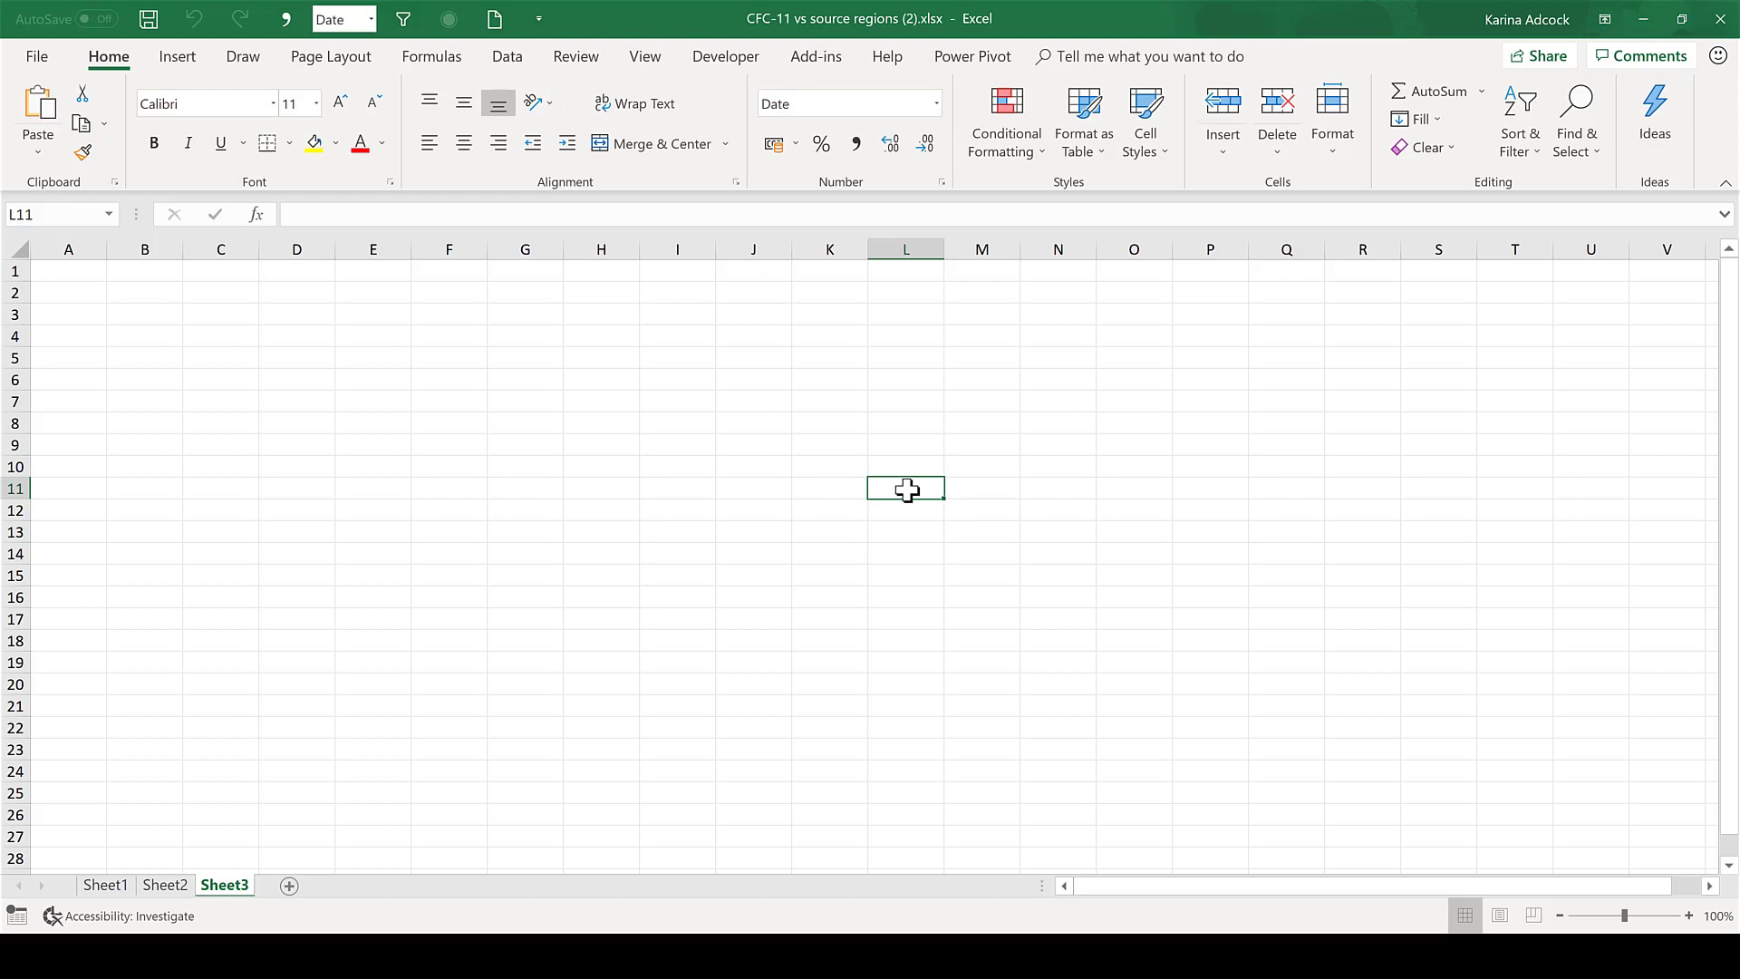
- Insert all the taiwan2 map pictures from the NAME folder in Pictures onto Sheet3
click(186, 57)
click(267, 131)
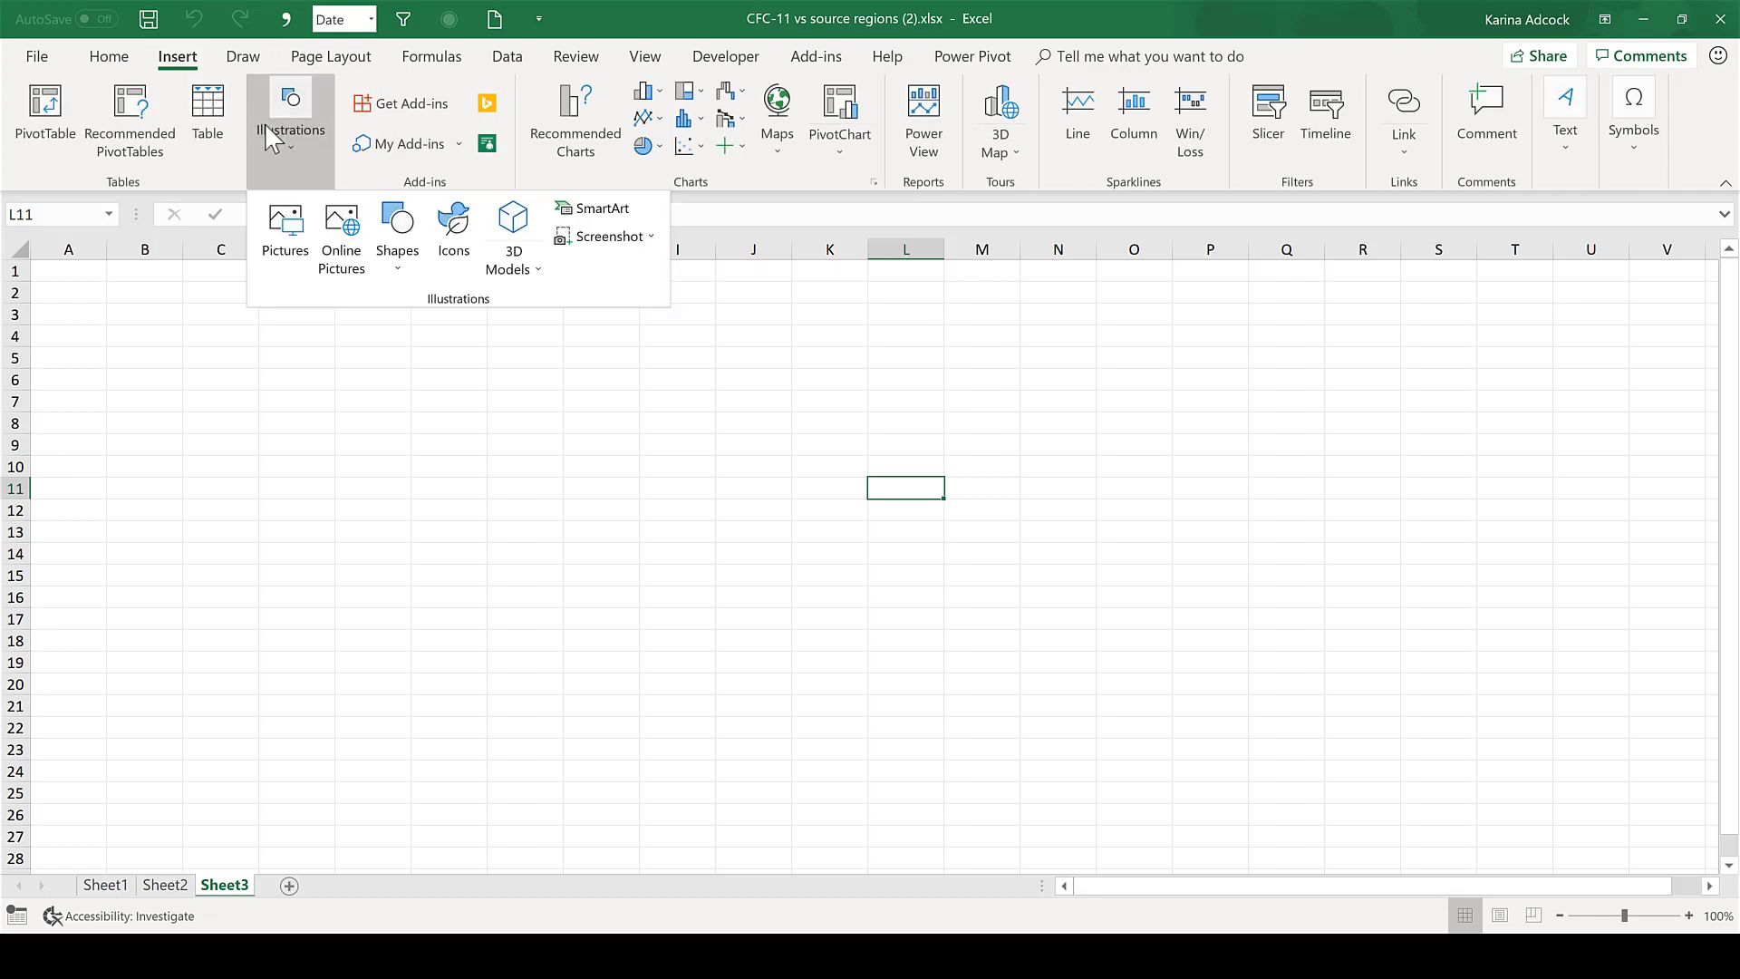
click(279, 242)
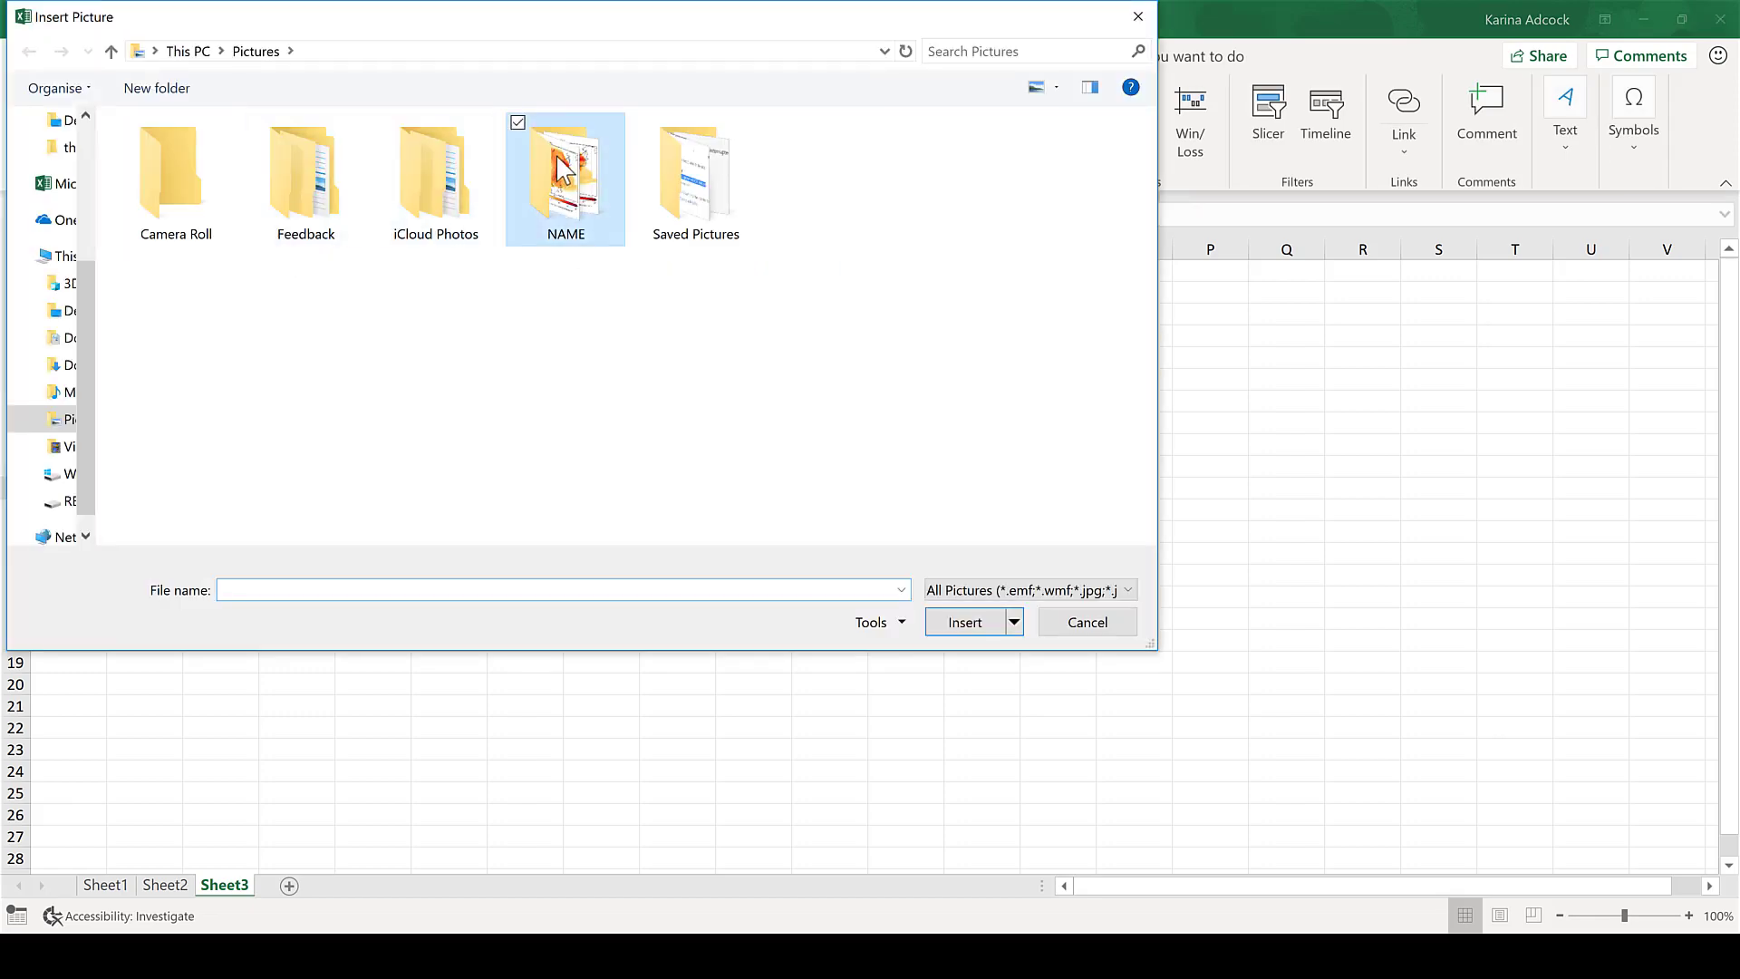
double_click(556, 165)
key(ctrl+a)
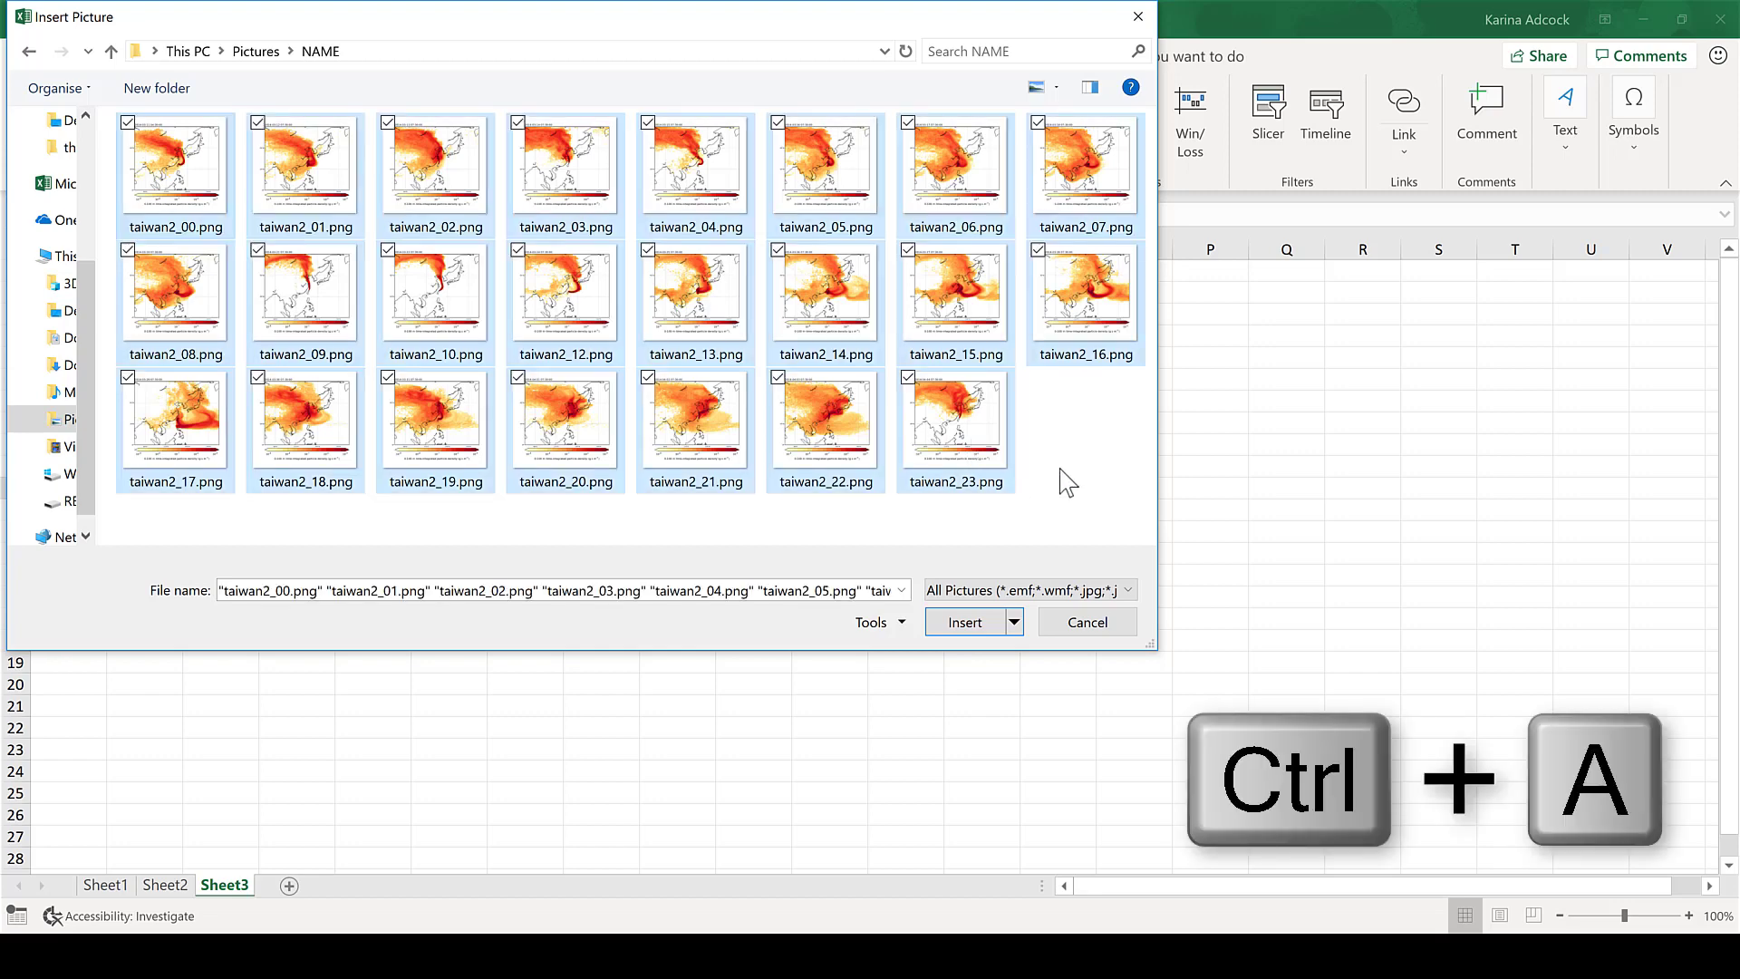
click(966, 623)
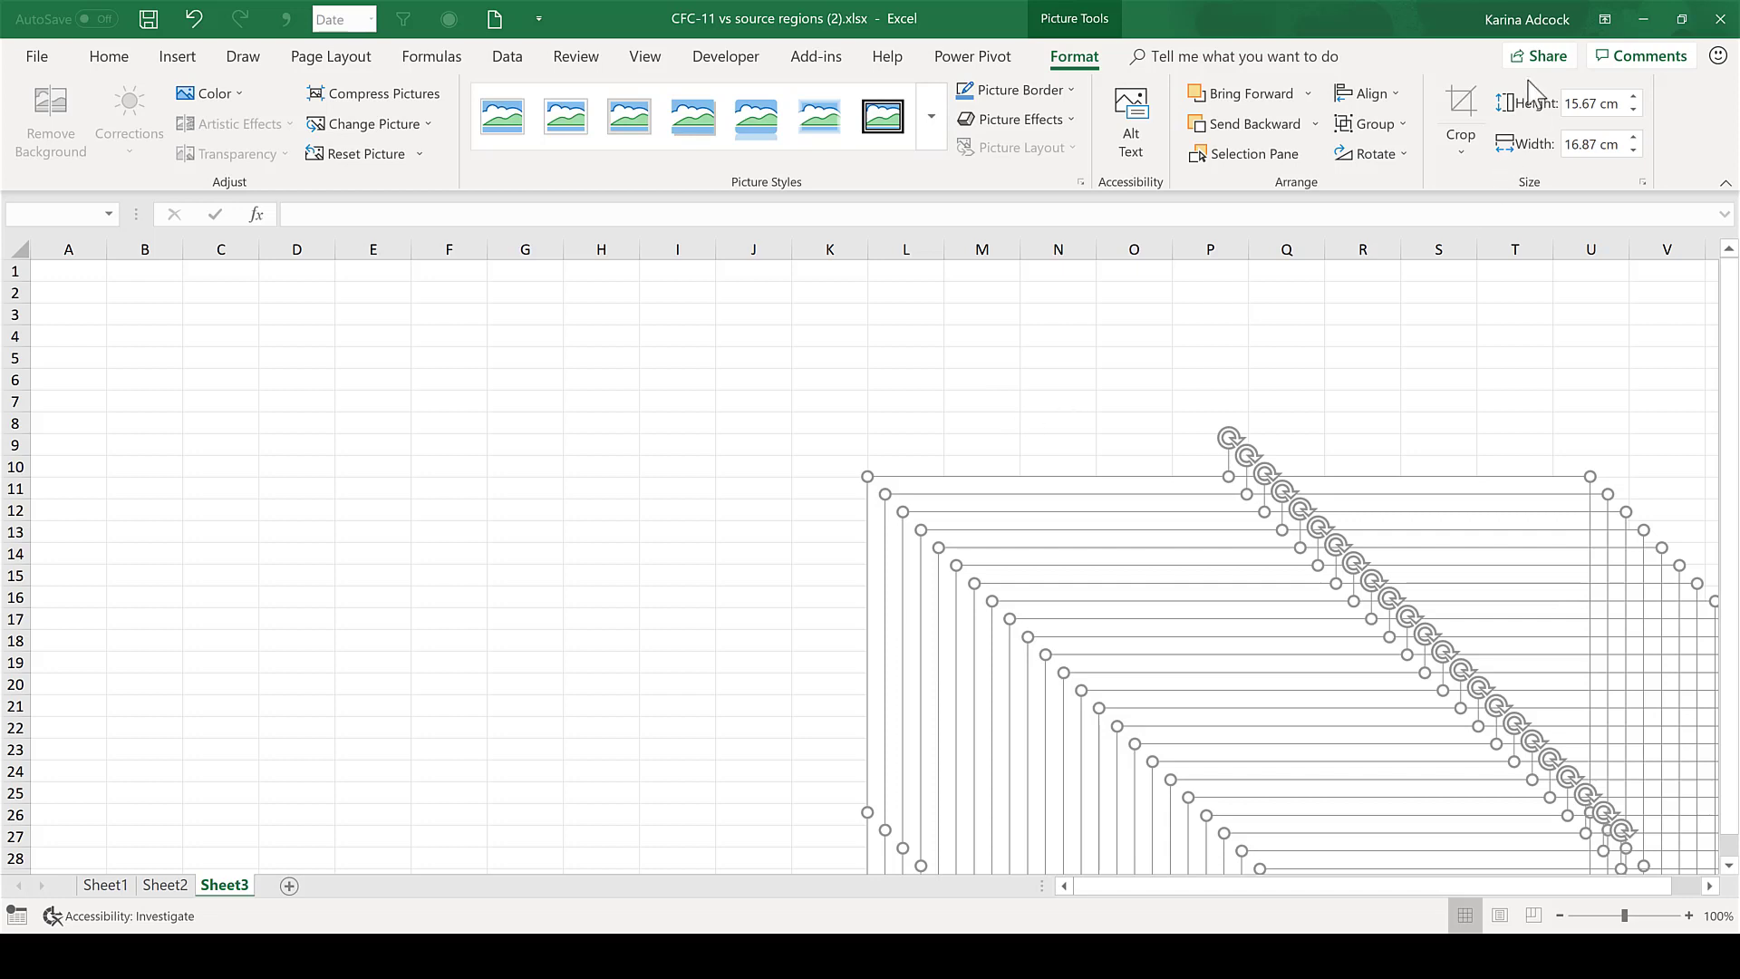
- Set the height of all inserted pictures to 3 cm and align them by their centers in one column
key(BackSpace)
text(3)
key(Return)
click(1374, 94)
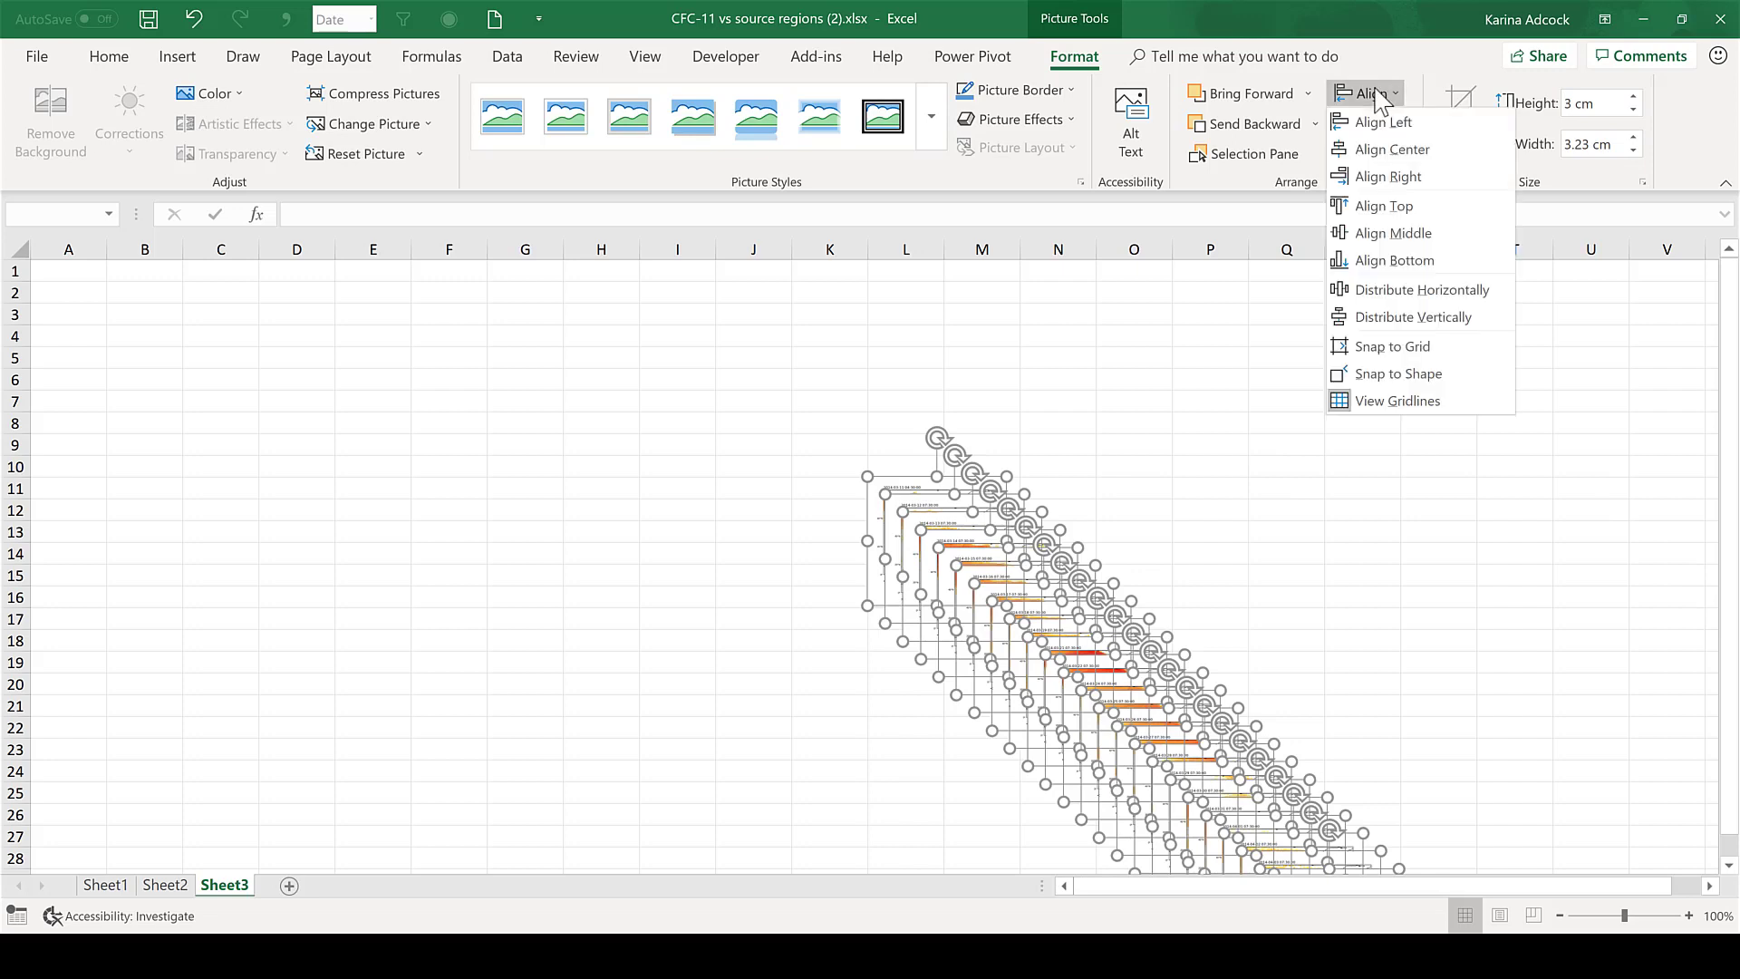
click(1386, 147)
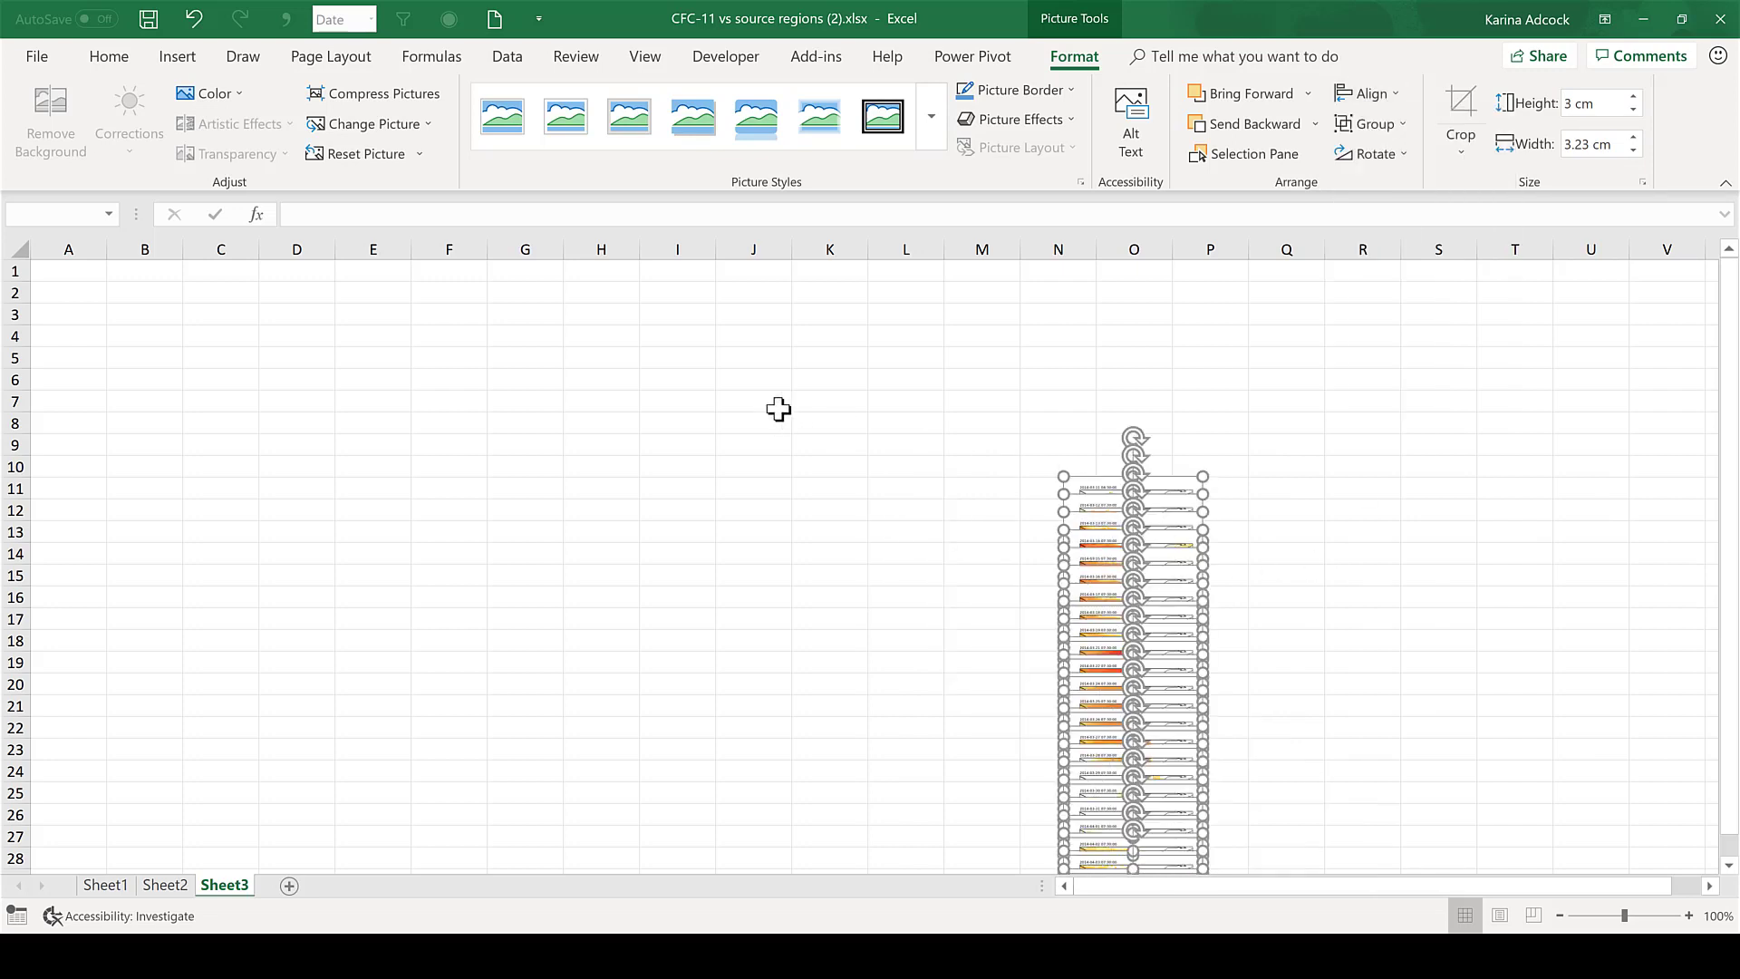
click(698, 357)
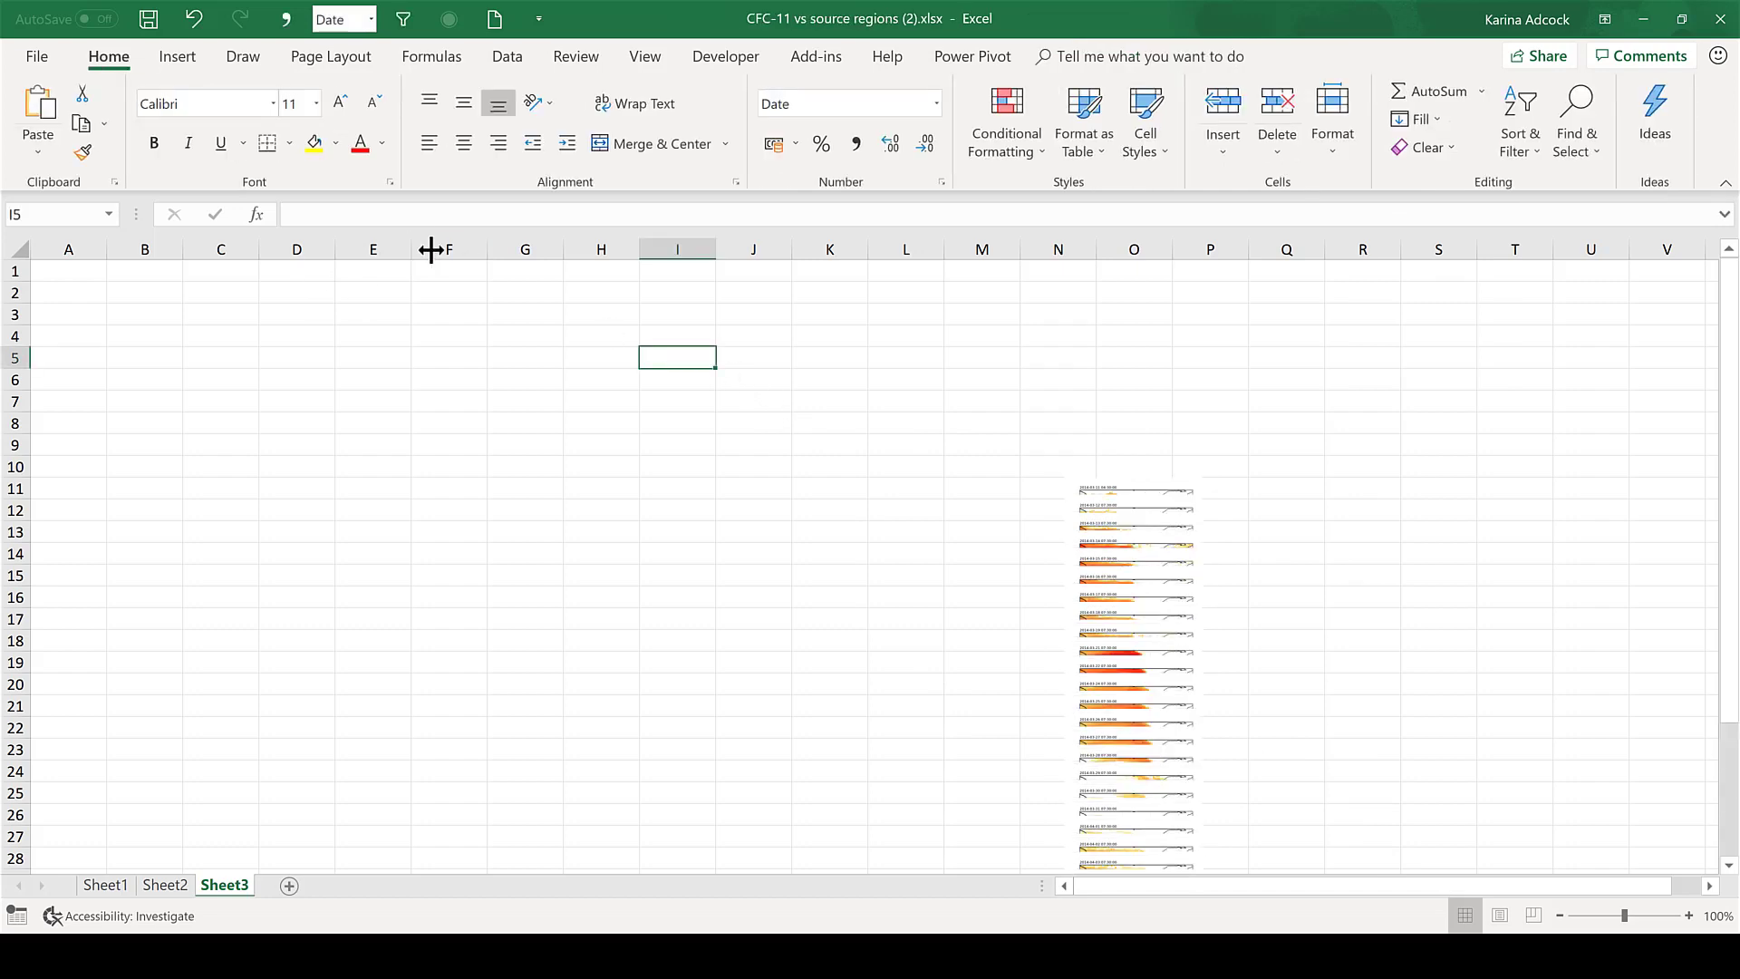
- Widen column E to fit the pictures and move the whole stack into it, starting at row 5
drag(431, 249, 485, 255)
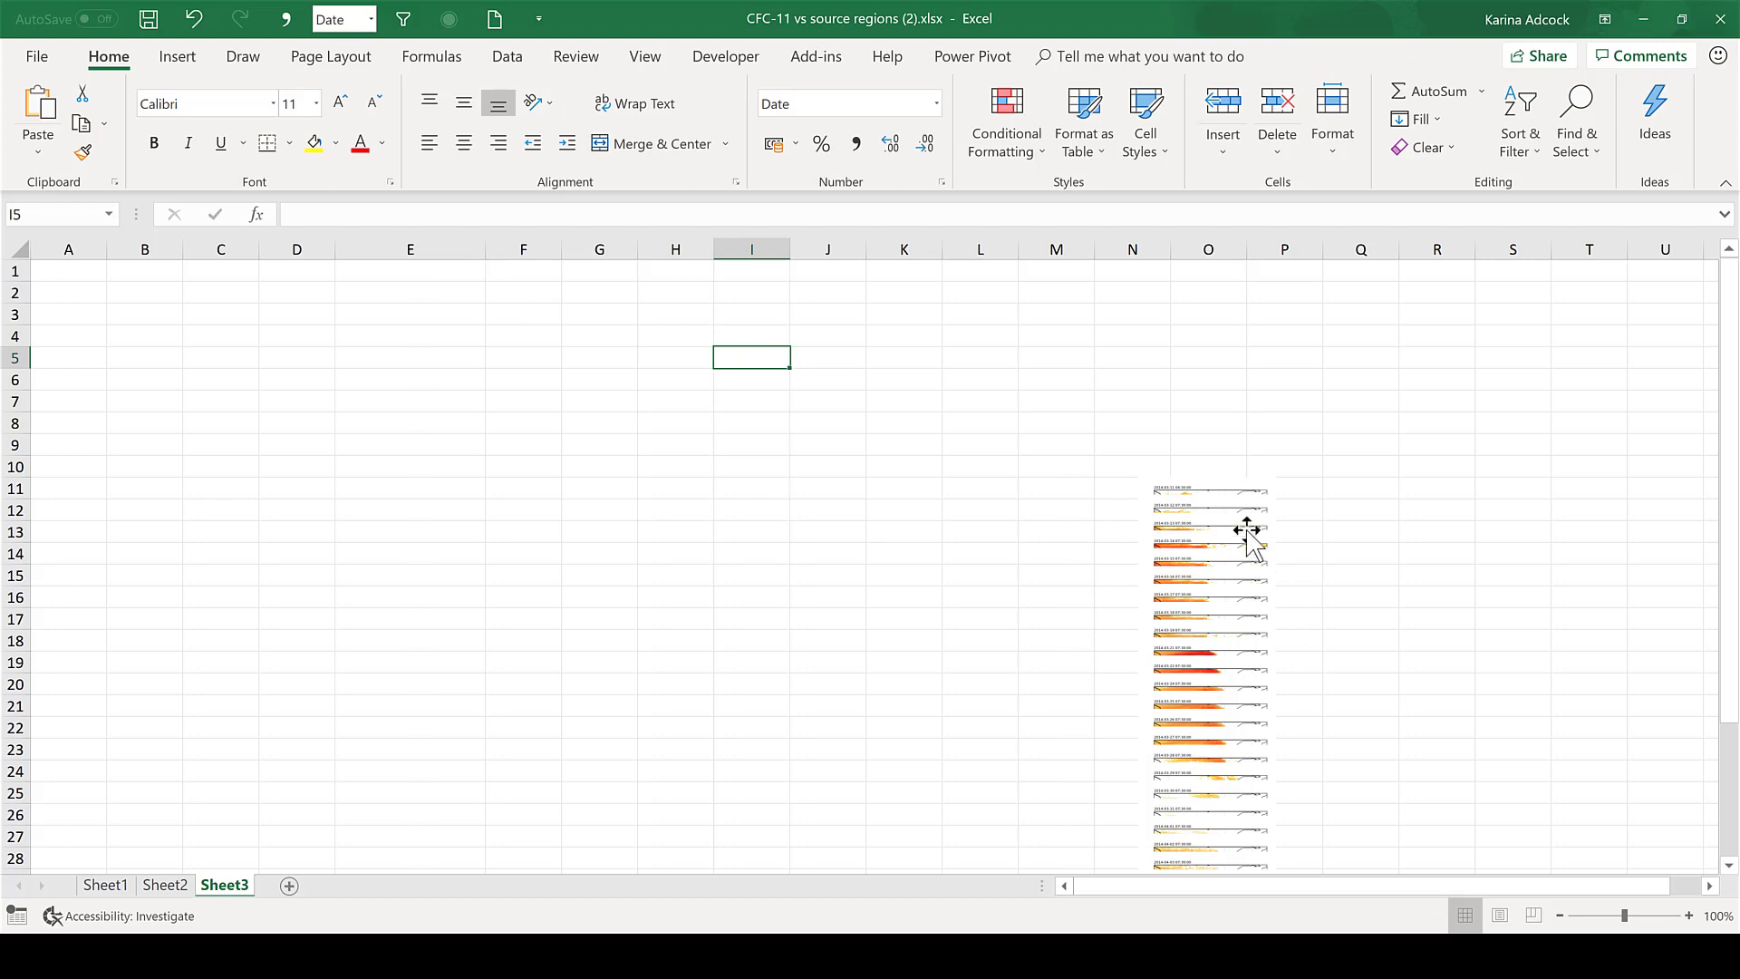
click(1215, 487)
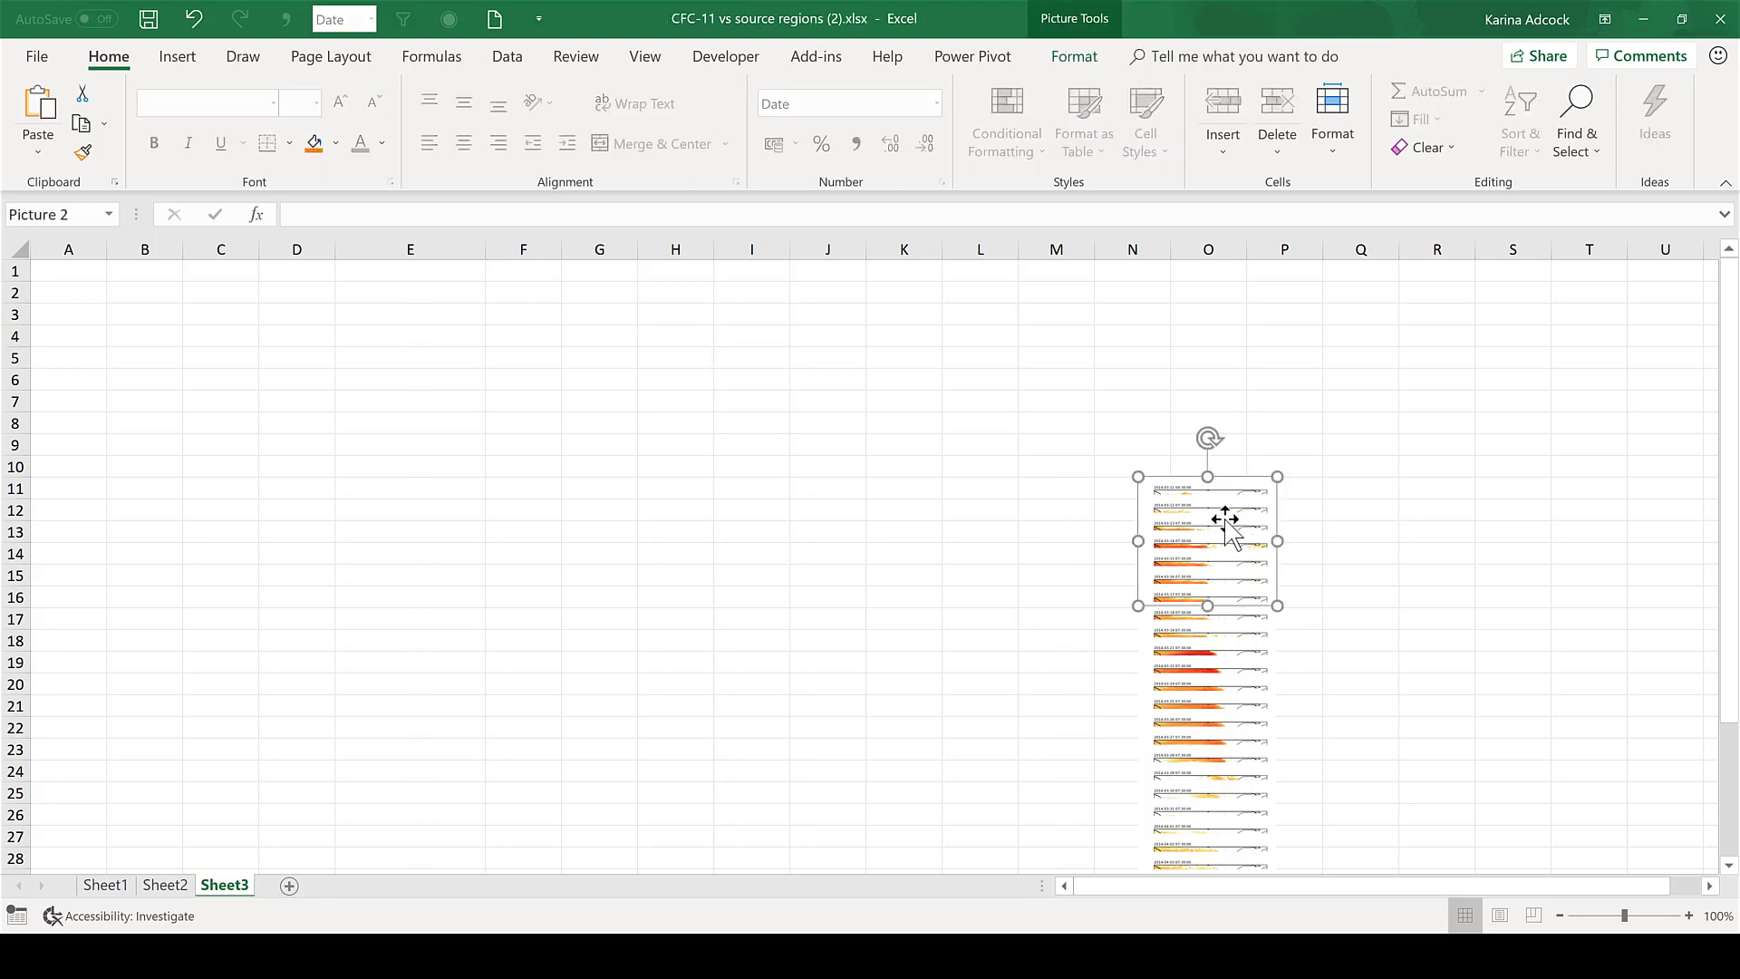
key(ctrl+a)
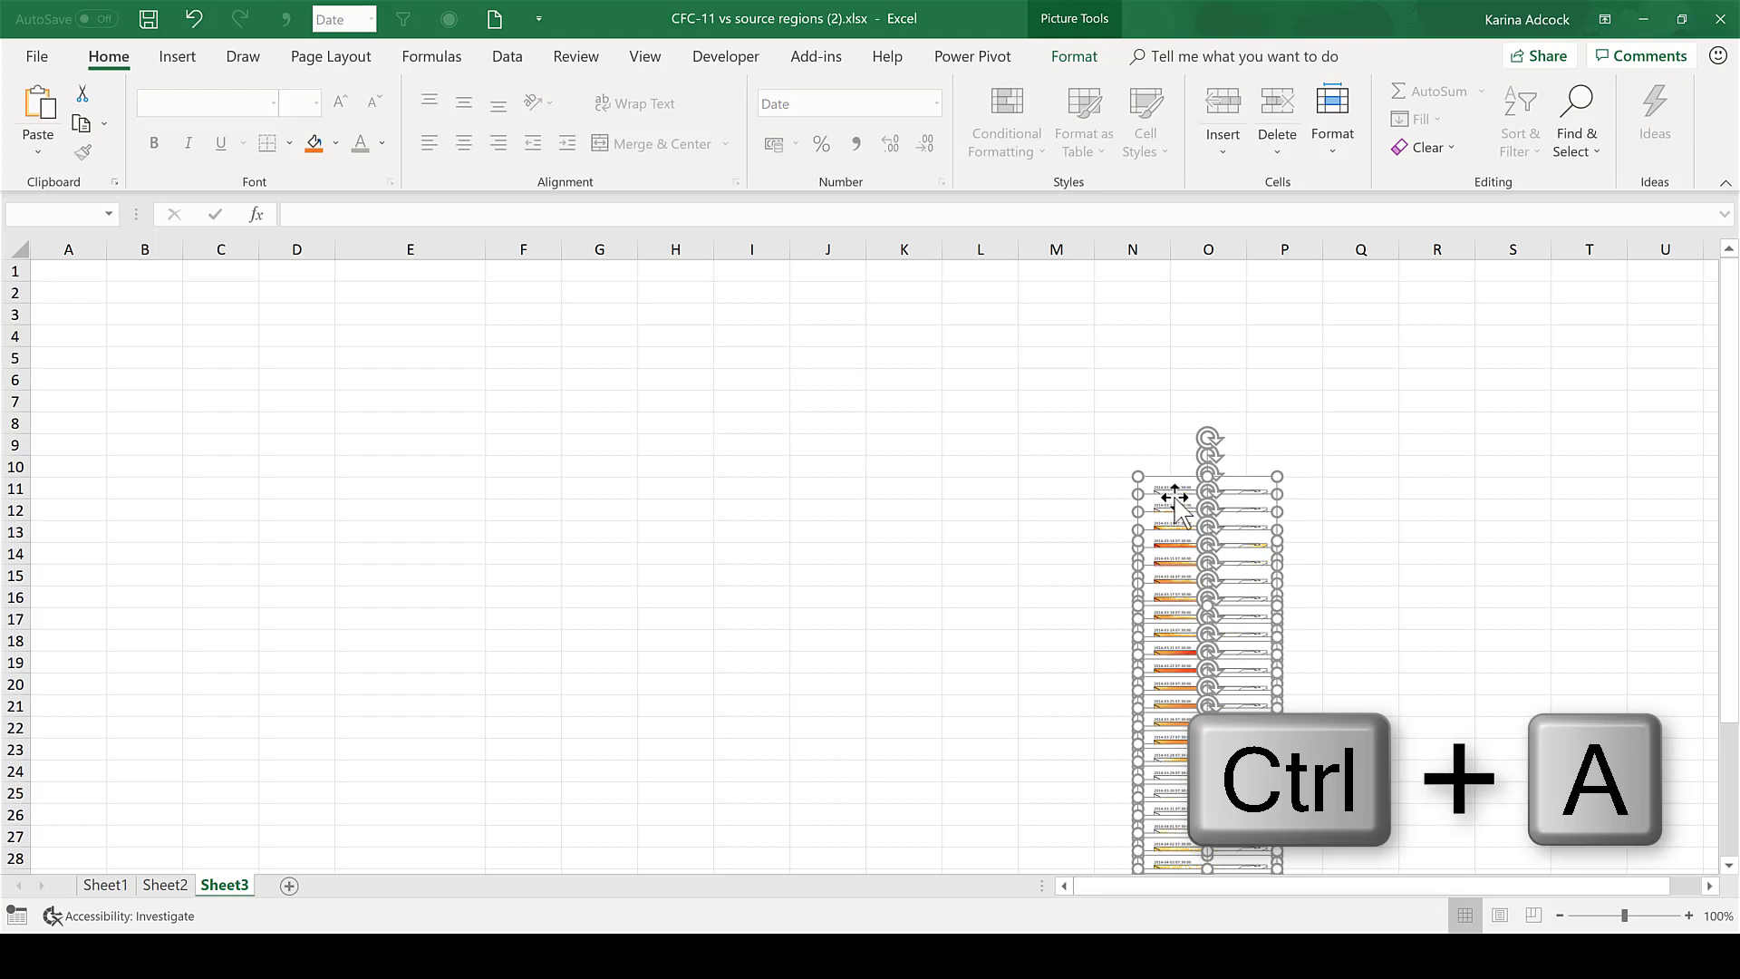
drag(521, 481, 378, 372)
click(605, 373)
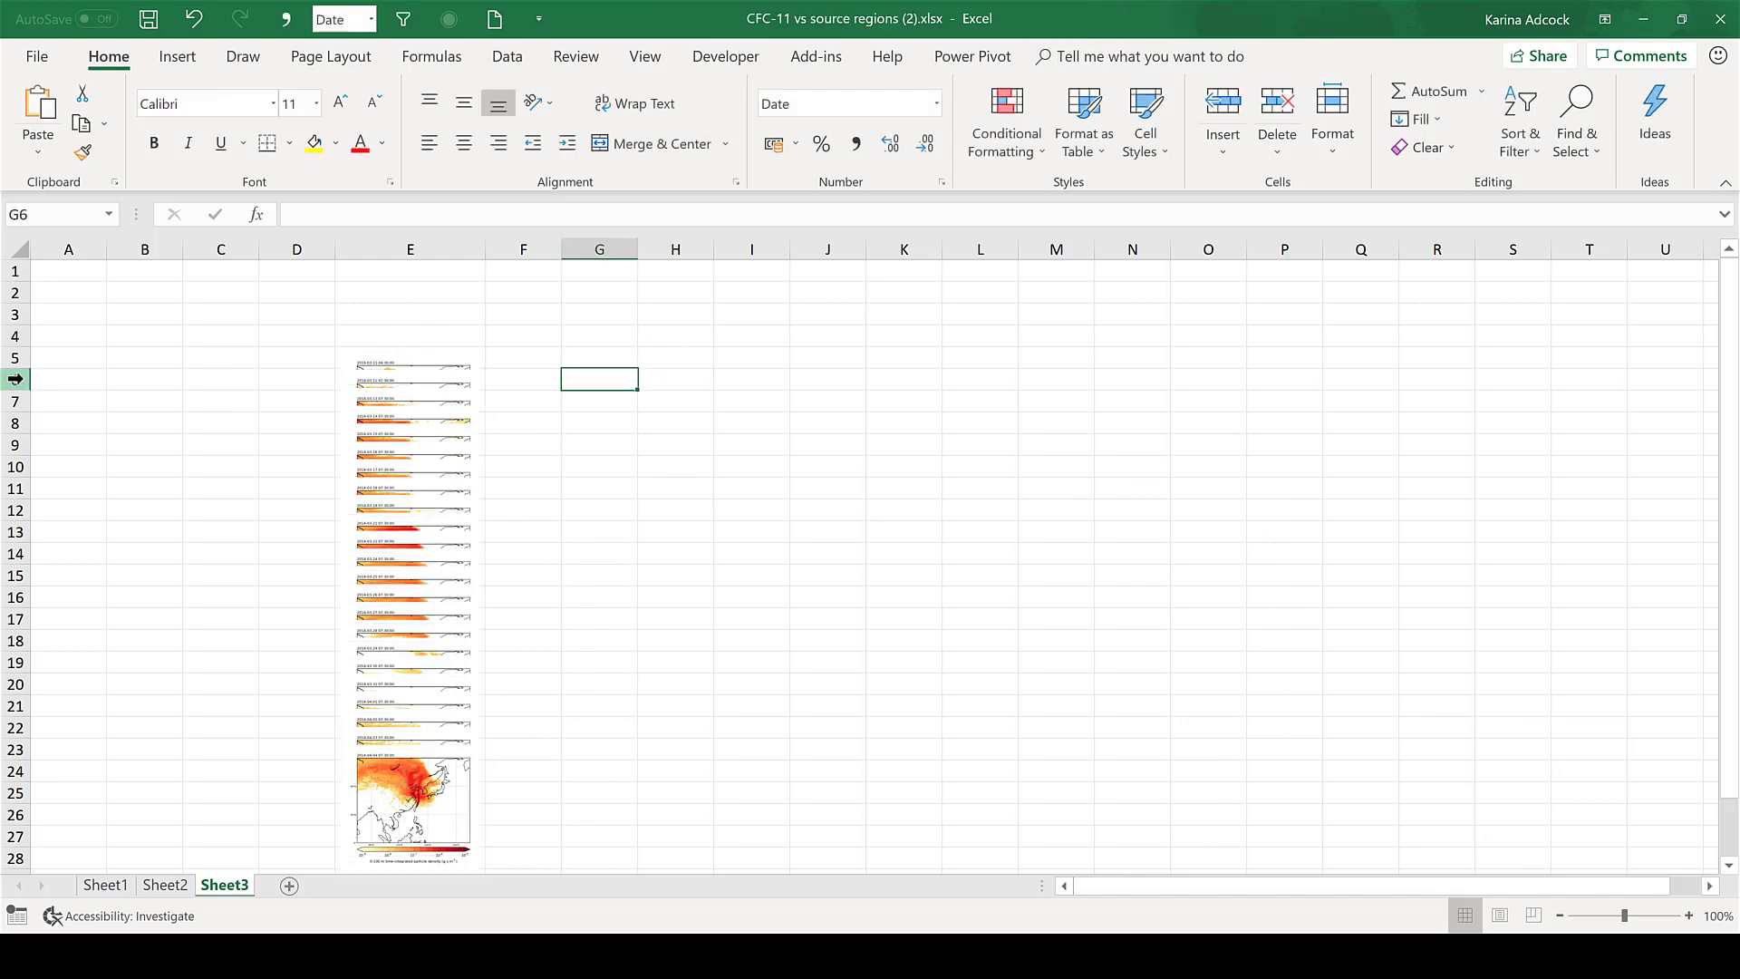
- Set the row height of rows 5 to 28 to 100
drag(16, 358, 16, 867)
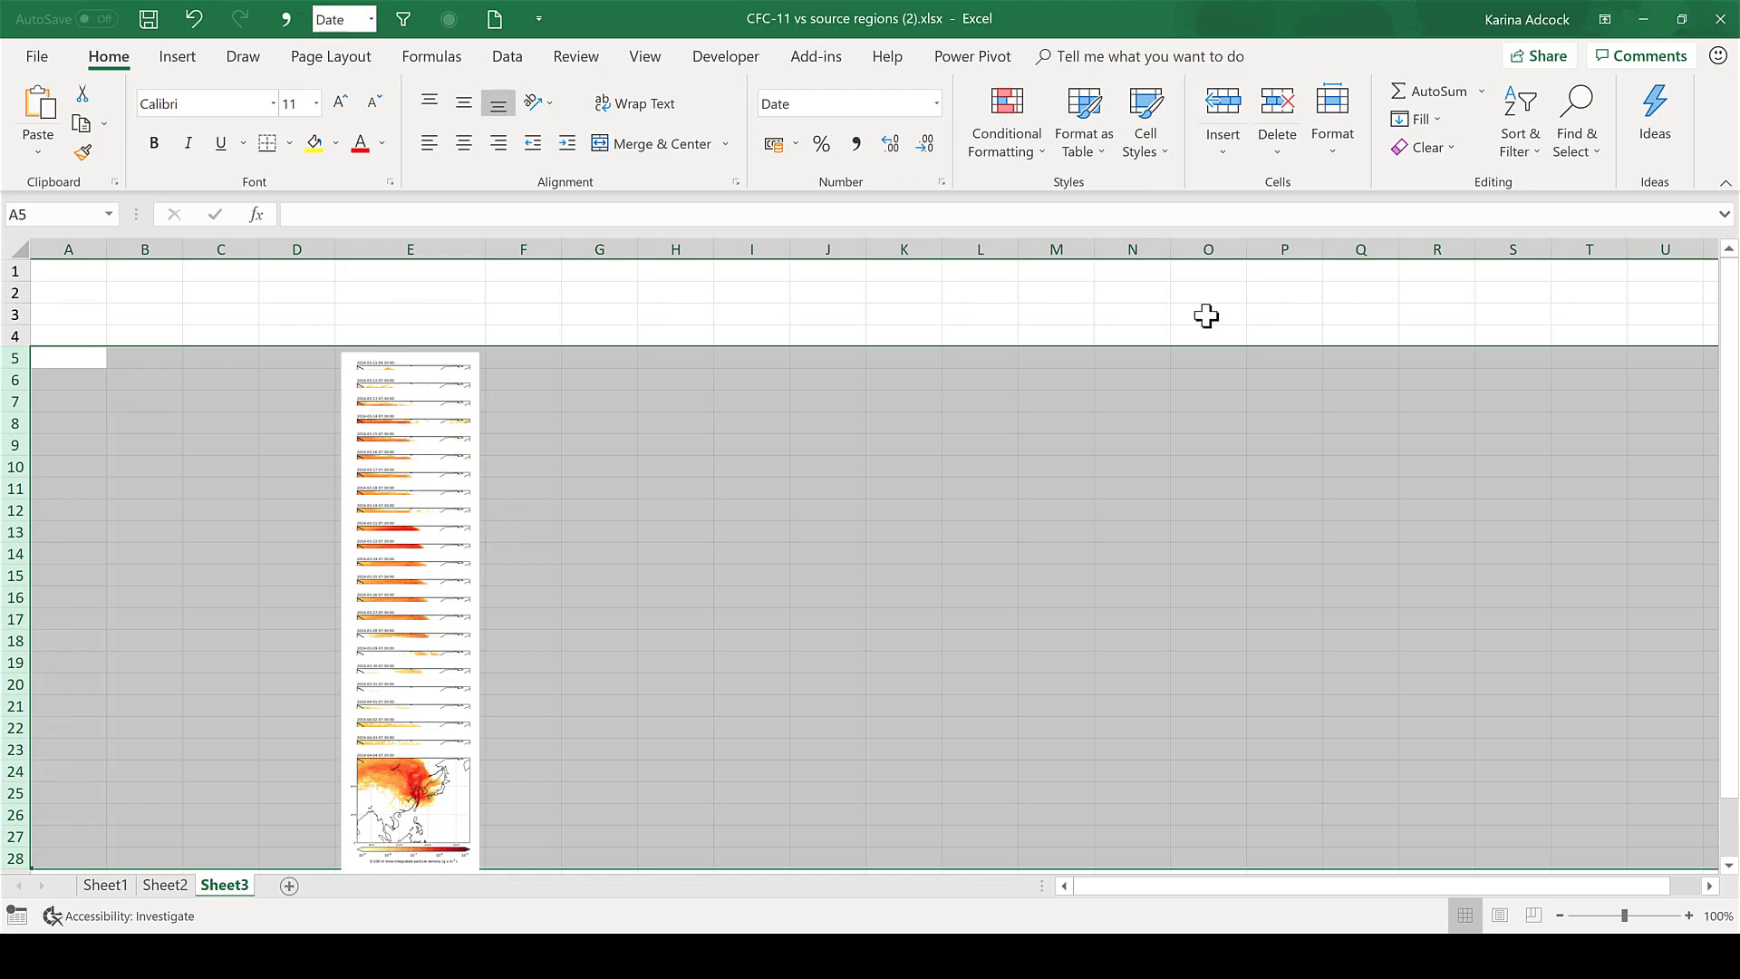
click(1338, 127)
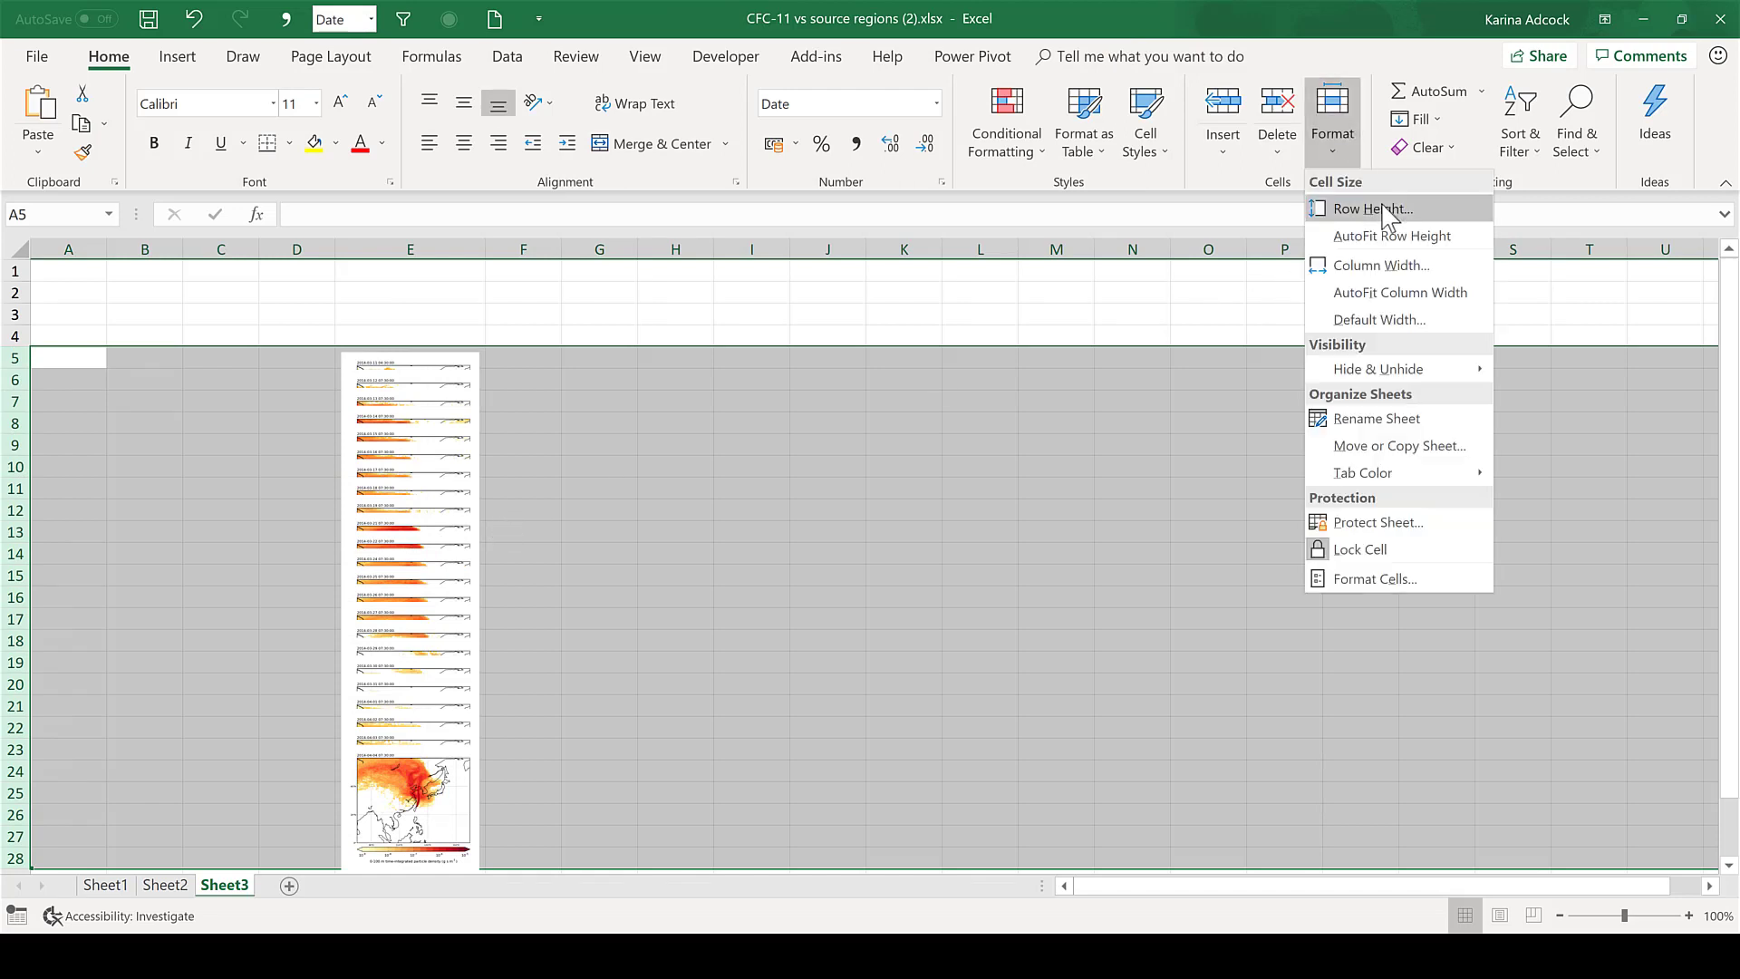
click(1383, 209)
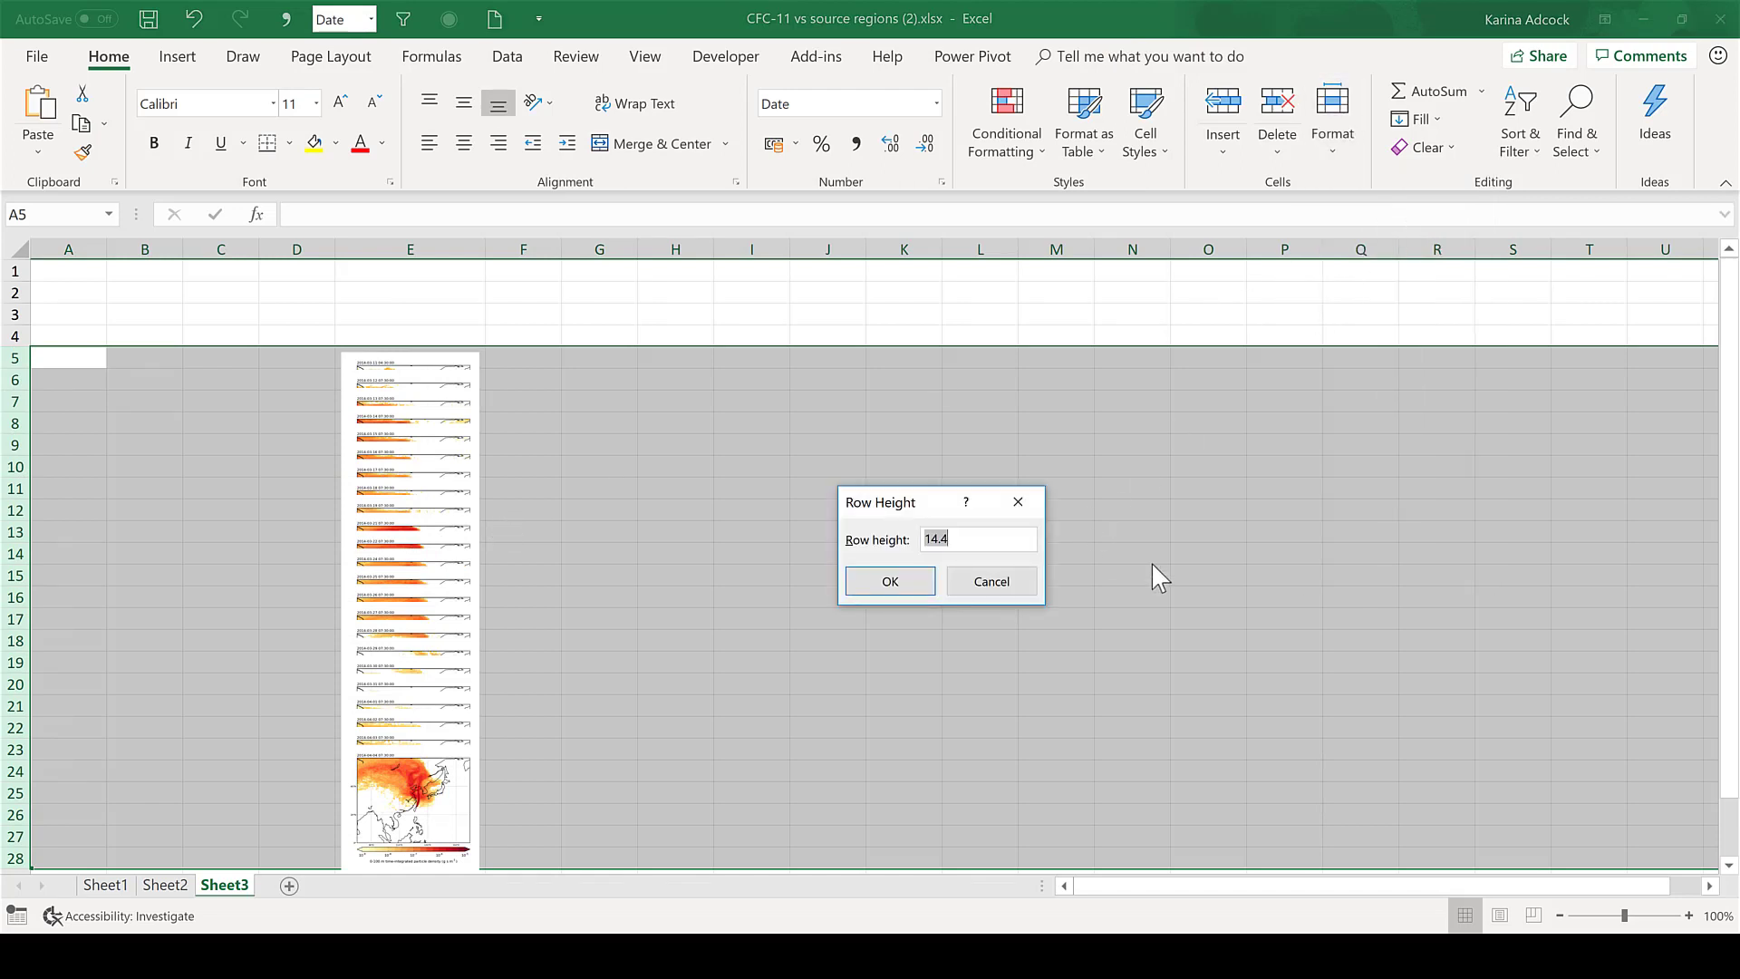
key(BackSpace)
text(100)
click(909, 583)
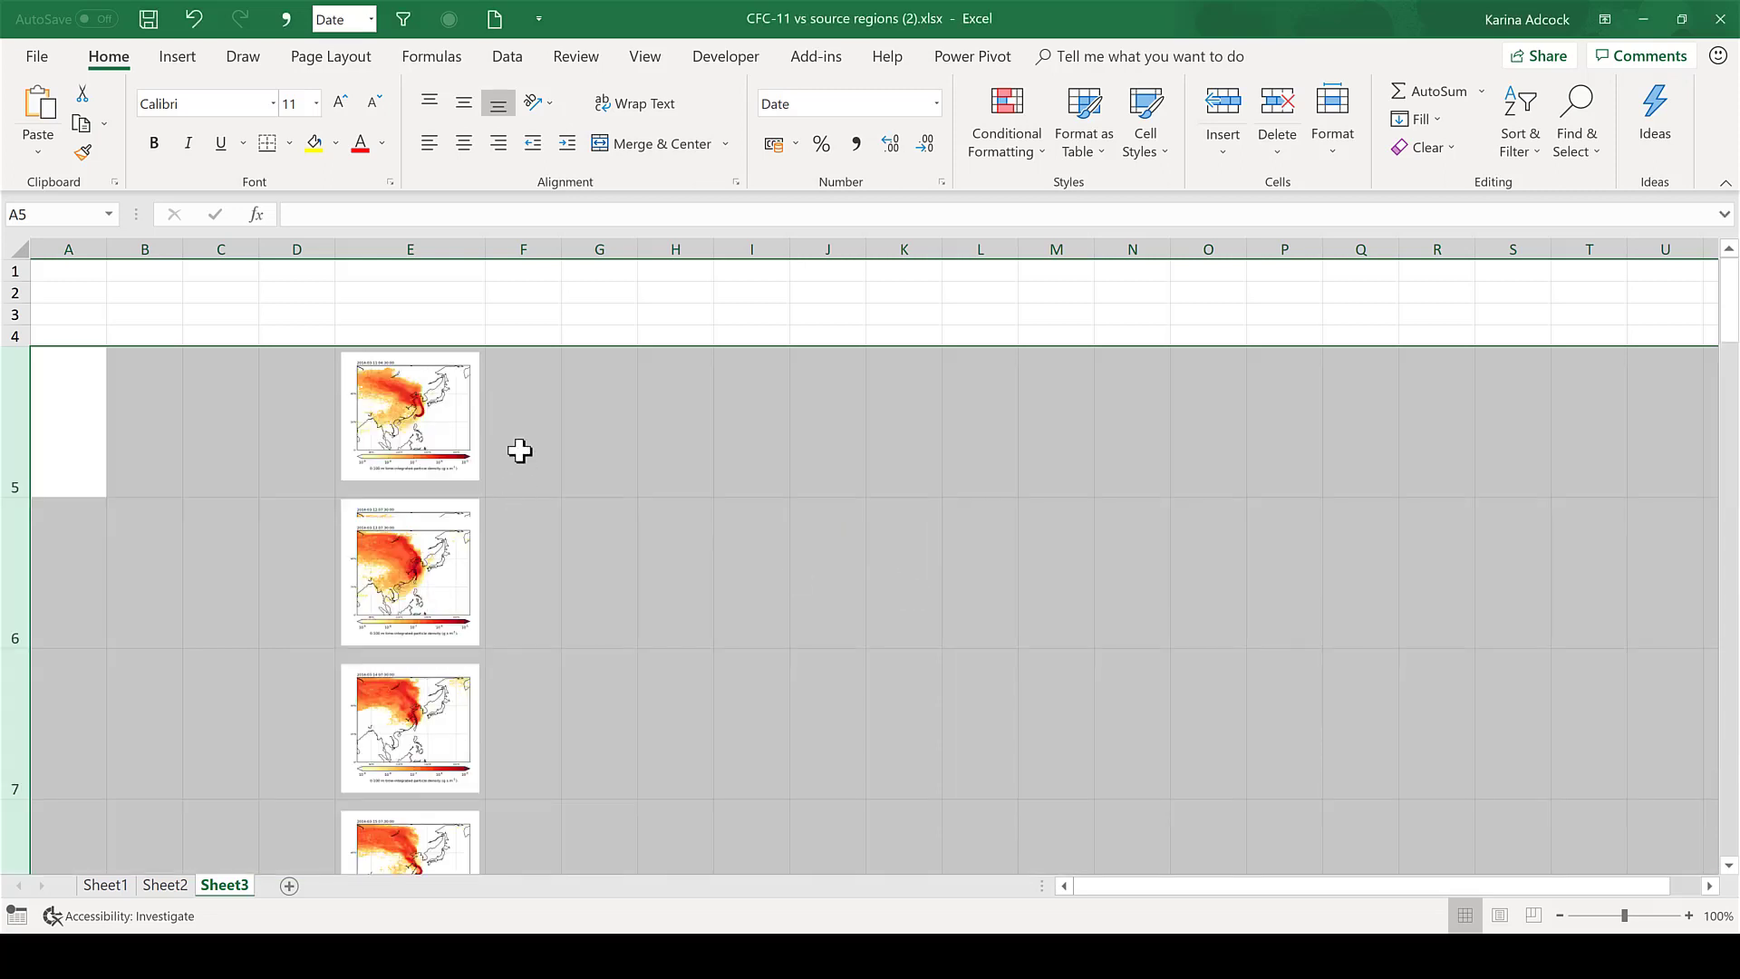
click(530, 403)
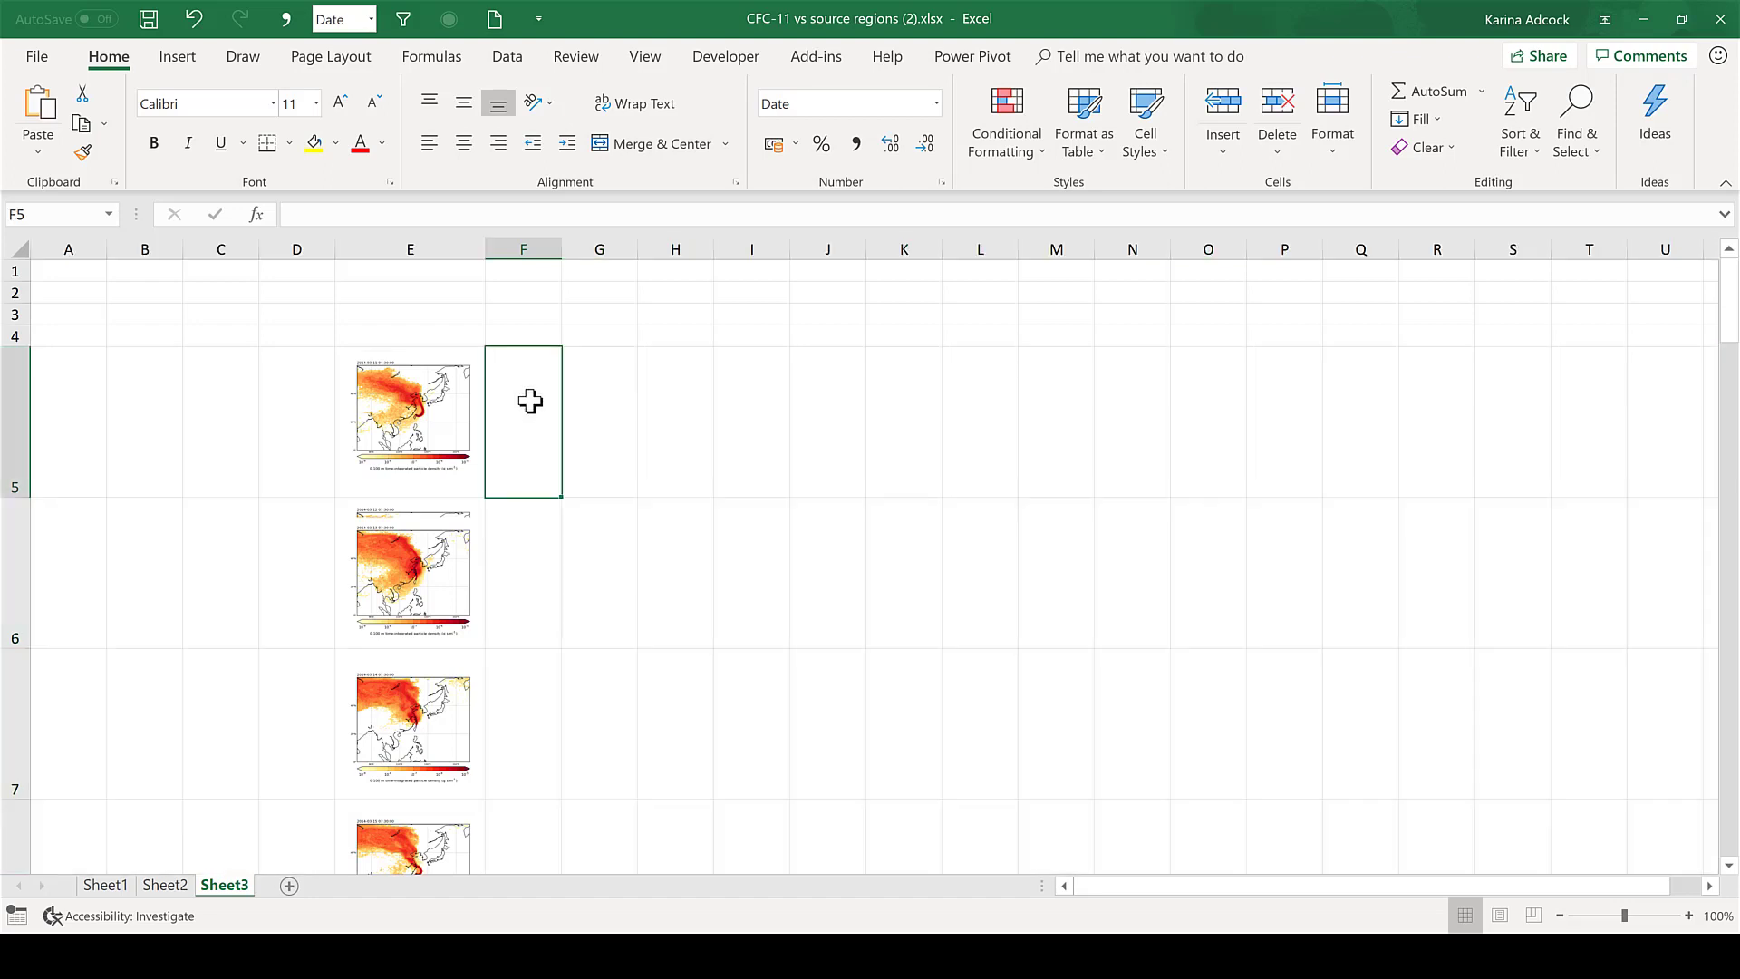
- Insert a new row above row 6 and move the overlapping upper picture into cell E6
right_click(27, 555)
click(100, 708)
drag(369, 662, 369, 513)
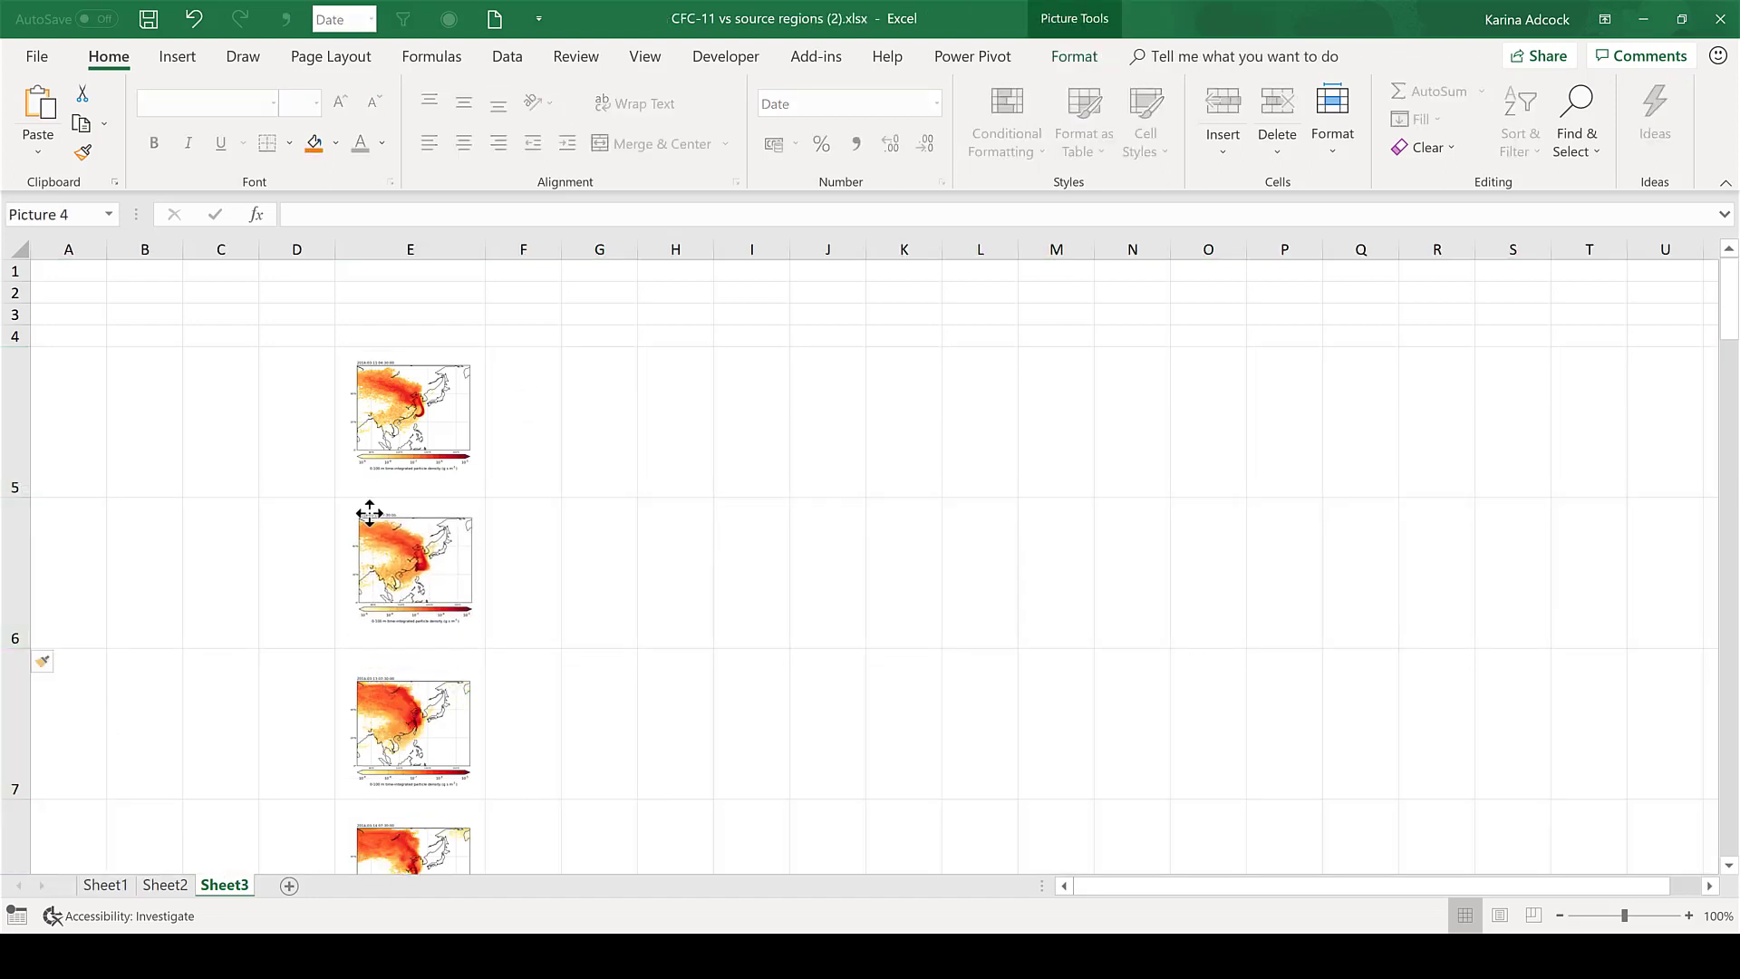
click(513, 552)
- Insert a new row above row 12, where two pictures overlap, and move the upper picture into E12
key(Down)
key(Down)
key(Down)
key(Down)
key(Down)
key(Down)
key(Down)
key(Down)
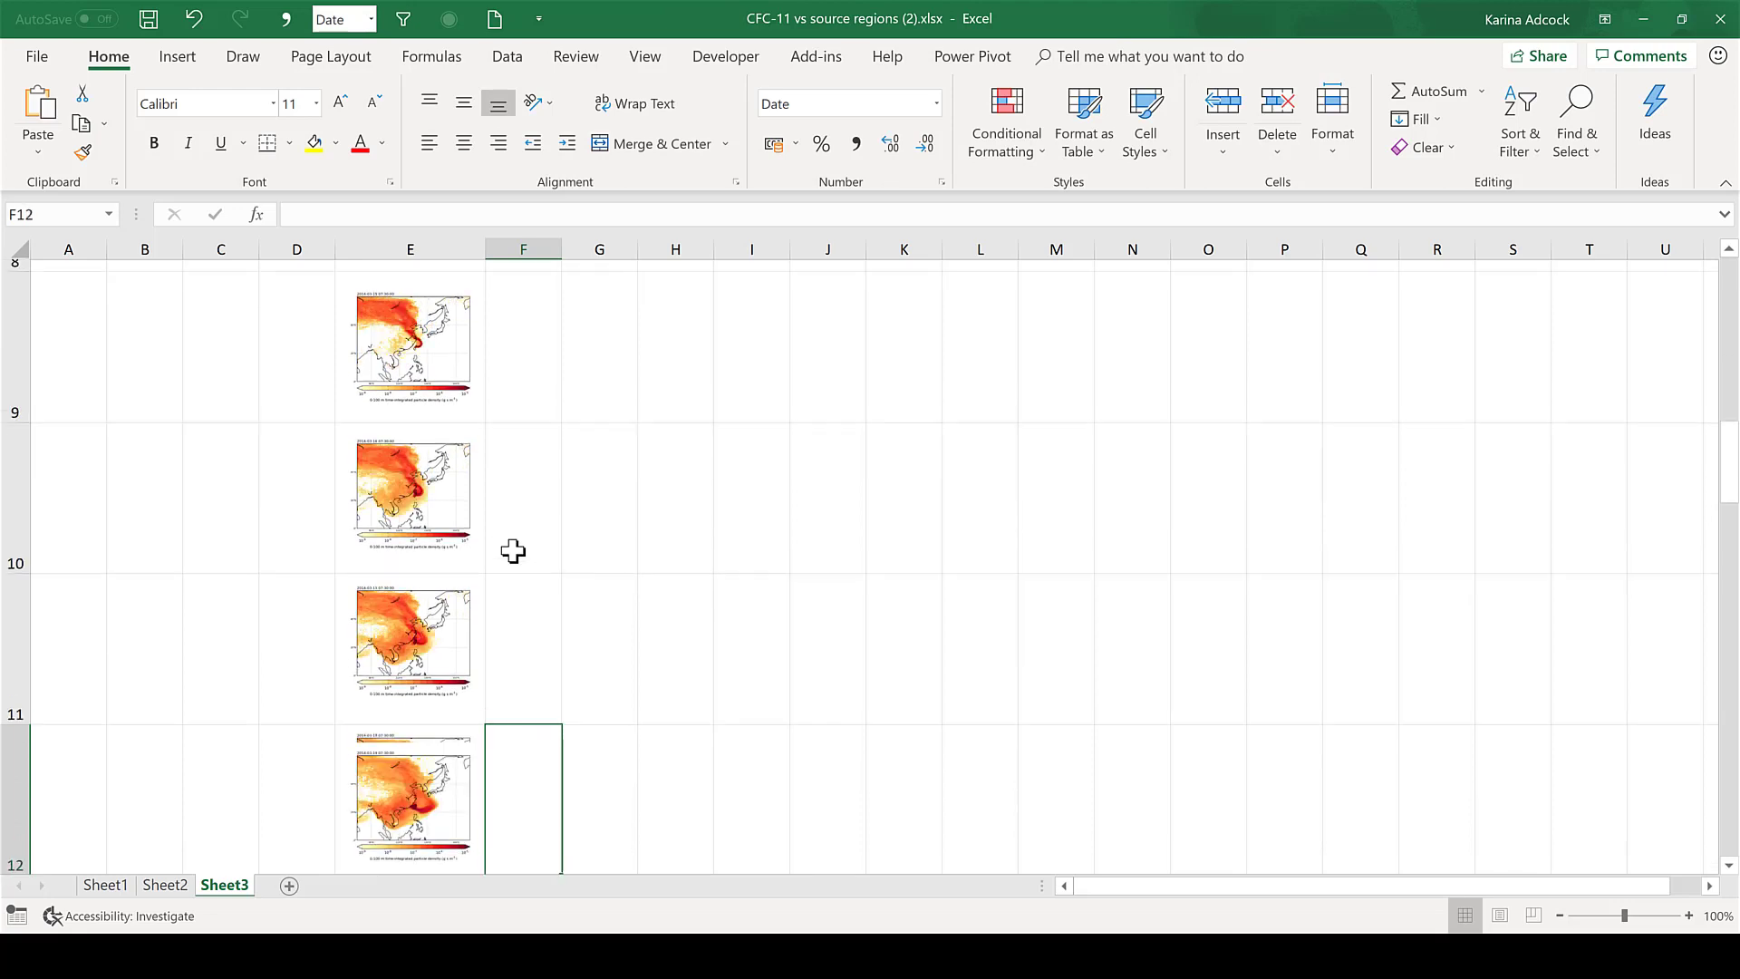
right_click(16, 472)
click(97, 622)
drag(374, 581, 376, 431)
click(518, 459)
- Insert a new row above row 17 and move the upper of the two overlapping pictures into E17
key(Down)
key(Down)
key(Down)
key(Down)
key(Down)
key(Down)
key(Down)
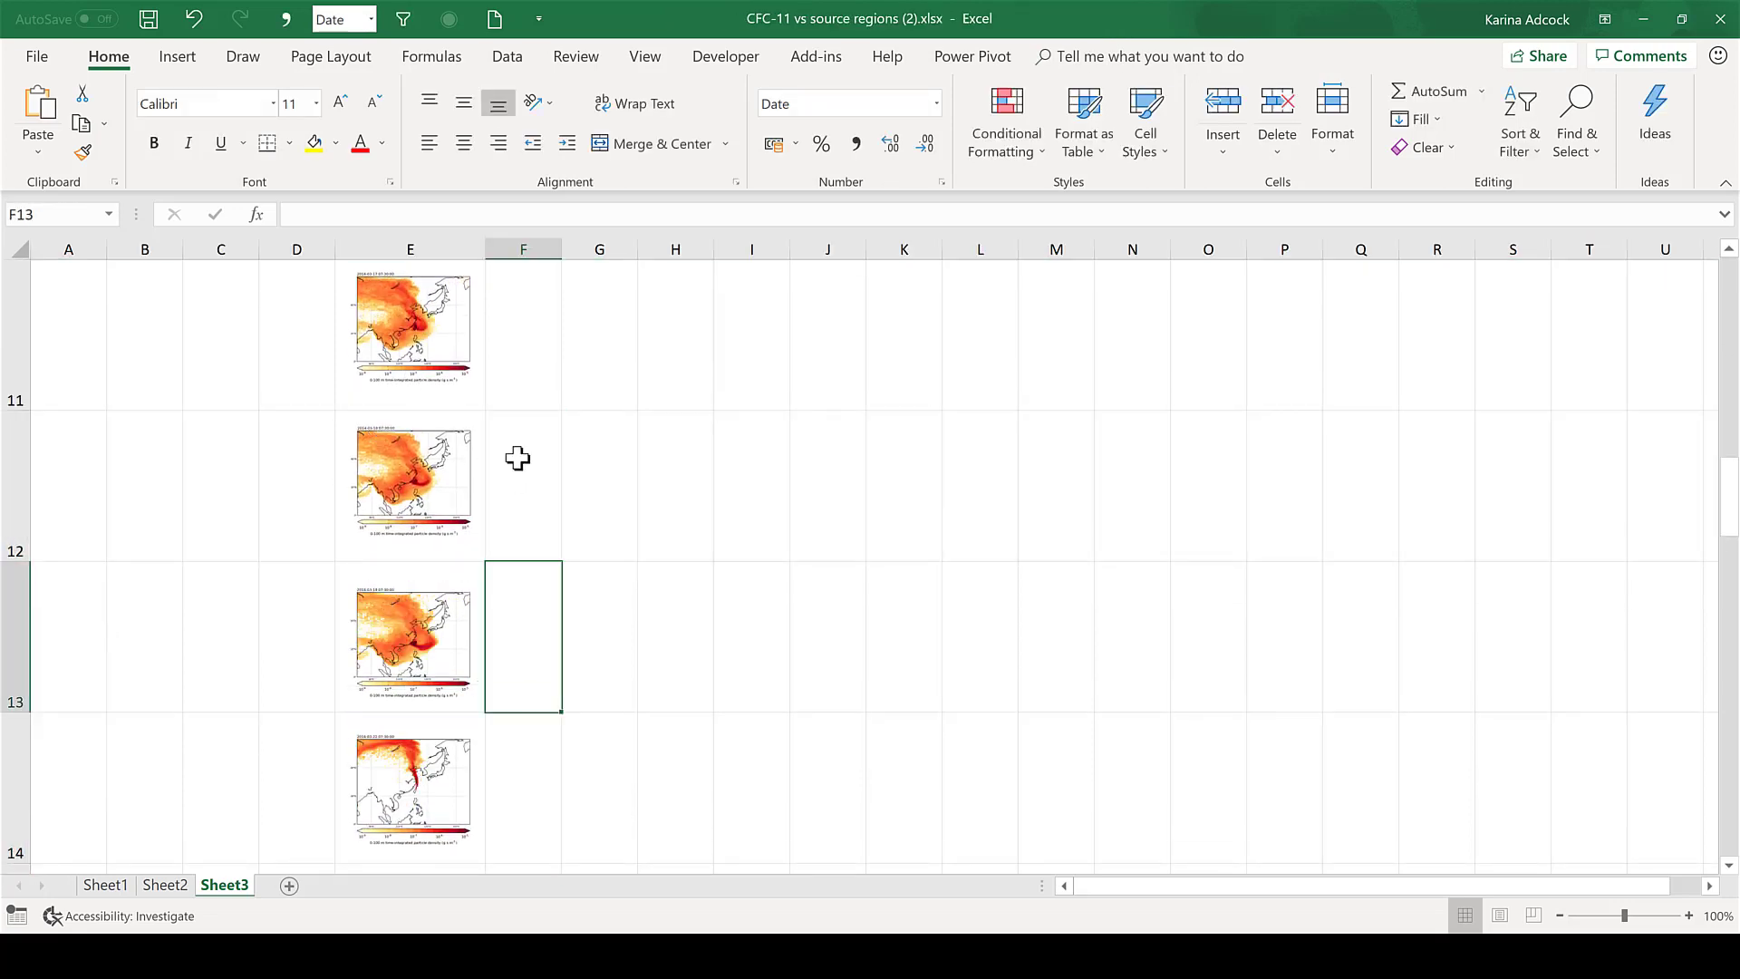
right_click(18, 485)
click(73, 640)
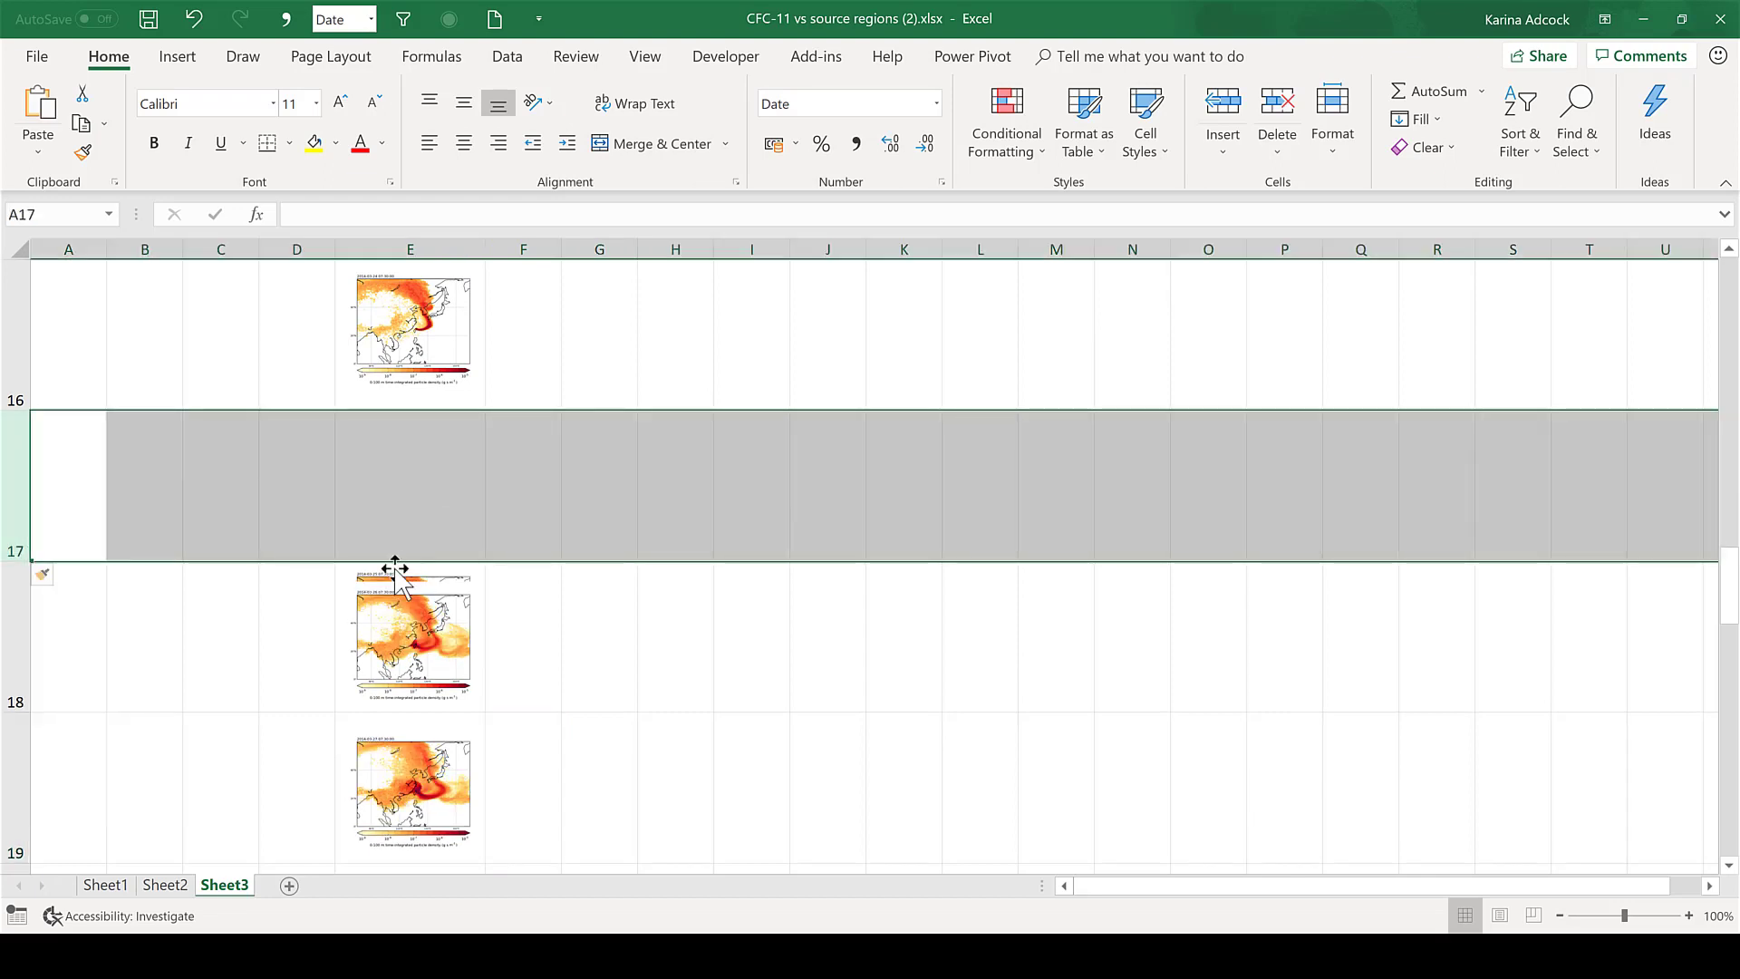
drag(392, 571, 381, 431)
click(519, 448)
- Insert a new row above row 23 and move the upper of the two overlapping pictures into E23
key(Down)
key(Down)
key(Down)
key(Down)
key(Down)
key(Down)
key(Down)
key(Down)
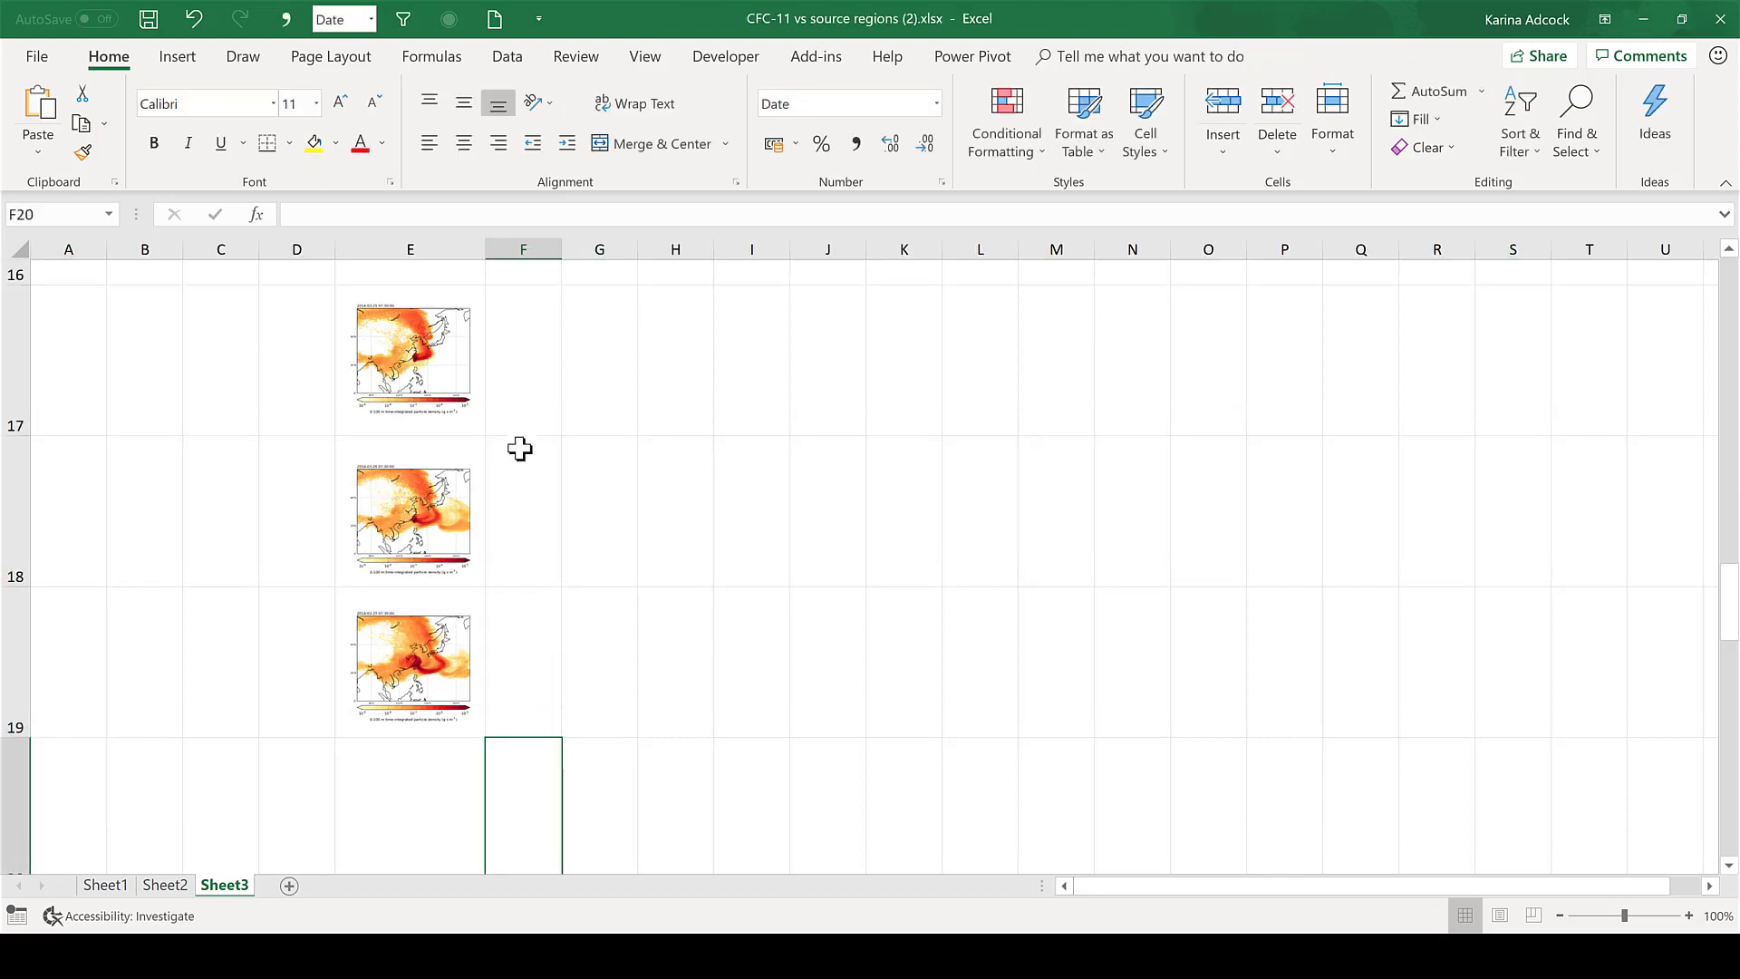
right_click(16, 454)
click(86, 615)
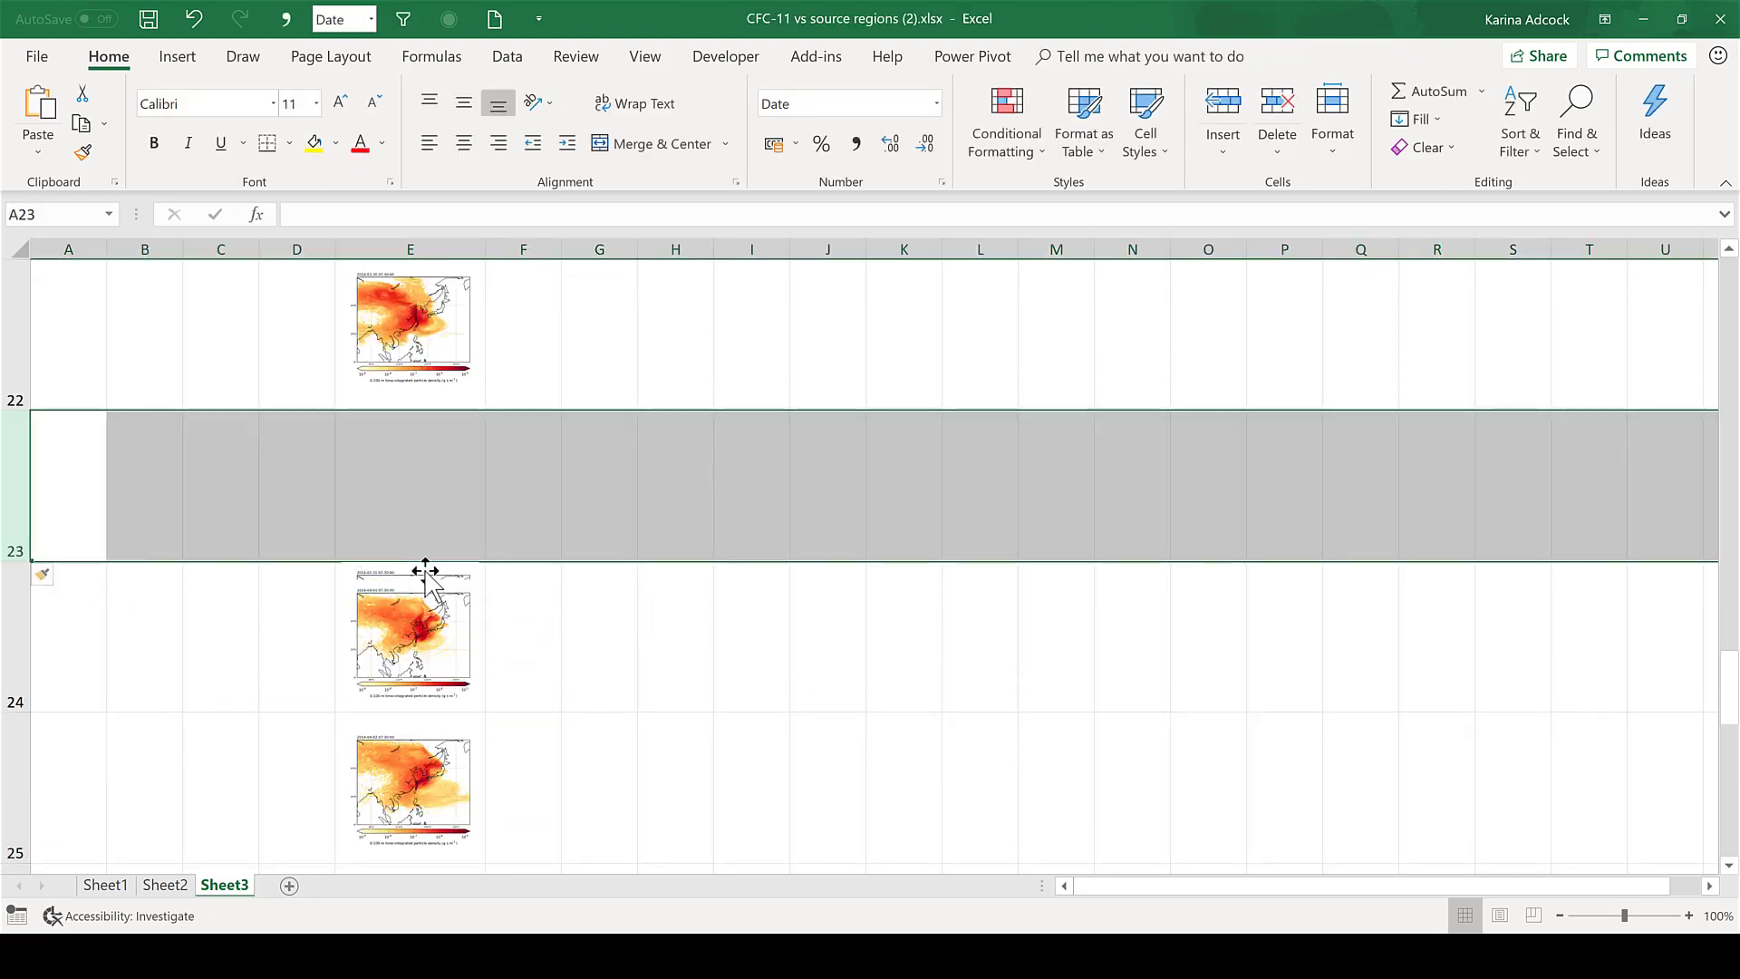
drag(427, 574, 408, 435)
click(534, 488)
- Check the remaining pictures in column E for overlaps down to the last one, and return to cell F5
key(Down)
key(Down)
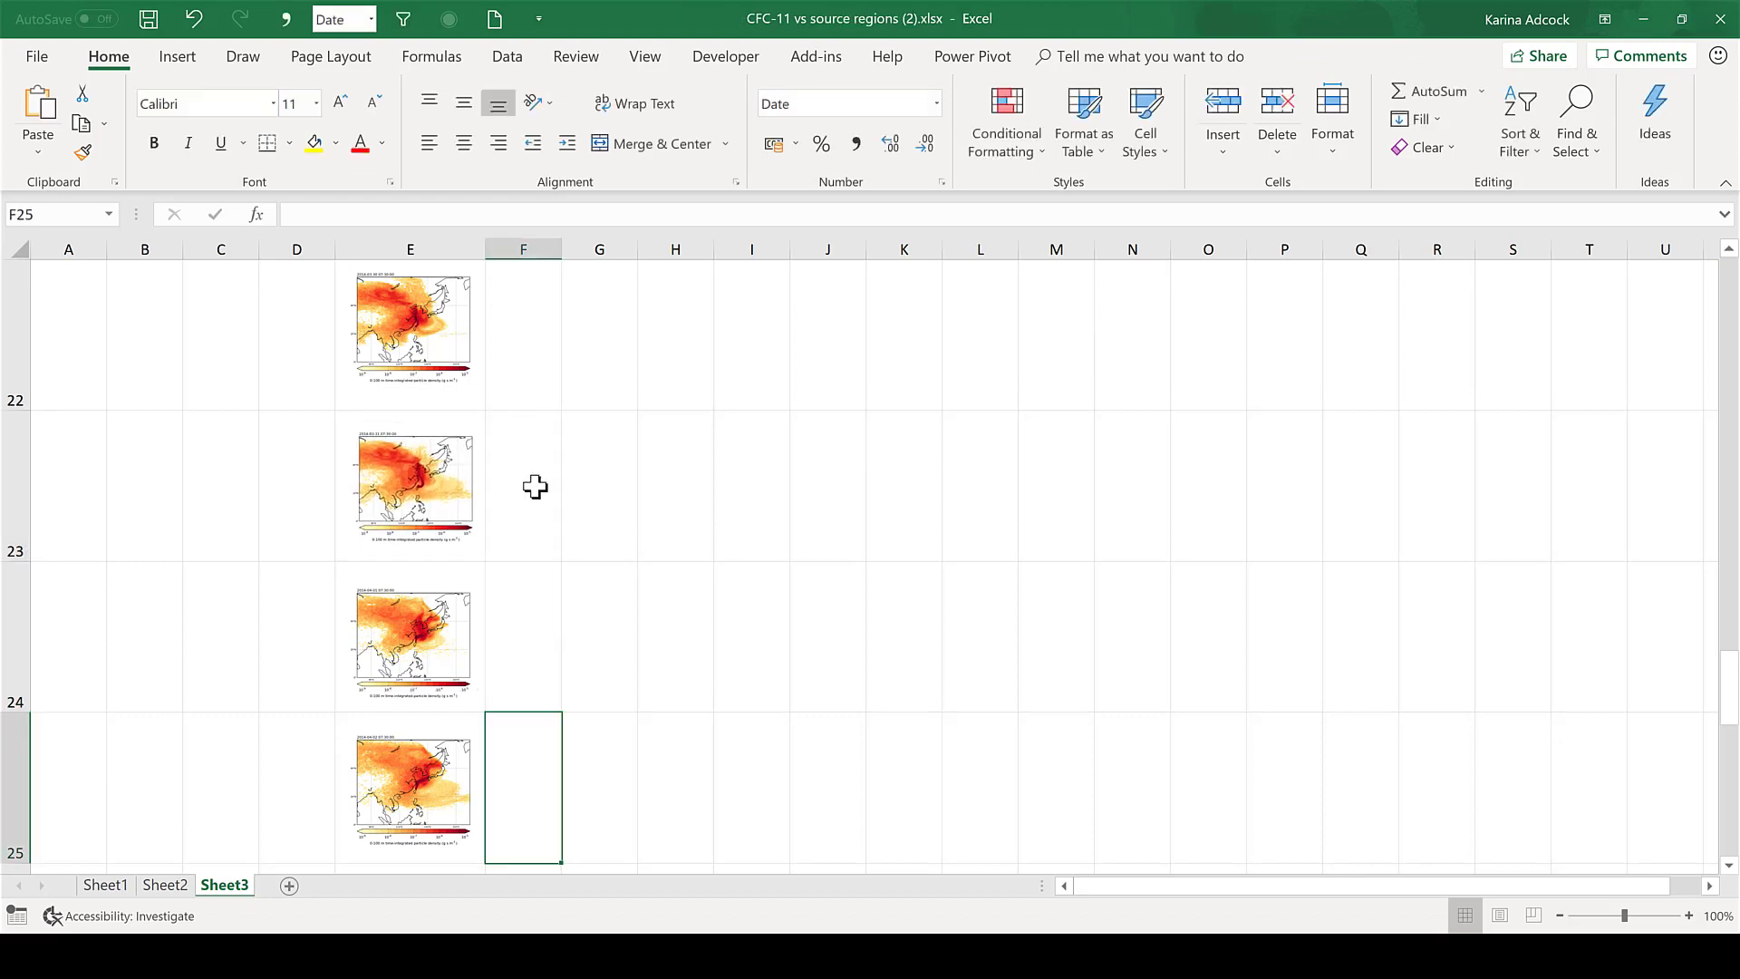
key(Down)
key(Down)
key(Down)
key(Up)
key(ctrl+Up)
click(533, 394)
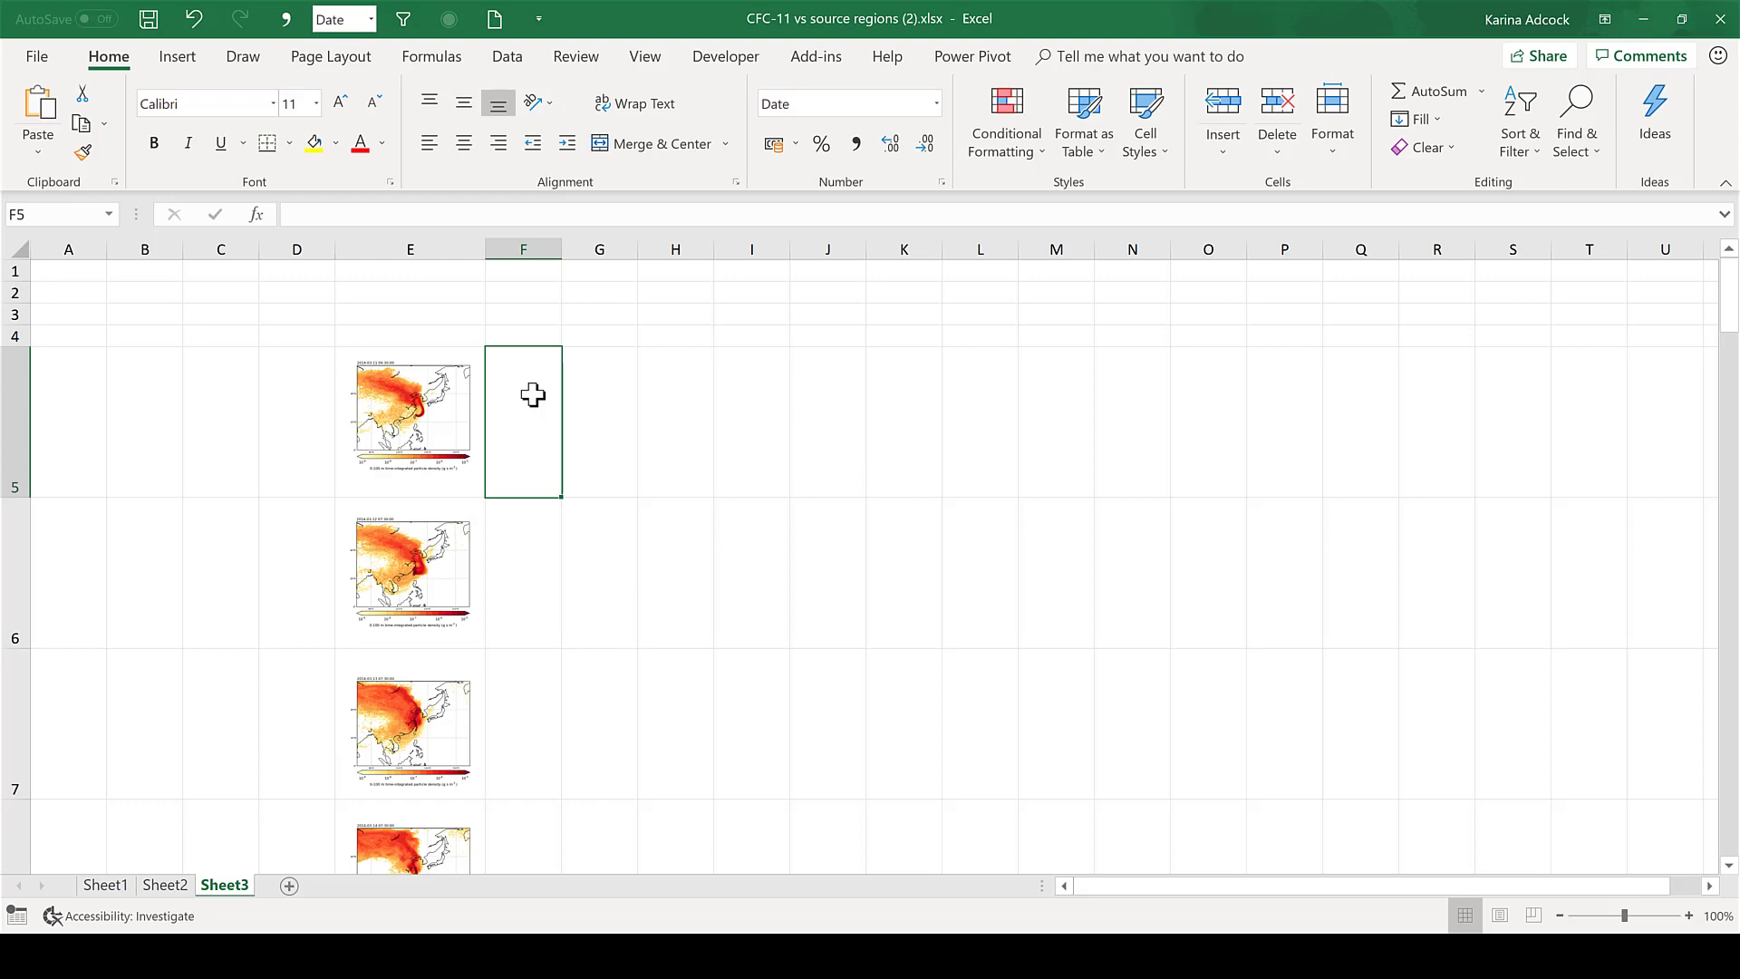
- Copy the dates in A1:A23 of Sheet2 and paste them into Sheet3 starting at cell D5
click(161, 887)
drag(75, 270, 66, 781)
key(ctrl+c)
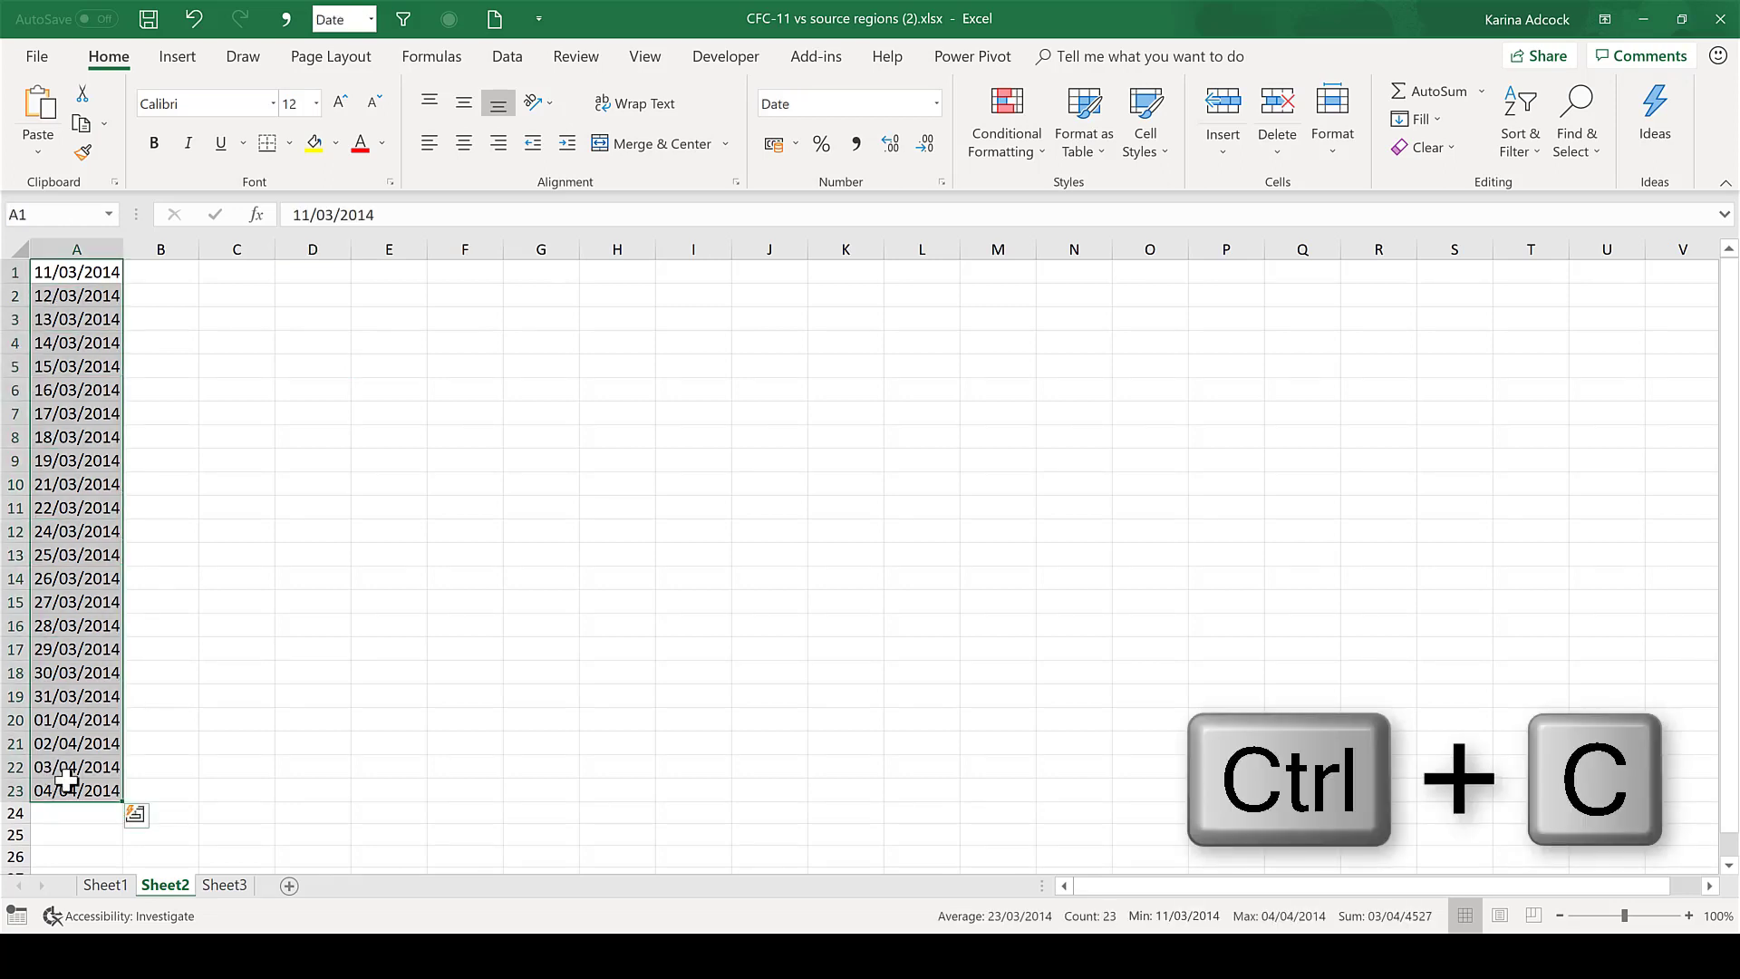
key(ctrl+c)
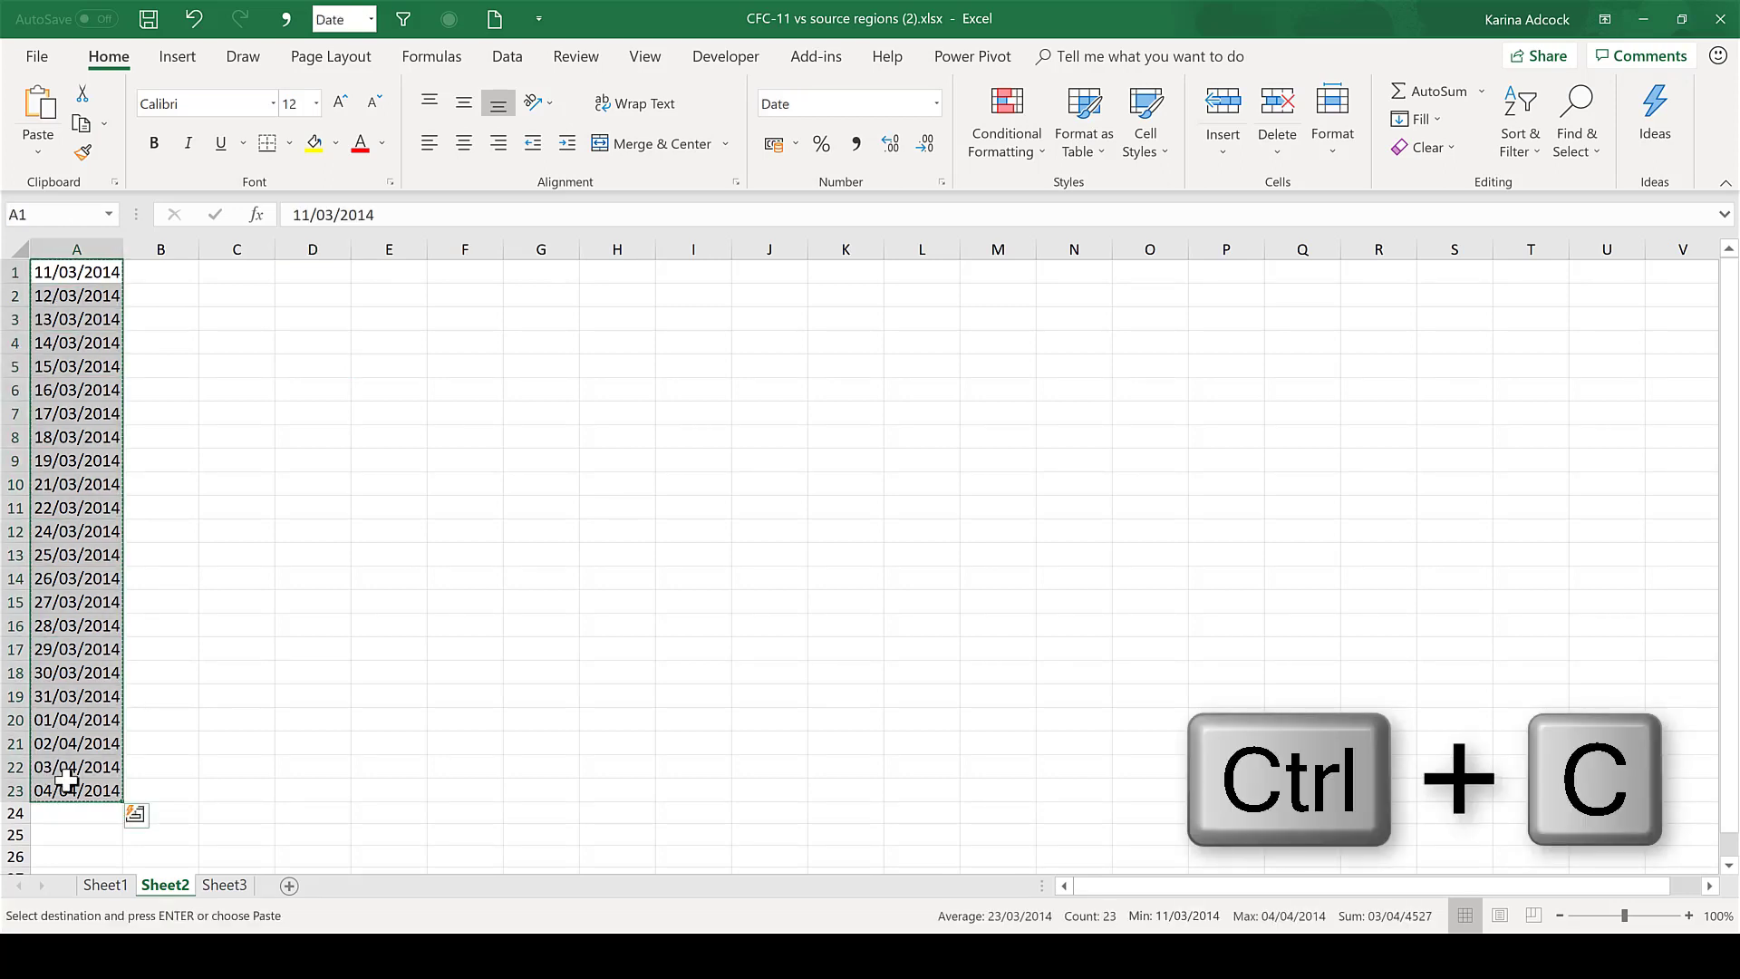
click(225, 886)
click(284, 403)
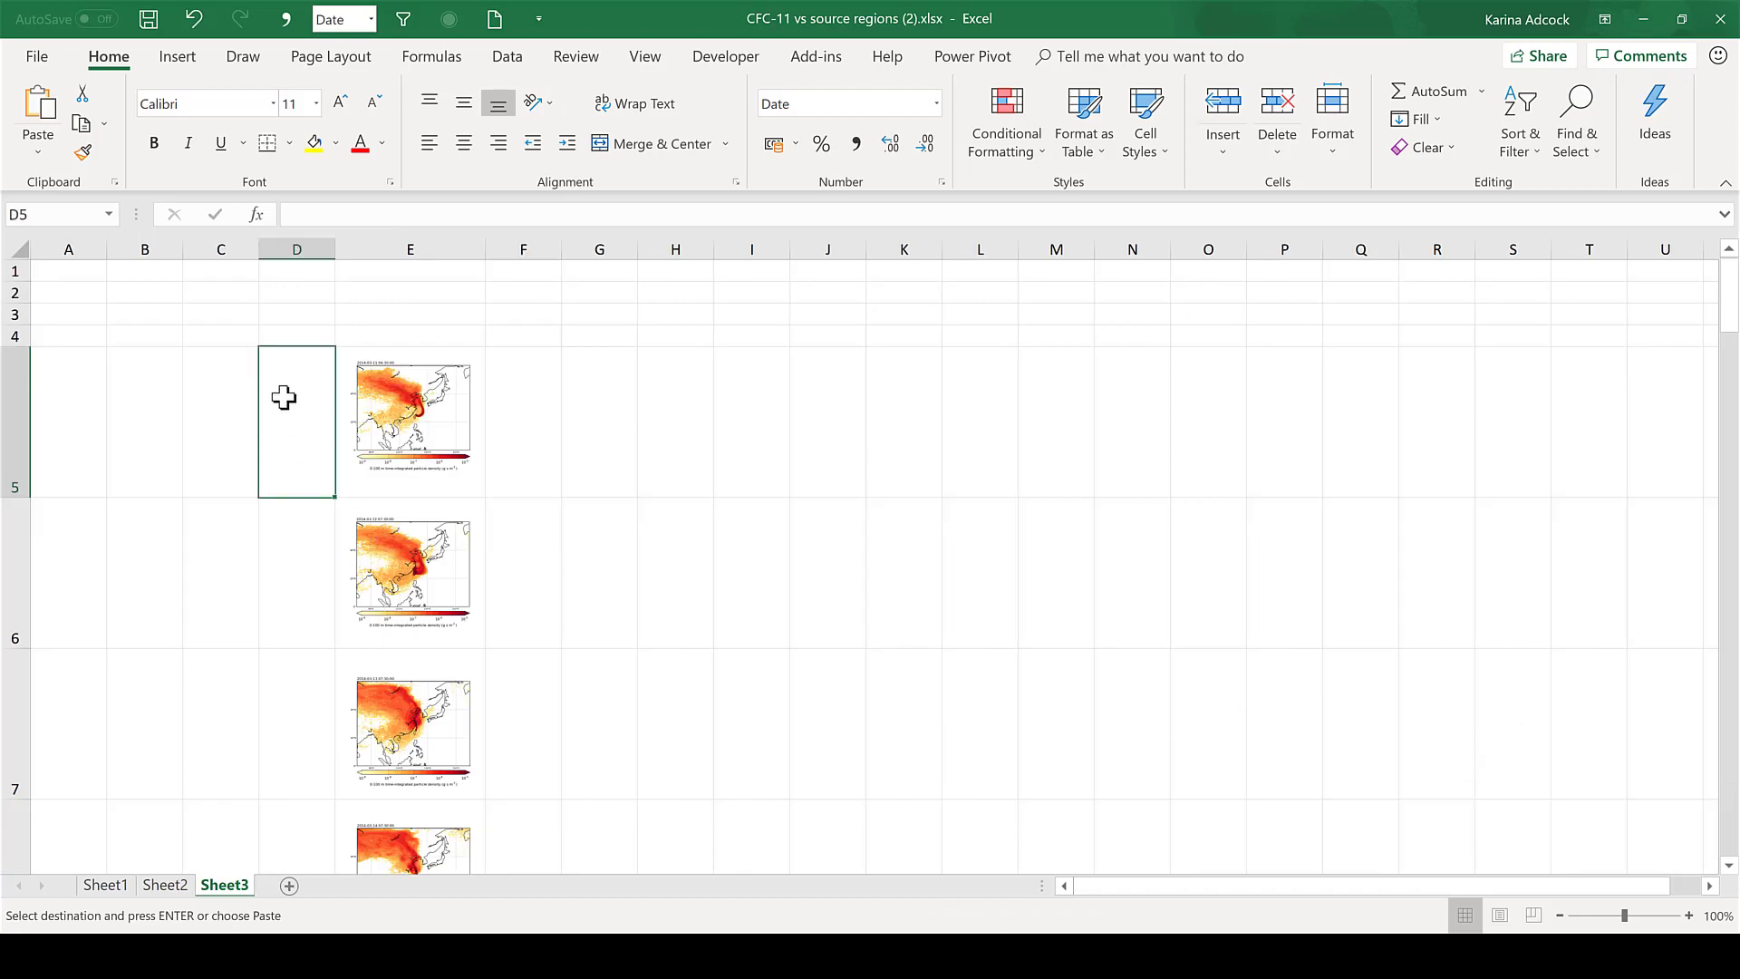
right_click(284, 397)
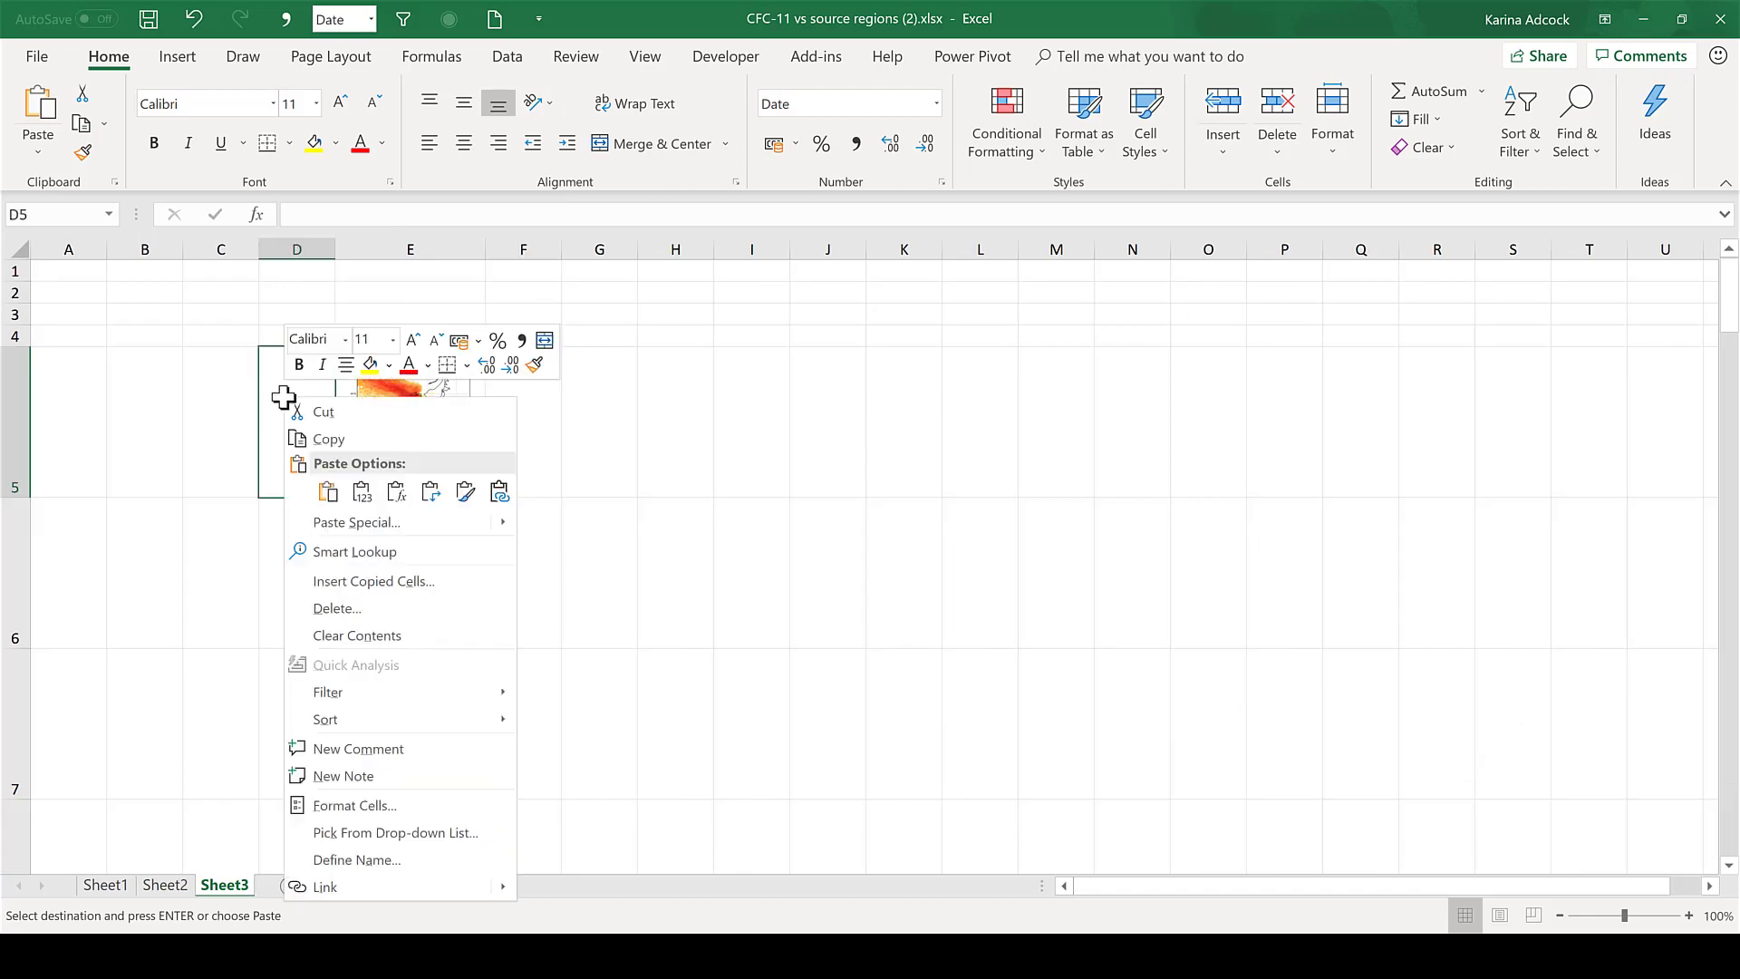
click(327, 492)
- Check the dates in column D against the pictures in column E down to the last row, and return to E5
click(304, 388)
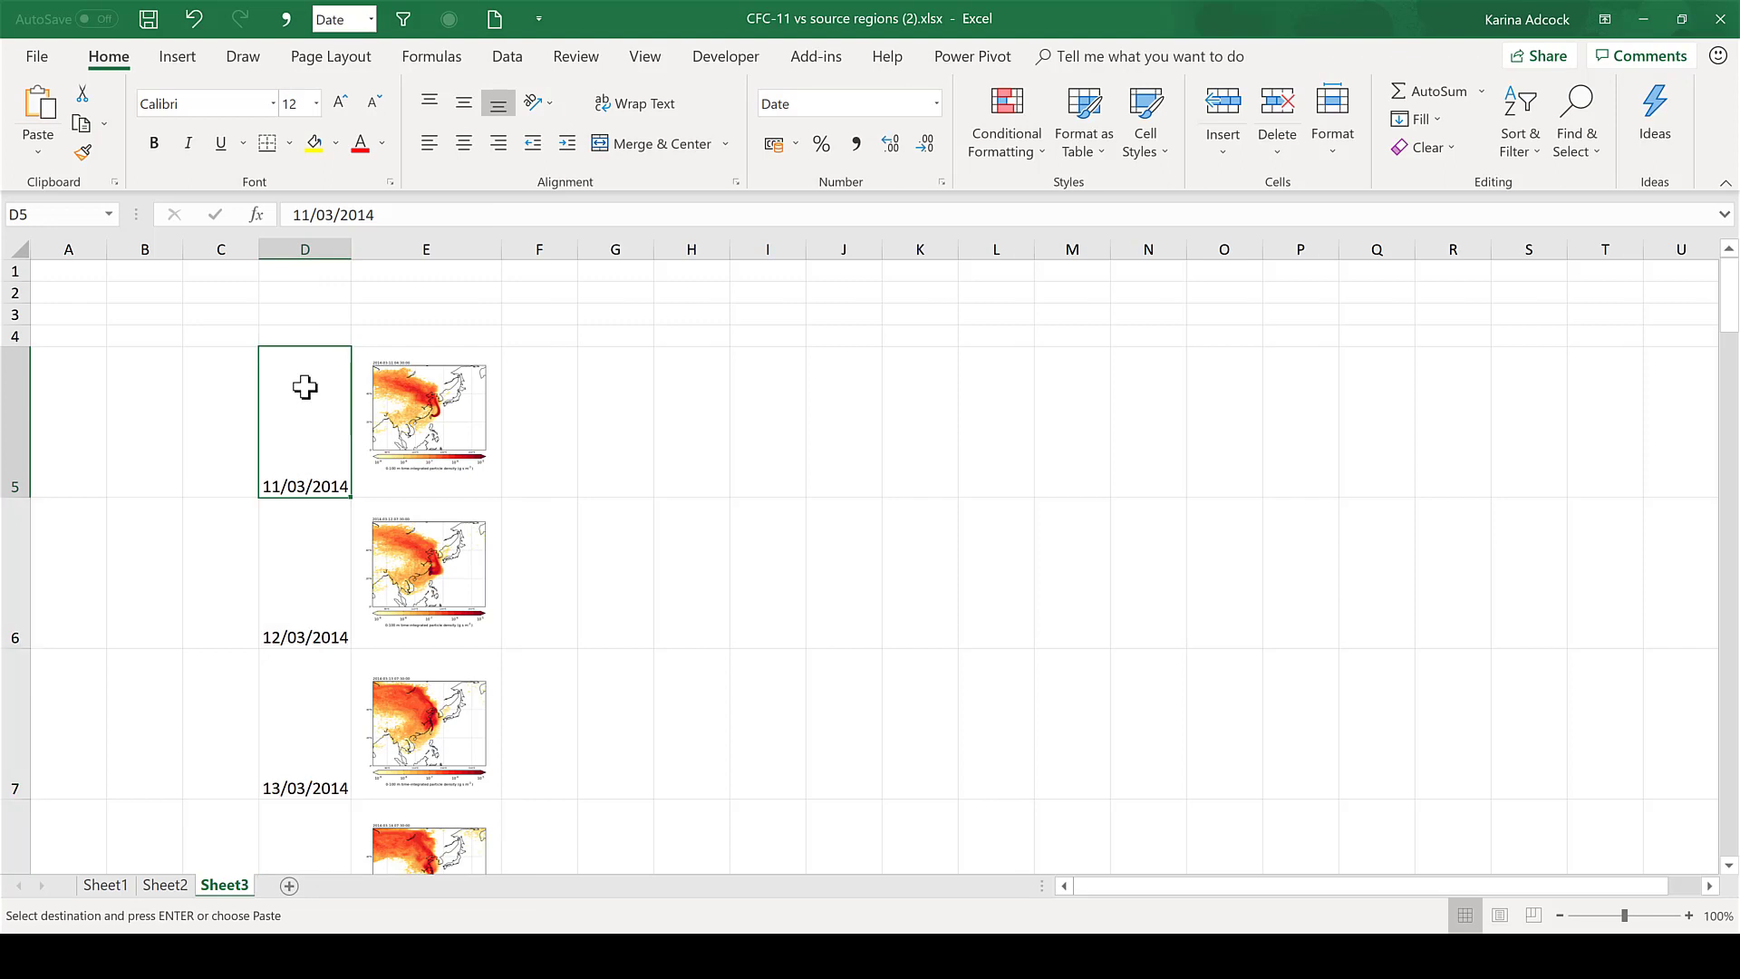
key(ctrl+Down)
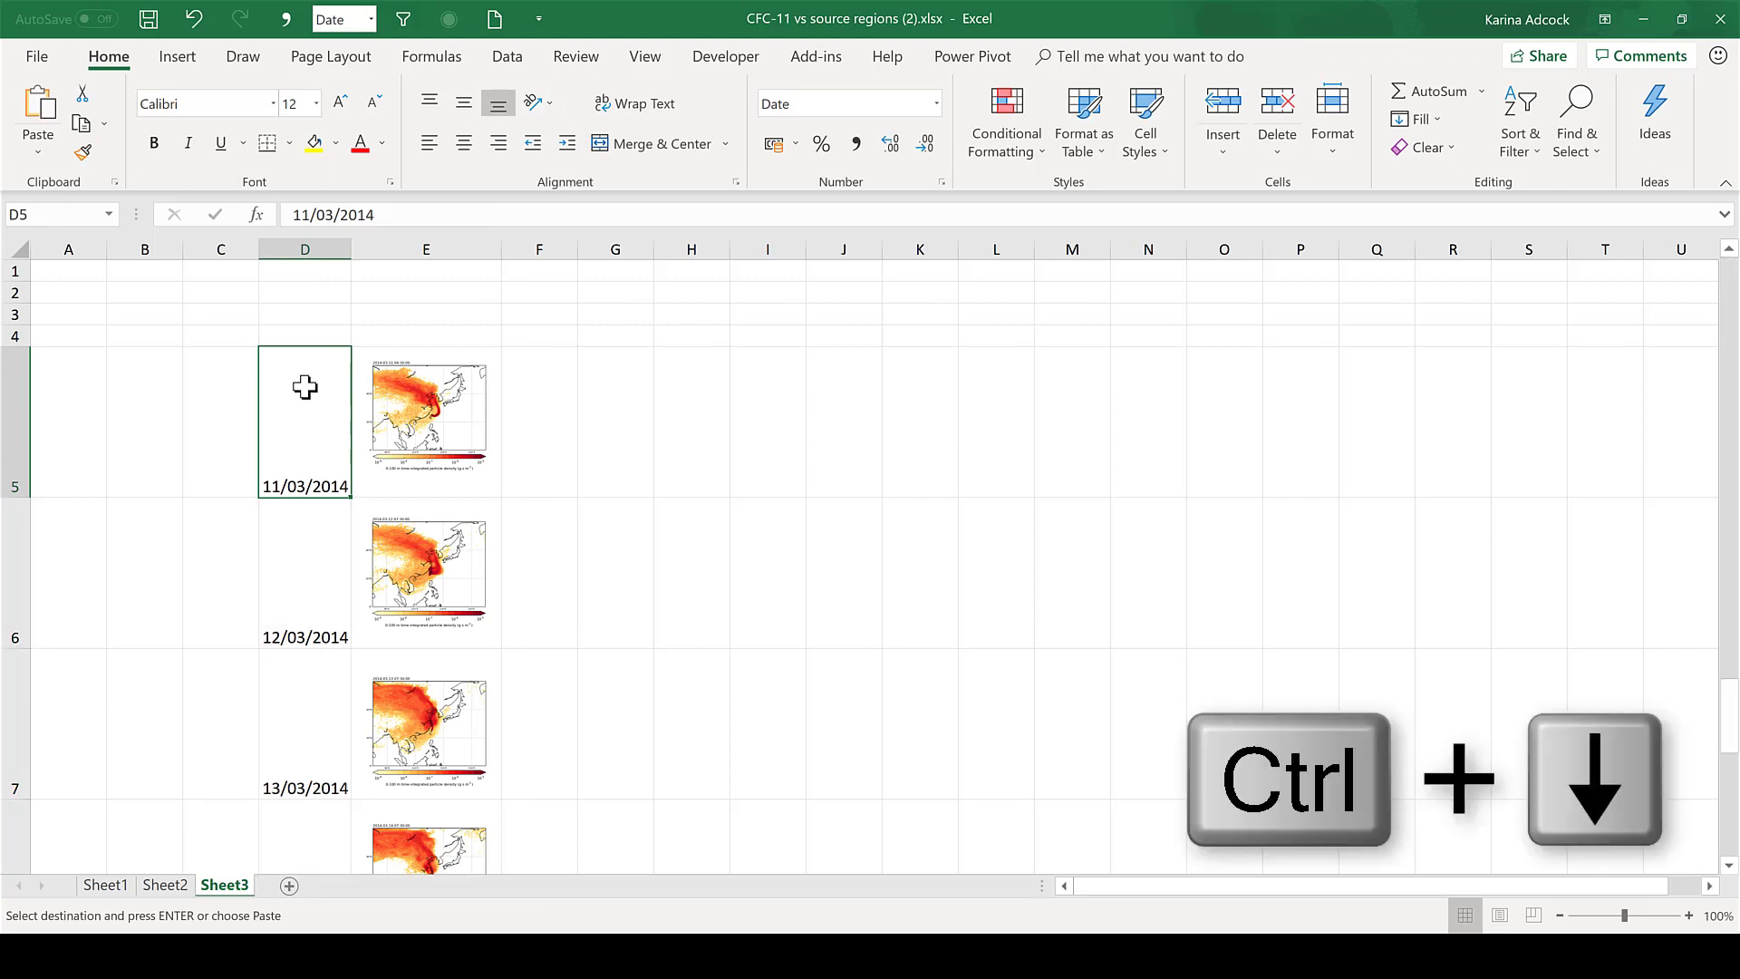
key(Down)
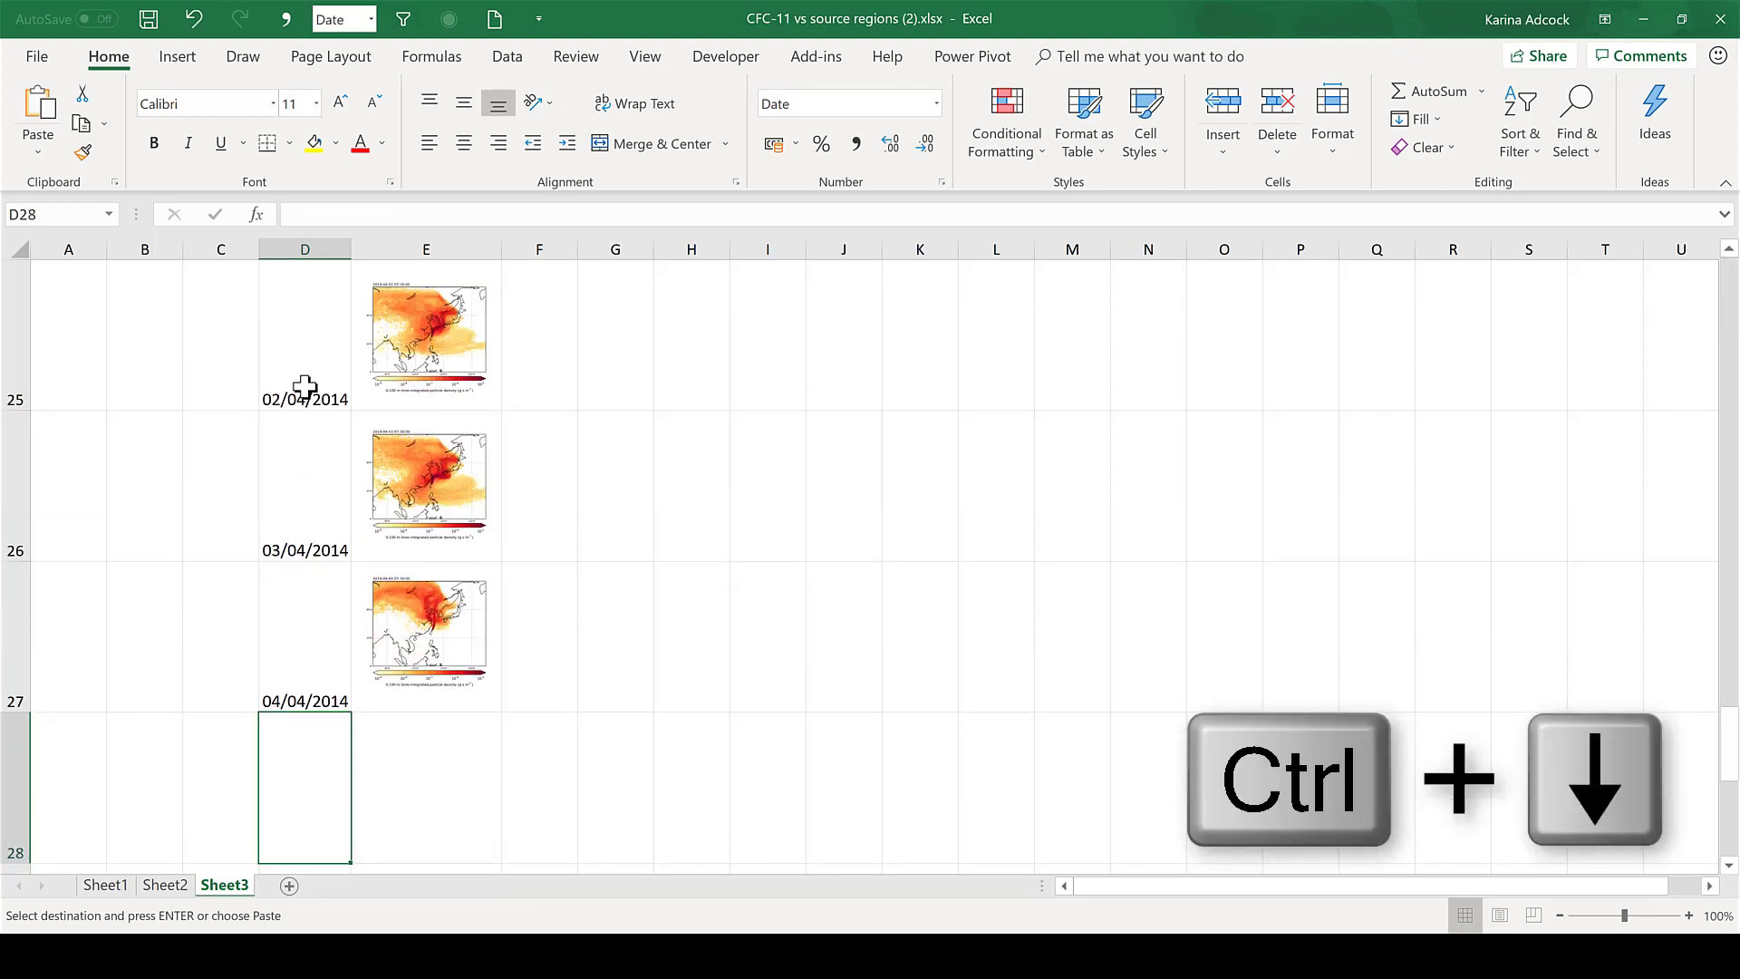
key(Up)
key(ctrl+Up)
key(ctrl+Up)
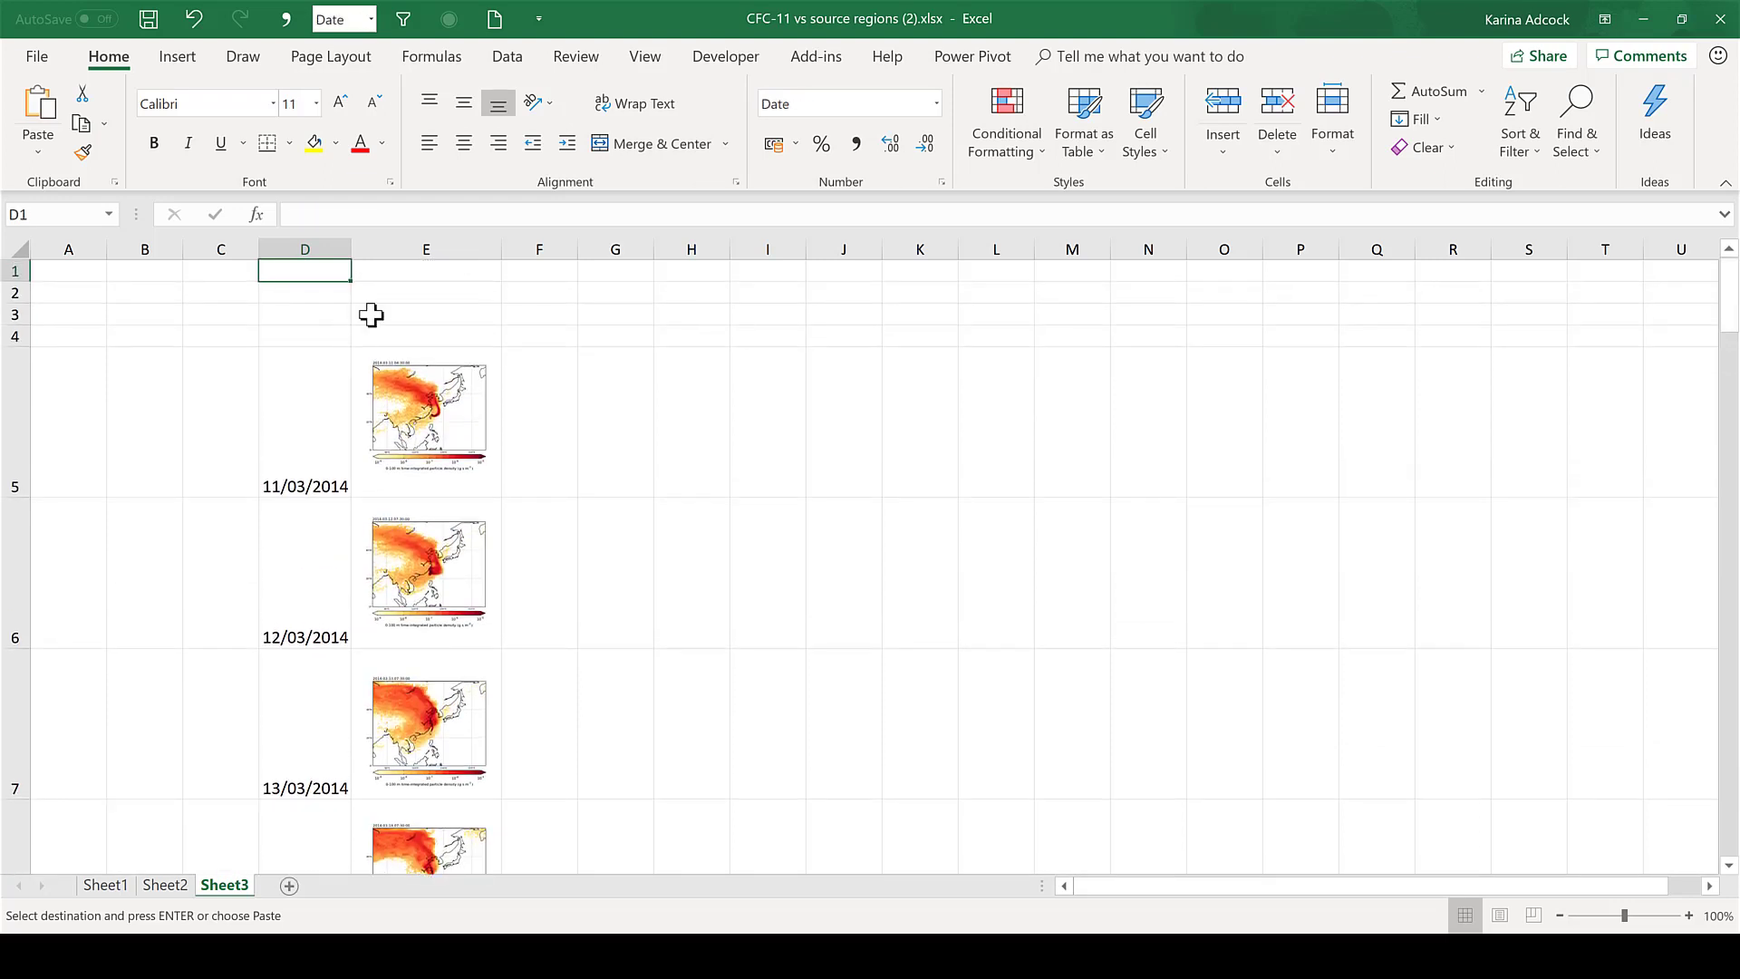
click(334, 249)
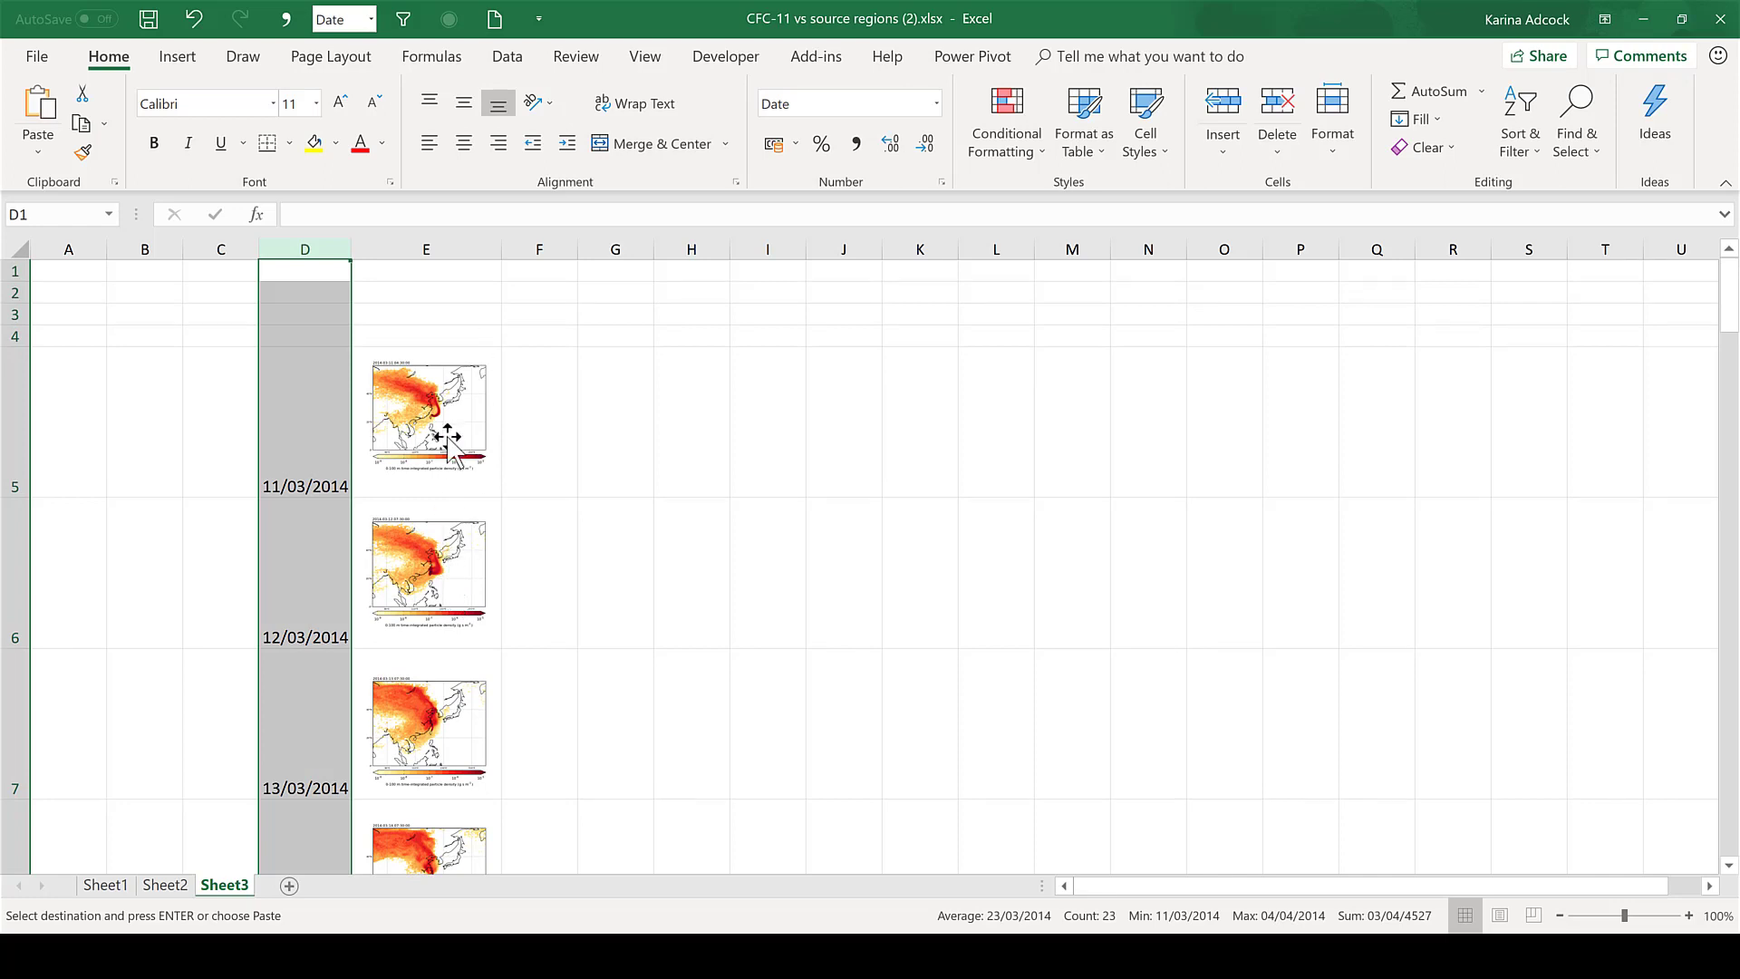
click(311, 386)
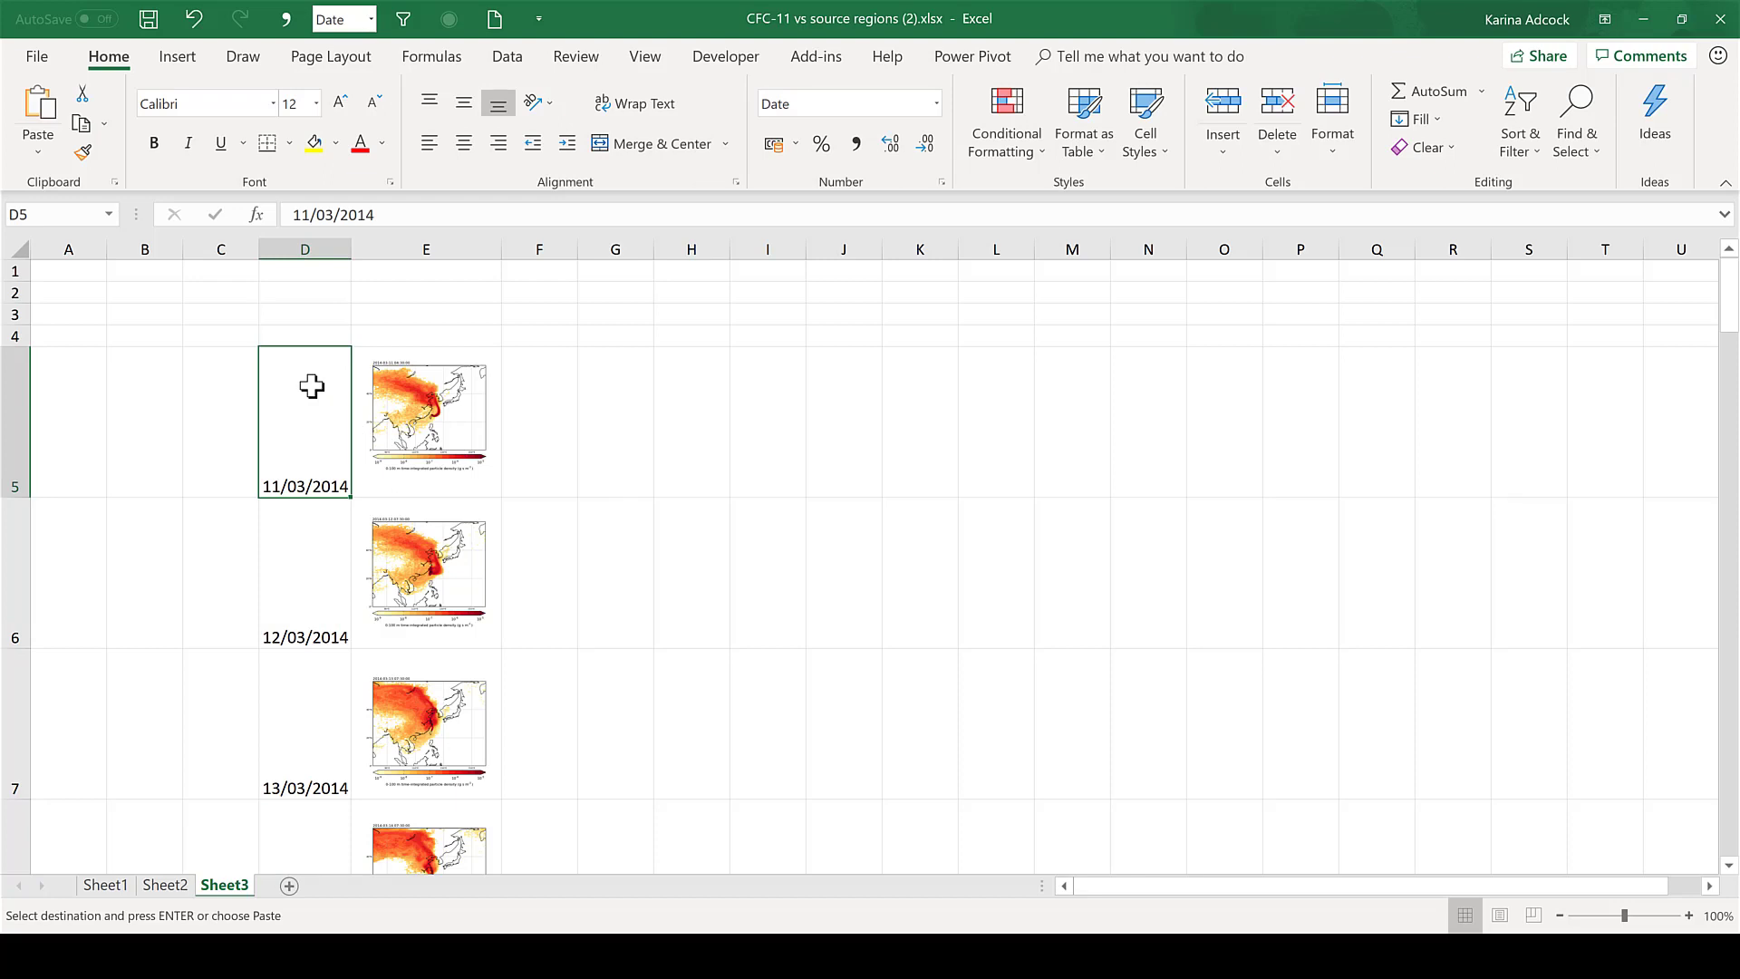
key(Right)
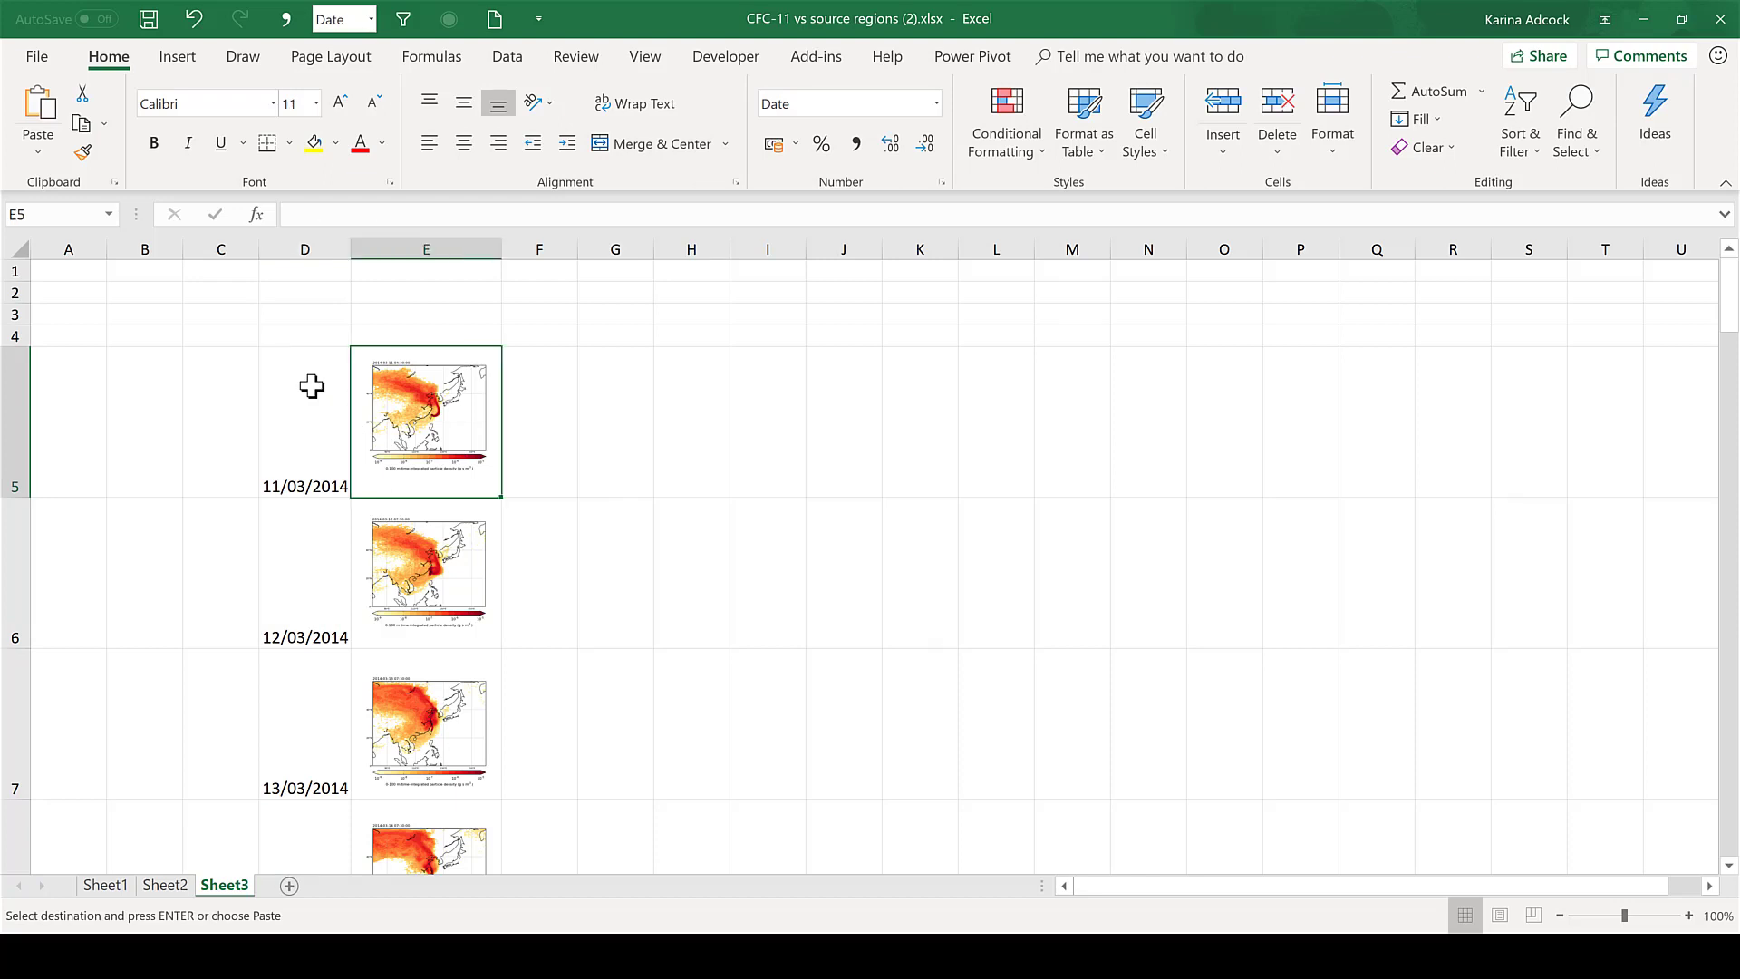
- Start a data validation rule on cell J1 that allows a List with an in-cell dropdown
click(586, 413)
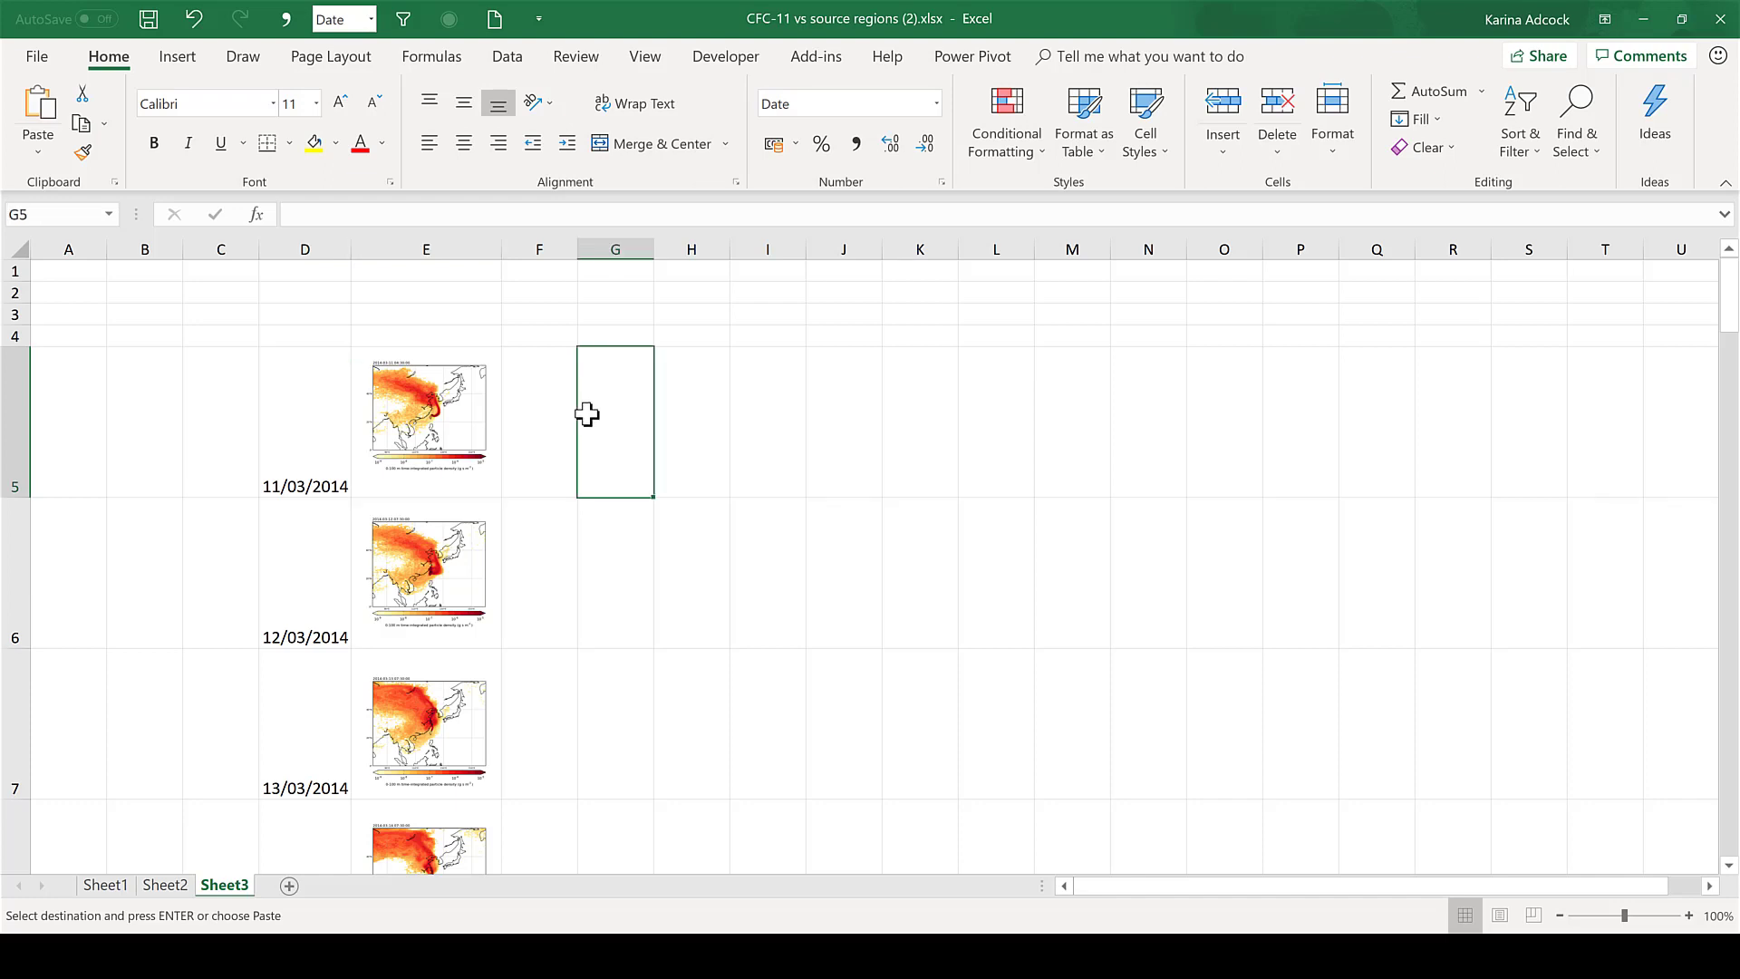
click(850, 270)
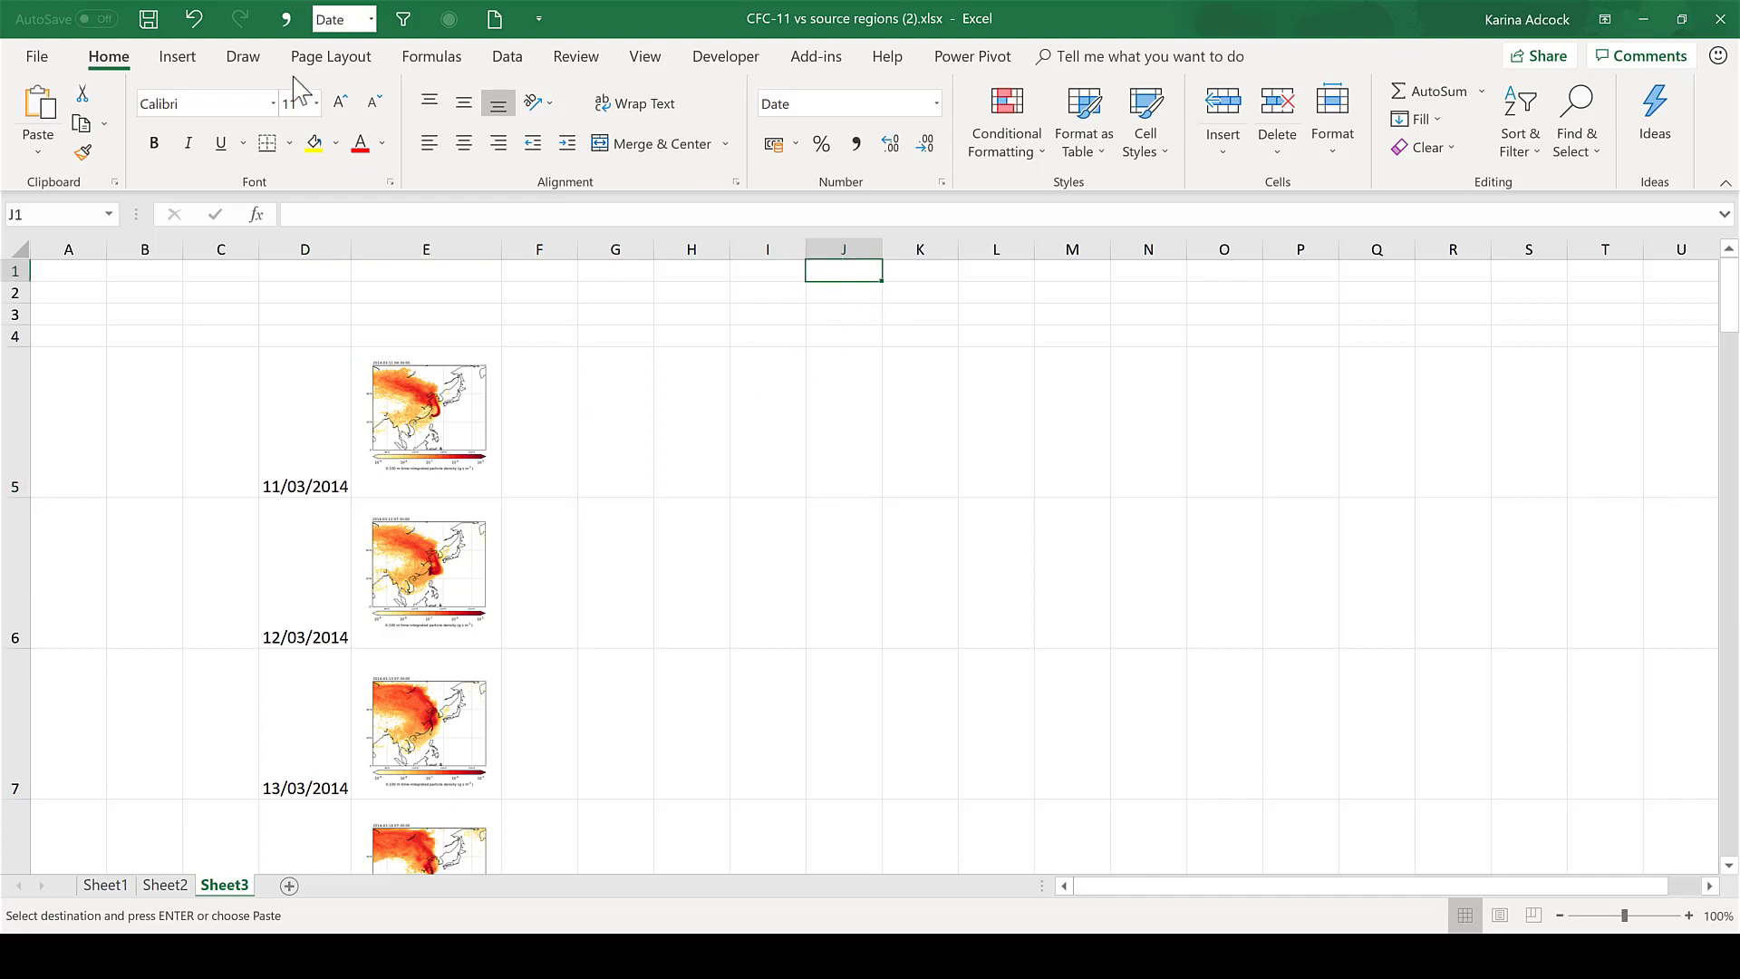
click(508, 57)
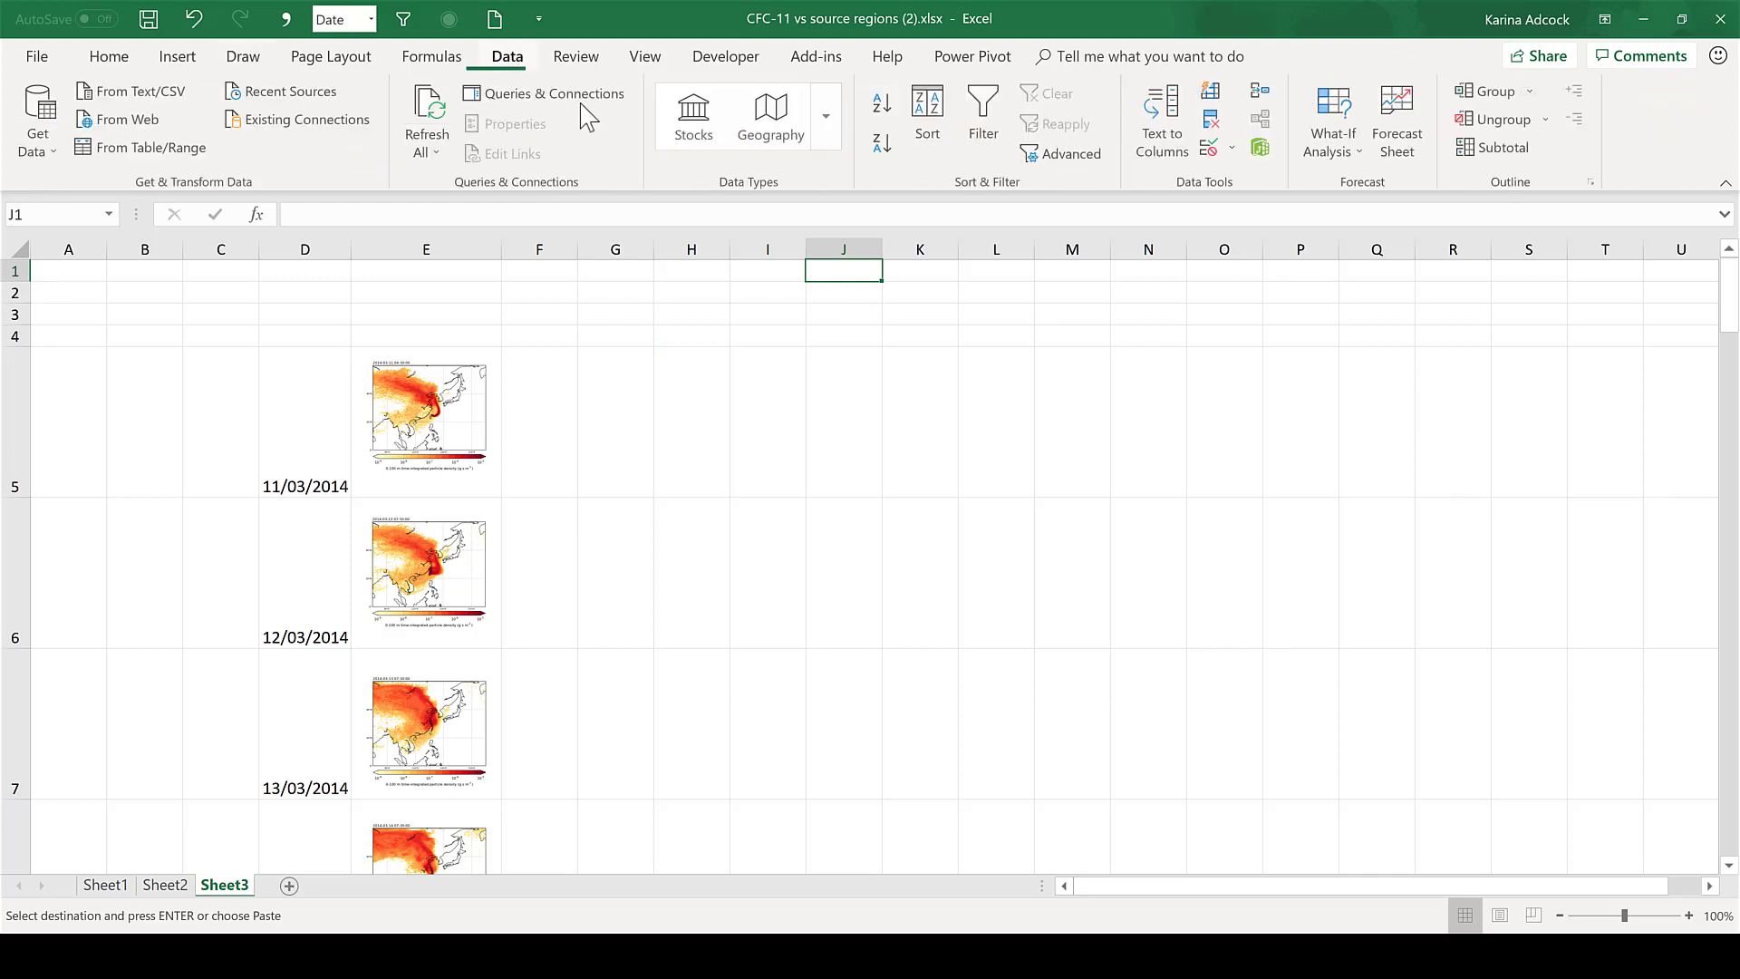
click(1231, 151)
click(1249, 175)
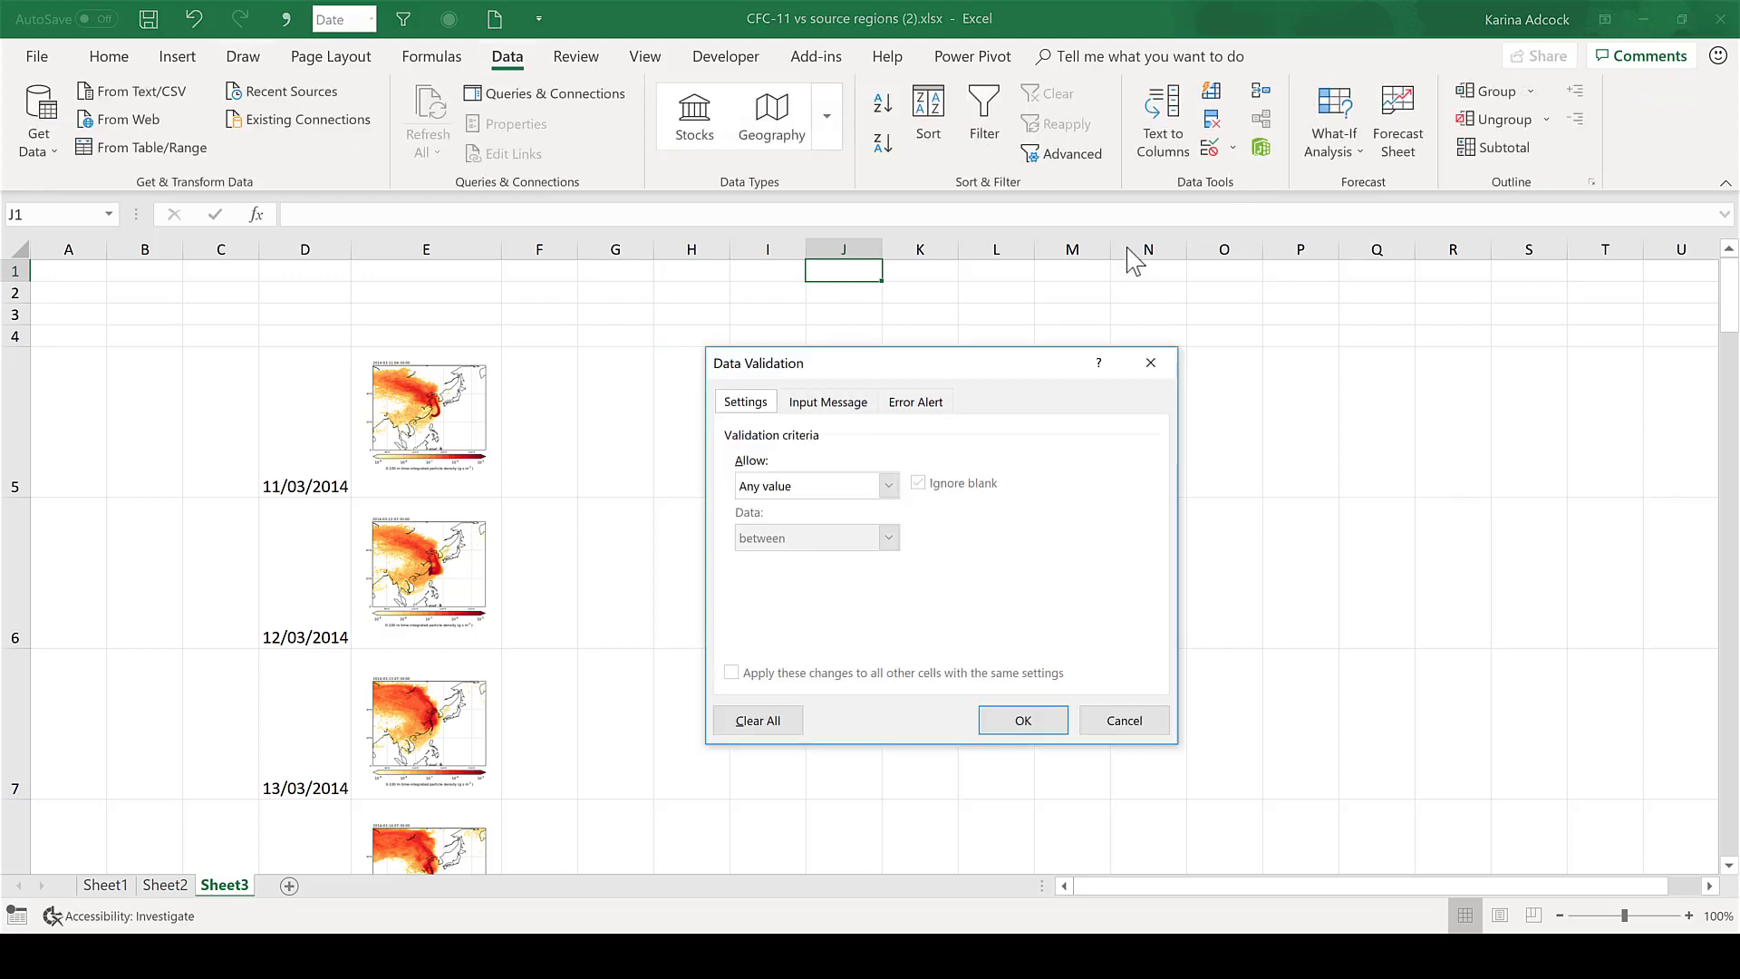
click(892, 486)
click(790, 559)
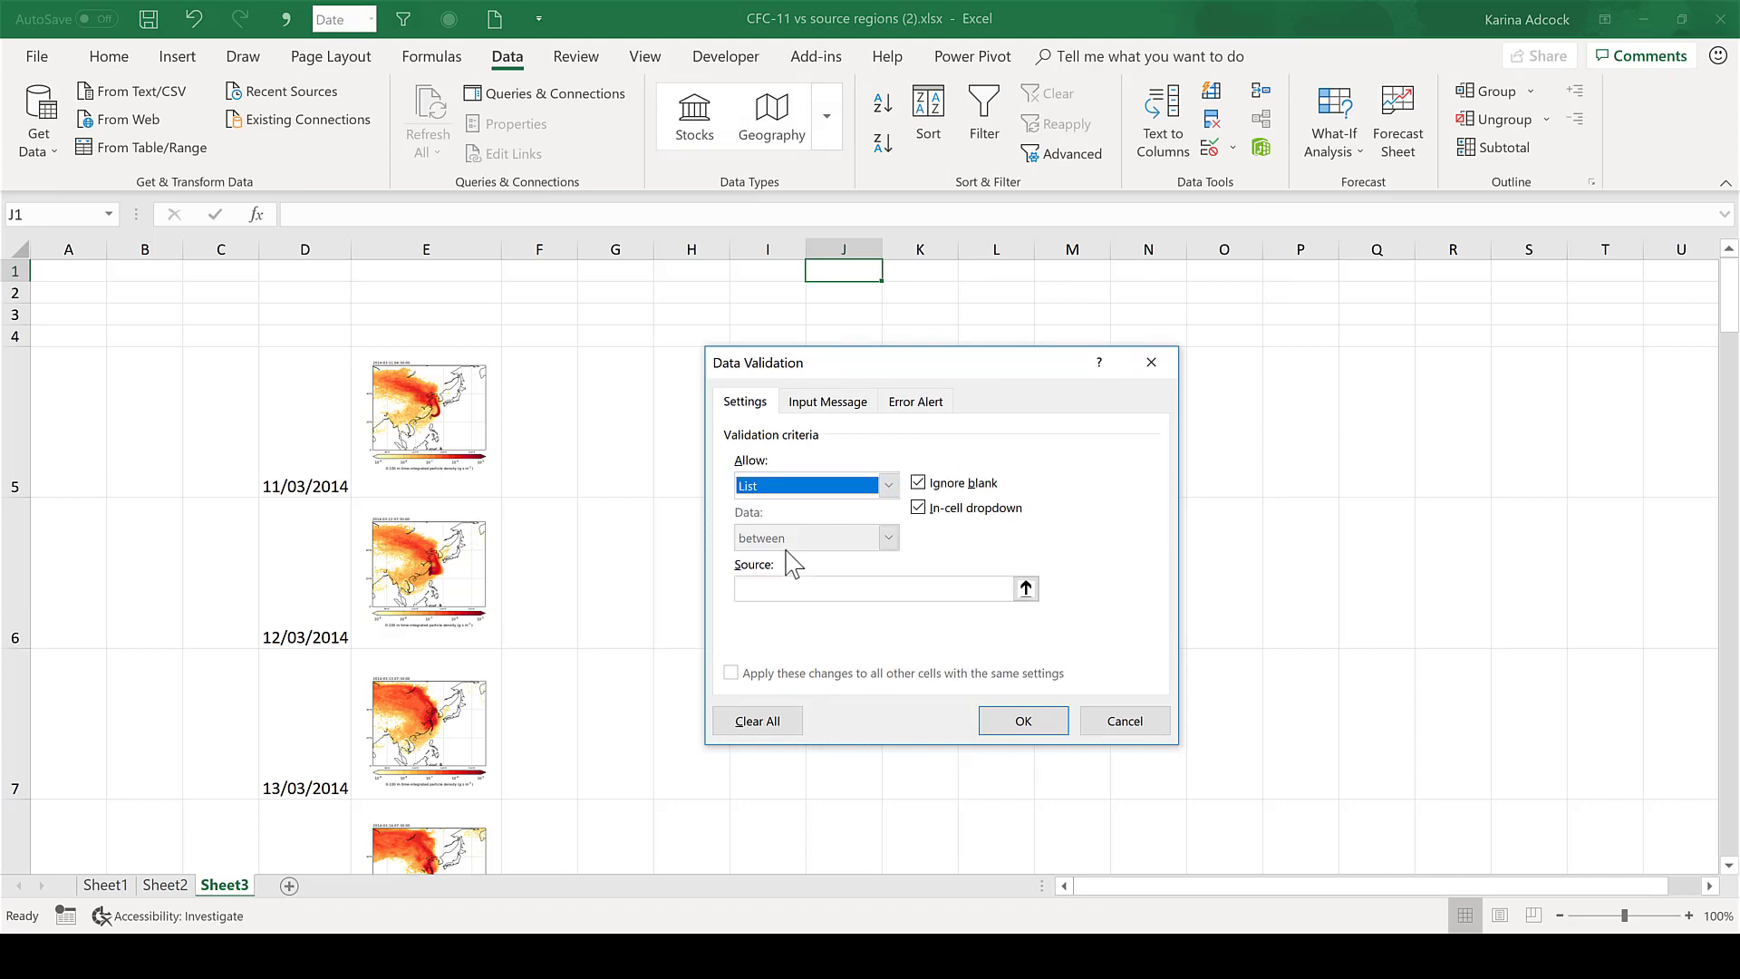
- Set the list source for J1 to the dates in =$D$5:$D$27 and apply the validation
click(1026, 590)
click(278, 369)
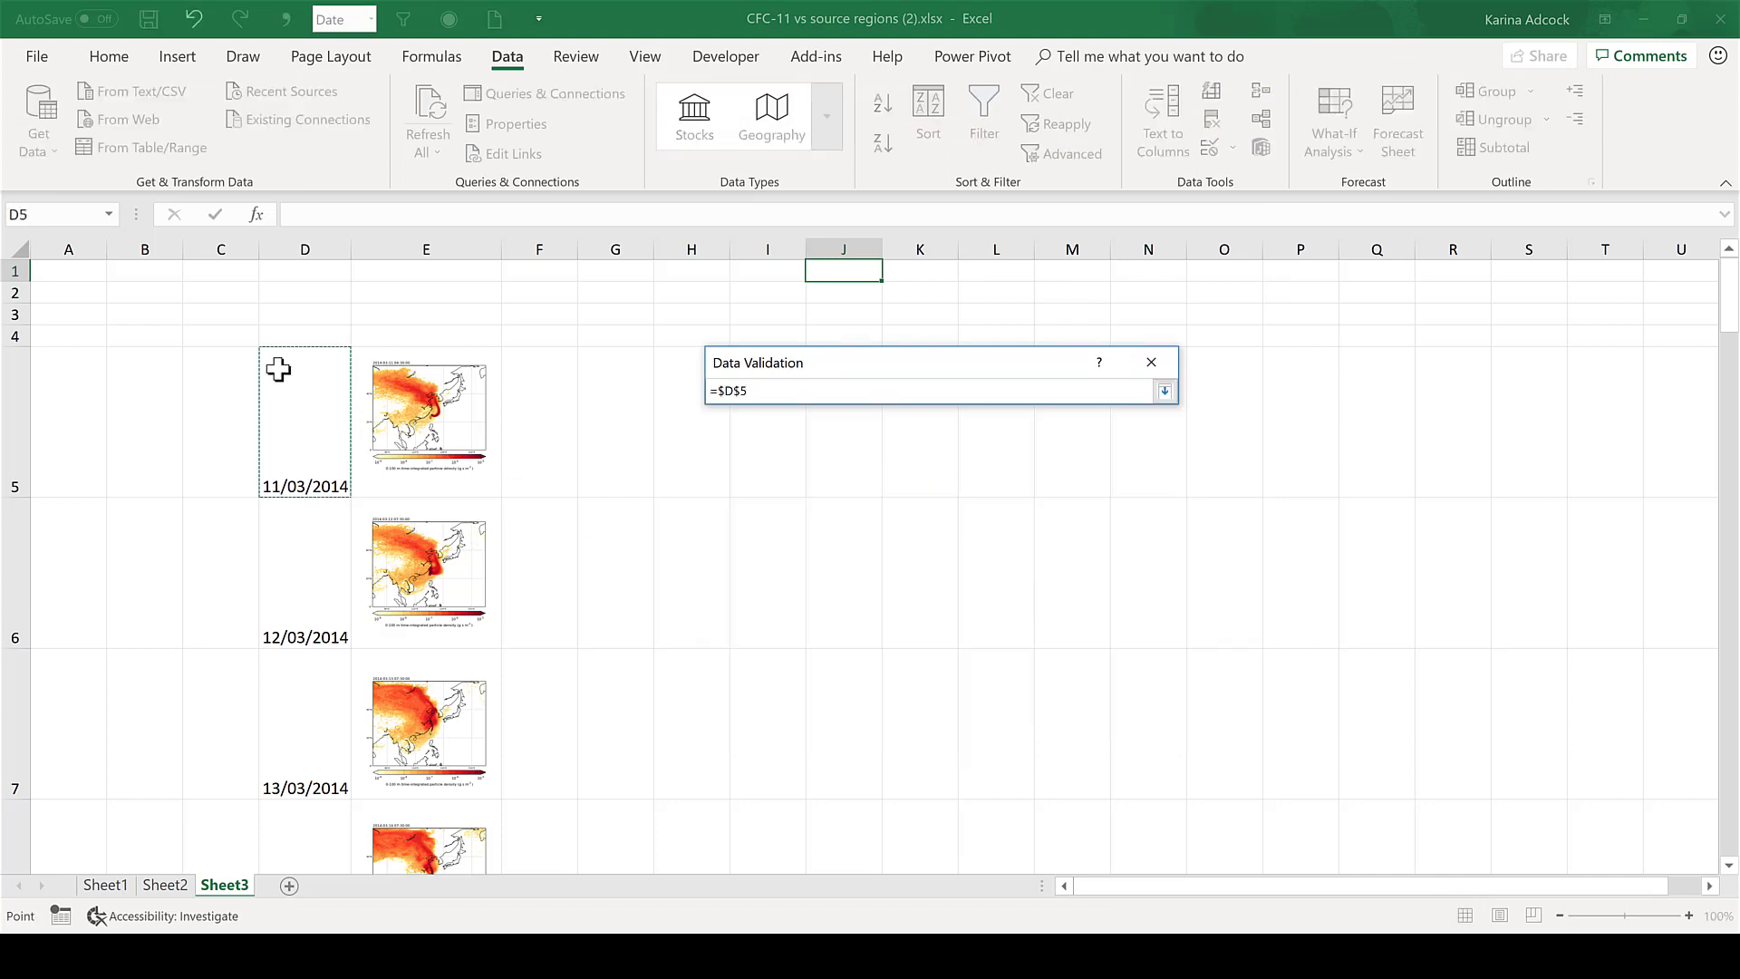
key(ctrl+shift+Down)
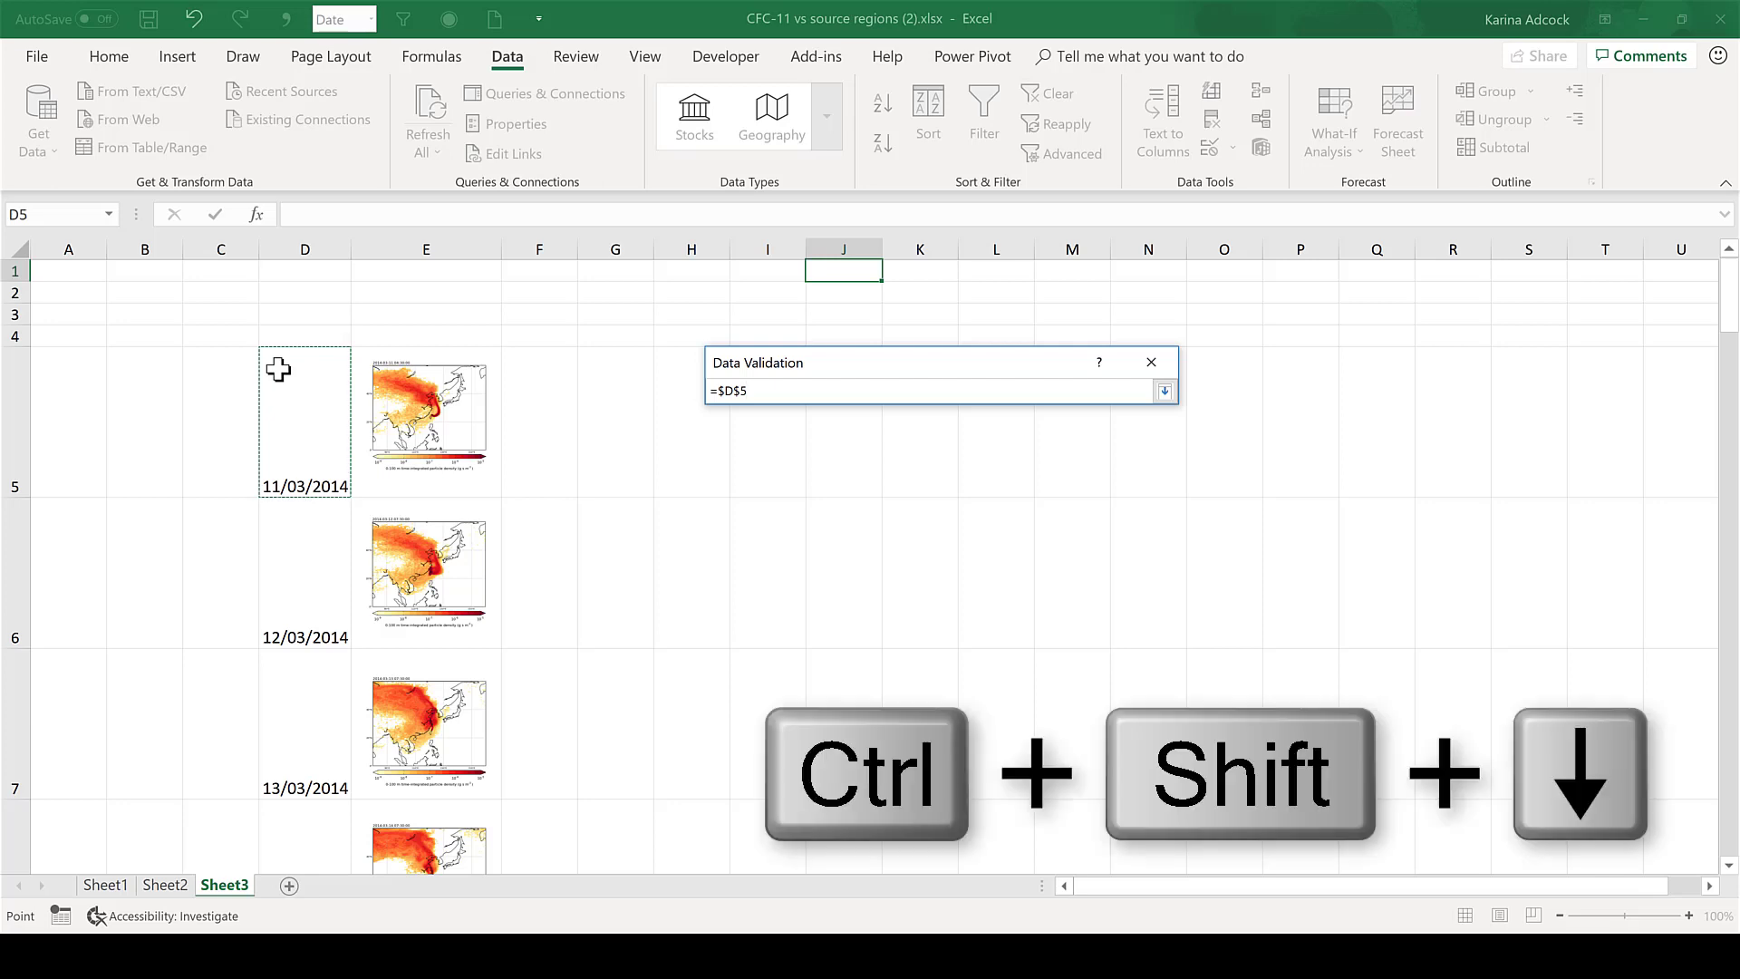
key(ctrl+shift+Down)
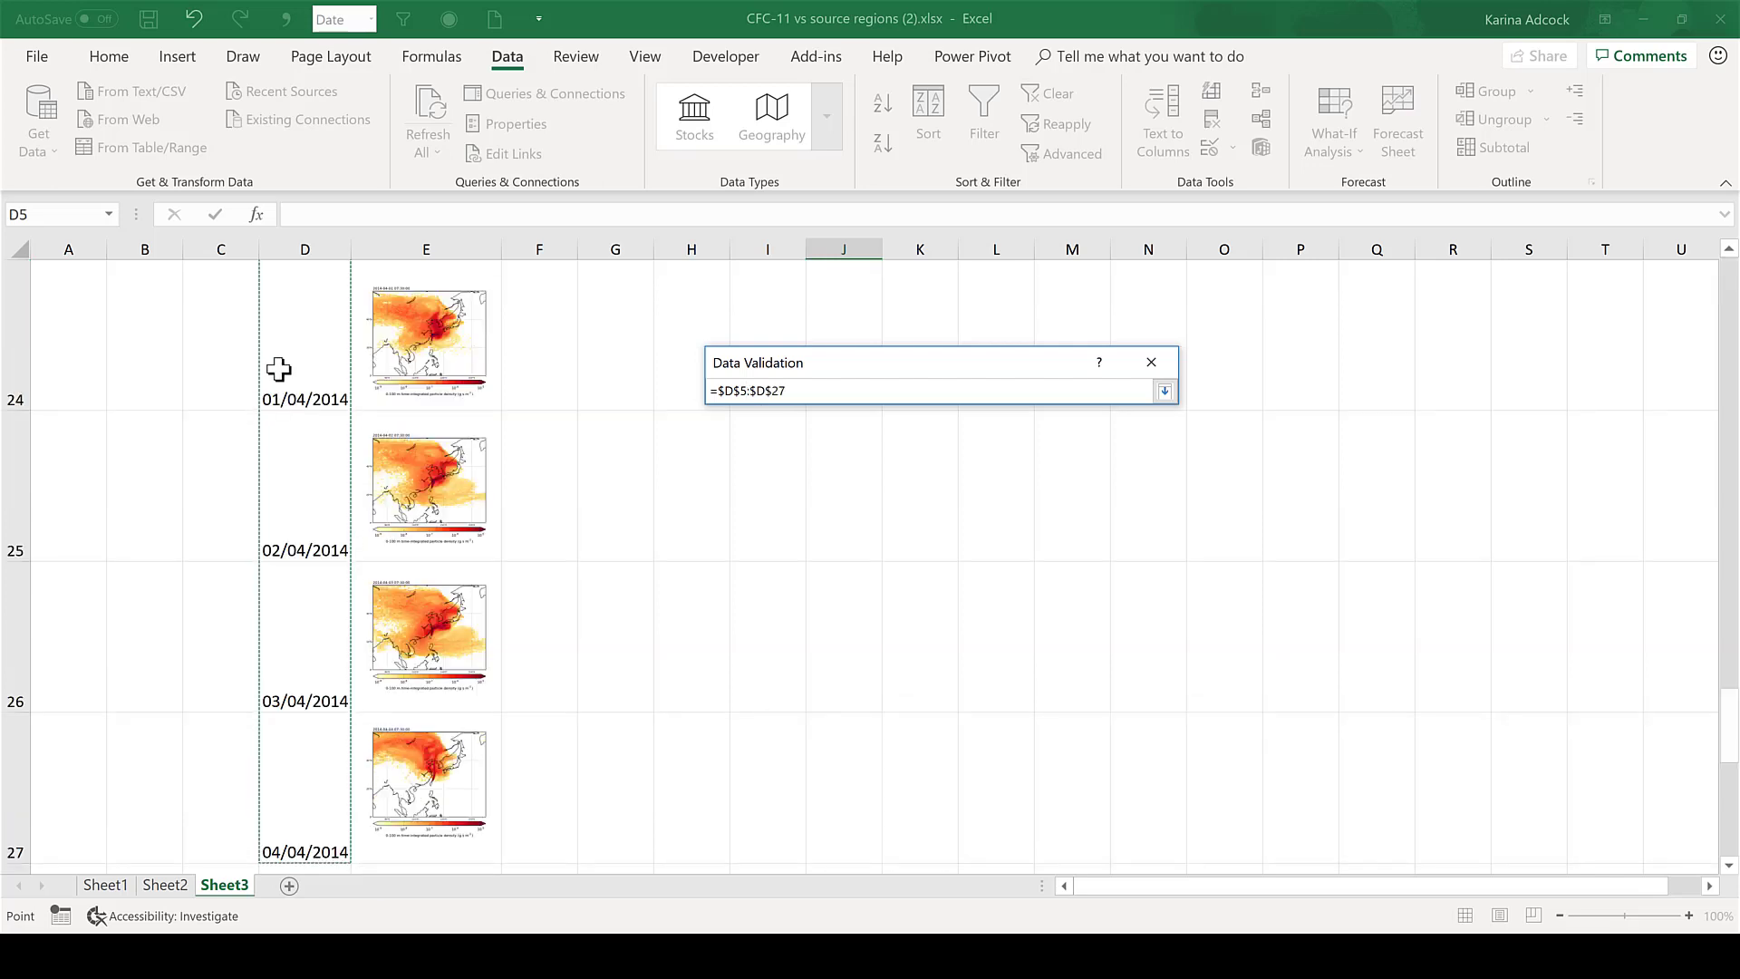
key(Return)
click(1006, 723)
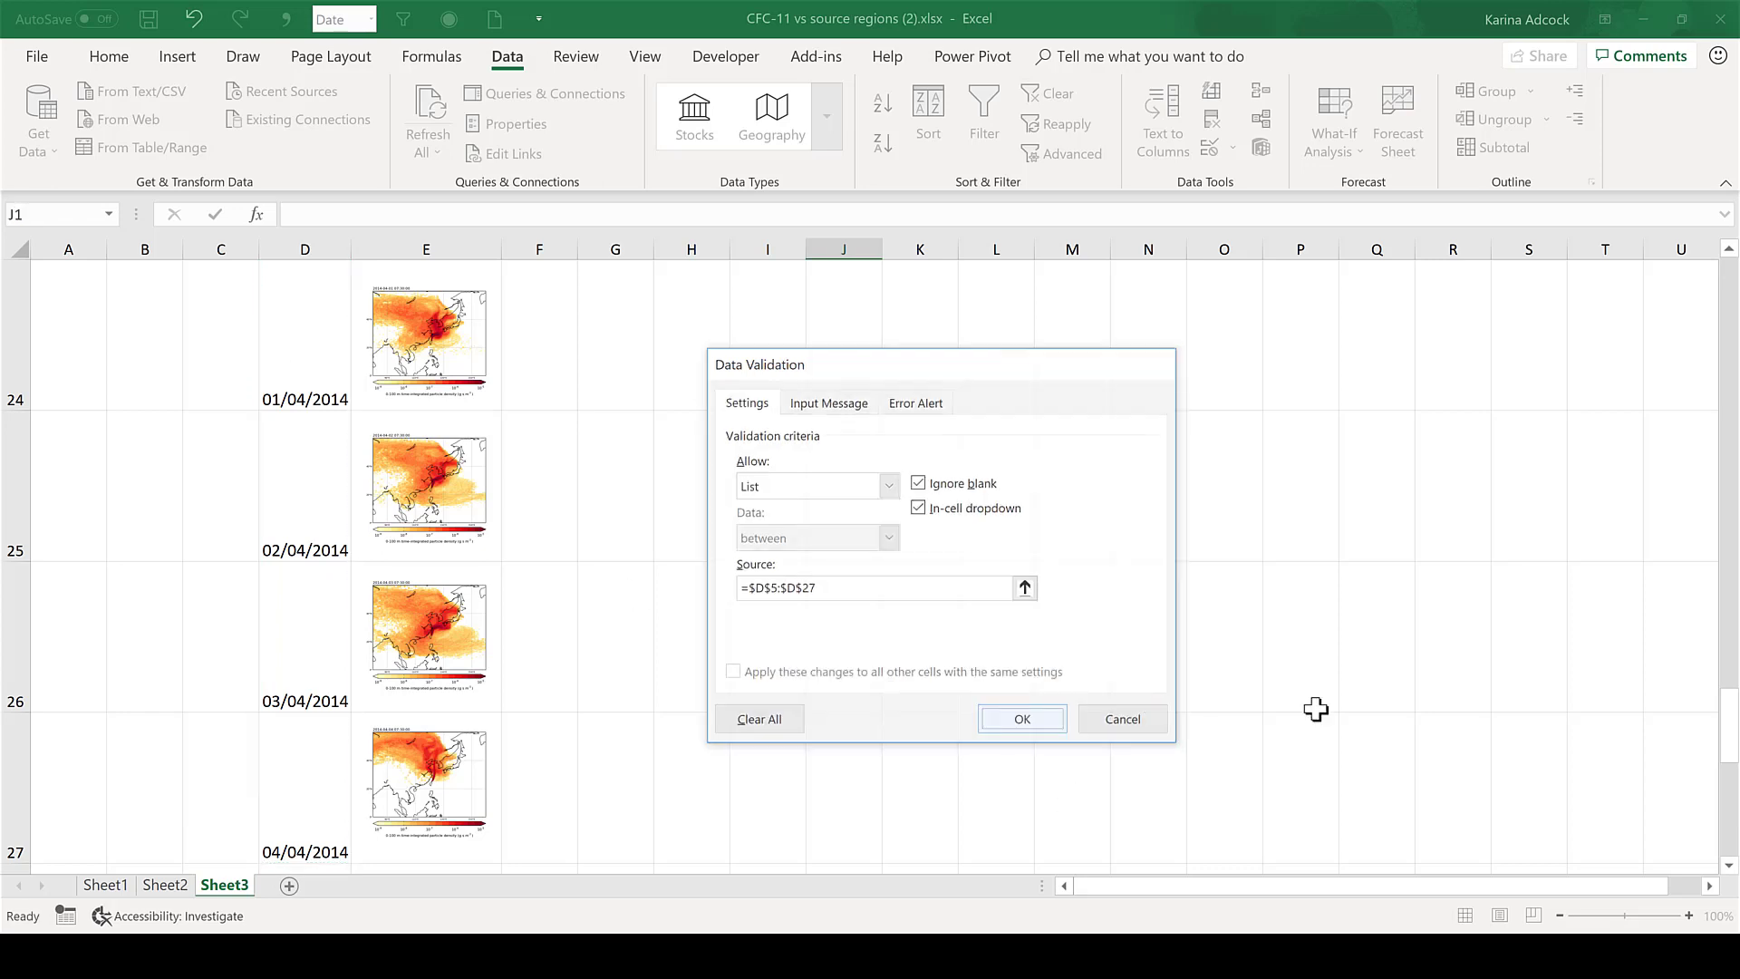
- Widen column J to fit a full date and choose 14/03/2014 from the dropdown in J1
drag(1727, 730, 1727, 263)
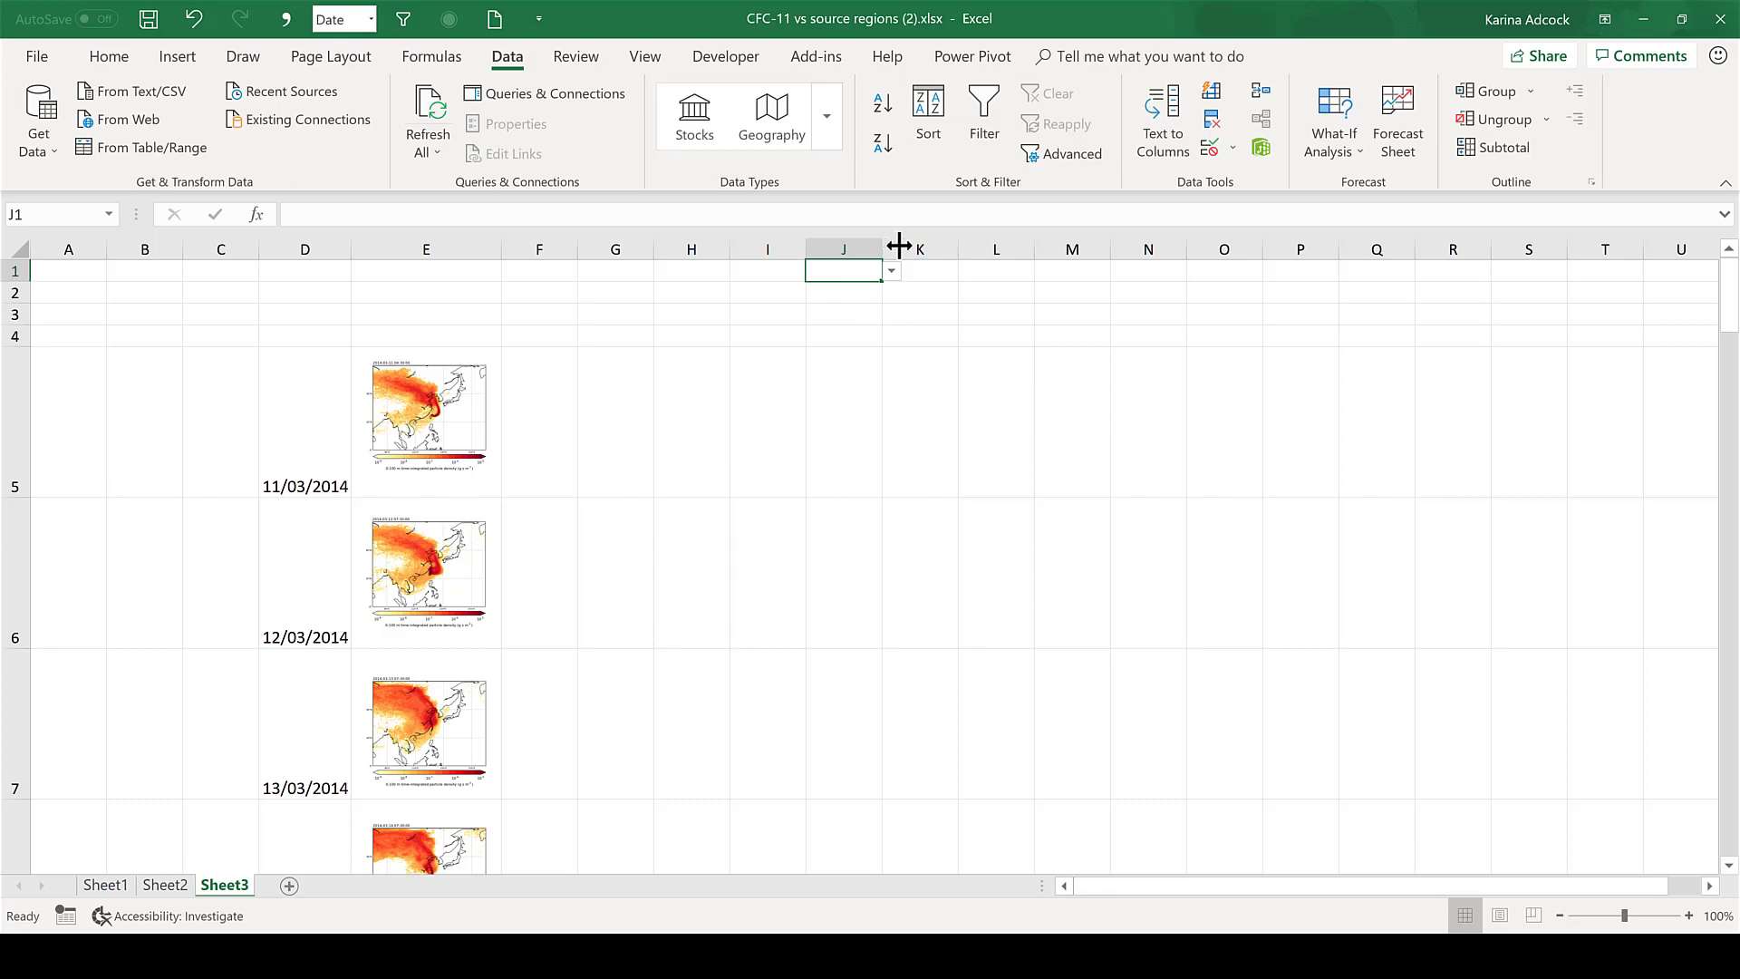
drag(884, 246, 920, 248)
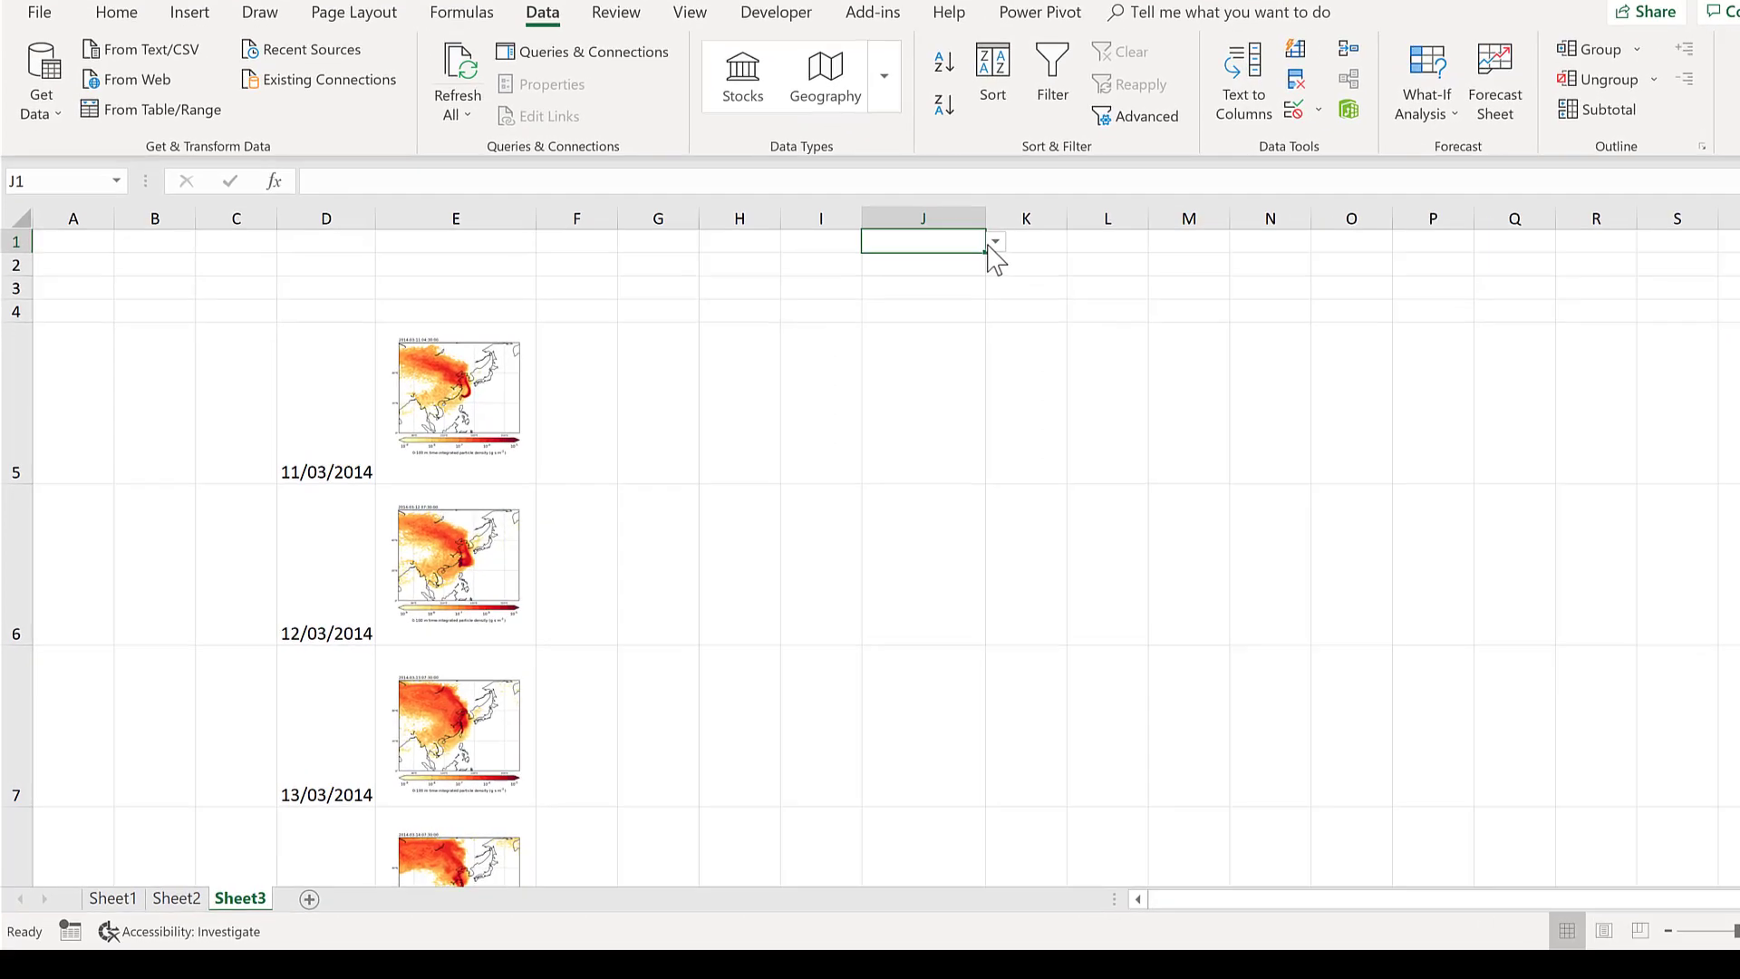
click(925, 272)
click(1210, 214)
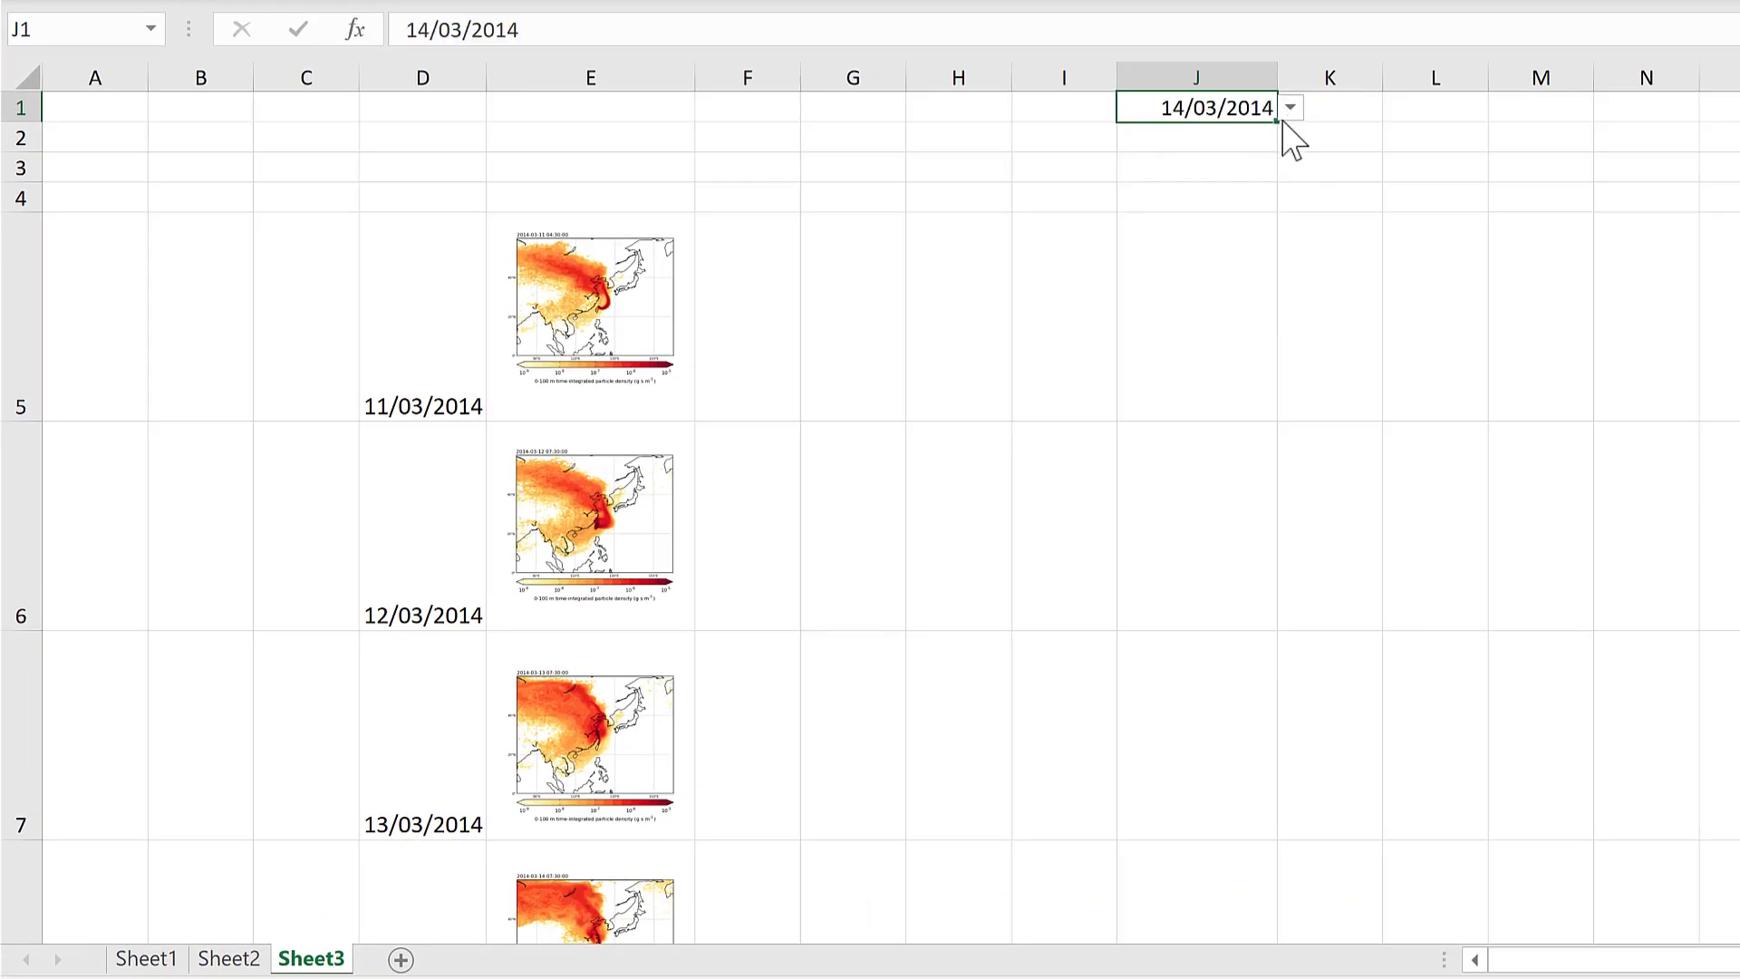
- Try other dates in the J1 dropdown, ending with 26/03/2014 selected
click(1290, 108)
click(1242, 227)
click(1290, 107)
click(1231, 274)
click(1046, 206)
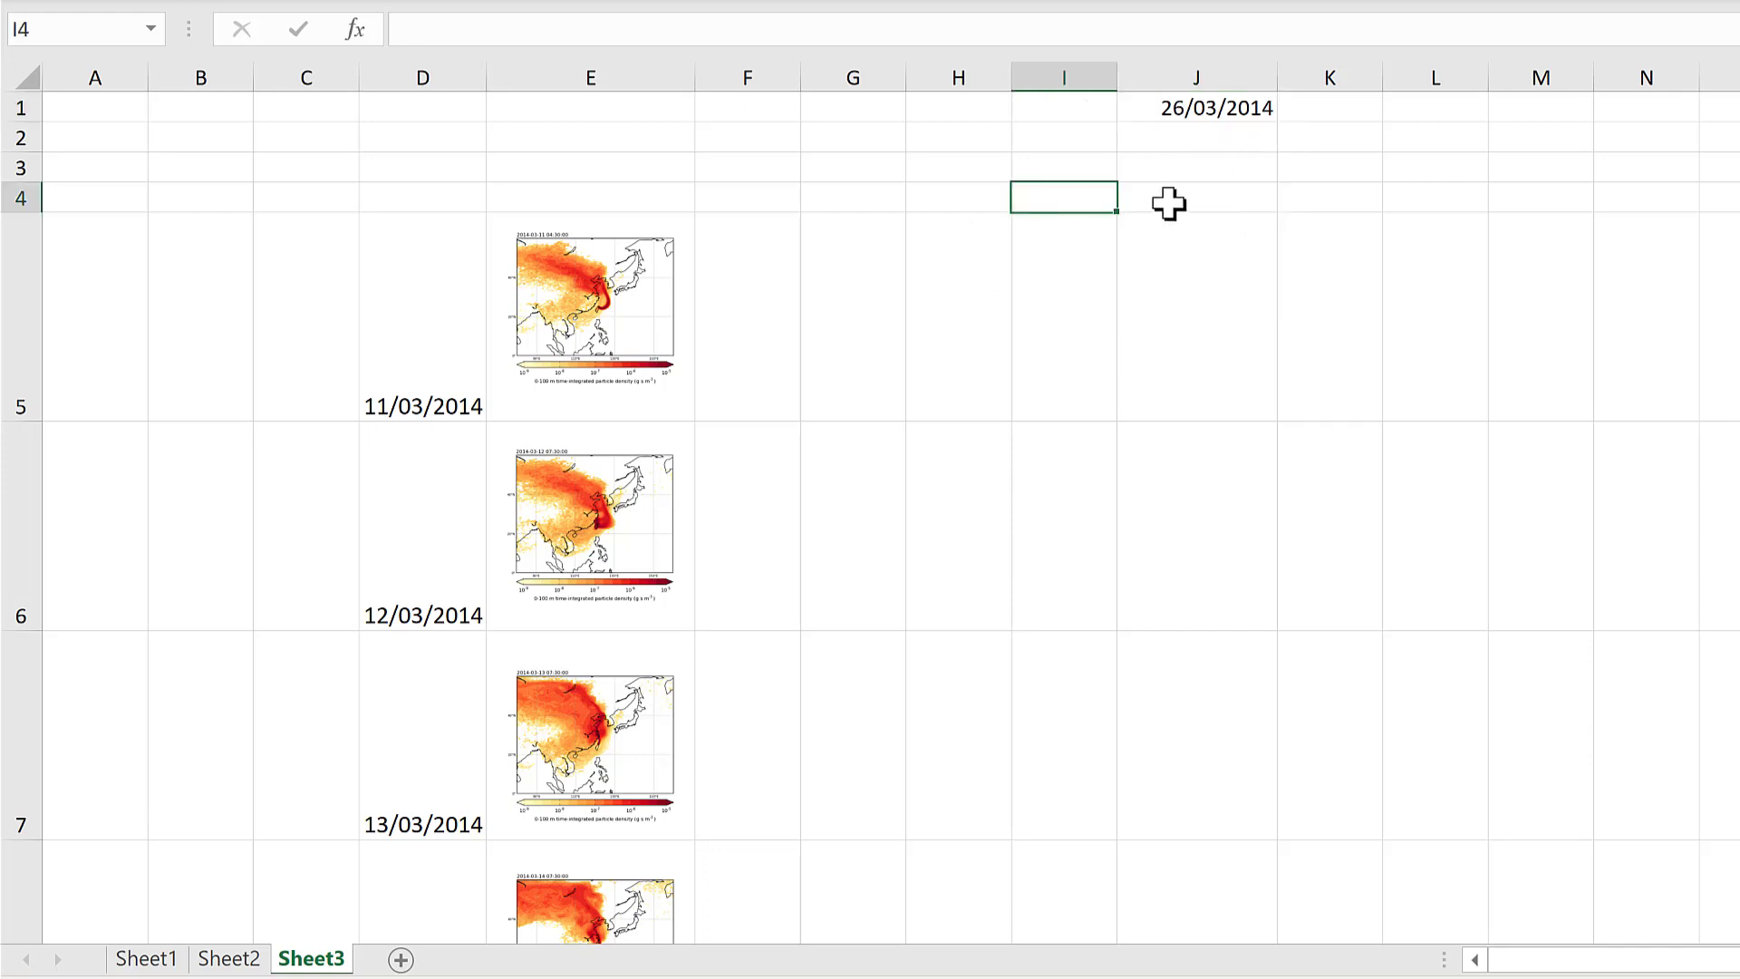
- Begin an INDEX formula in J4 with the picture cells as its absolute array, =INDEX($E$5:$E$27
click(1169, 201)
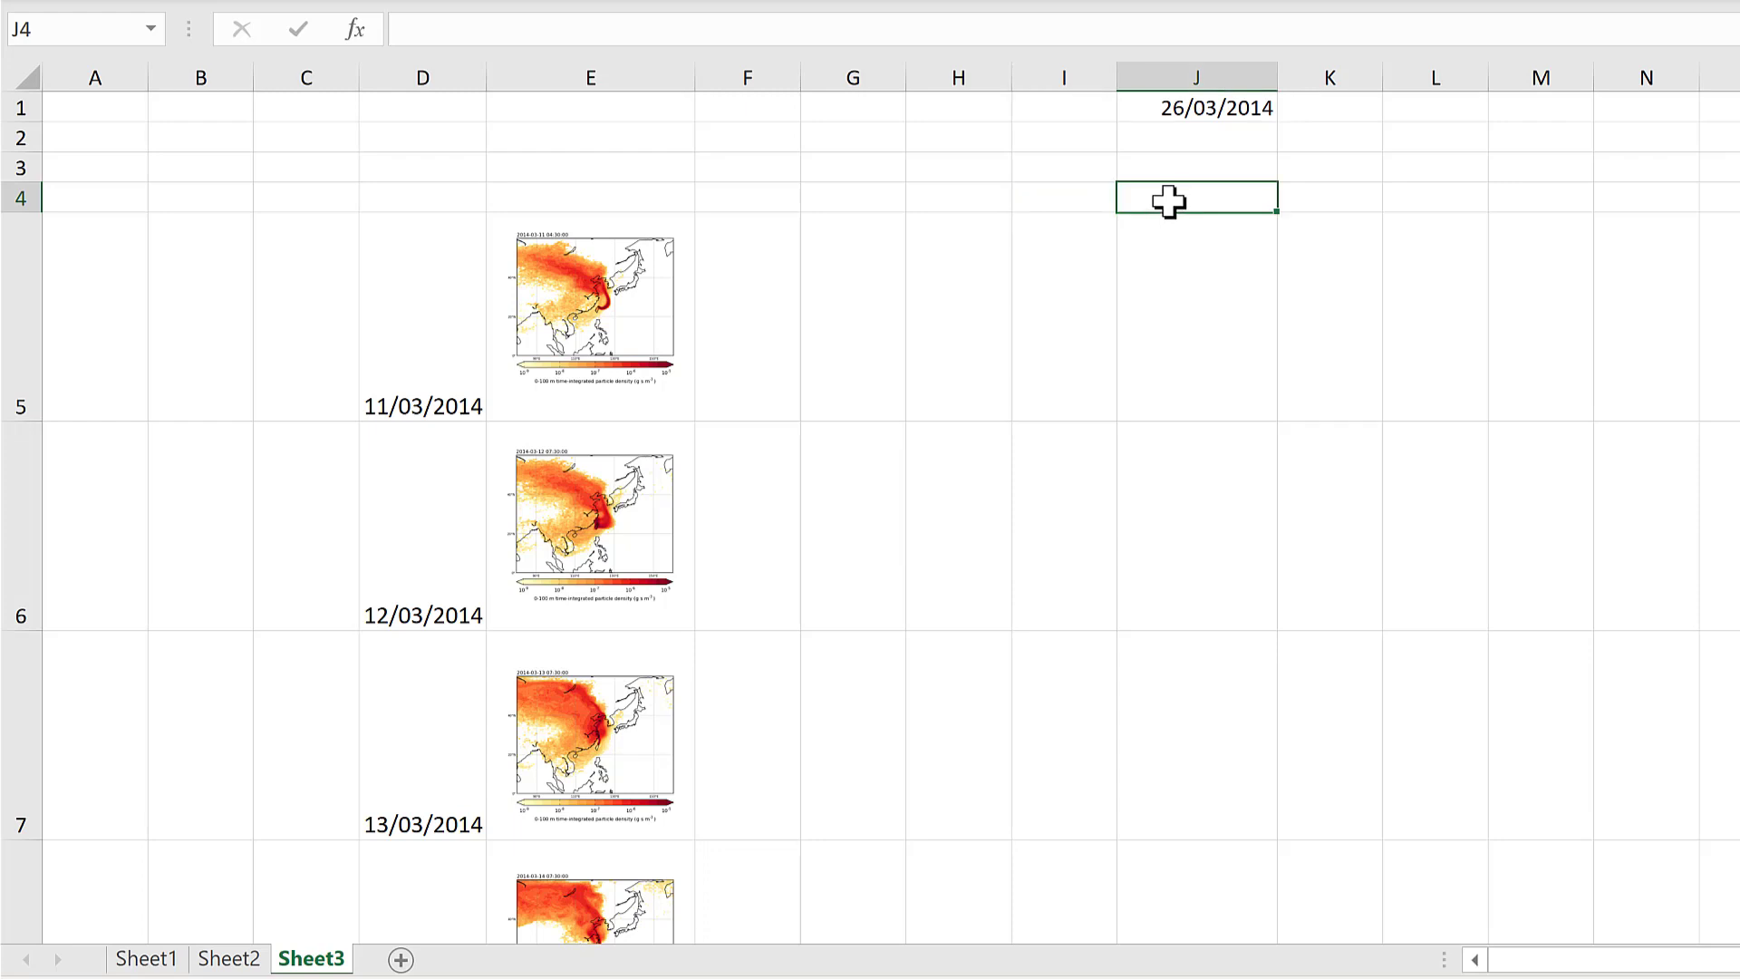
text(=inde)
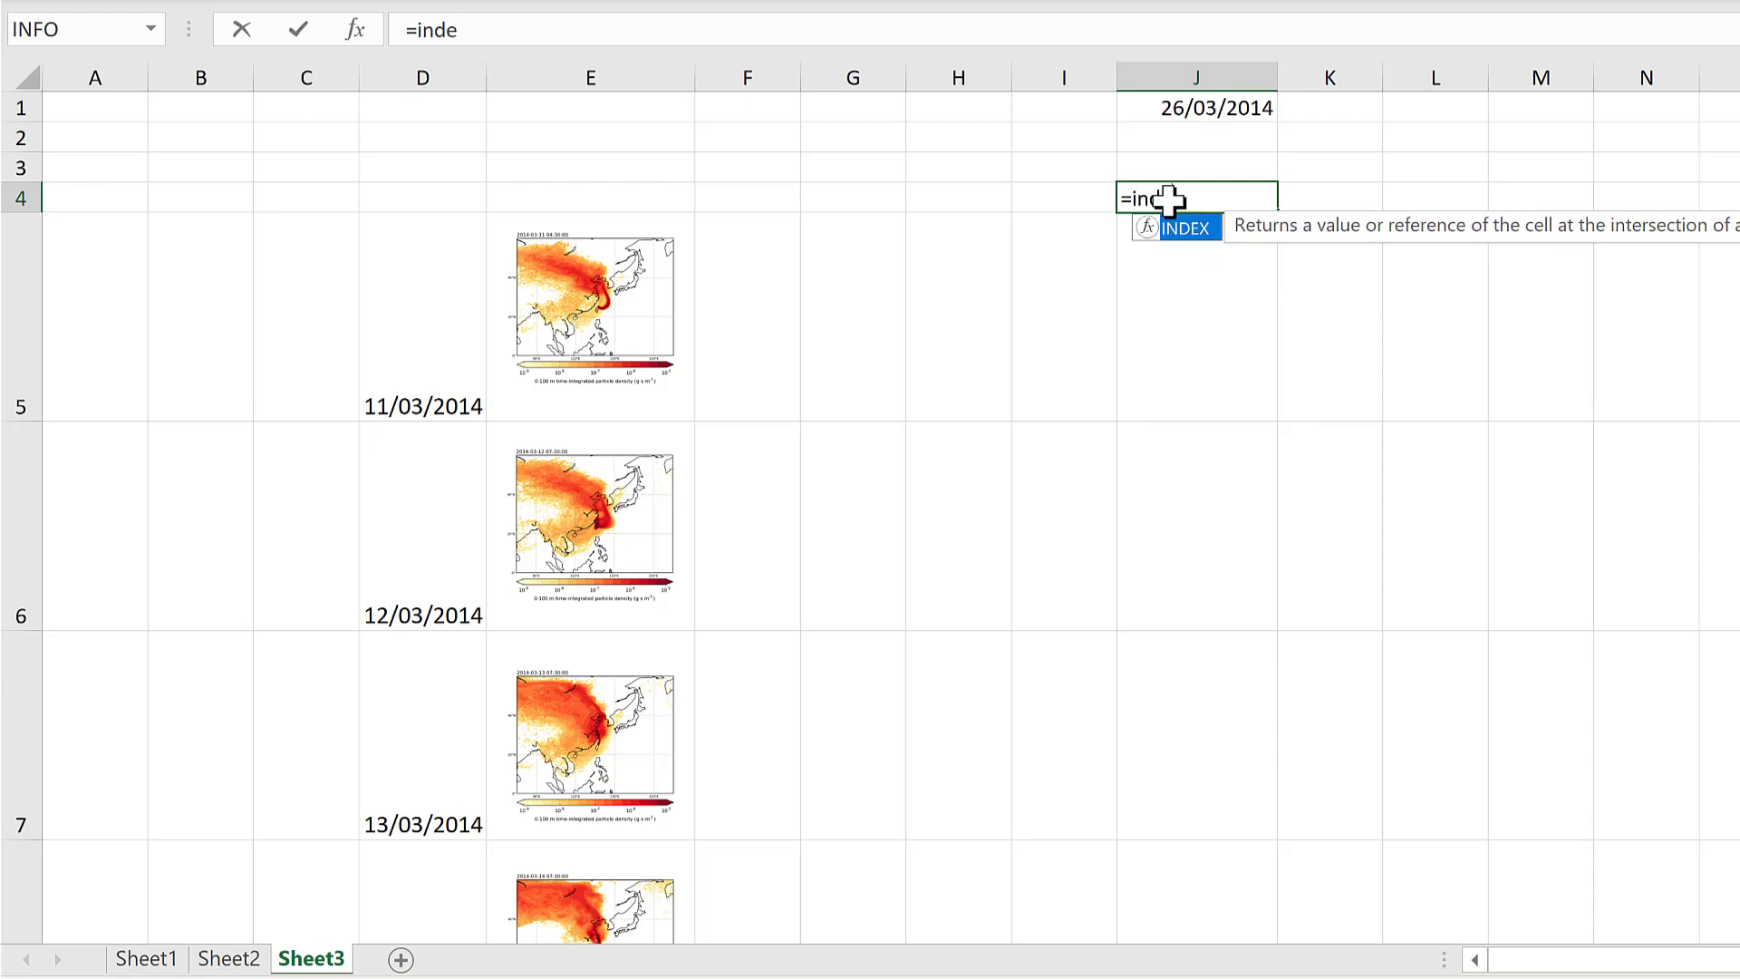
text(x)
key(Tab)
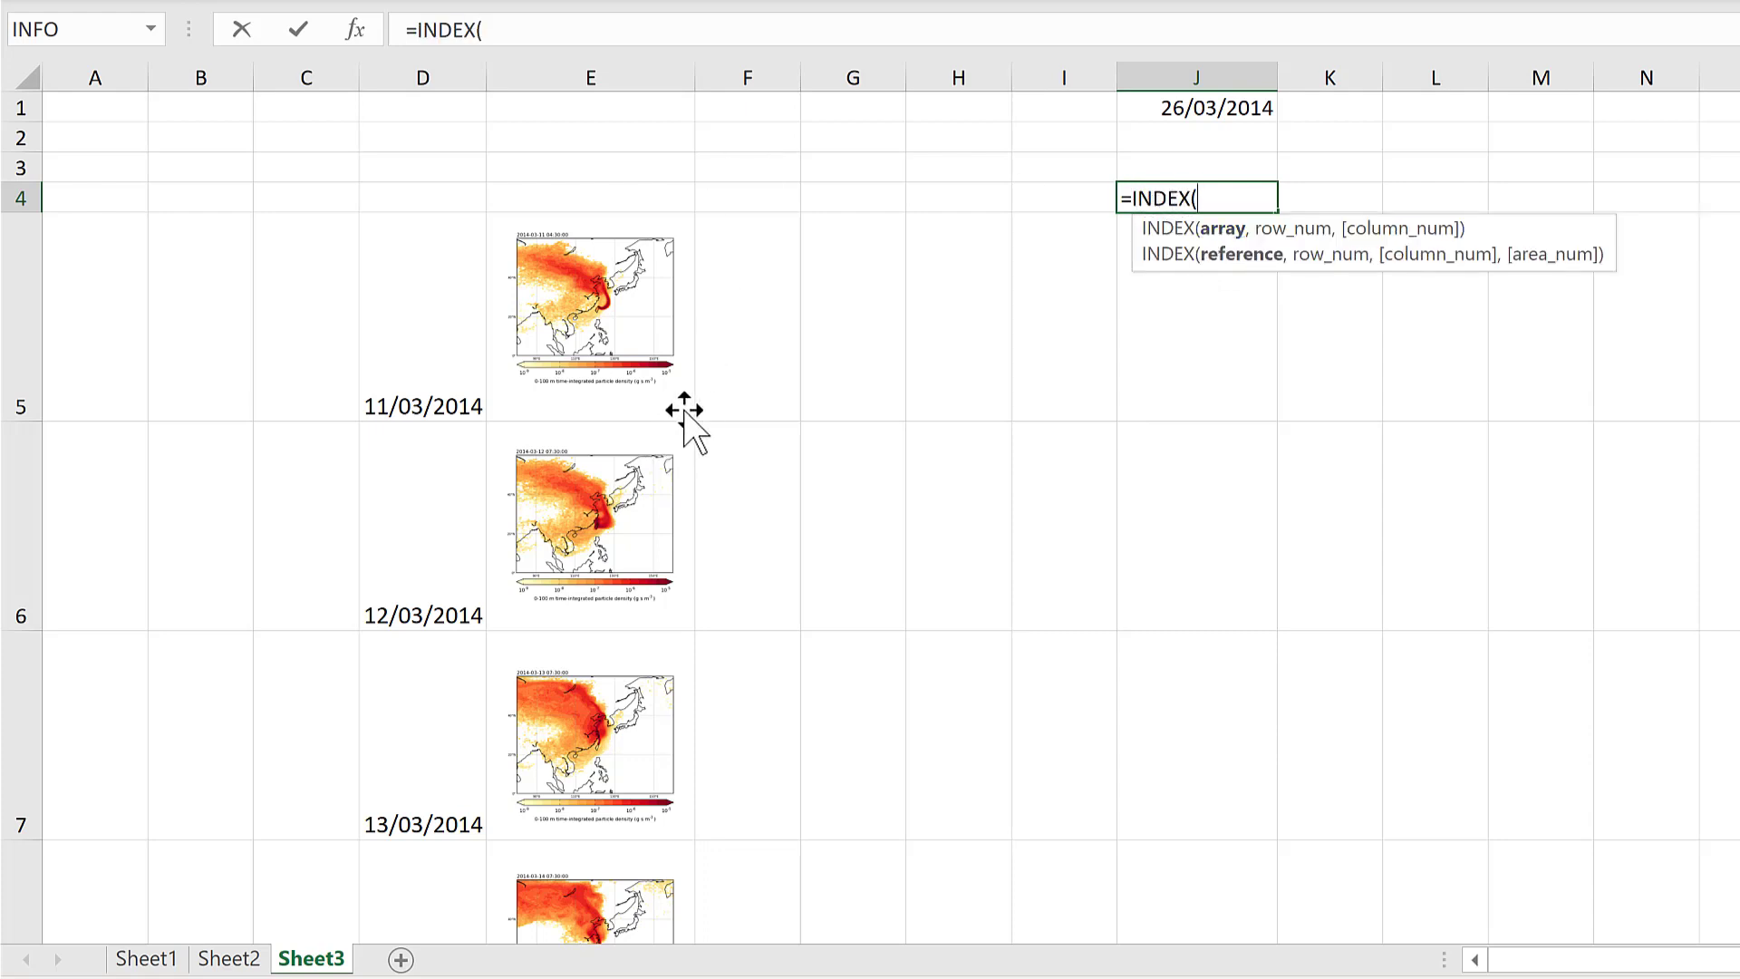
drag(684, 414, 589, 712)
click(559, 32)
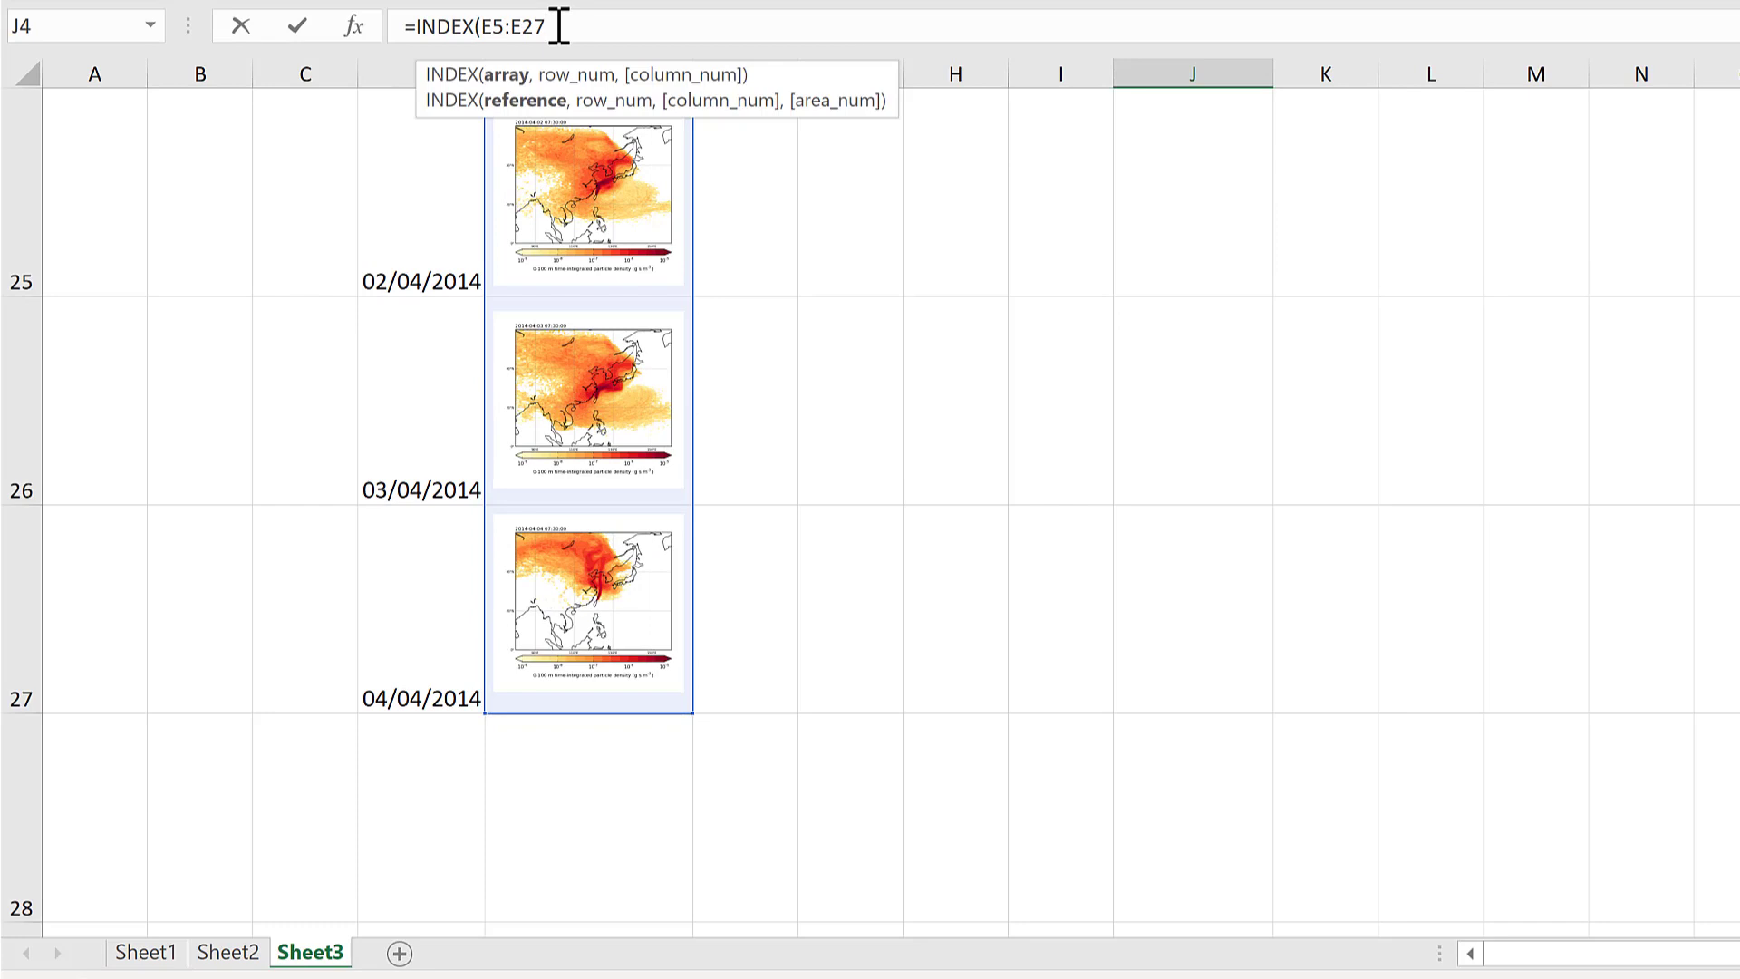
key(F4)
key(F4)
click(495, 35)
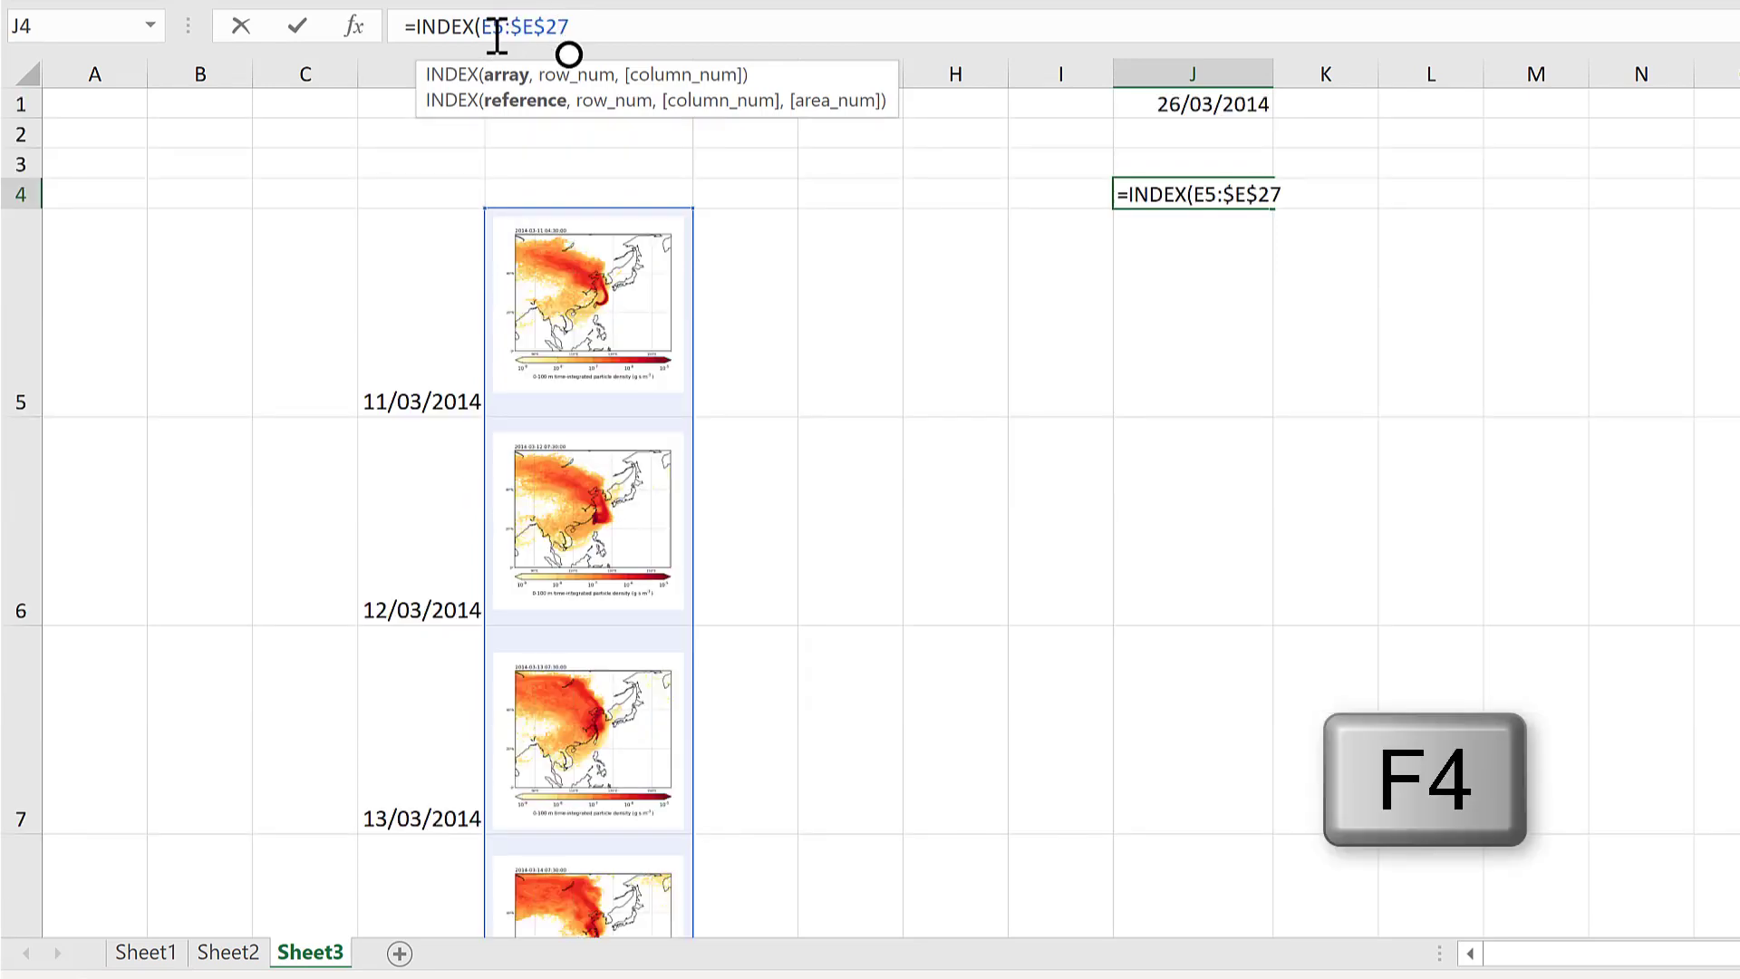
key(F4)
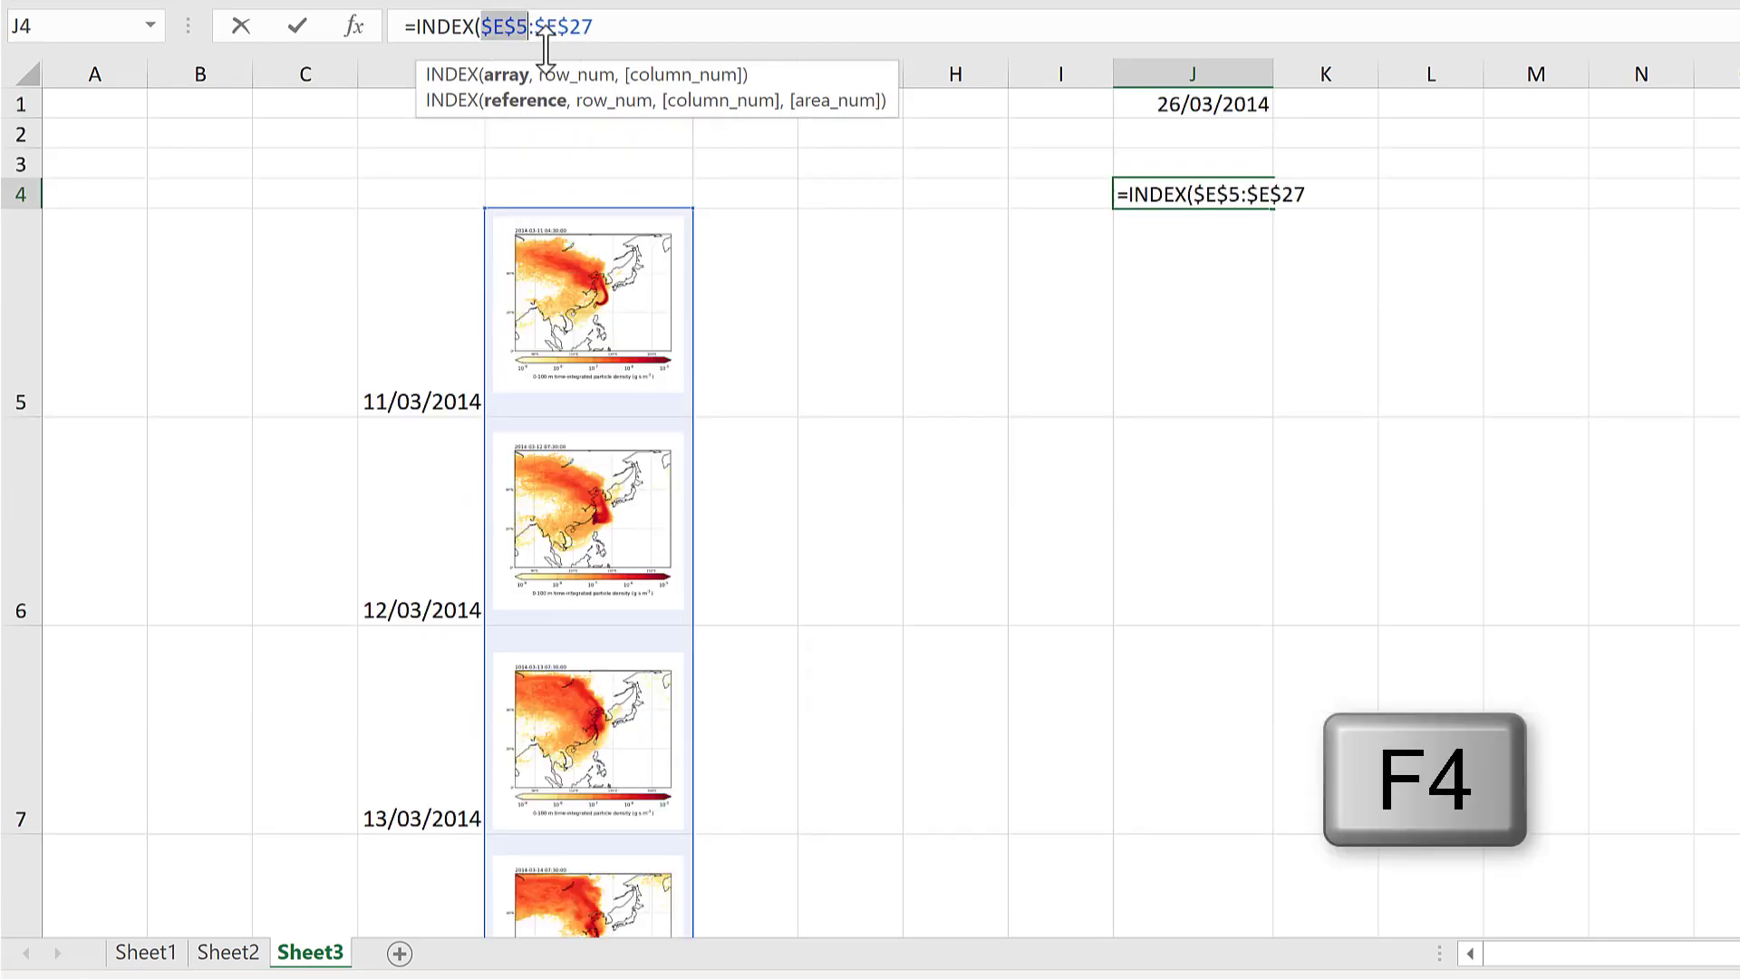
click(650, 32)
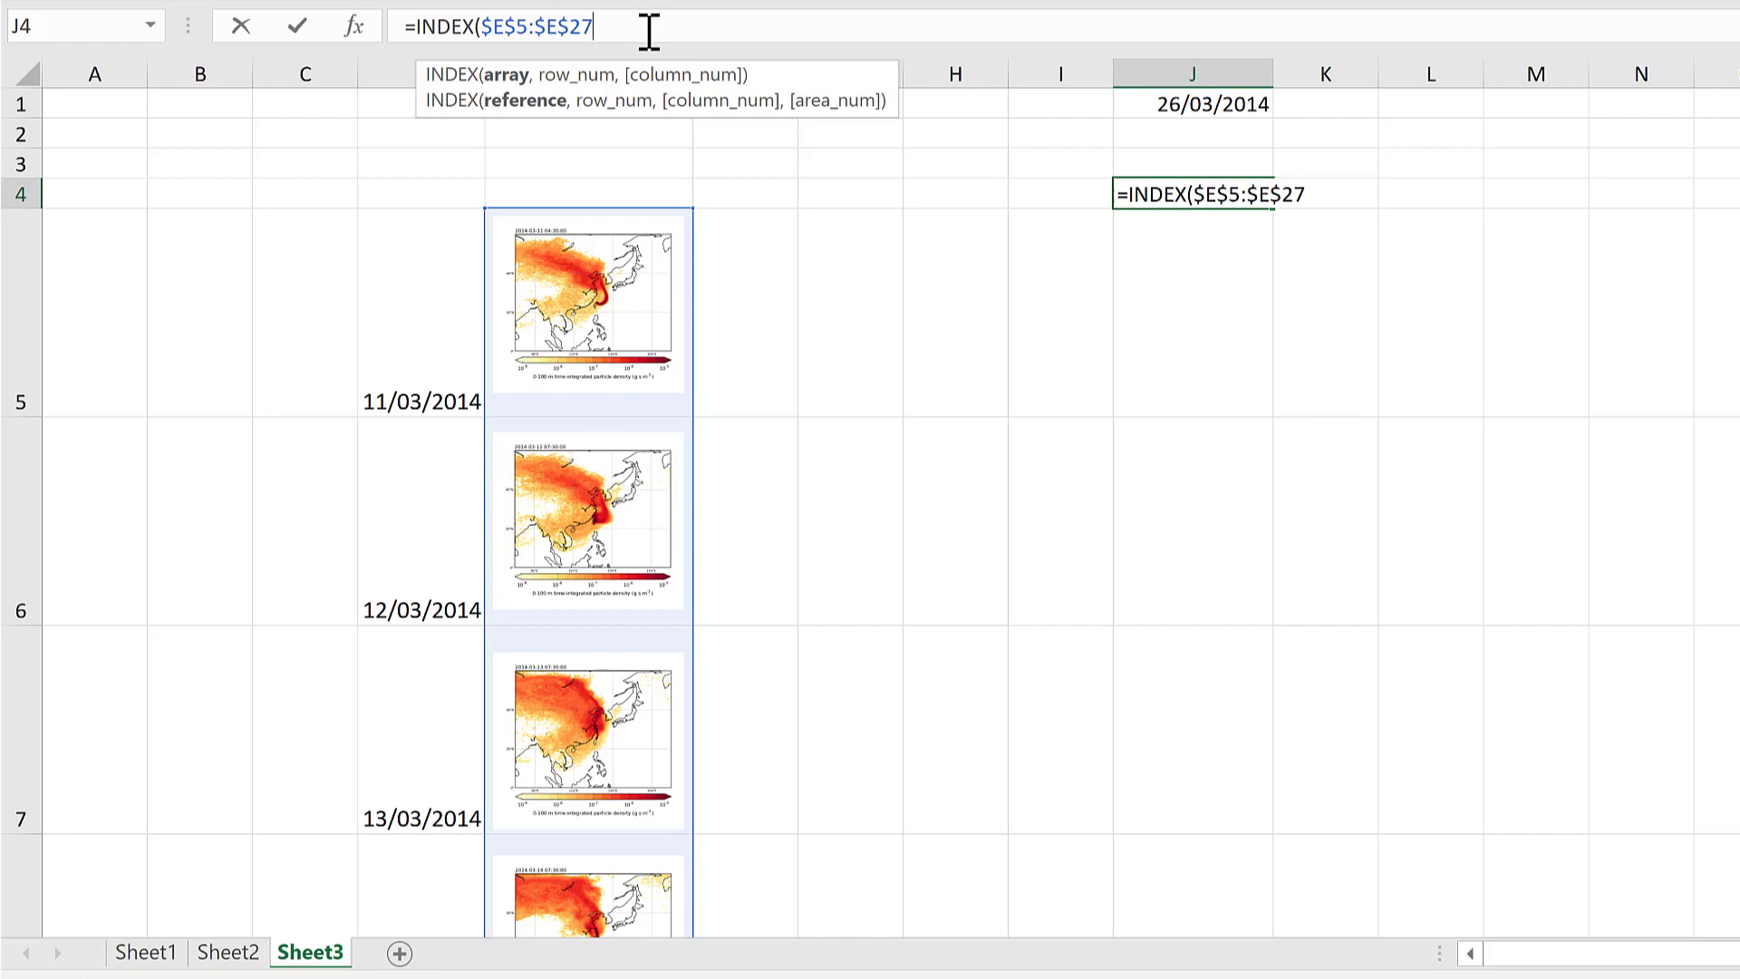
- Nest a MATCH function as the row number of the INDEX formula, with the absolute reference $J$1 as lookup value
text(,)
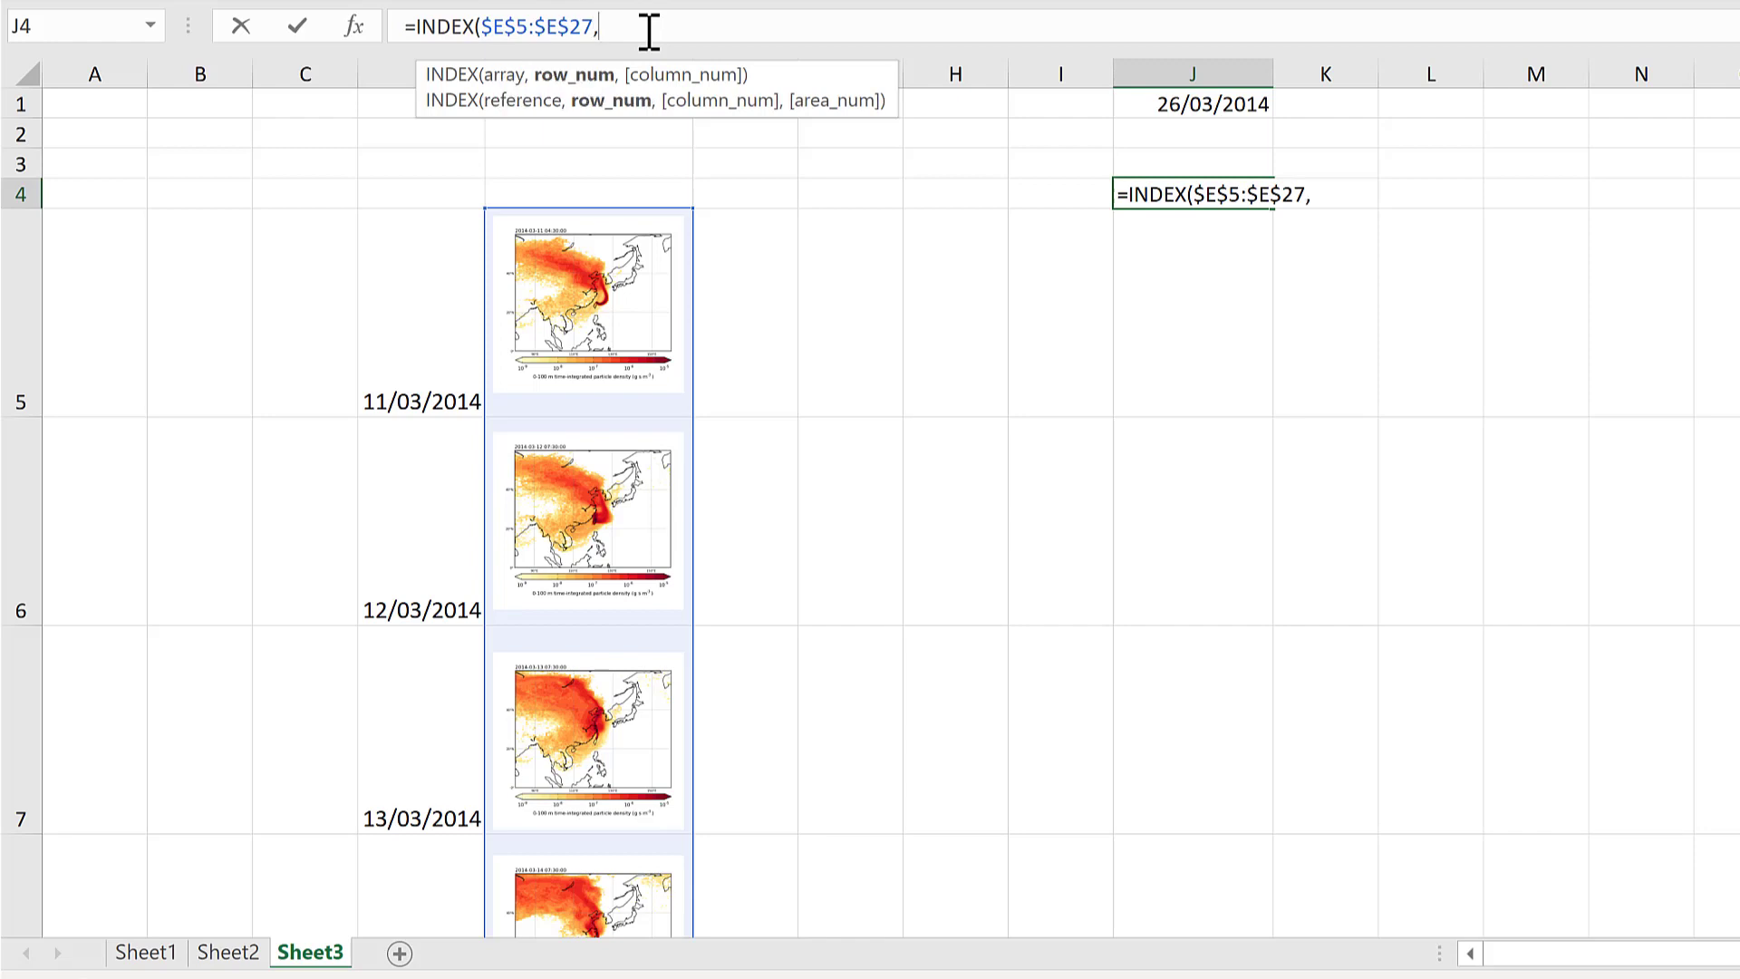
text(matc)
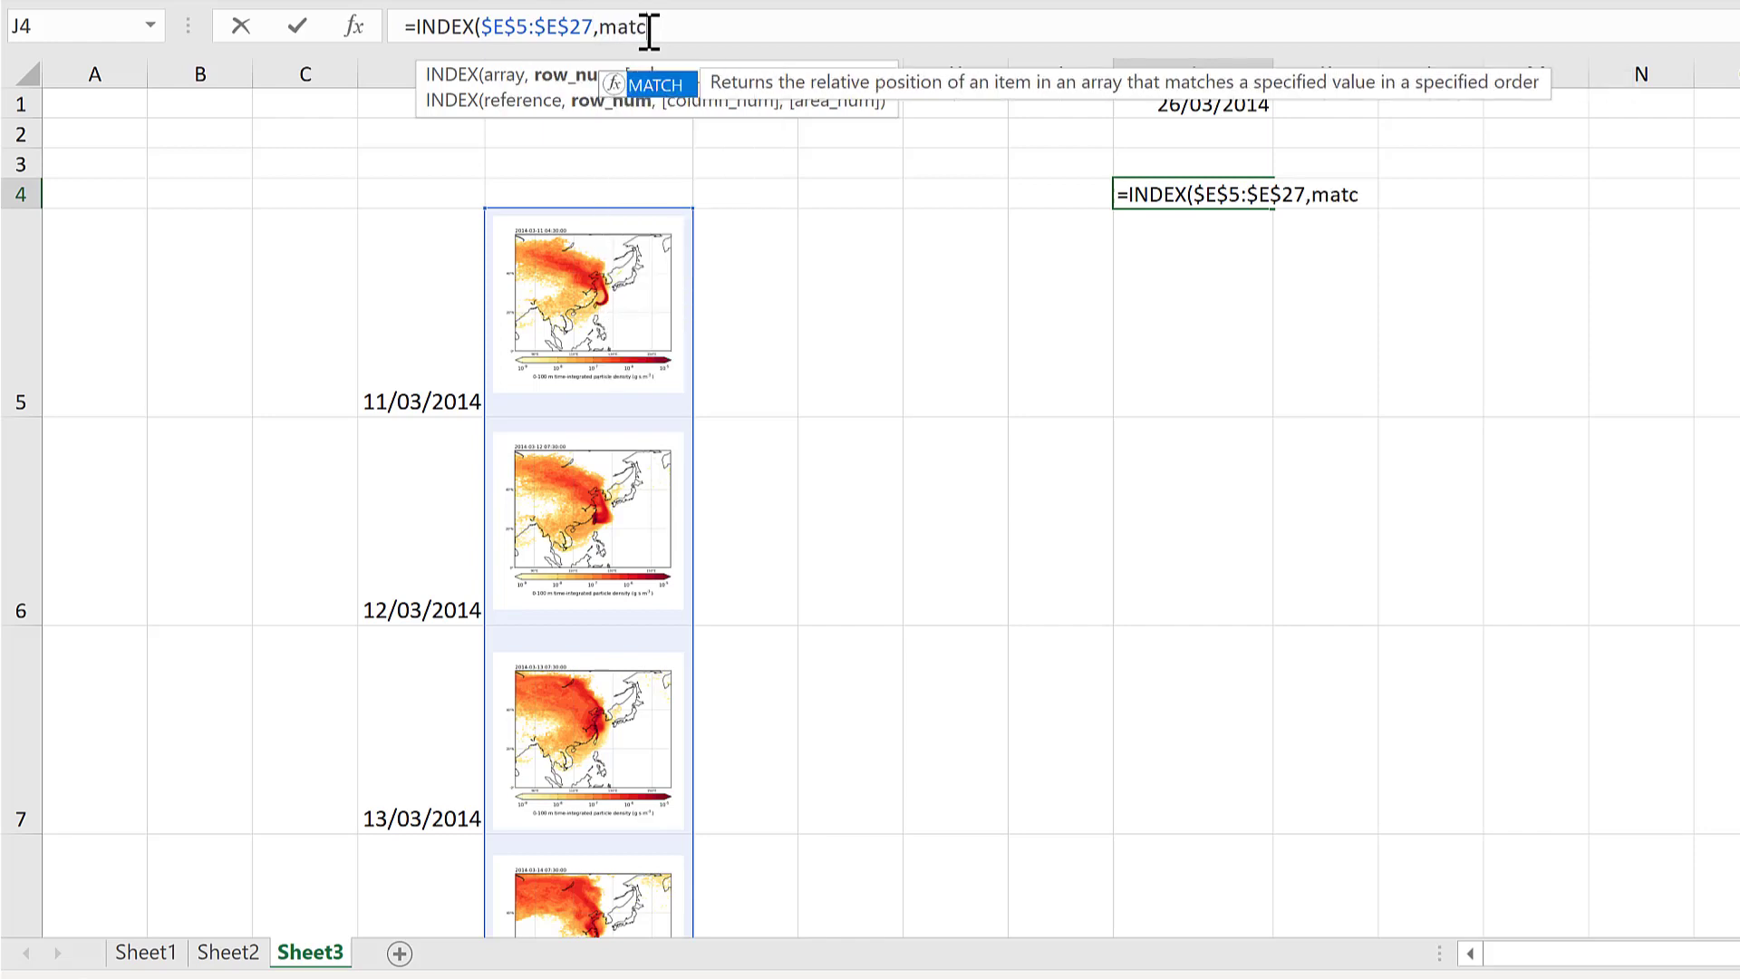
text(h)
key(Tab)
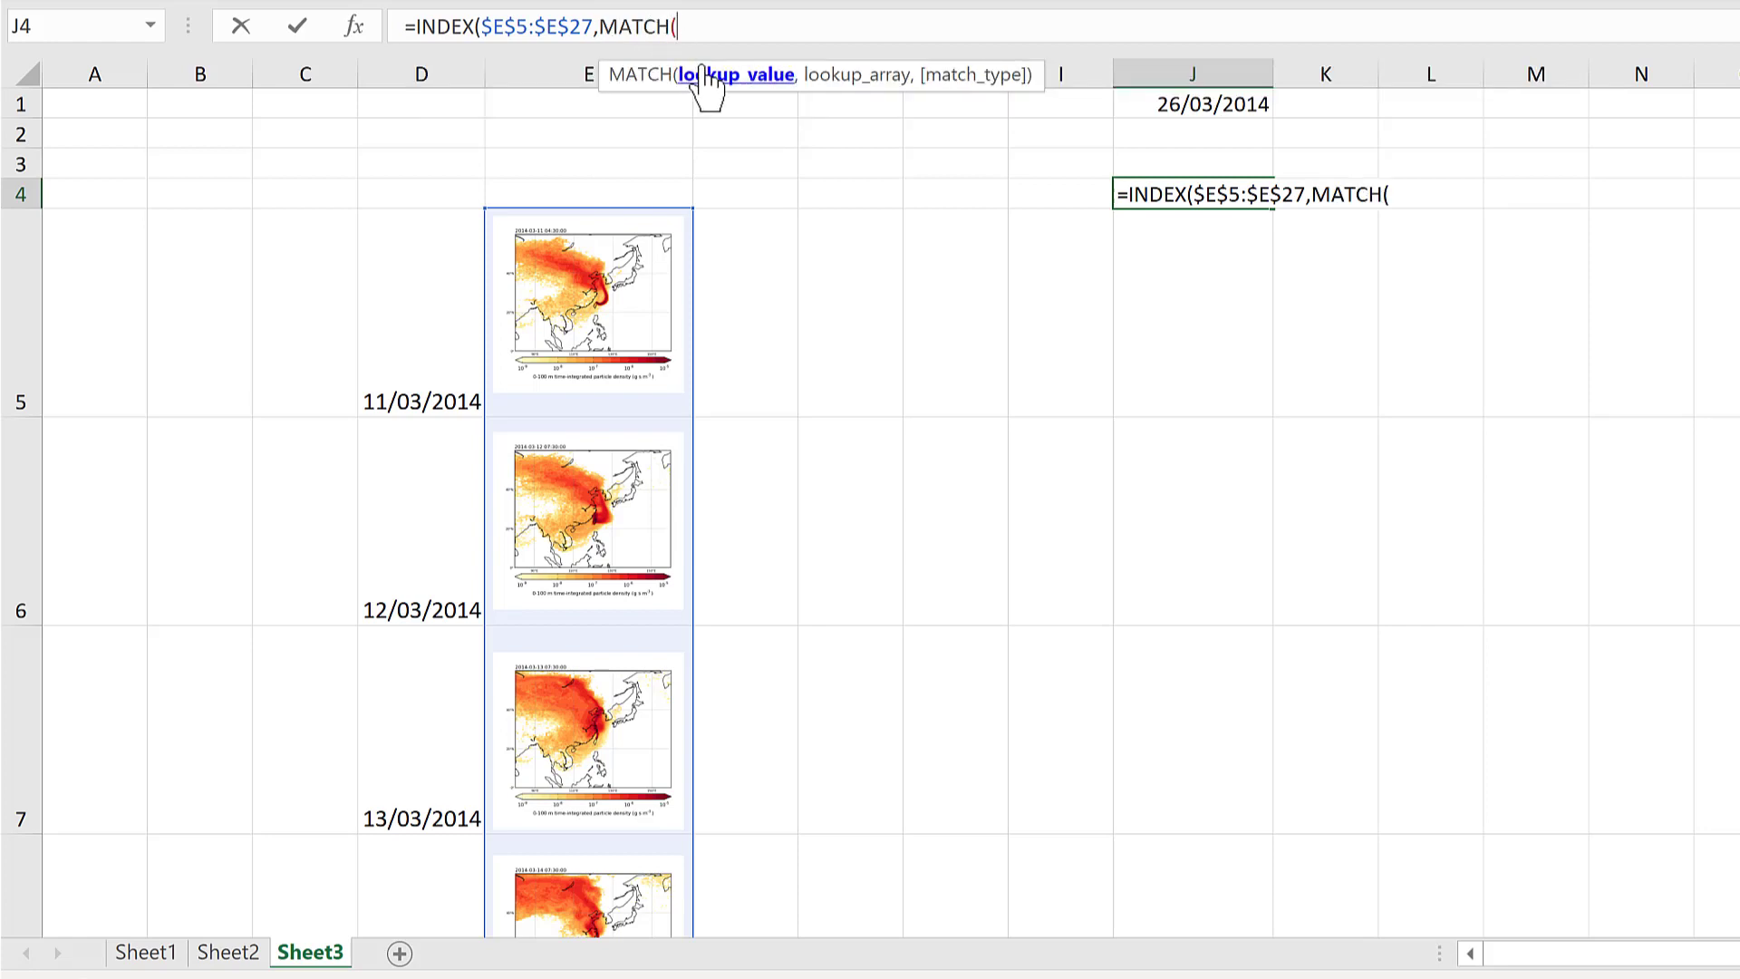
click(1225, 104)
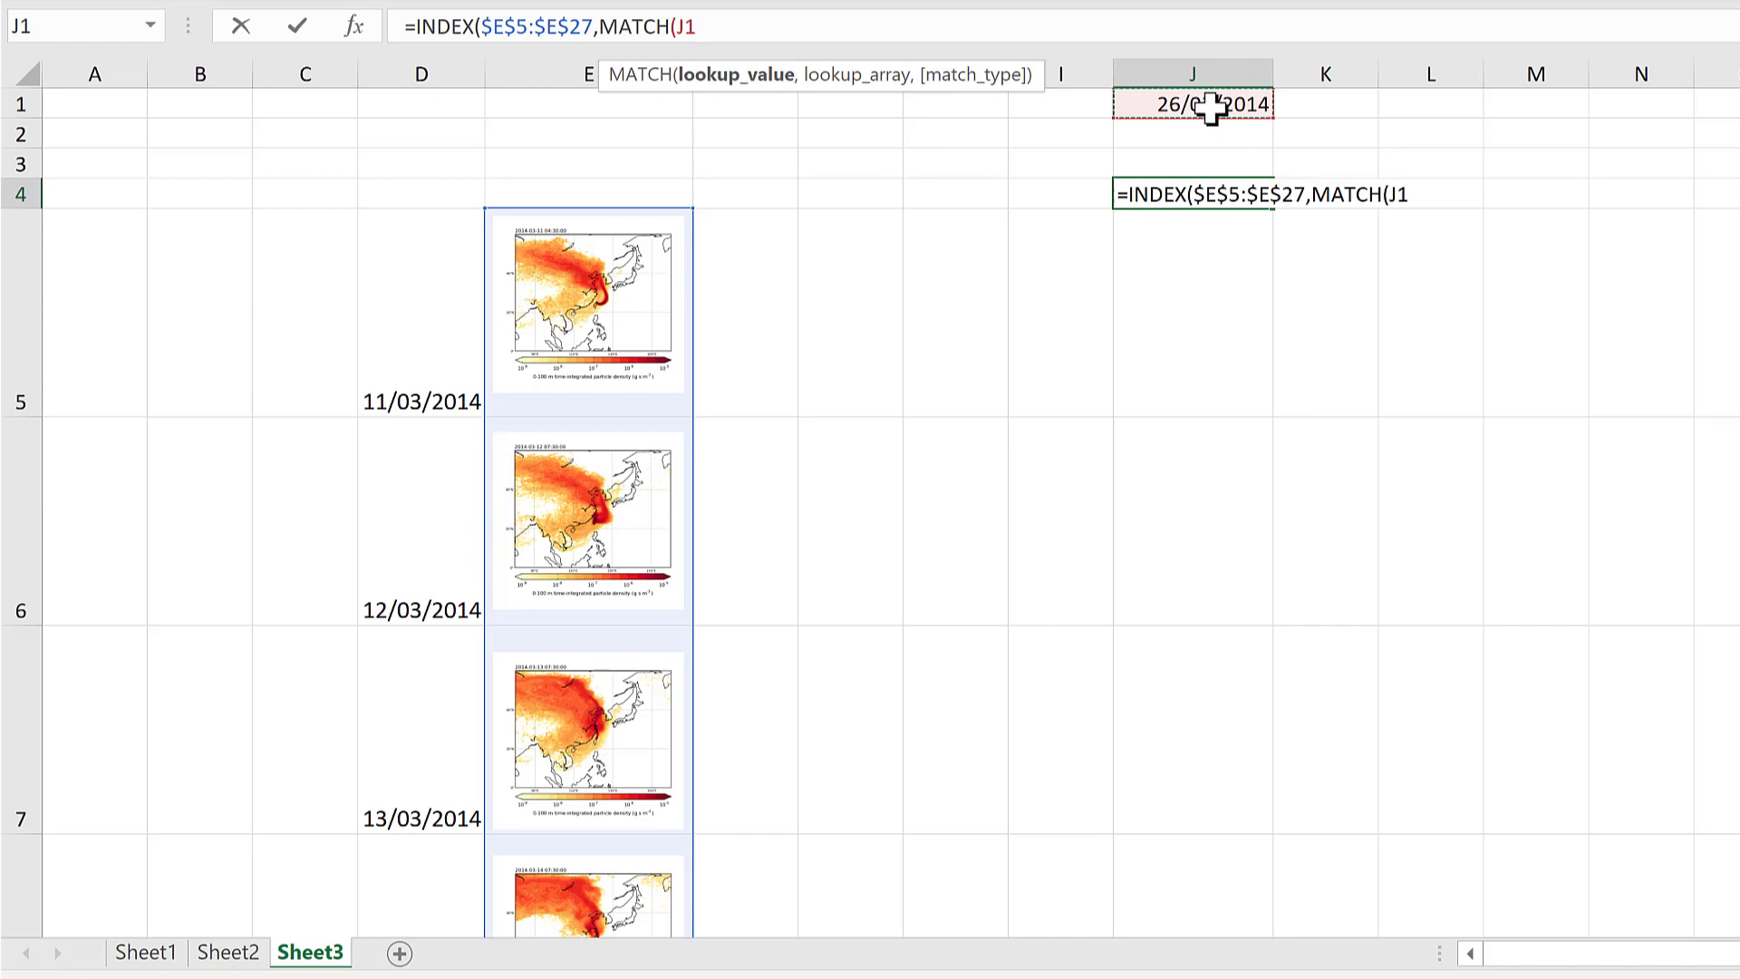
key(F4)
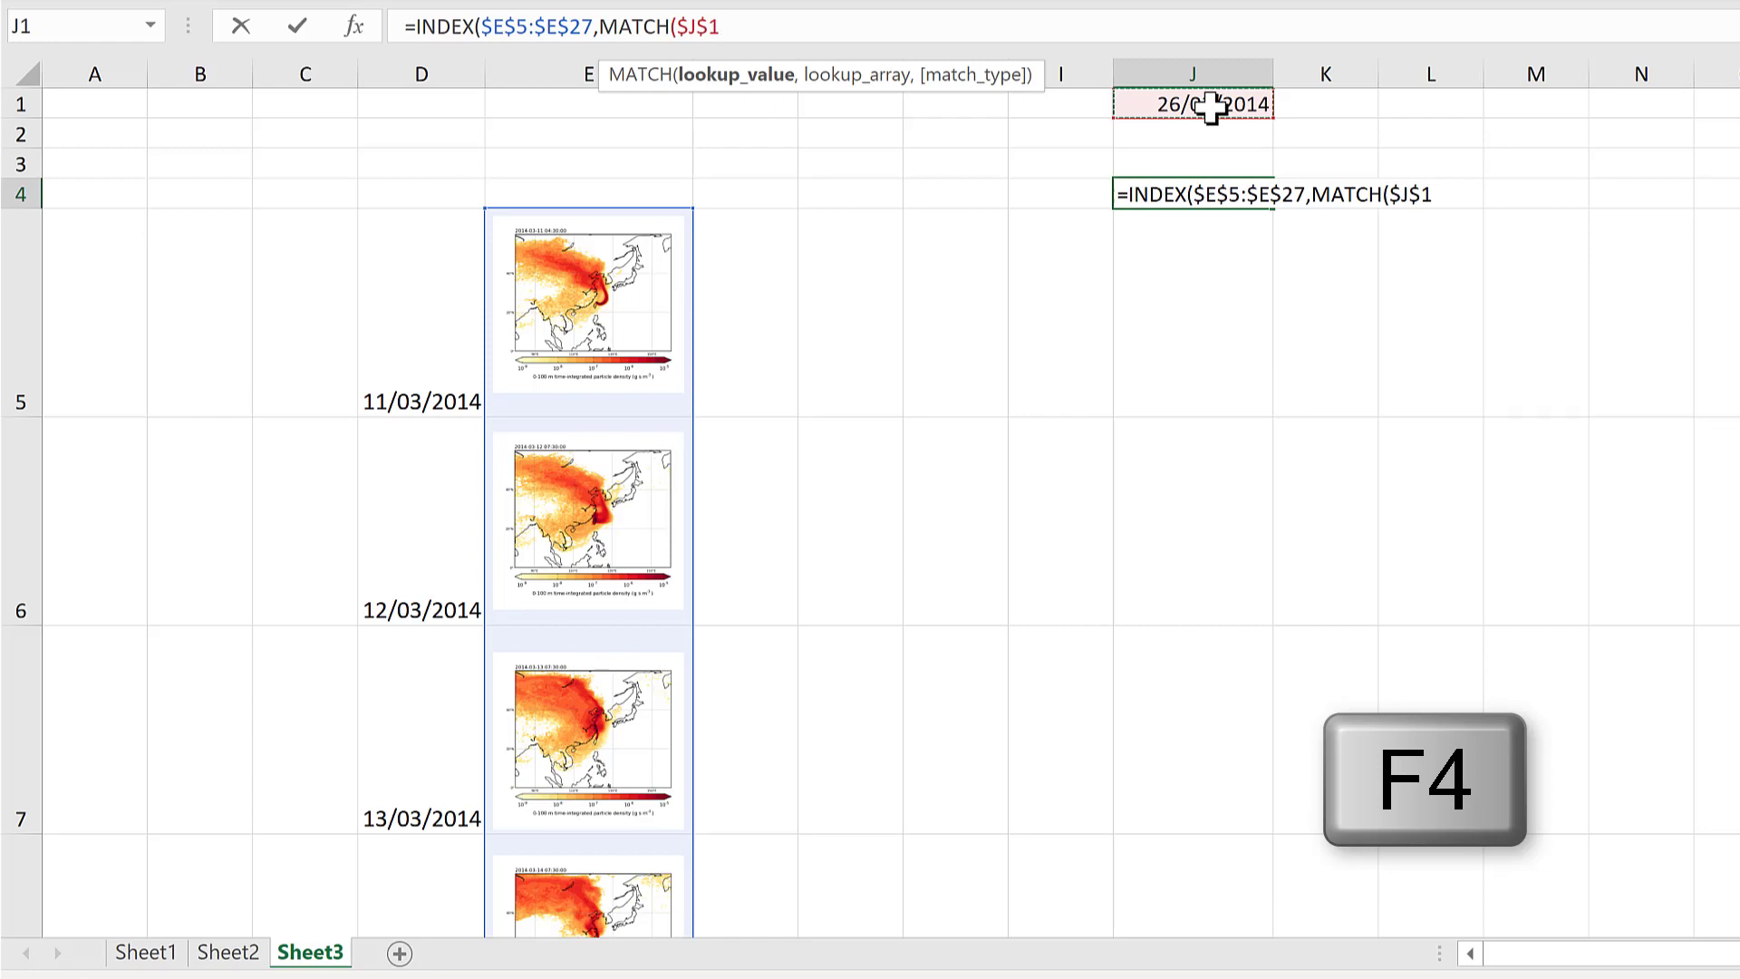
- Give MATCH the lookup array $D$5:$D$27 with exact match 0, close both functions and enter the formula in J4
text(,)
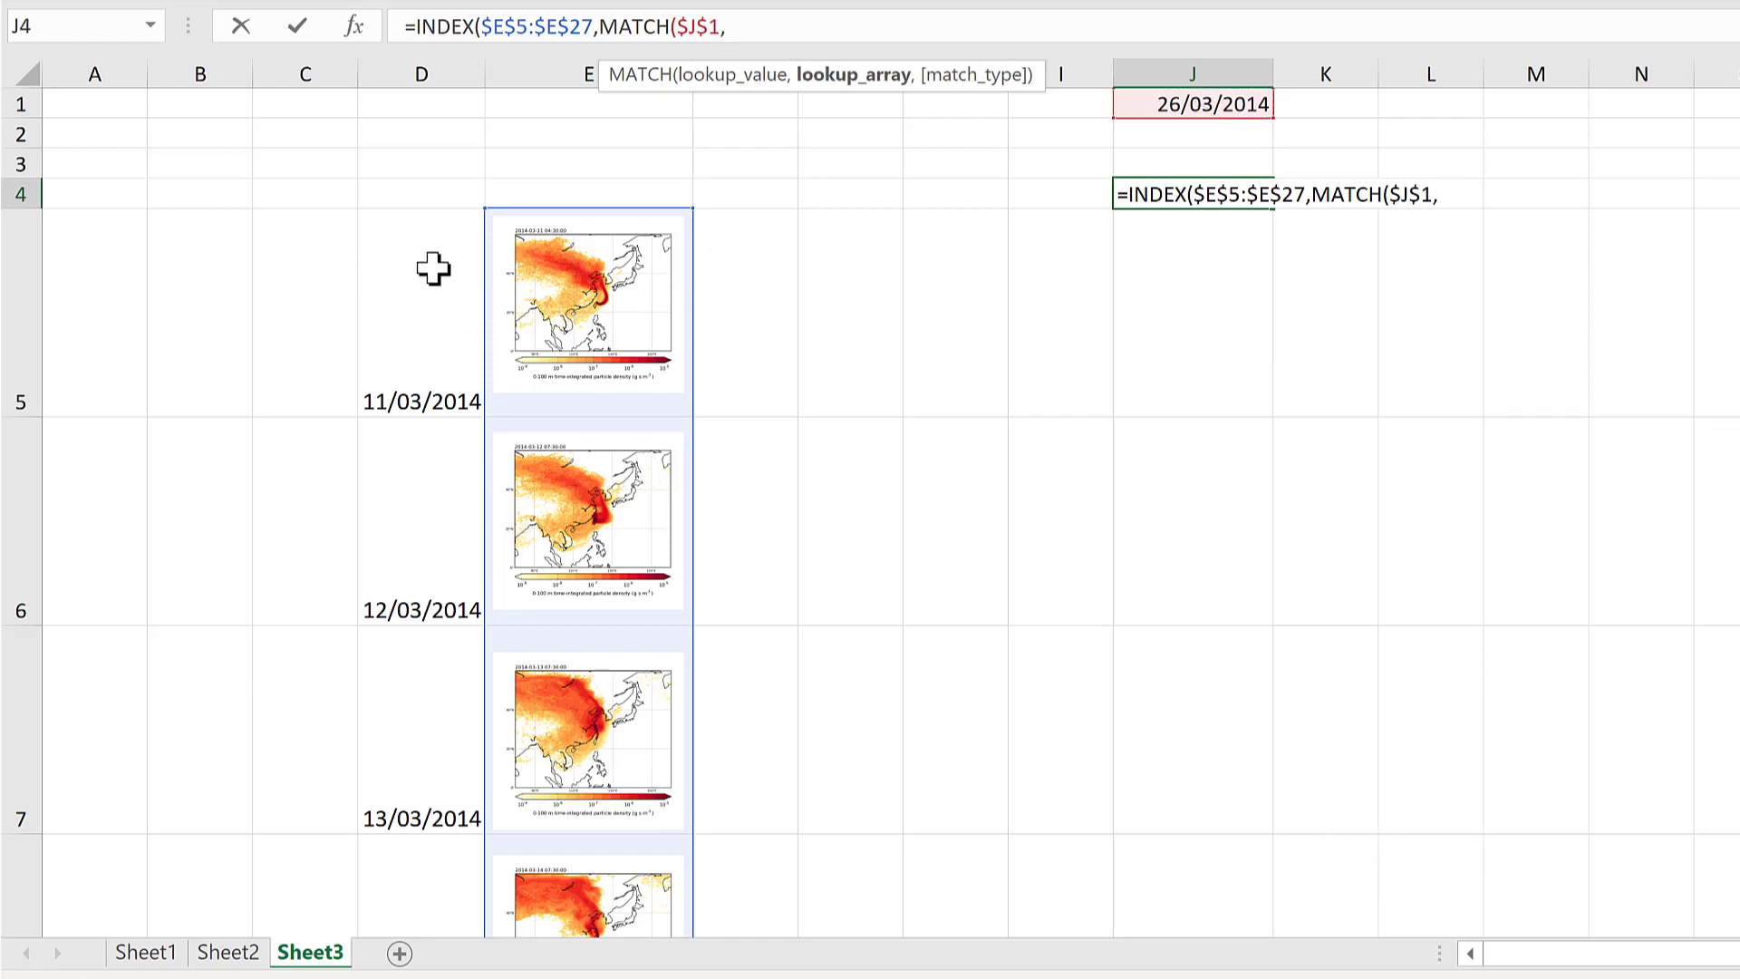
click(433, 267)
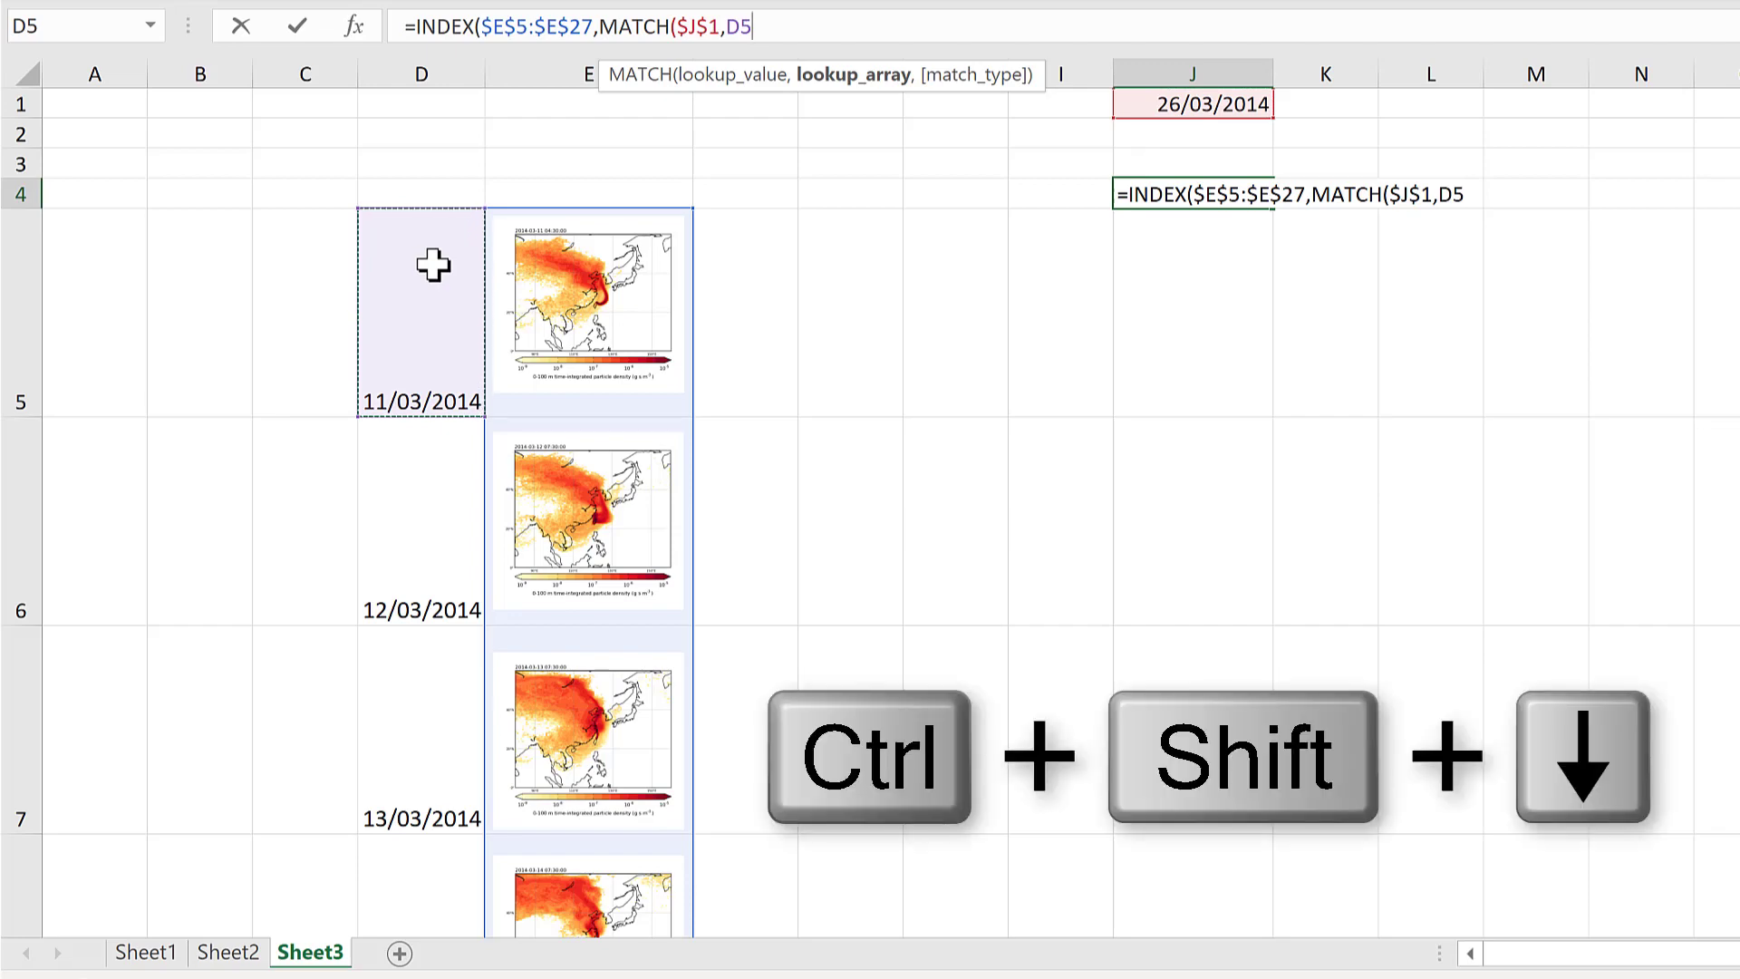
key(ctrl+shift+Down)
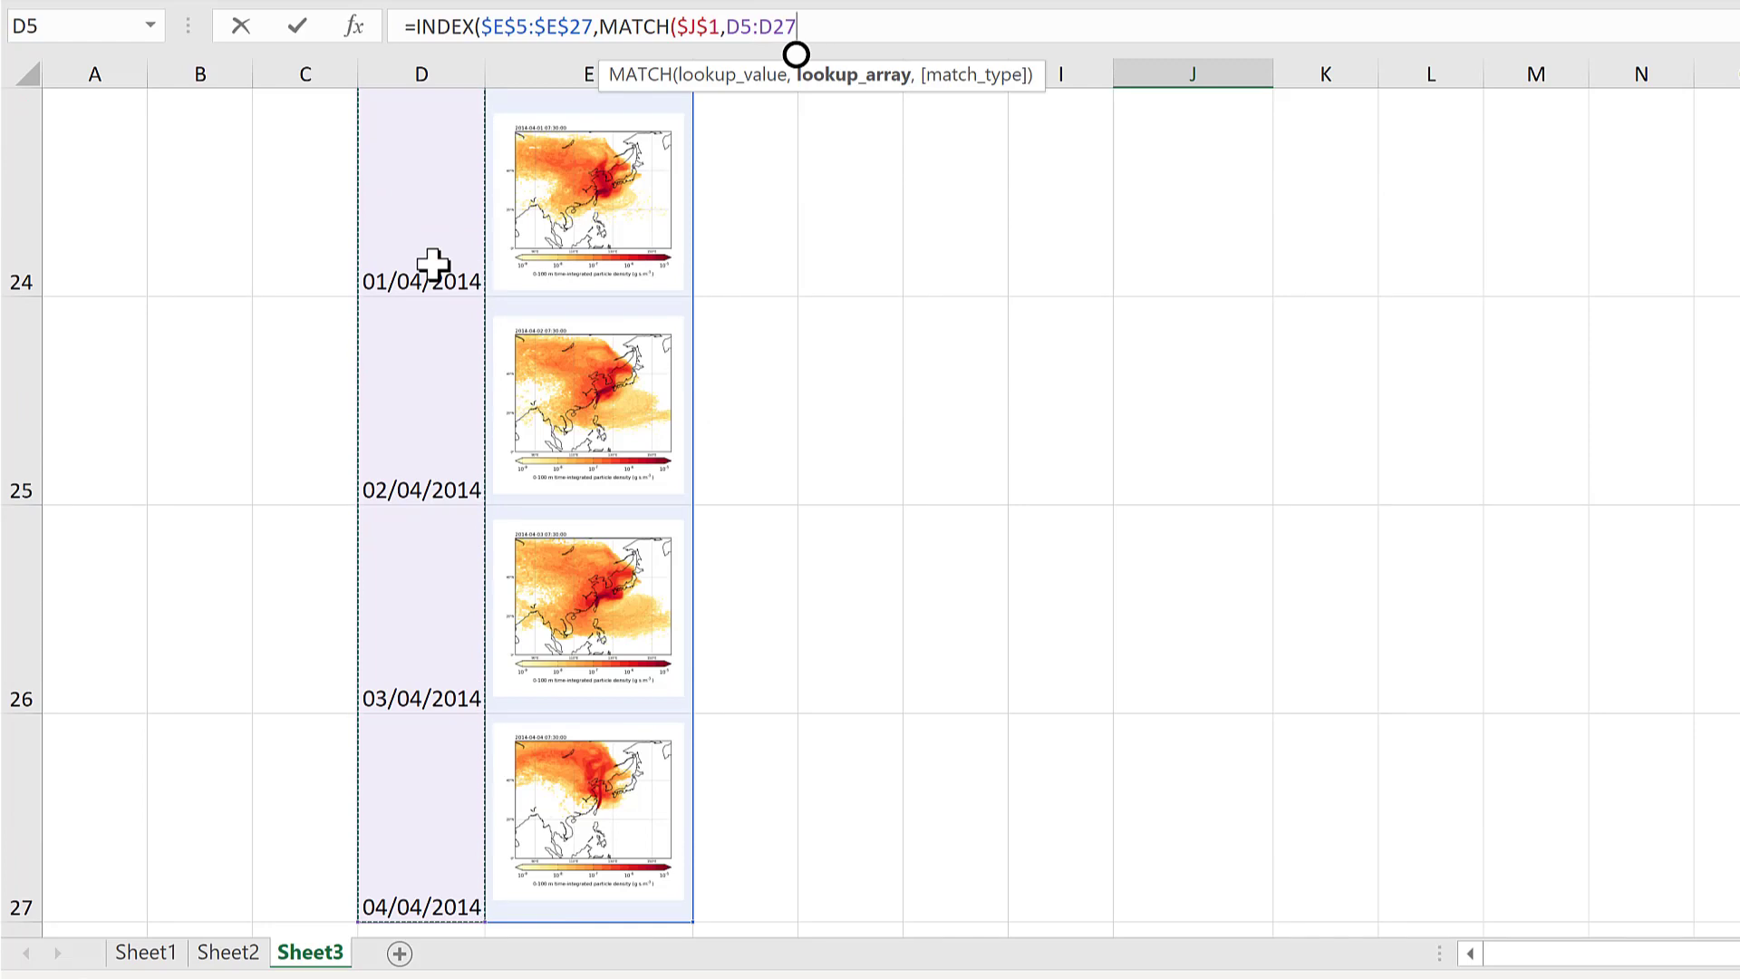
key(F4)
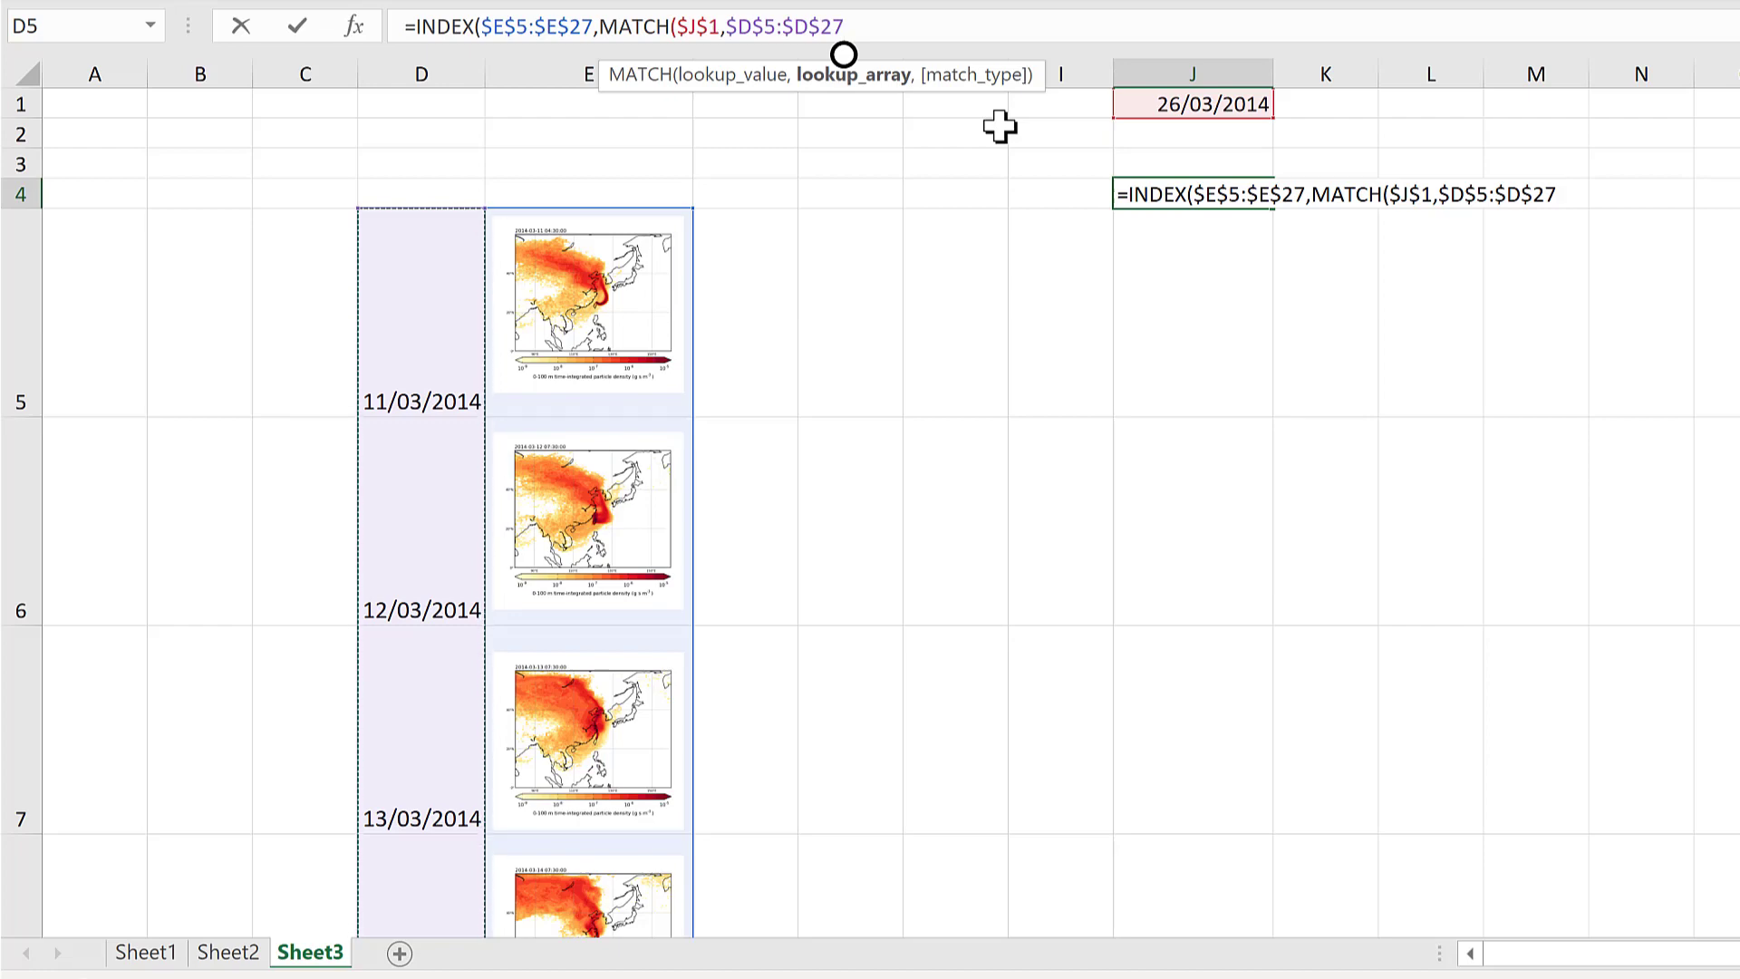
text(,)
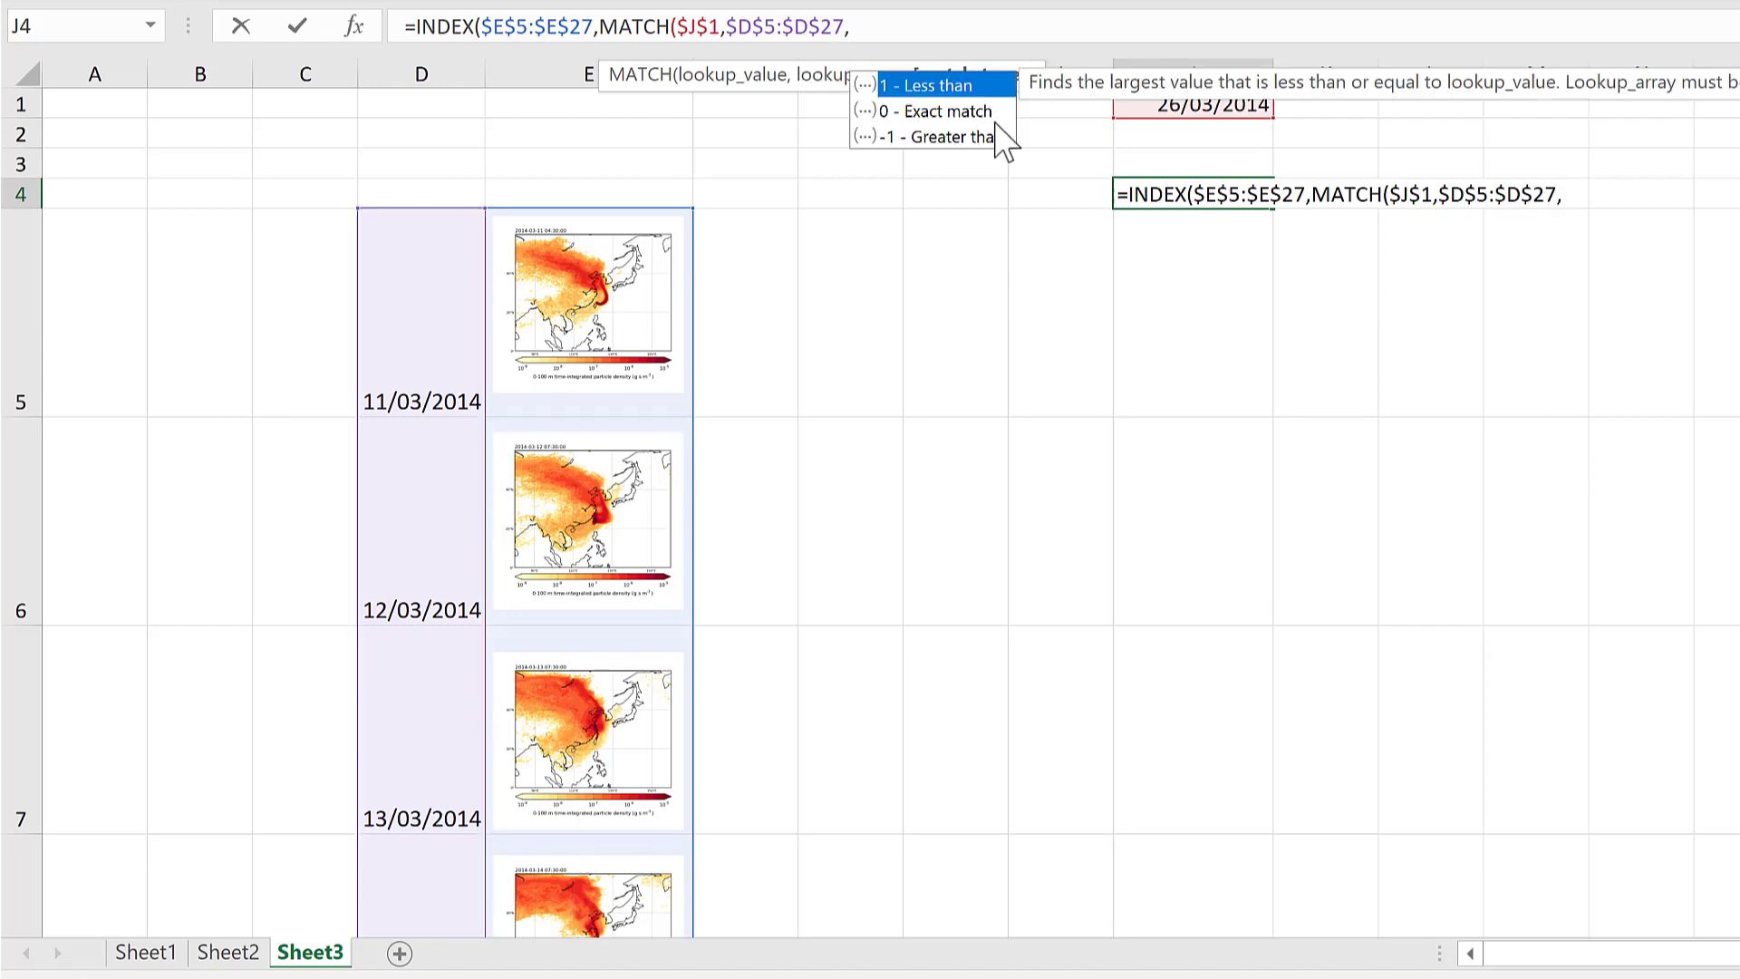
double_click(994, 114)
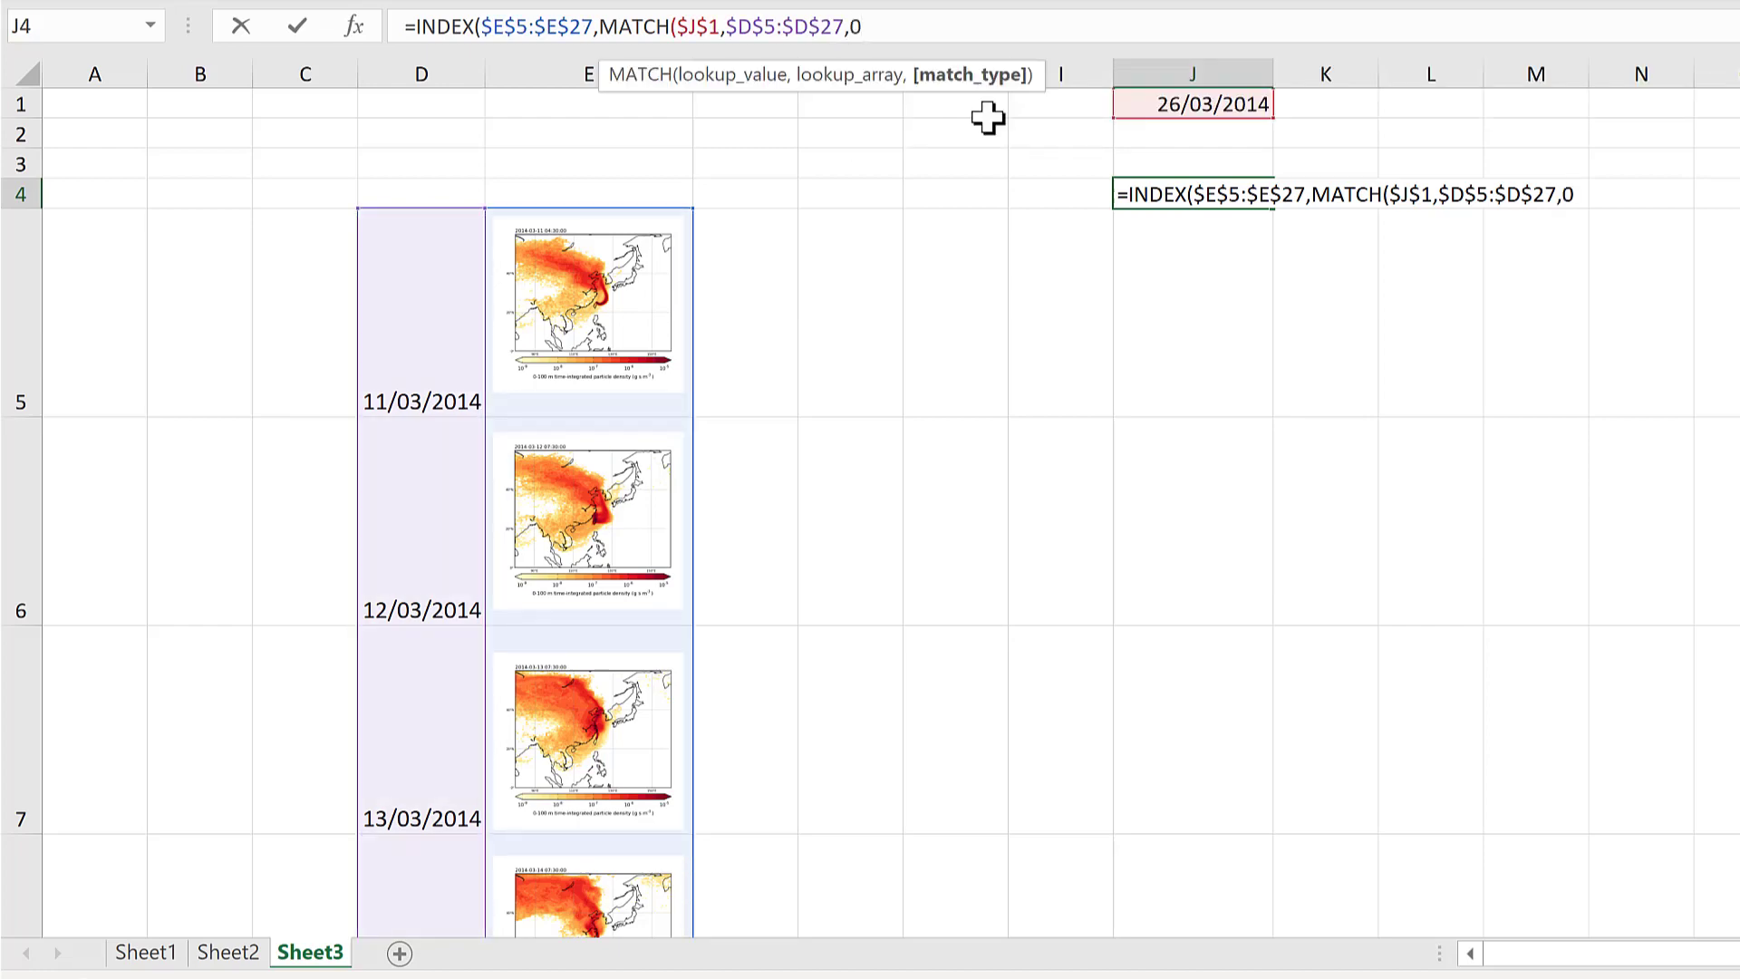
text())
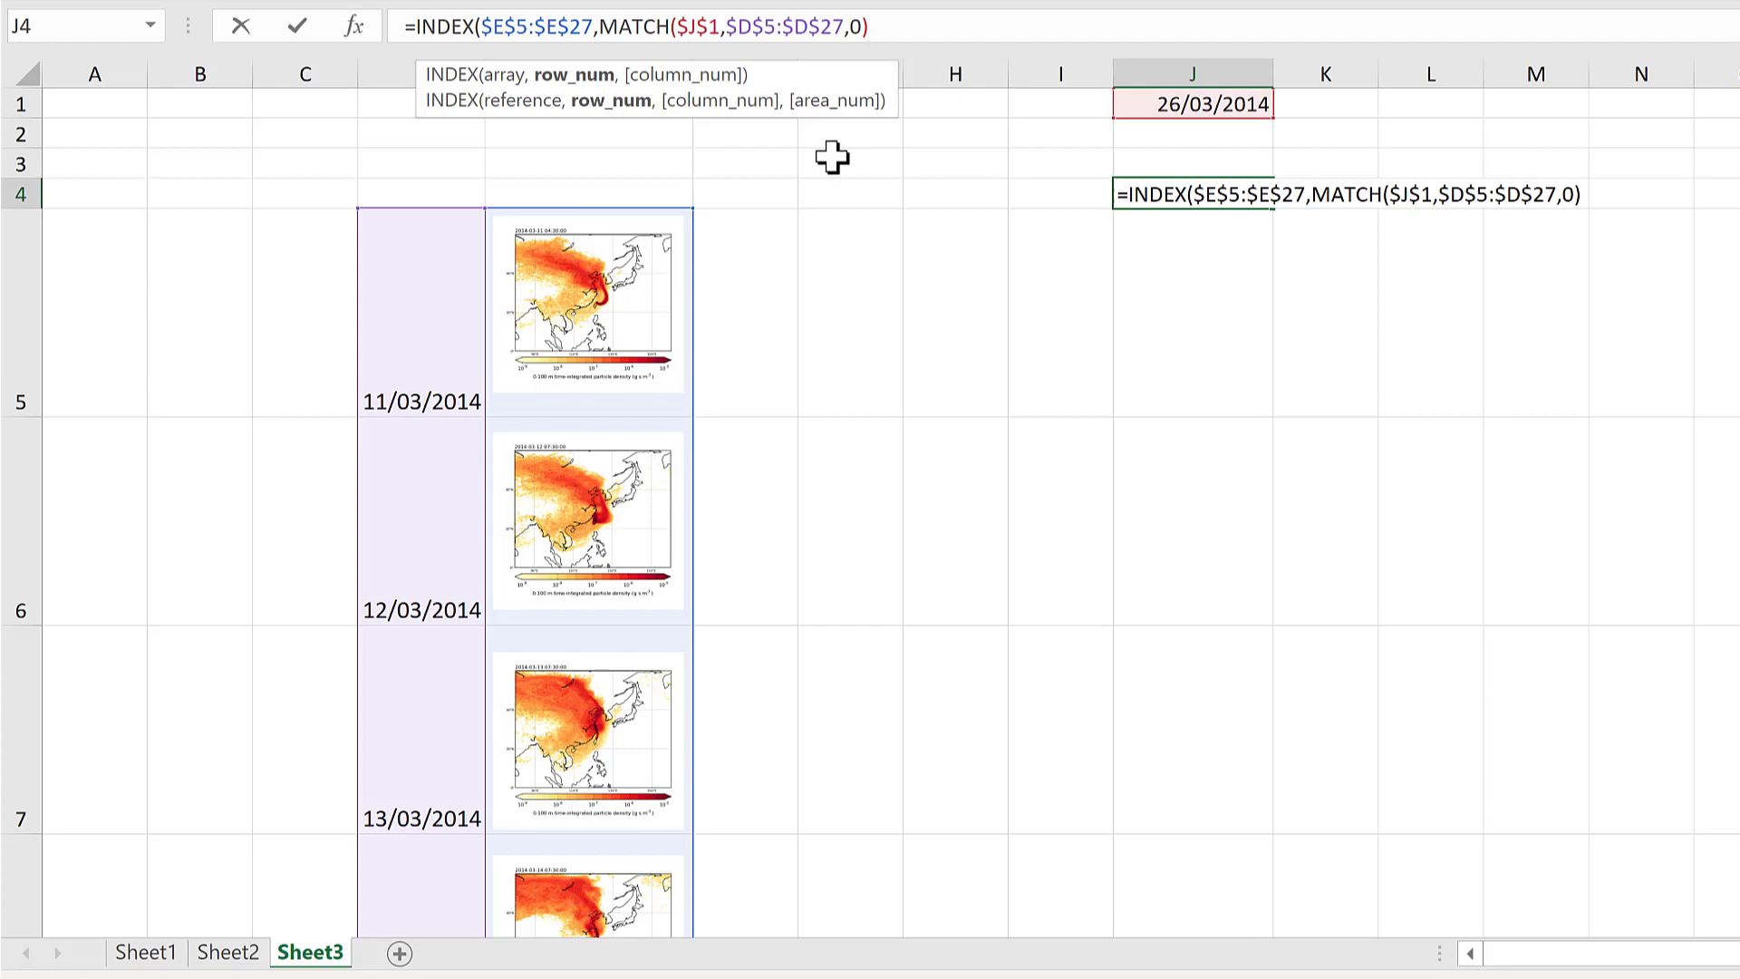
text())
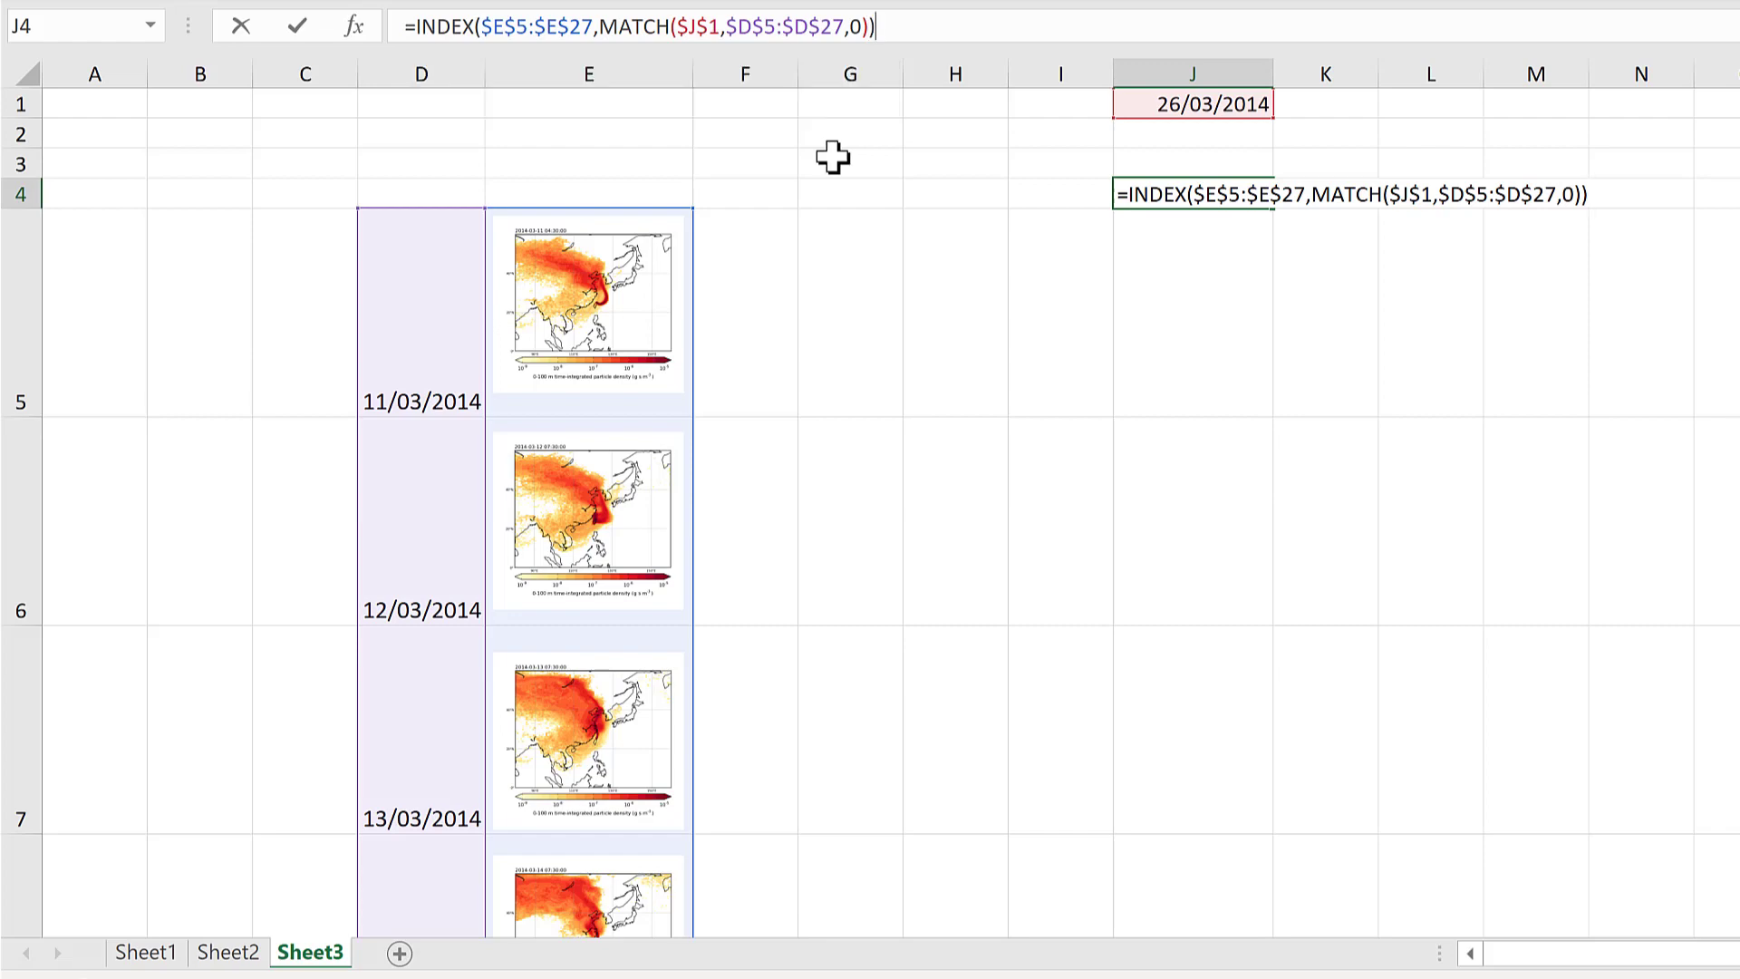
key(Return)
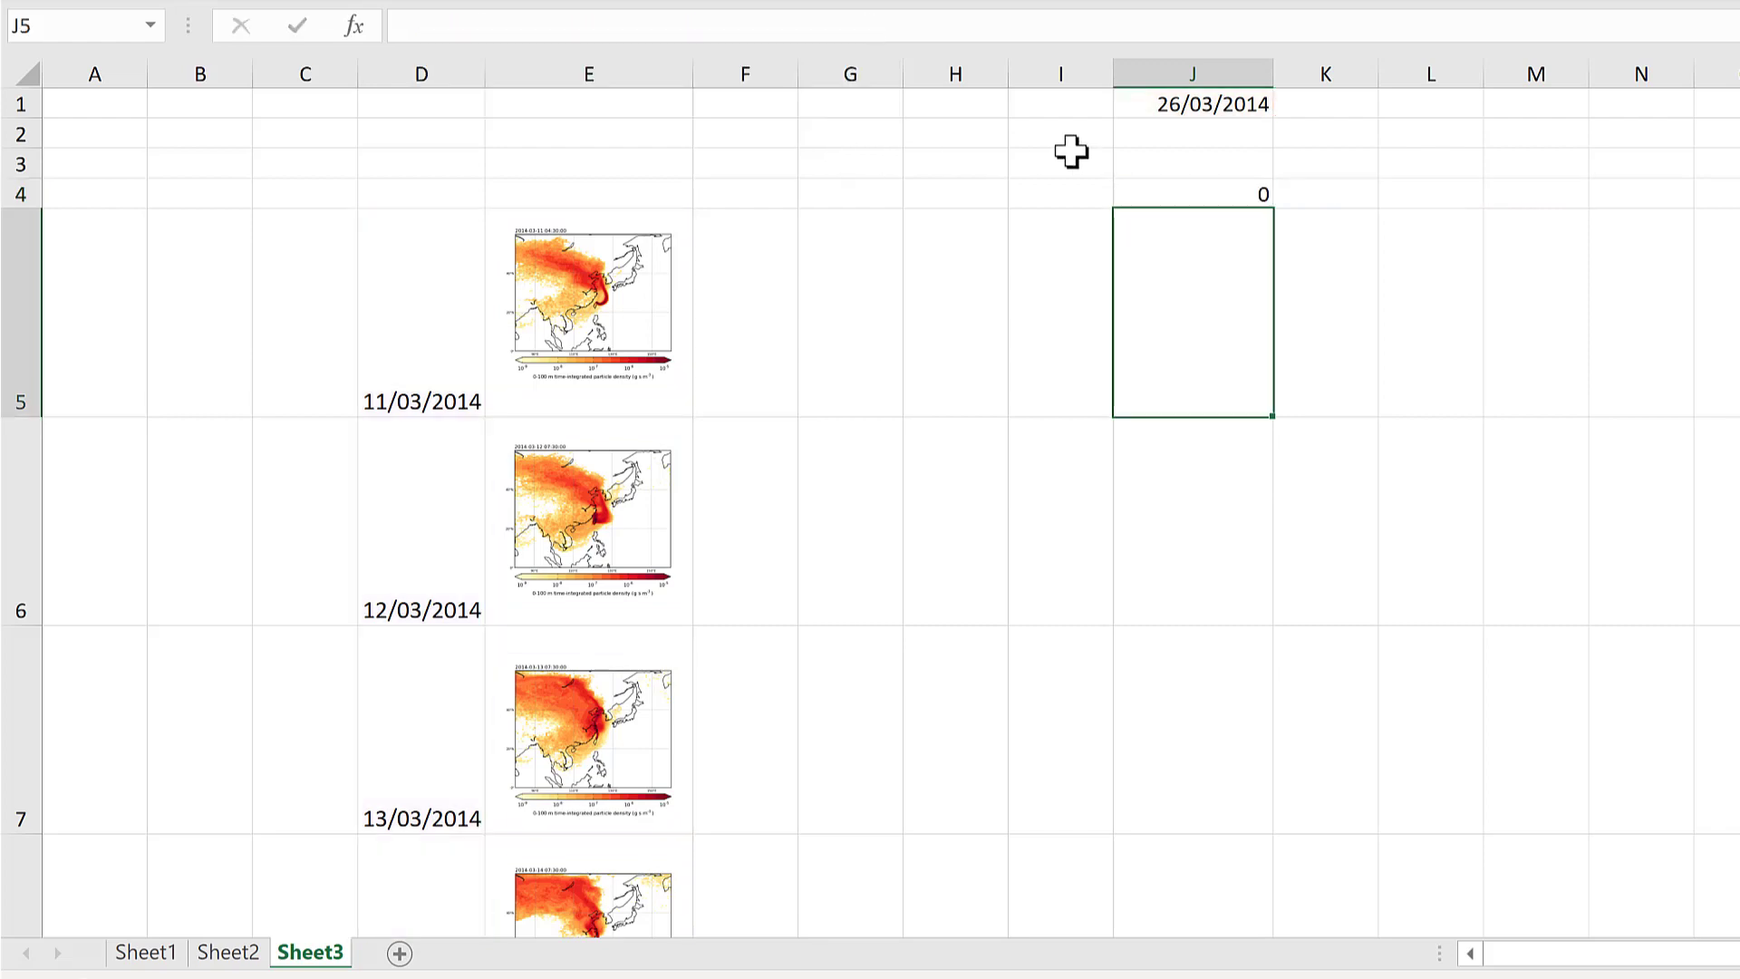
- Test other dates in the J1 dropdown, 30/03/2014 and 03/04/2014, and check the formula result in J4
click(1240, 105)
click(1286, 107)
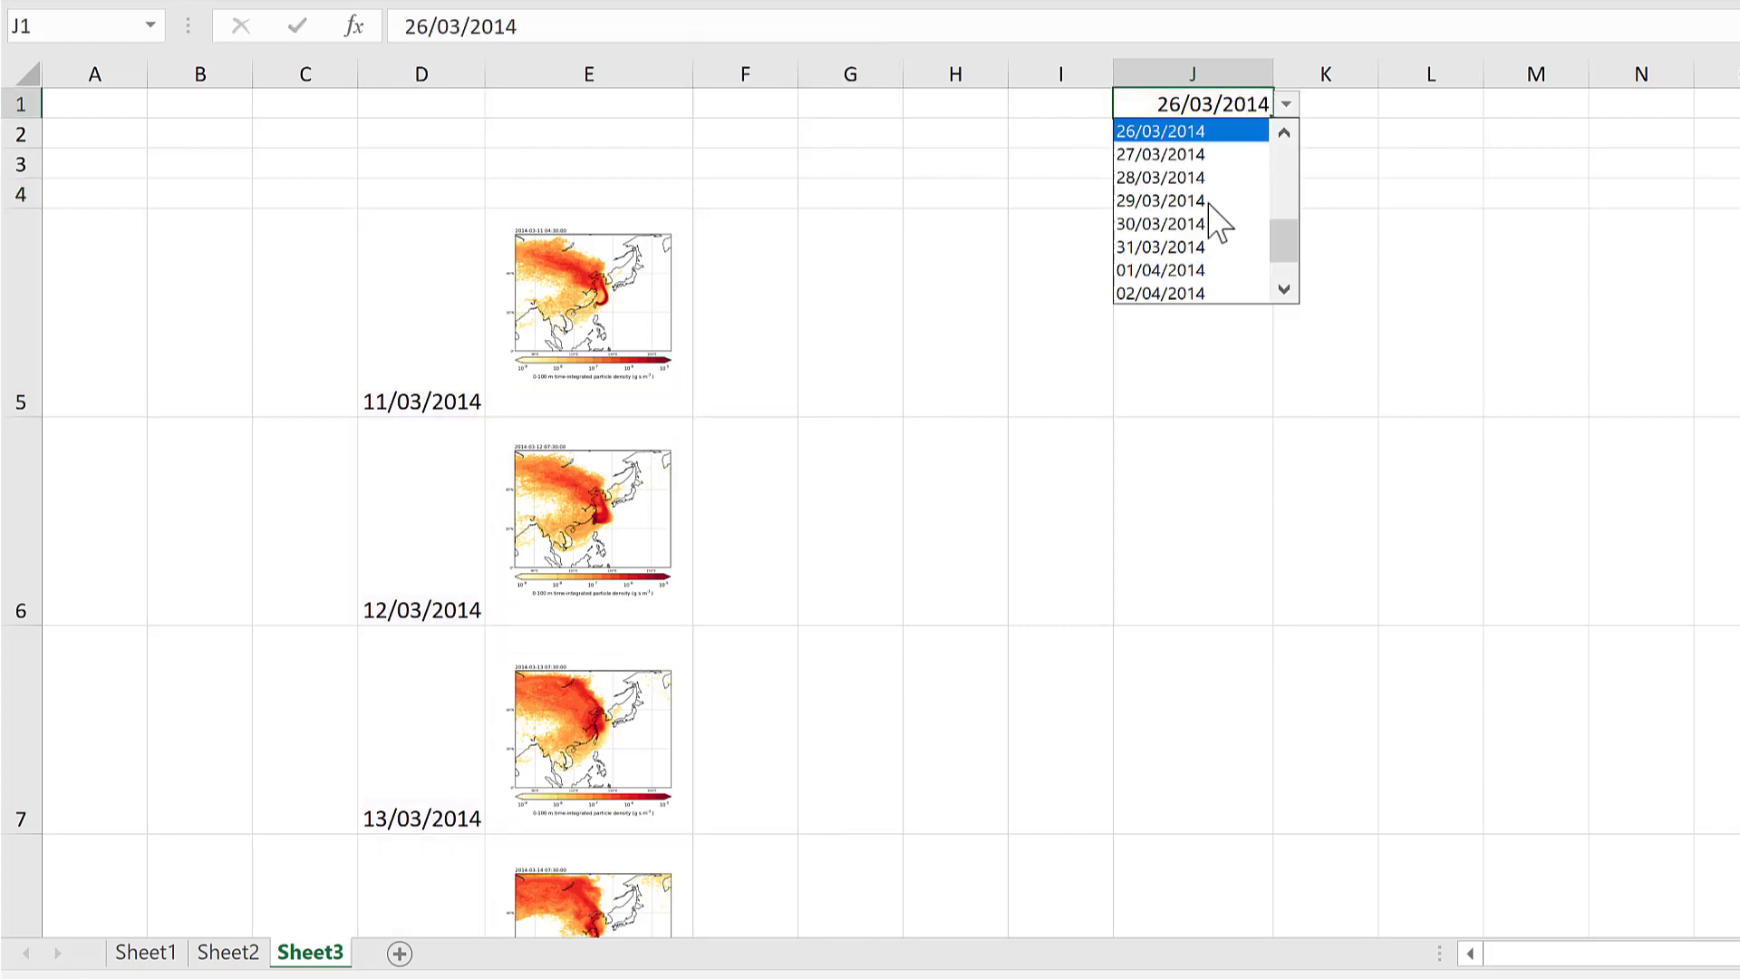
click(1210, 221)
click(1286, 105)
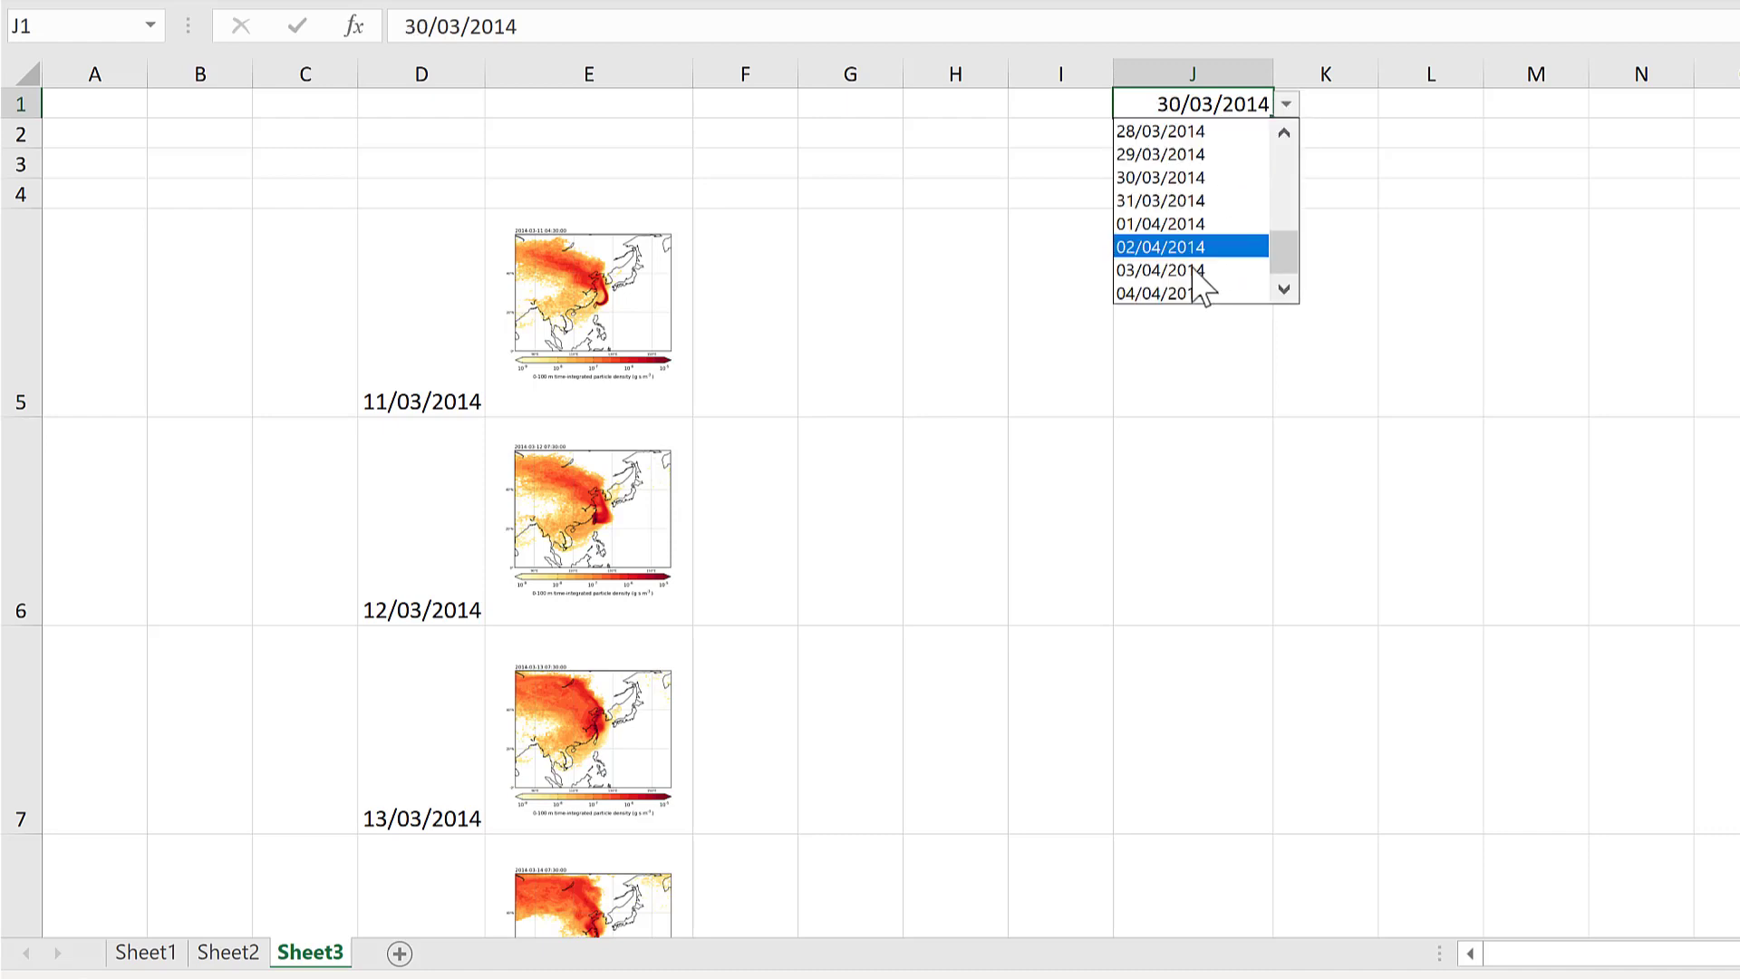
click(1197, 266)
click(1253, 188)
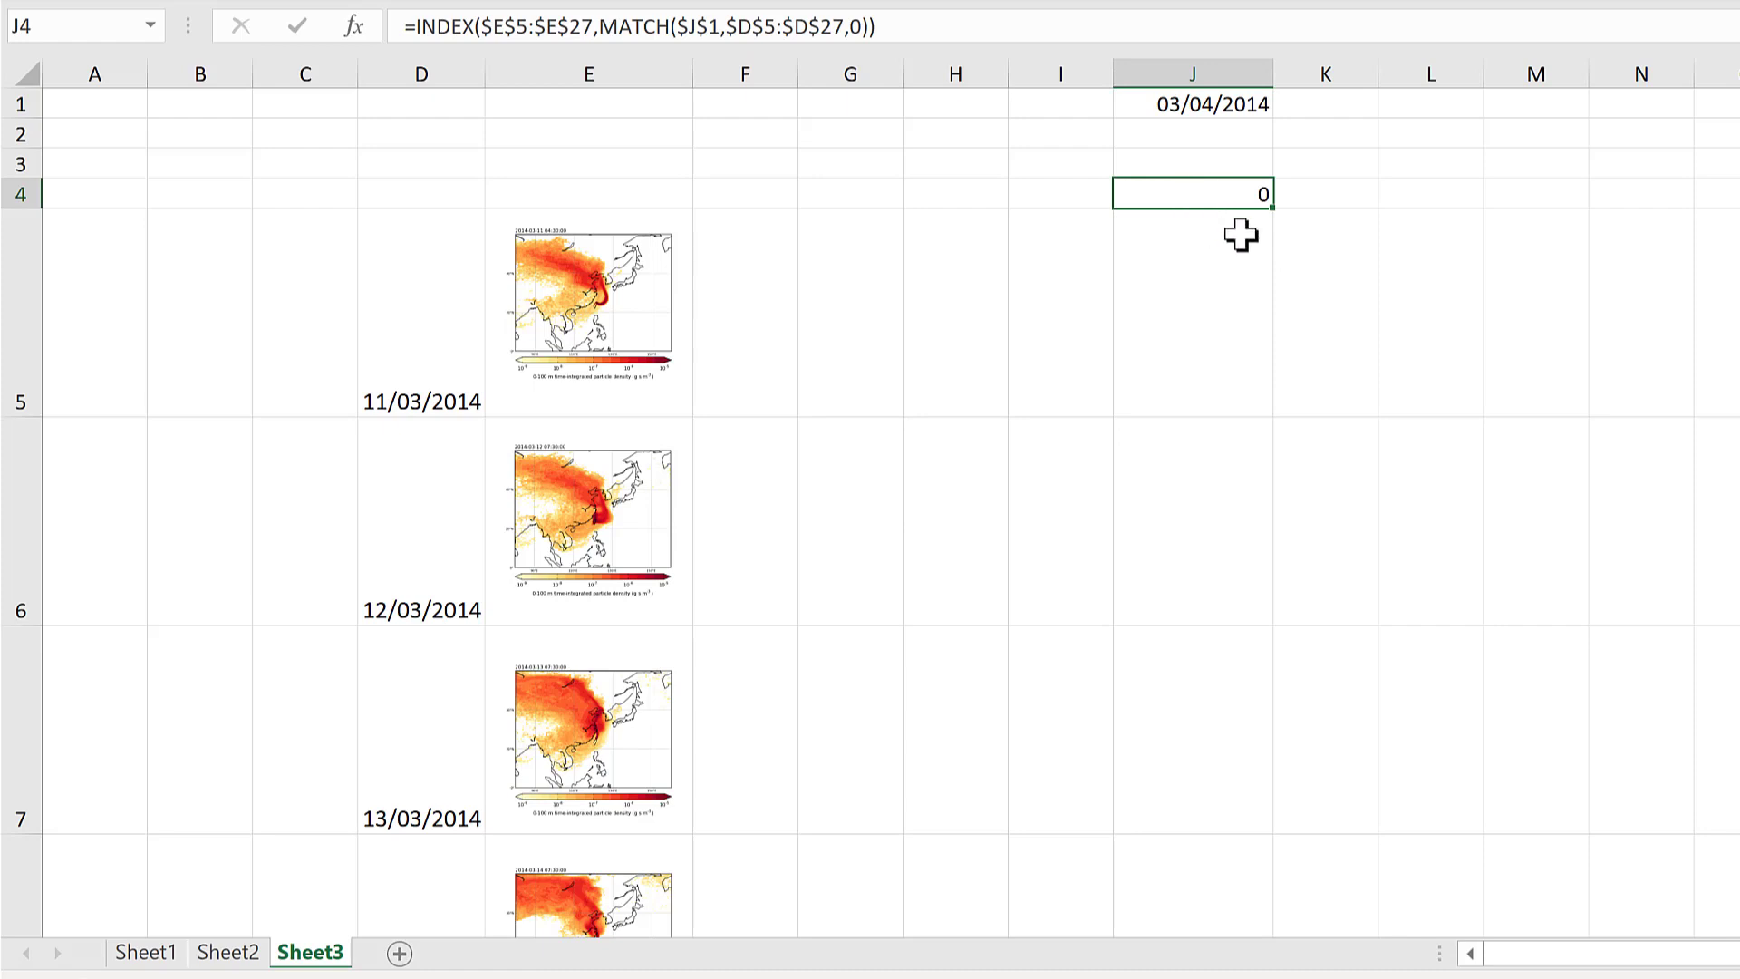
- Examine the cells behind the pictures in column E for any cell content
click(660, 201)
key(Down)
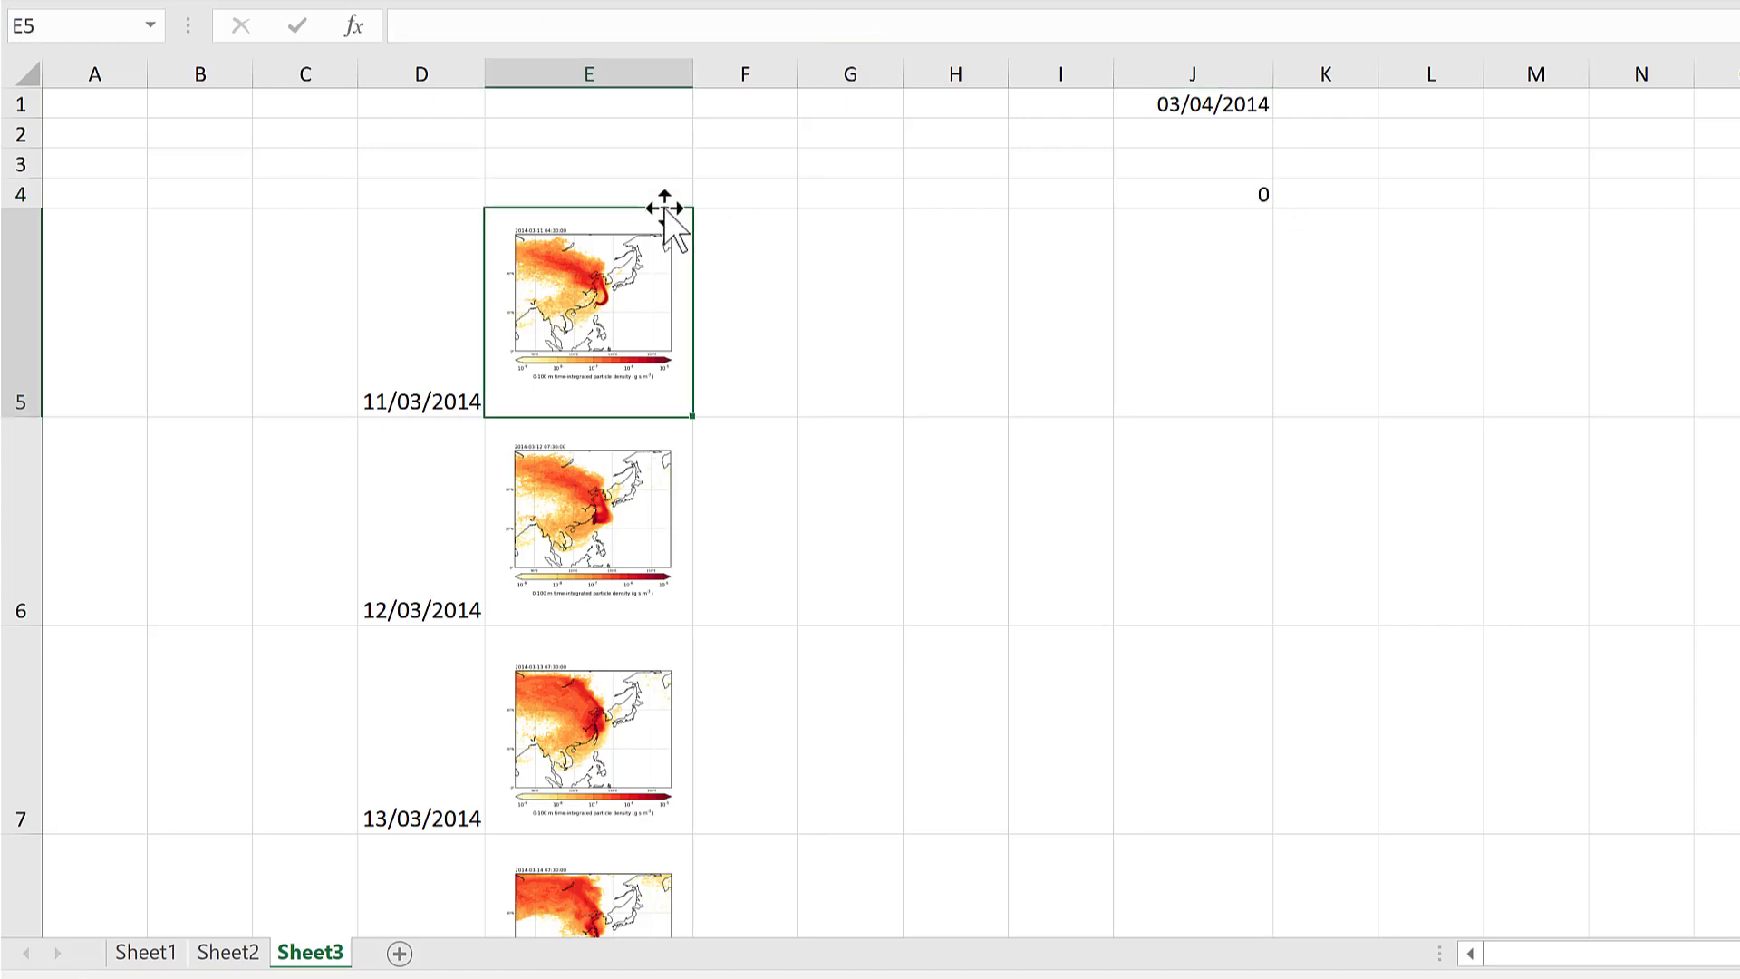
key(Down)
key(Down)
key(Down)
key(Up)
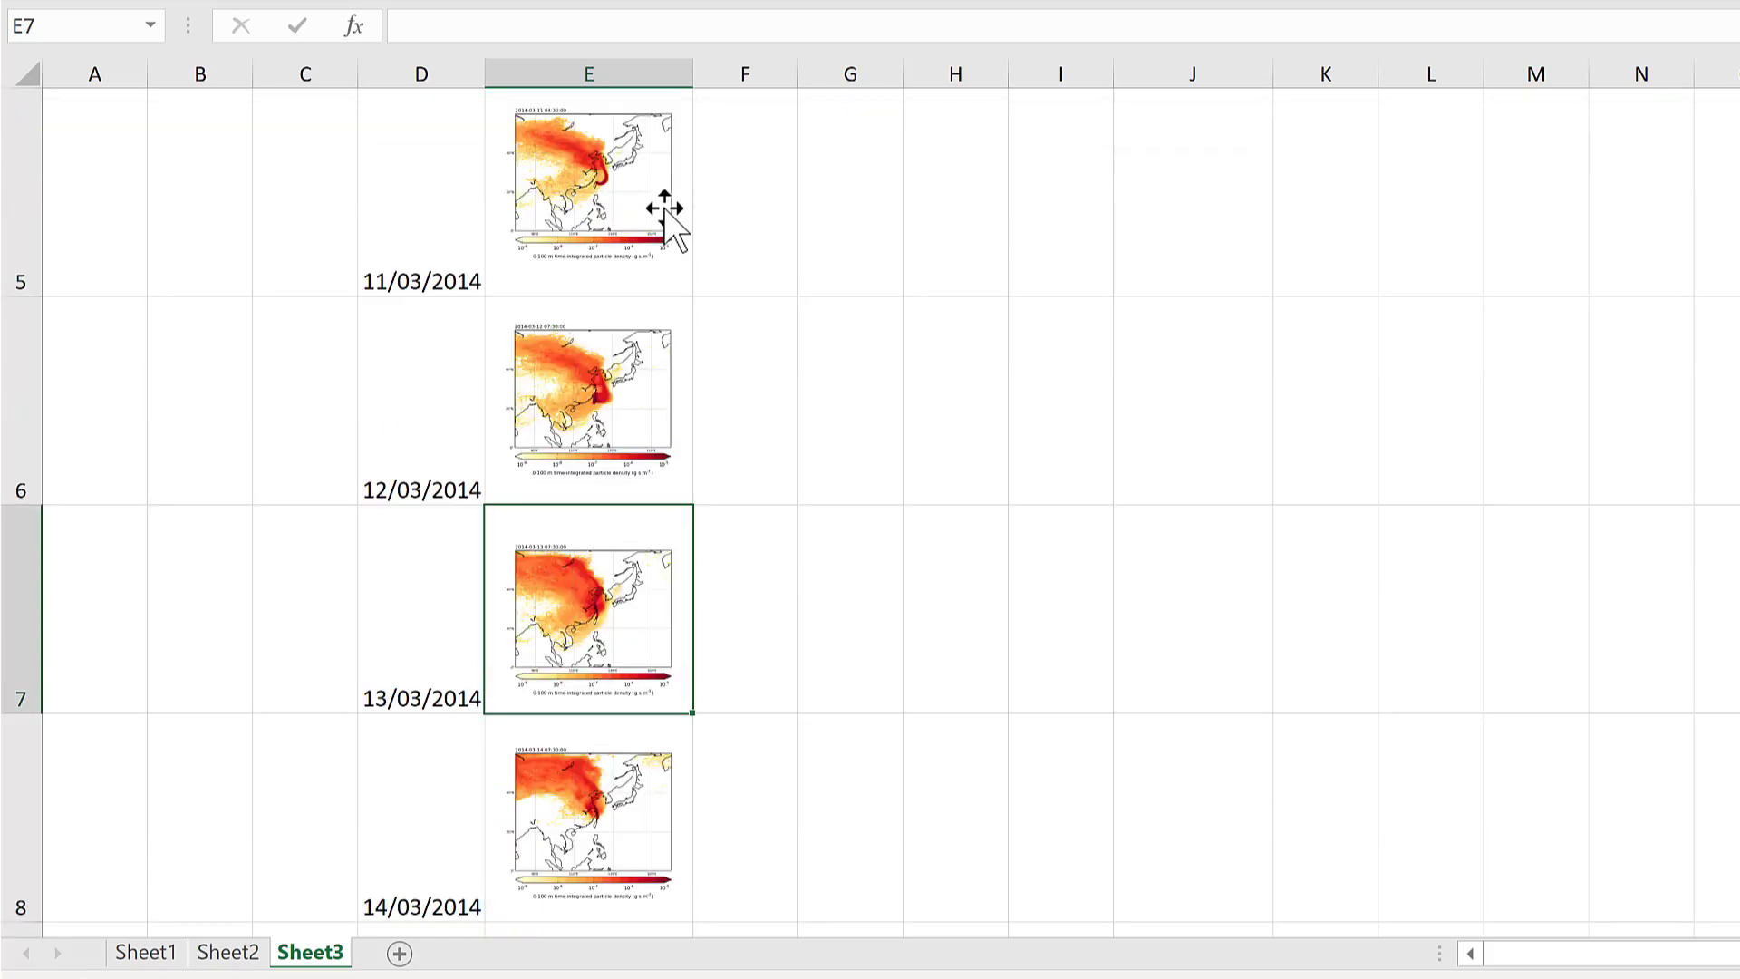
key(Up)
key(Up)
key(Up)
key(Up)
key(Up)
key(Up)
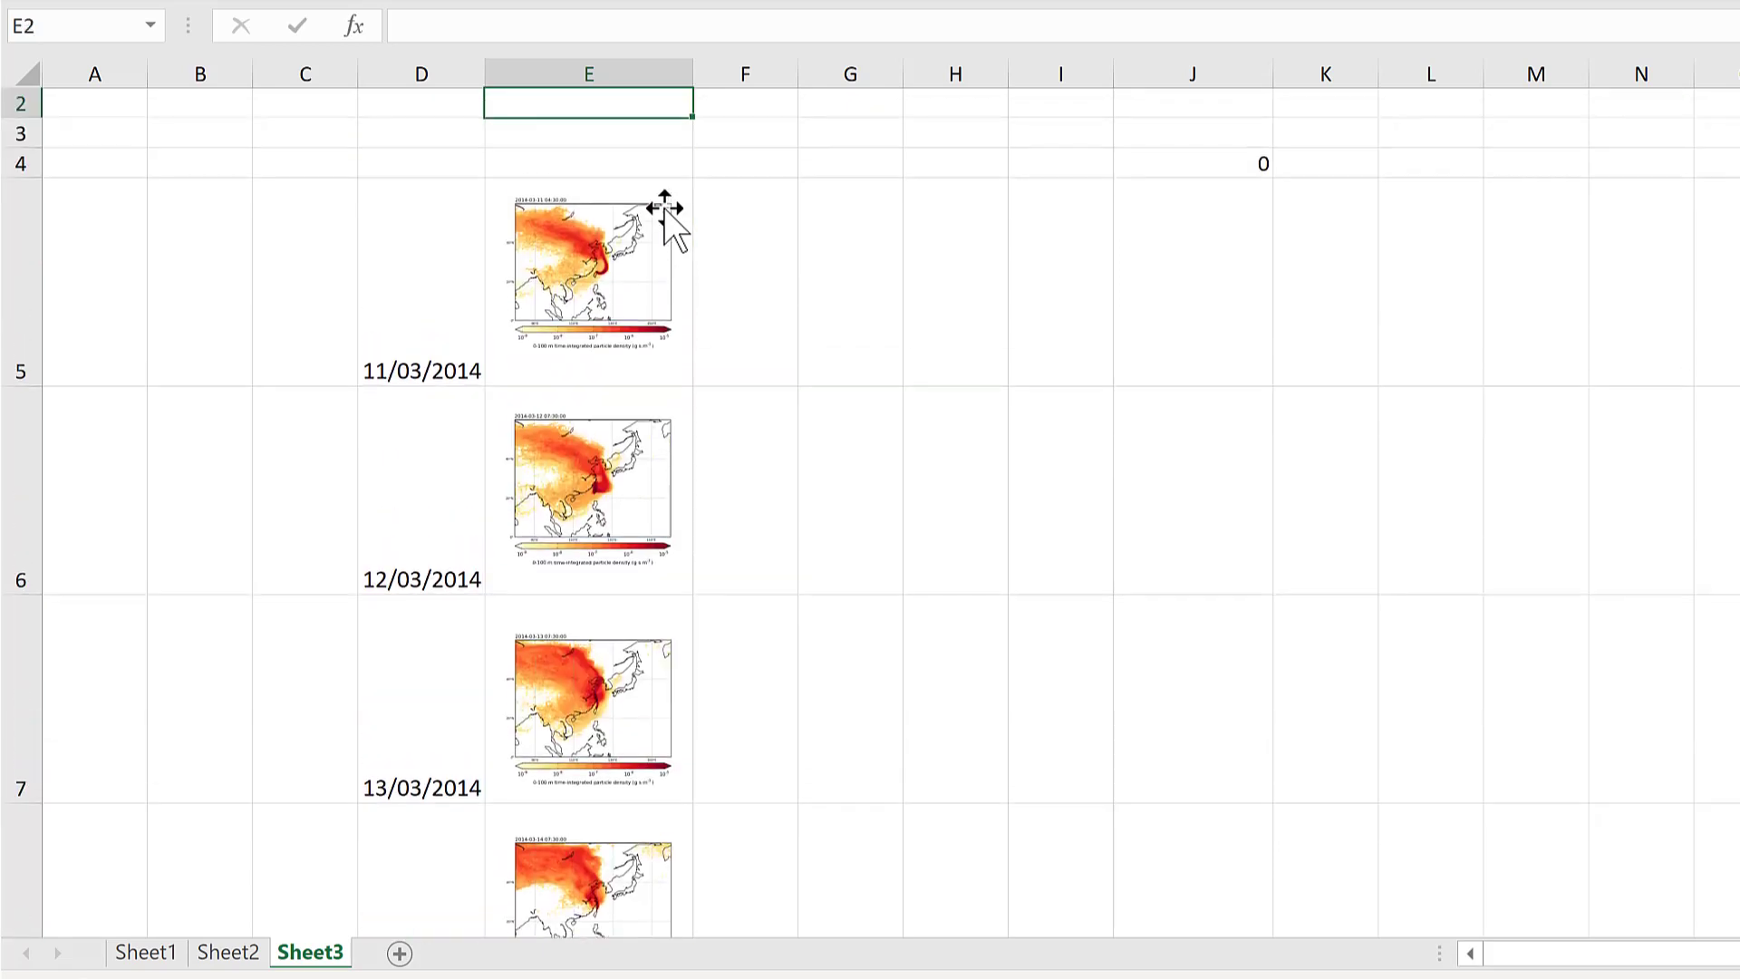
click(831, 202)
- Copy the 11/03/2014 map picture from E5, paste it at M5 and shift the copy slightly down
click(632, 270)
key(ctrl+c)
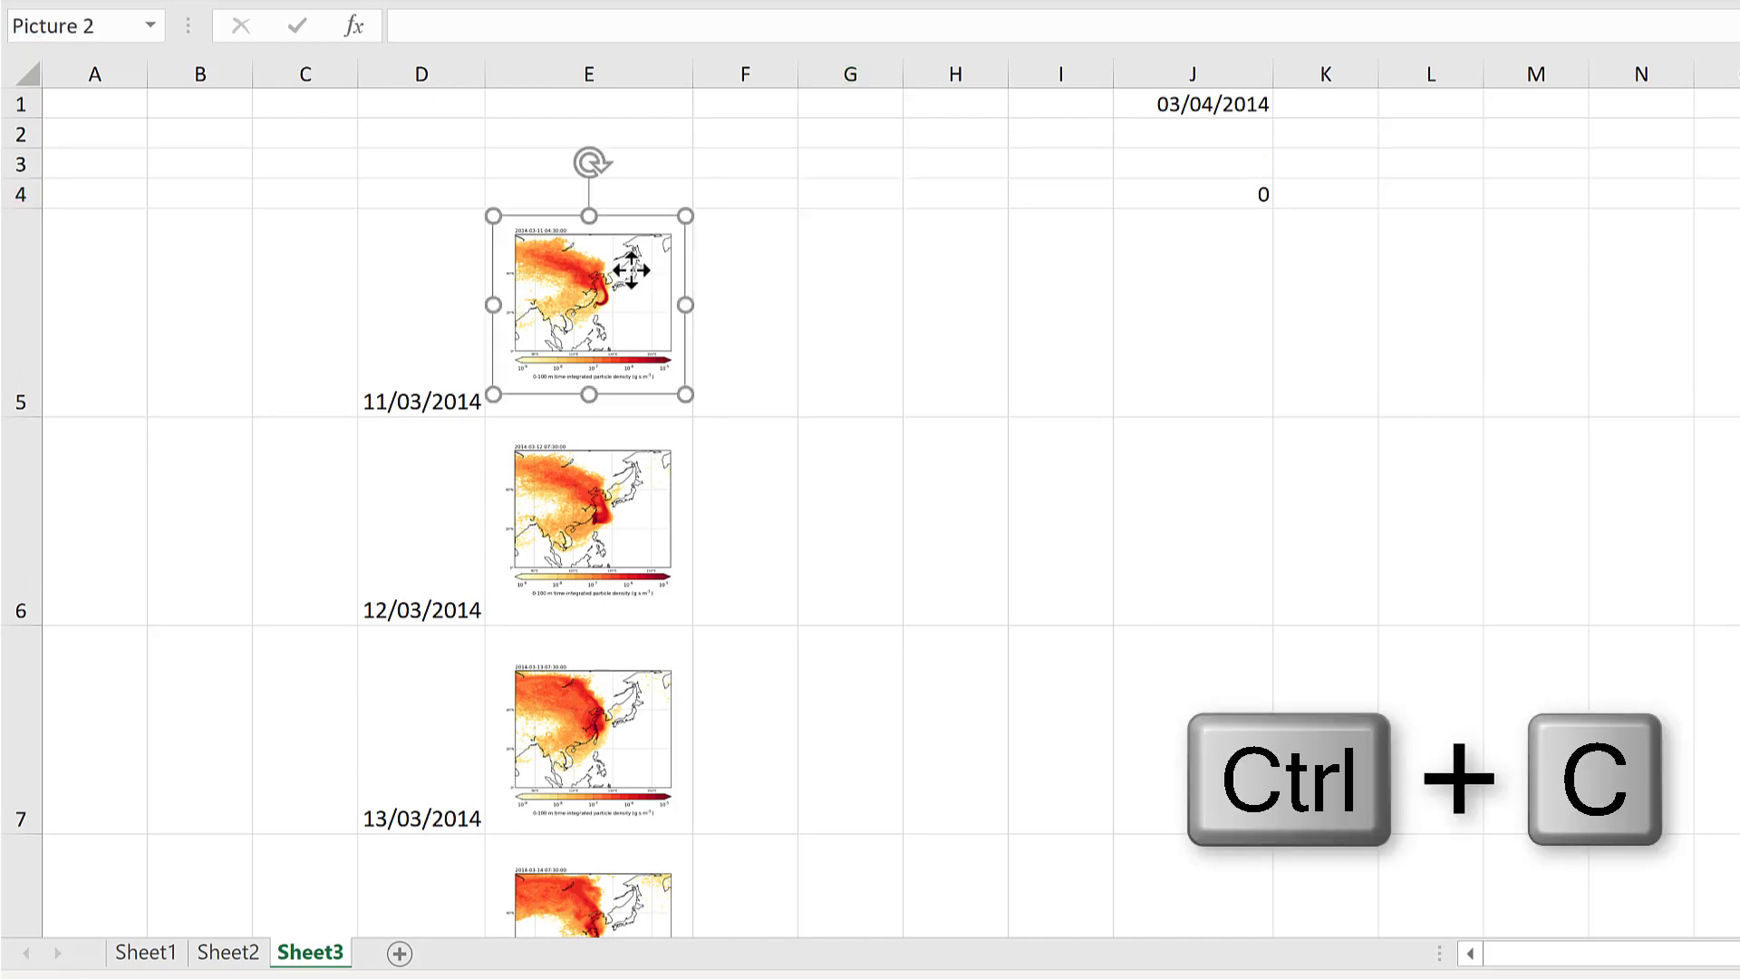
click(1561, 254)
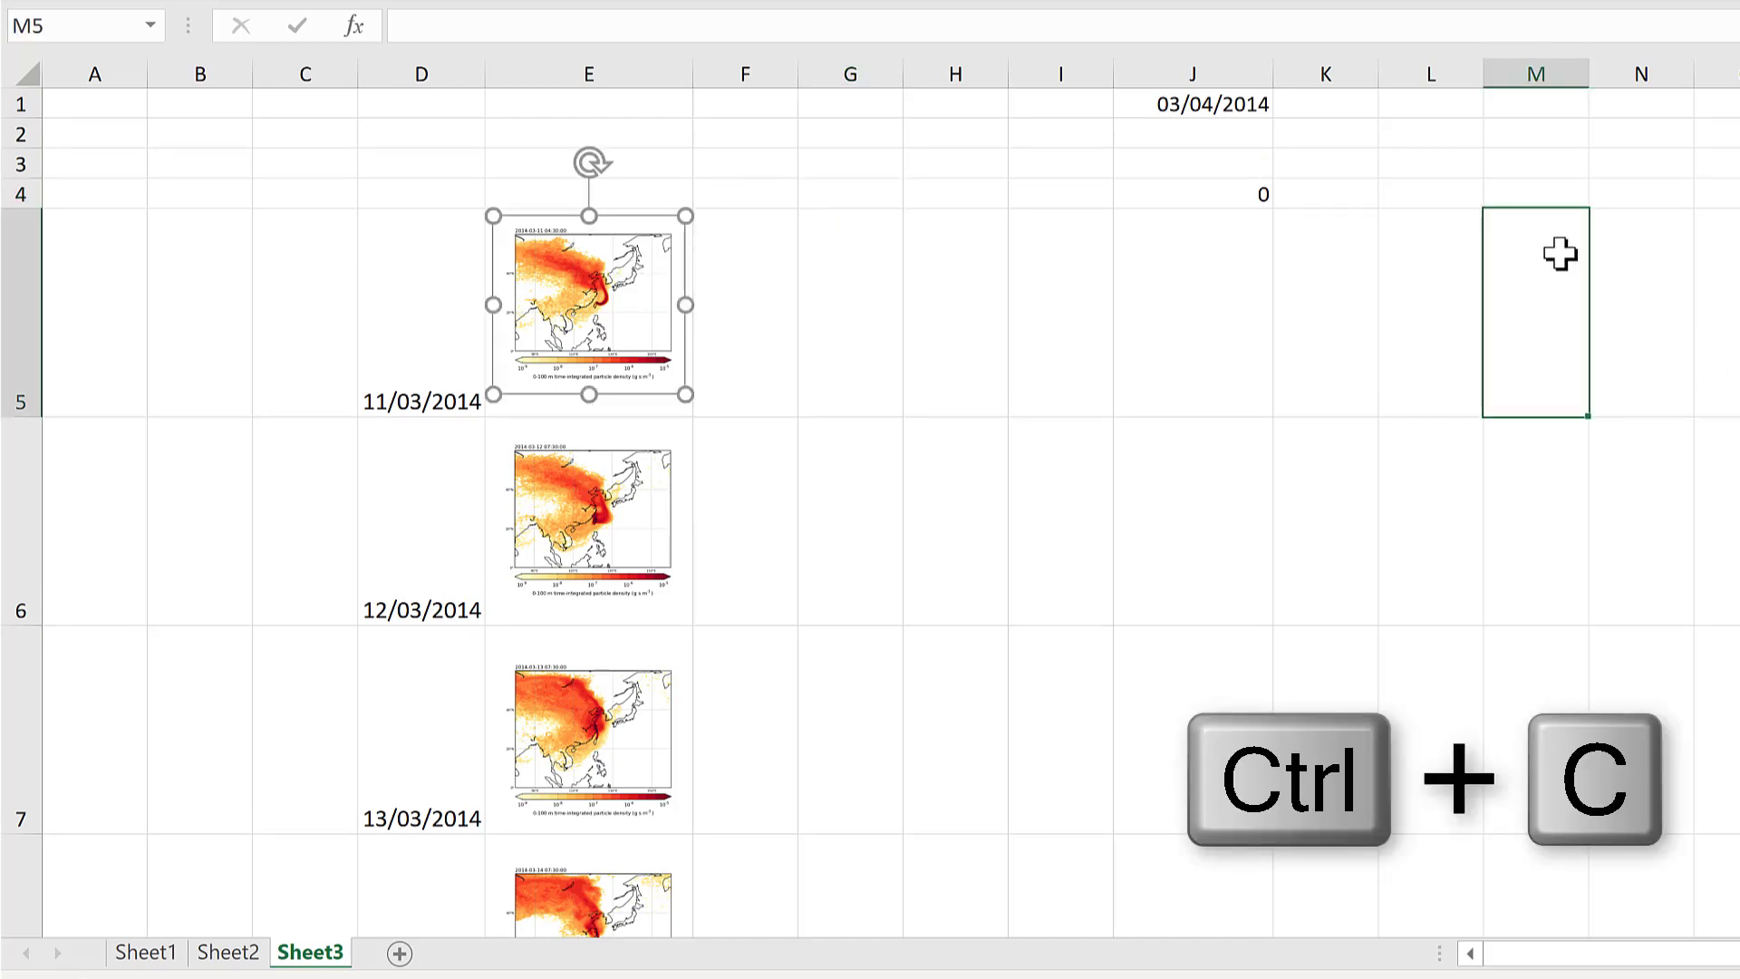
key(ctrl+v)
drag(1559, 249, 1559, 285)
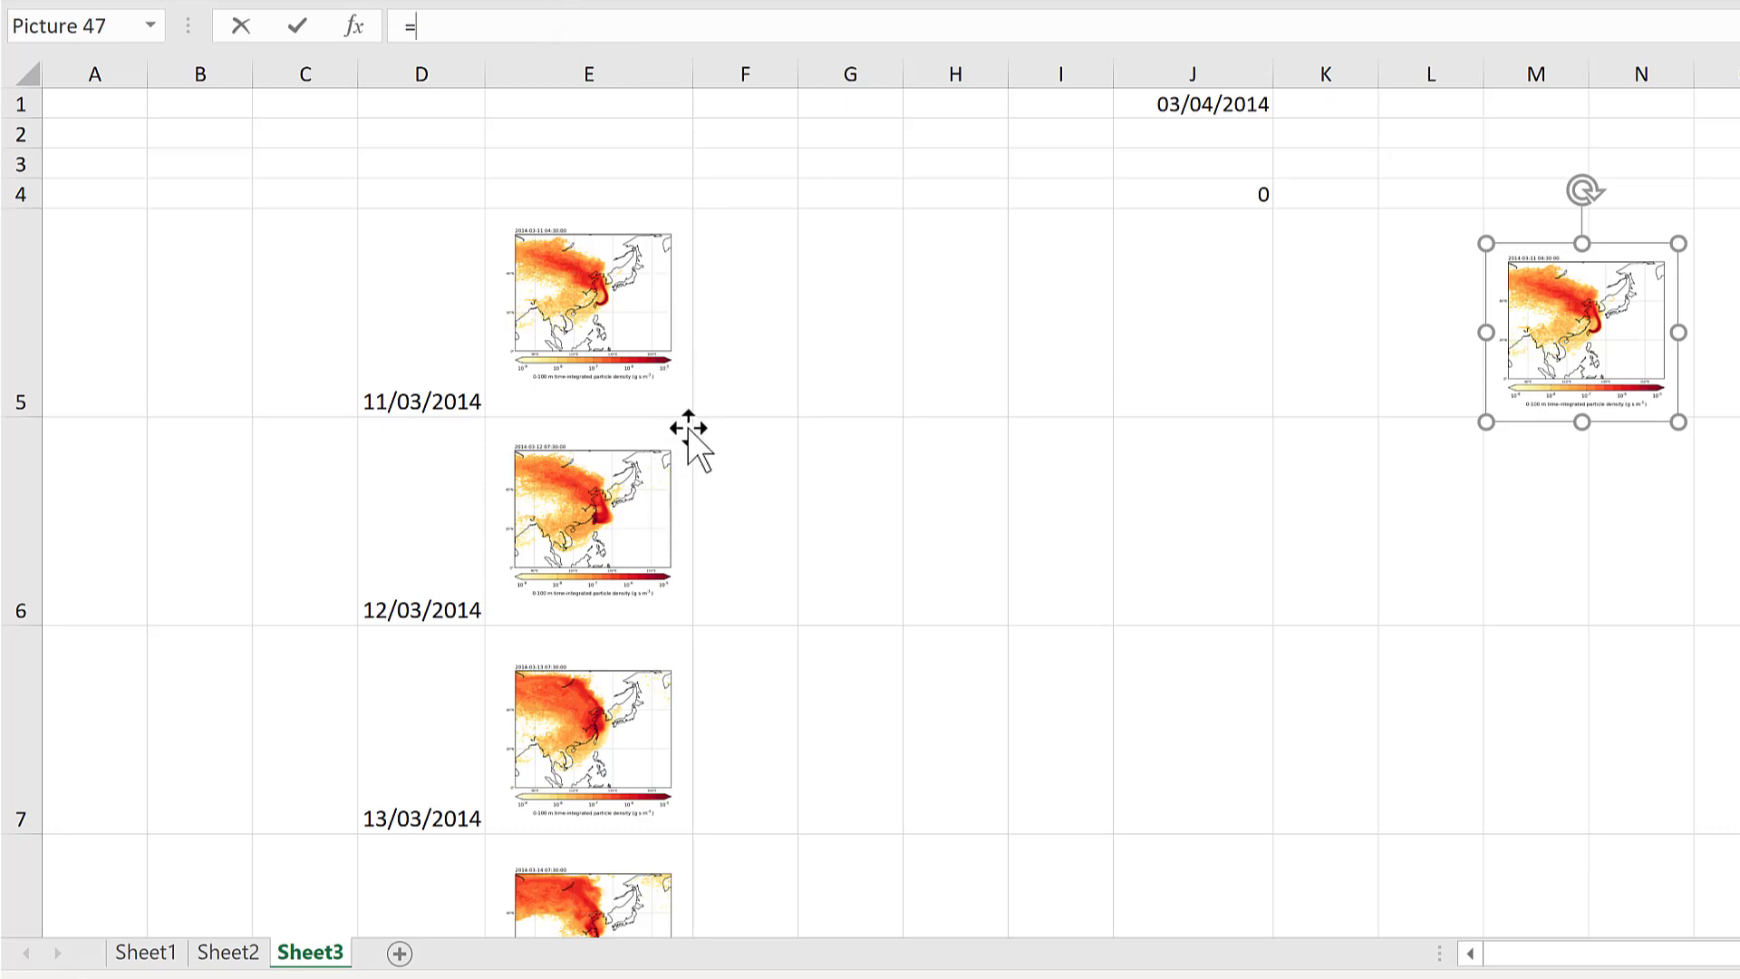
- Link the pasted picture to cell $E$7 and enlarge it to about 9.97 cm high by 9.94 cm wide over columns L to Q
click(680, 631)
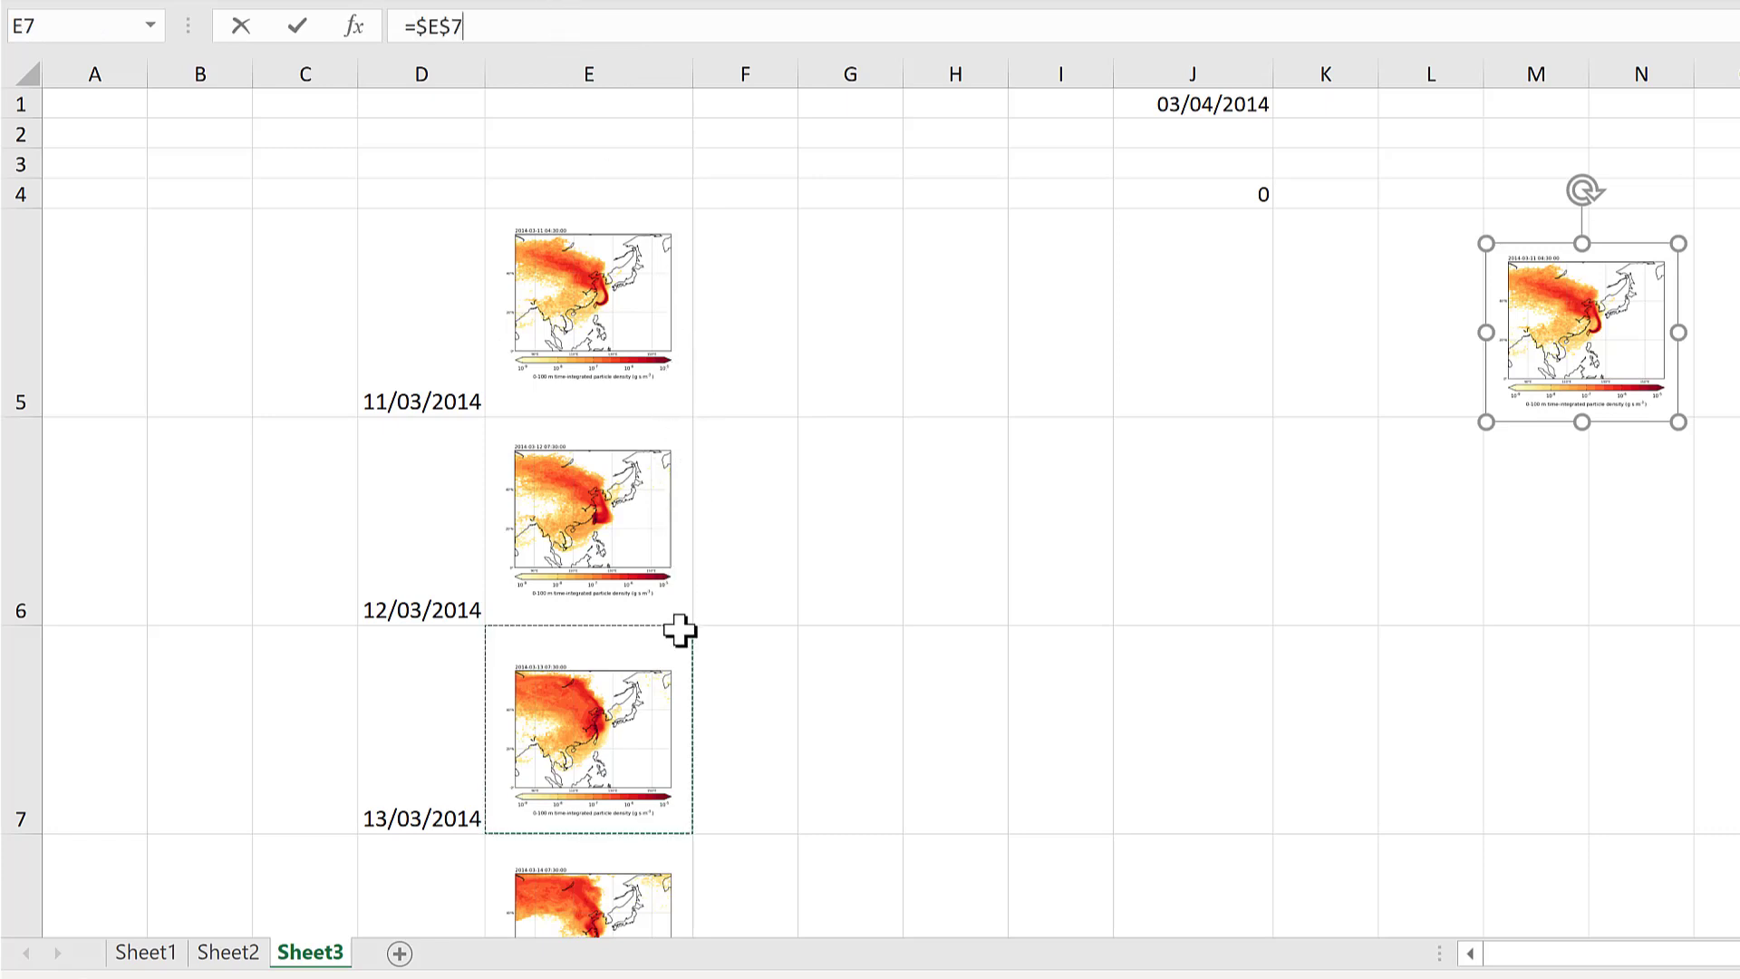
key(Return)
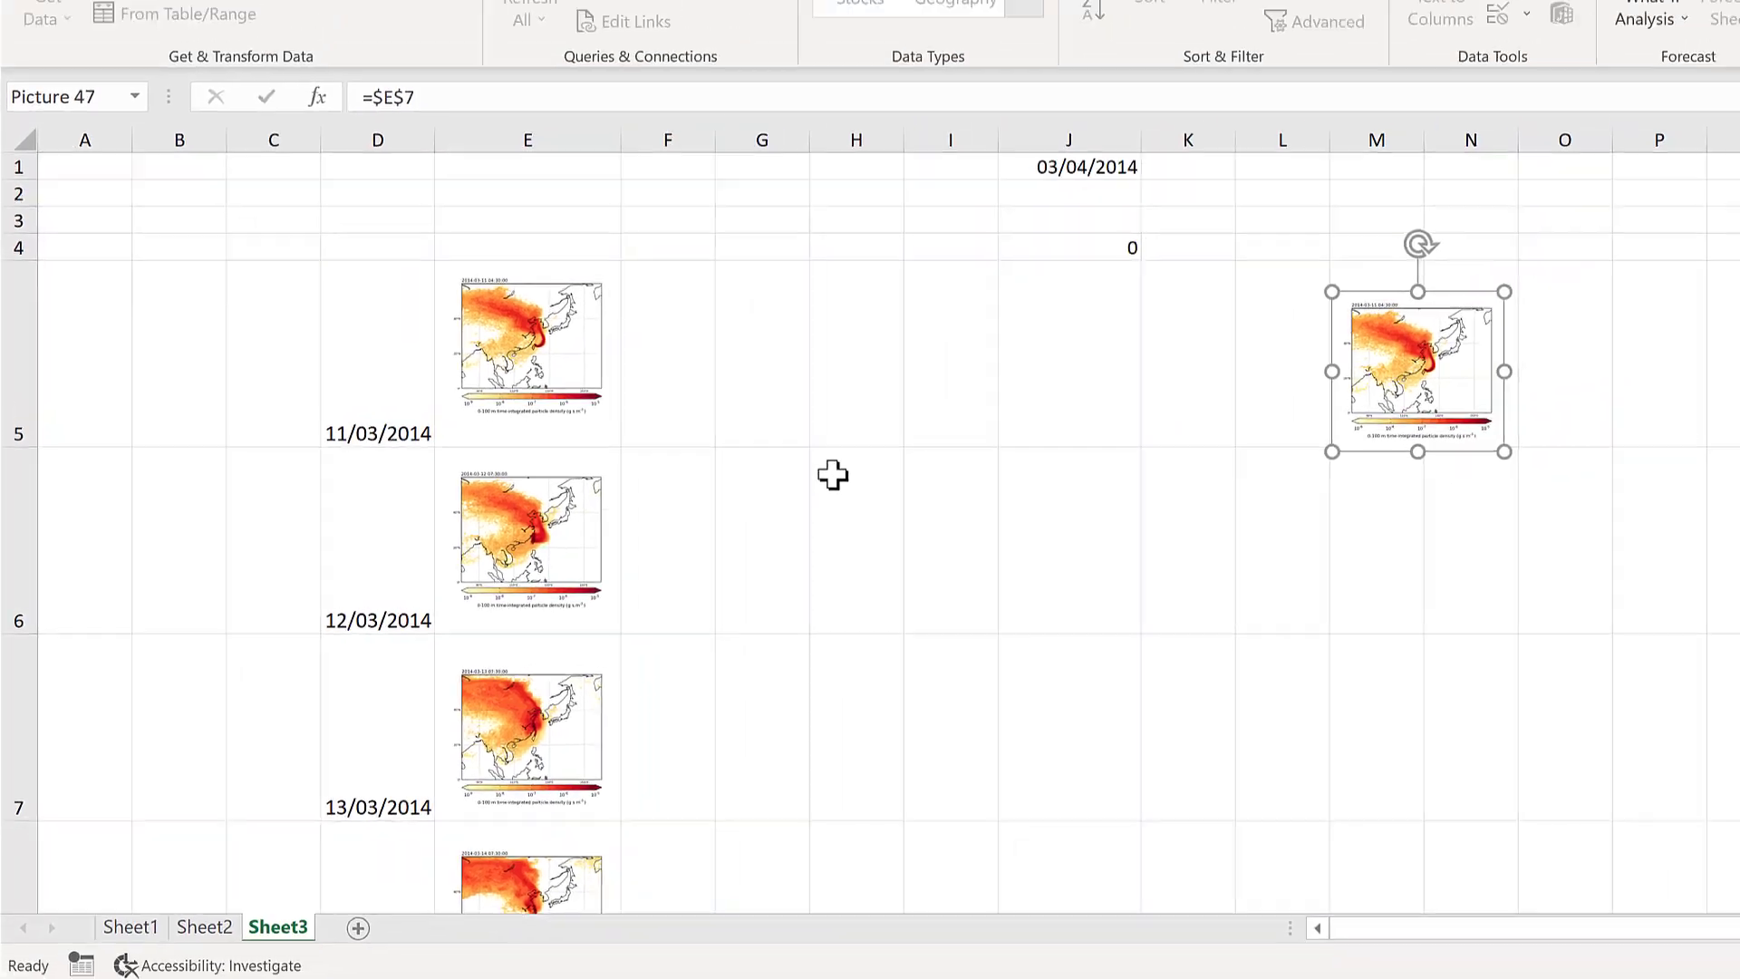
drag(1678, 423, 1486, 800)
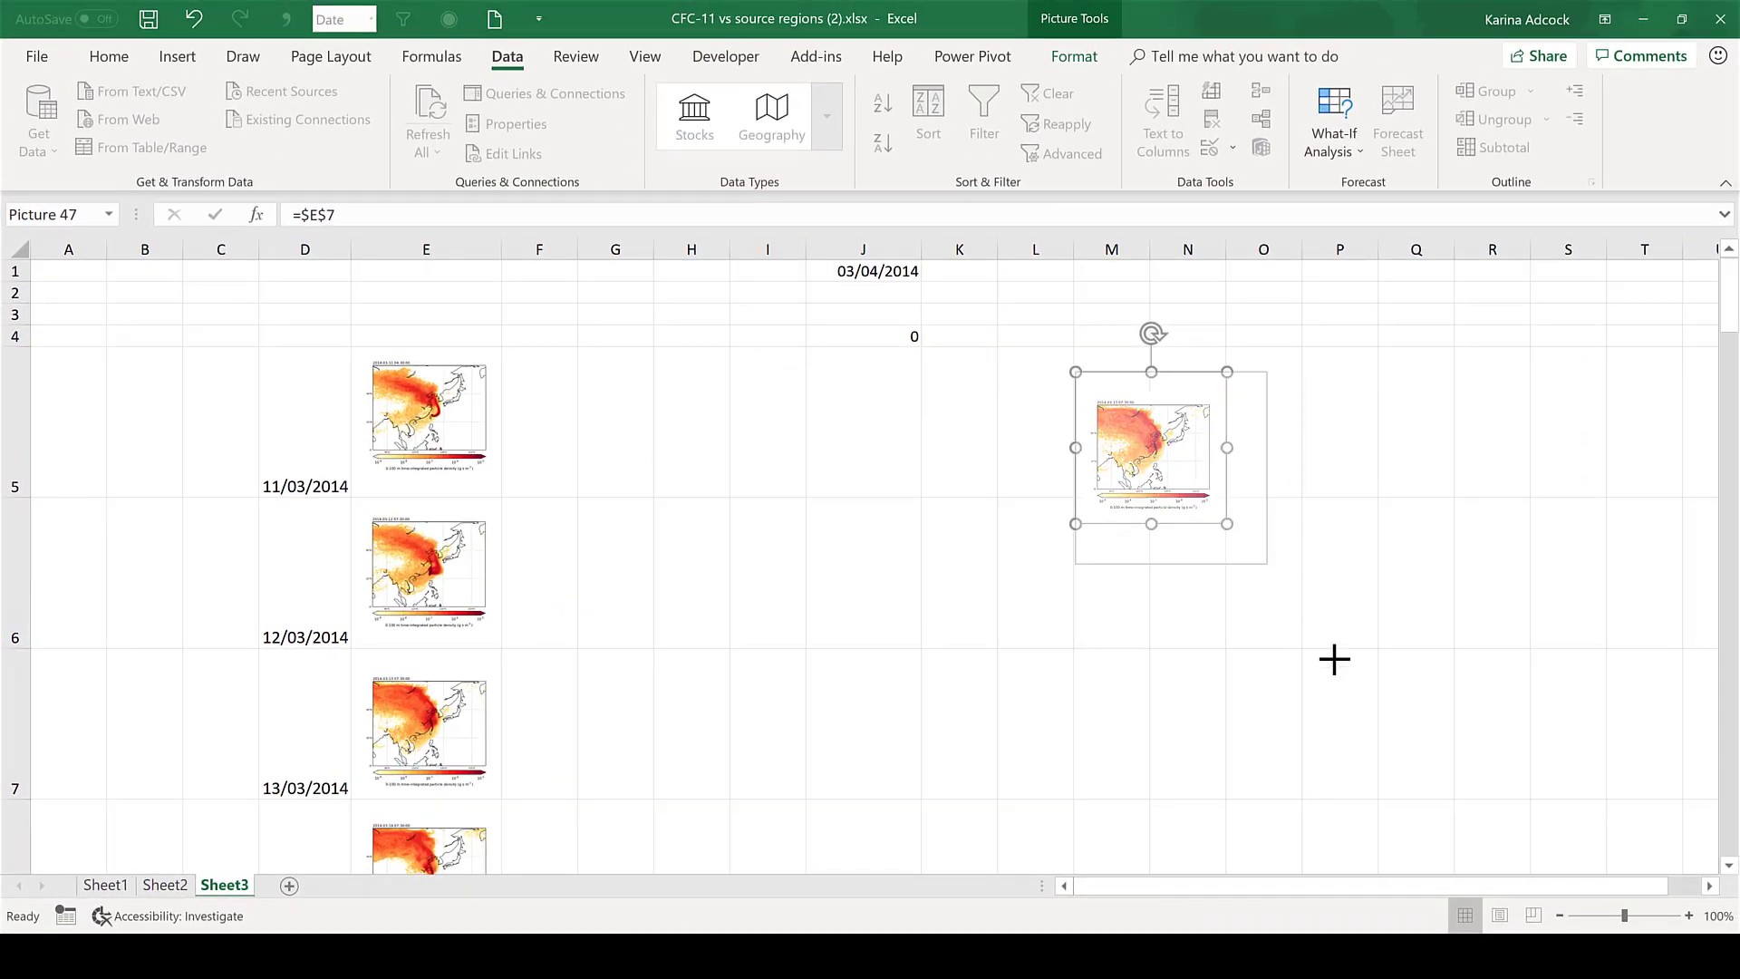
drag(1290, 580, 1242, 575)
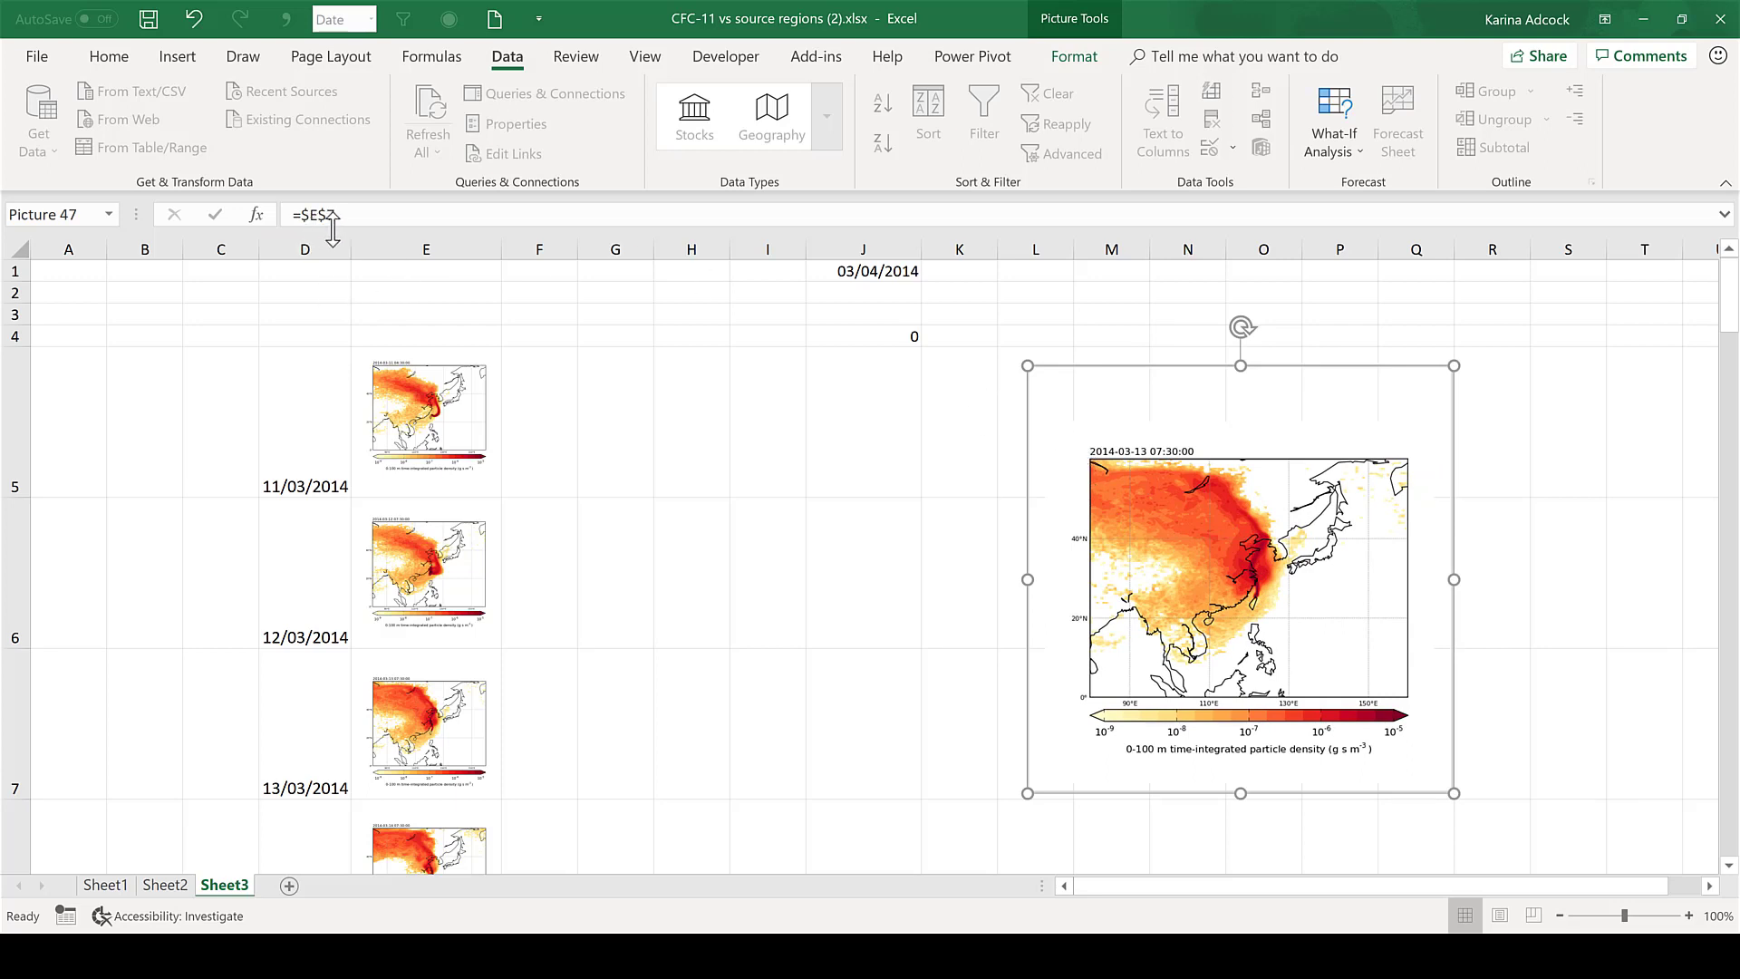
click(1188, 314)
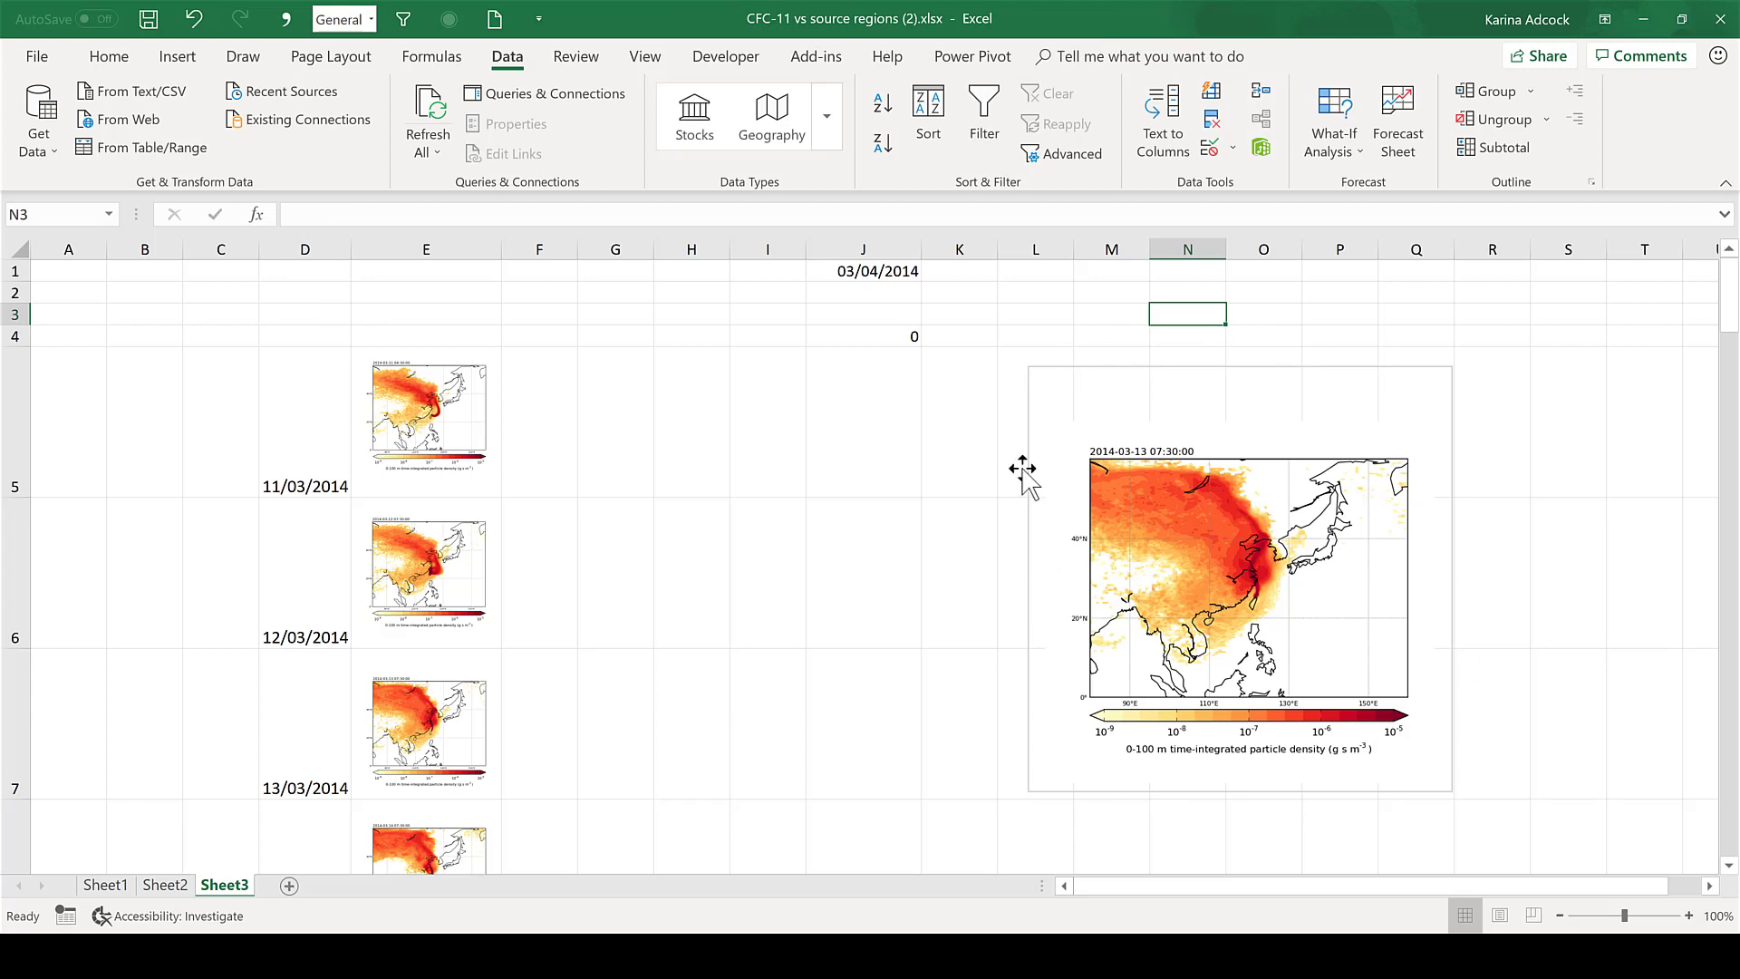
click(1286, 306)
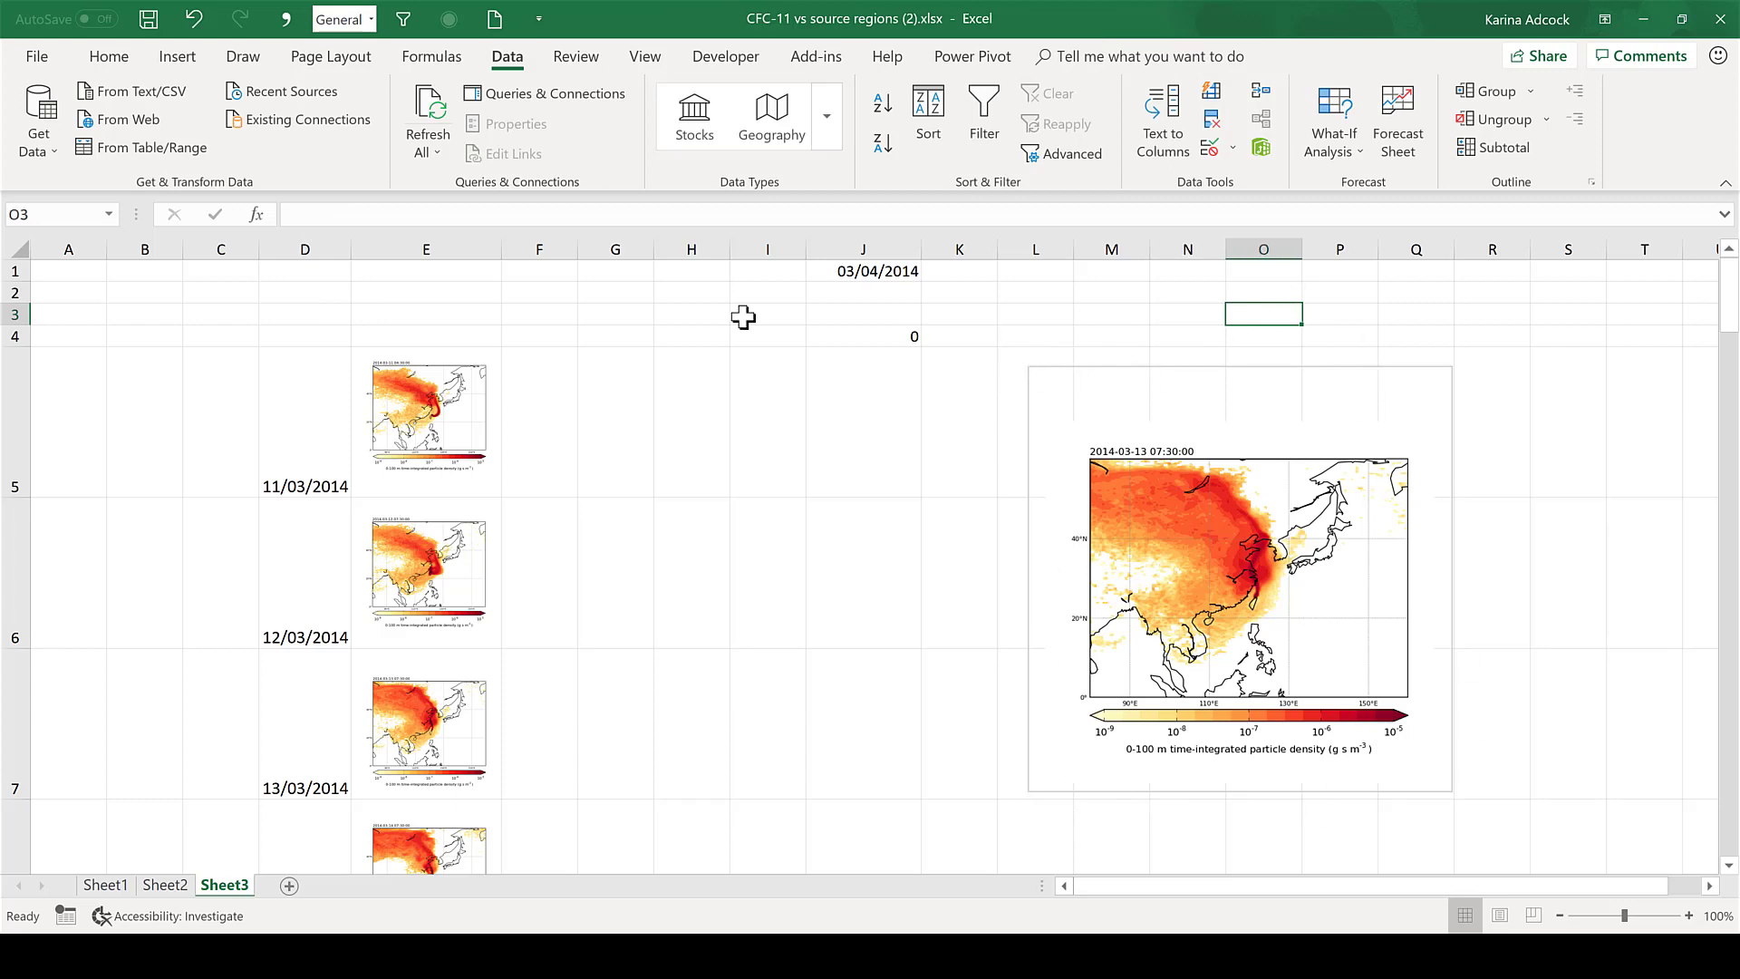
- Fill the whole of column E with white to hide its gridlines
click(403, 249)
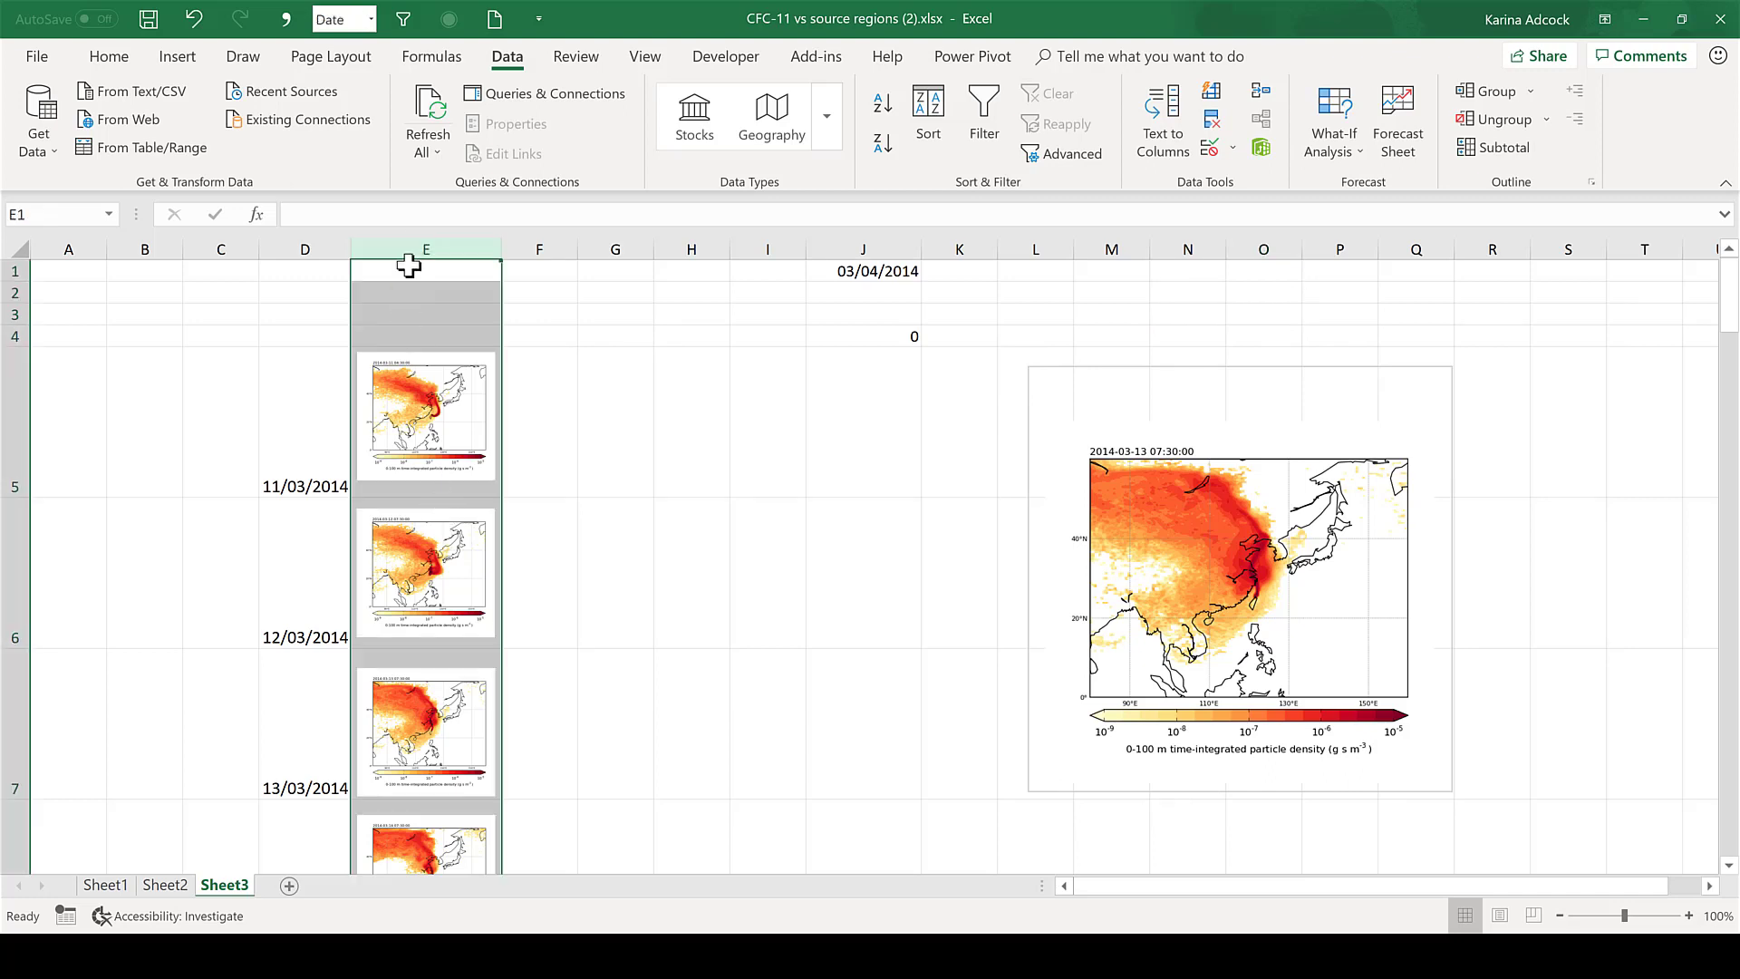
click(113, 57)
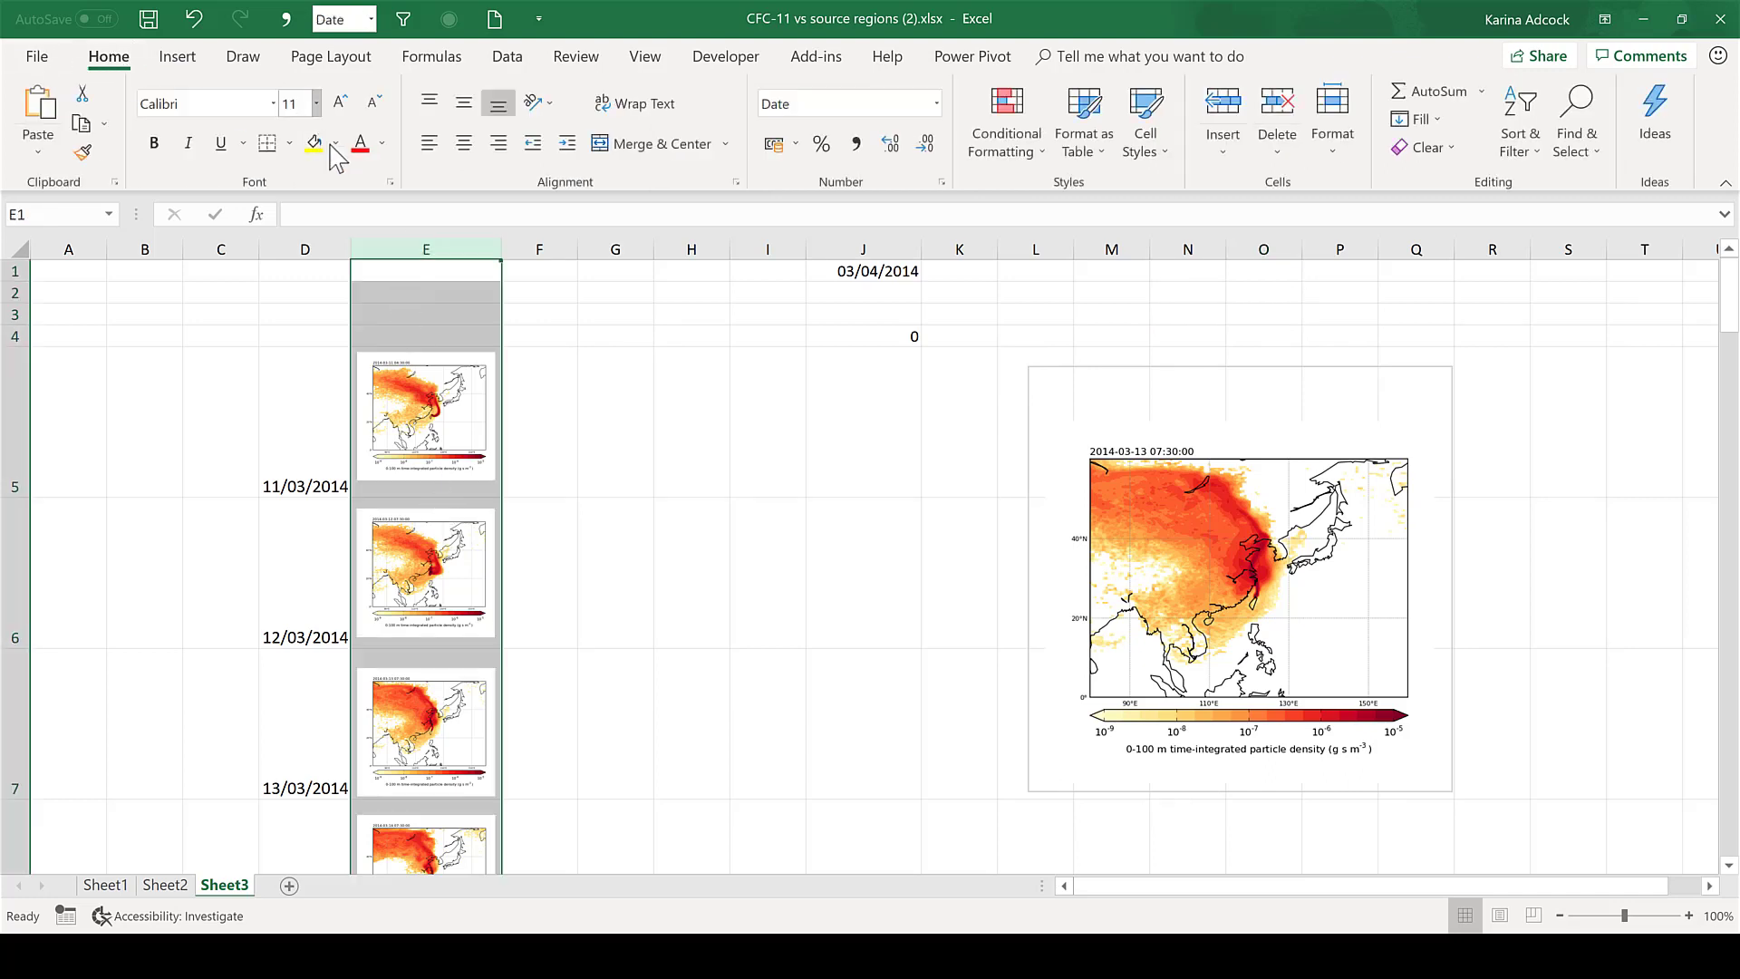
click(336, 143)
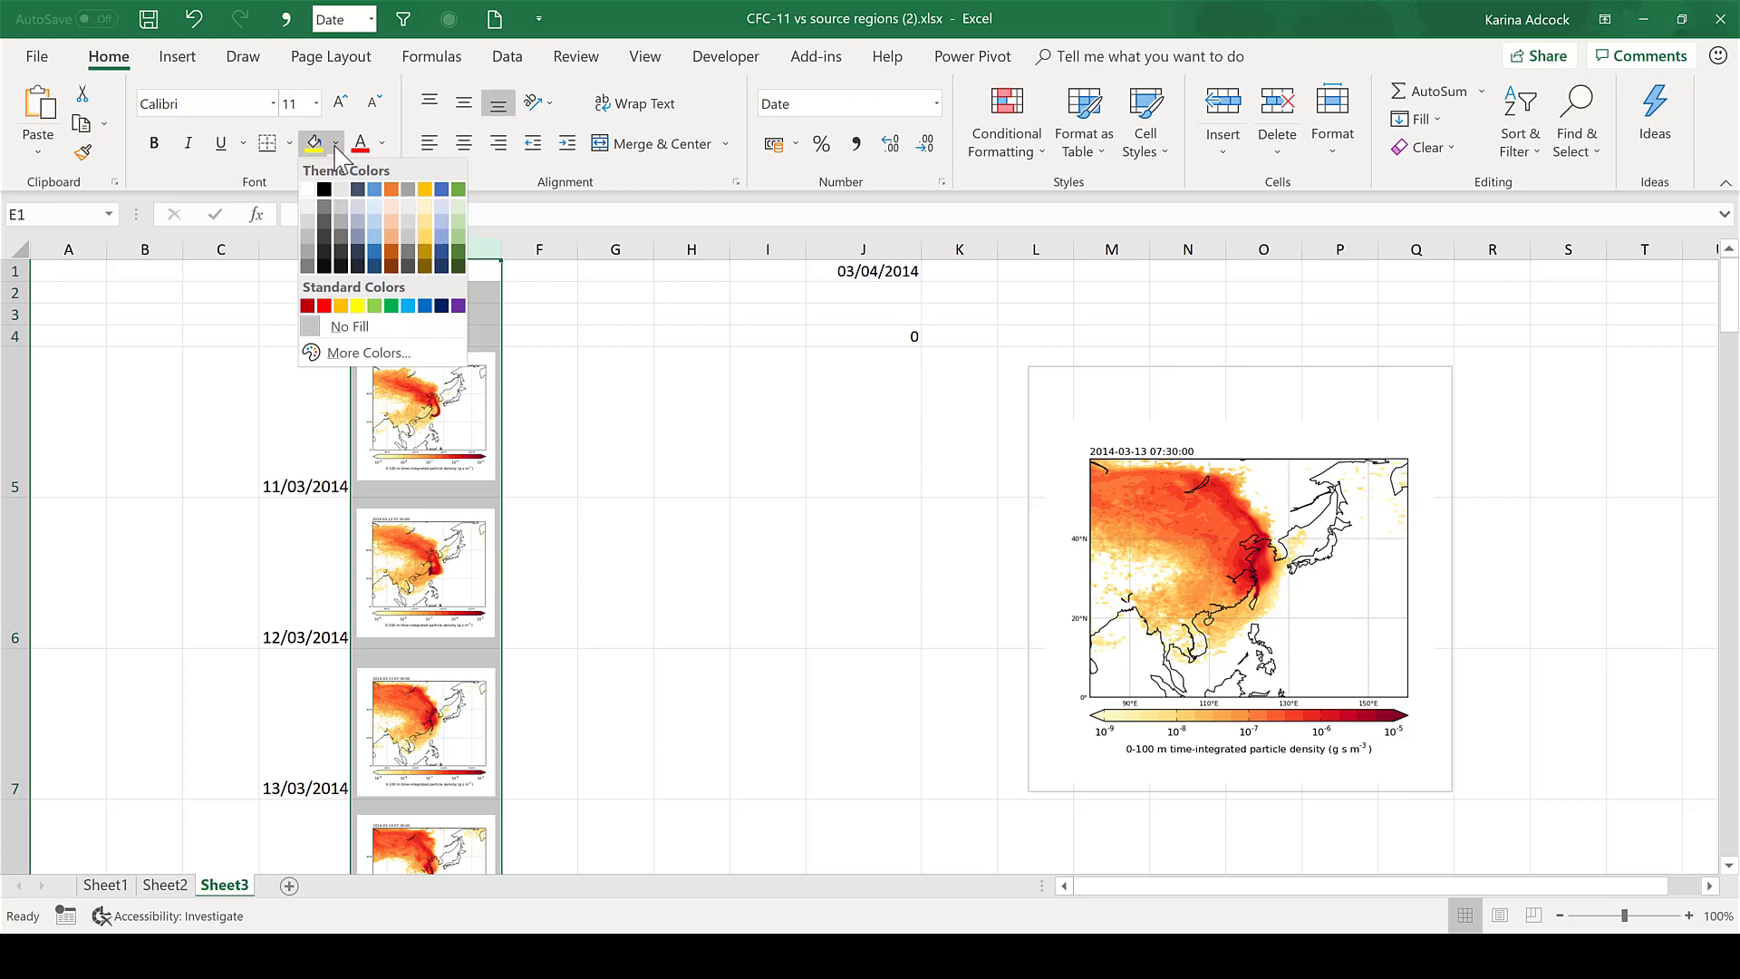
click(308, 192)
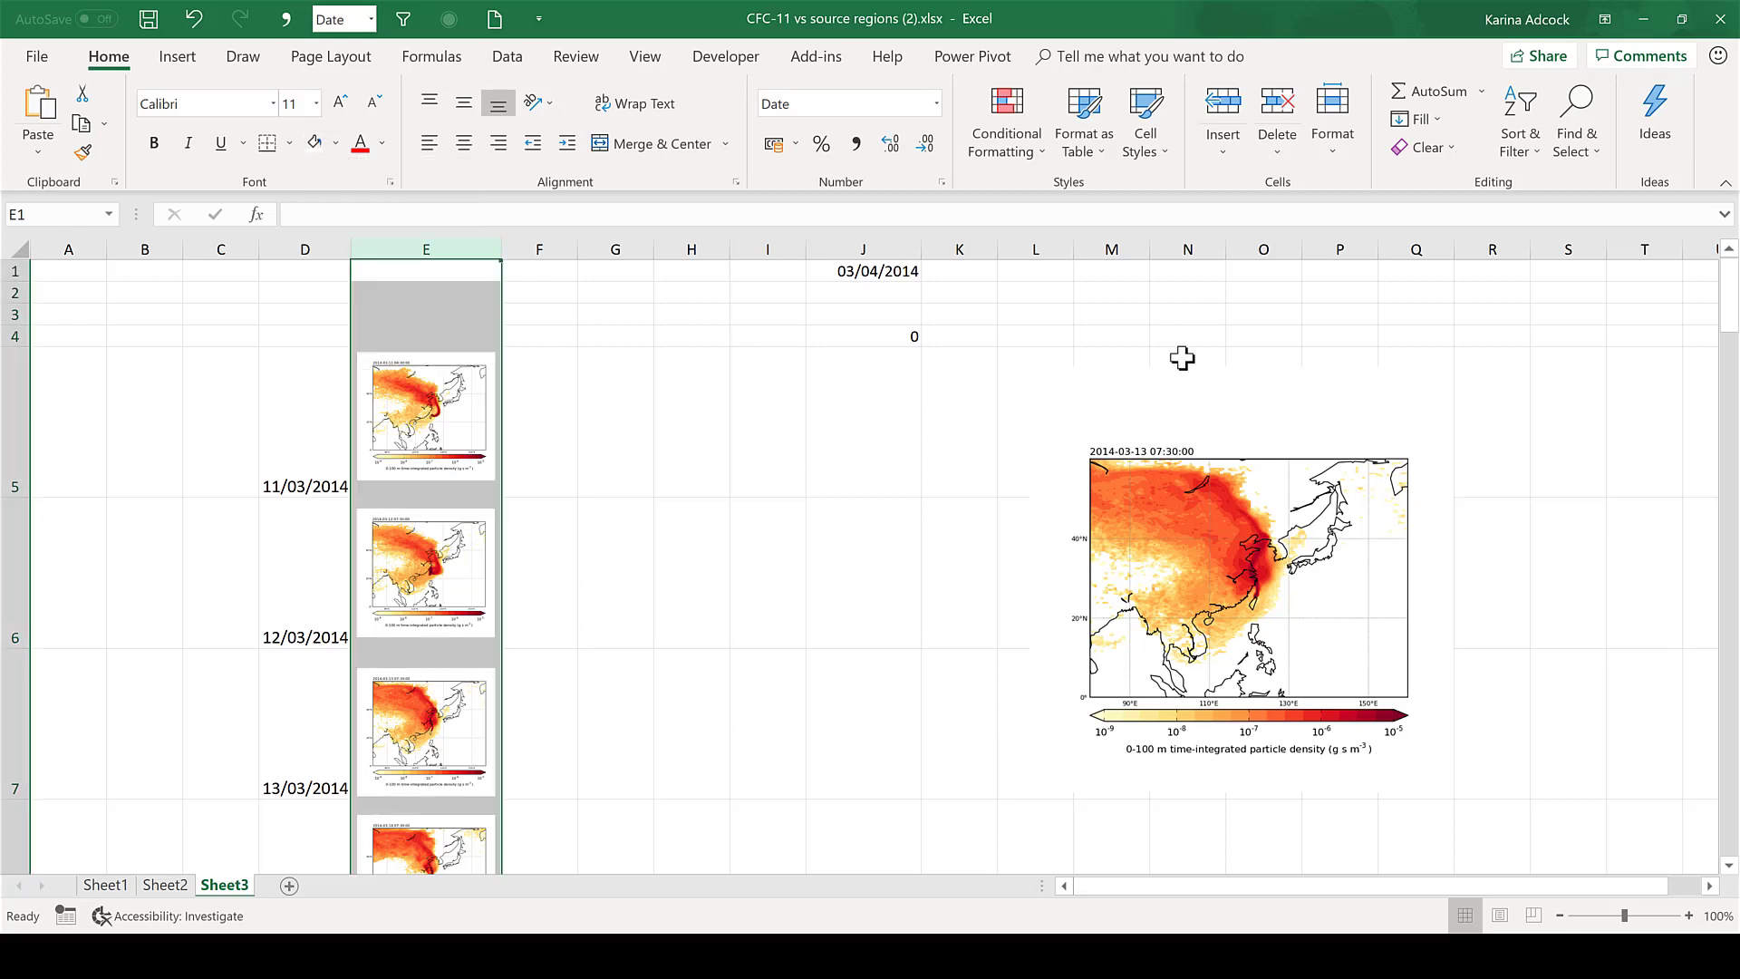
- Give the enlarged linked picture a black picture border and deselect it
click(1147, 379)
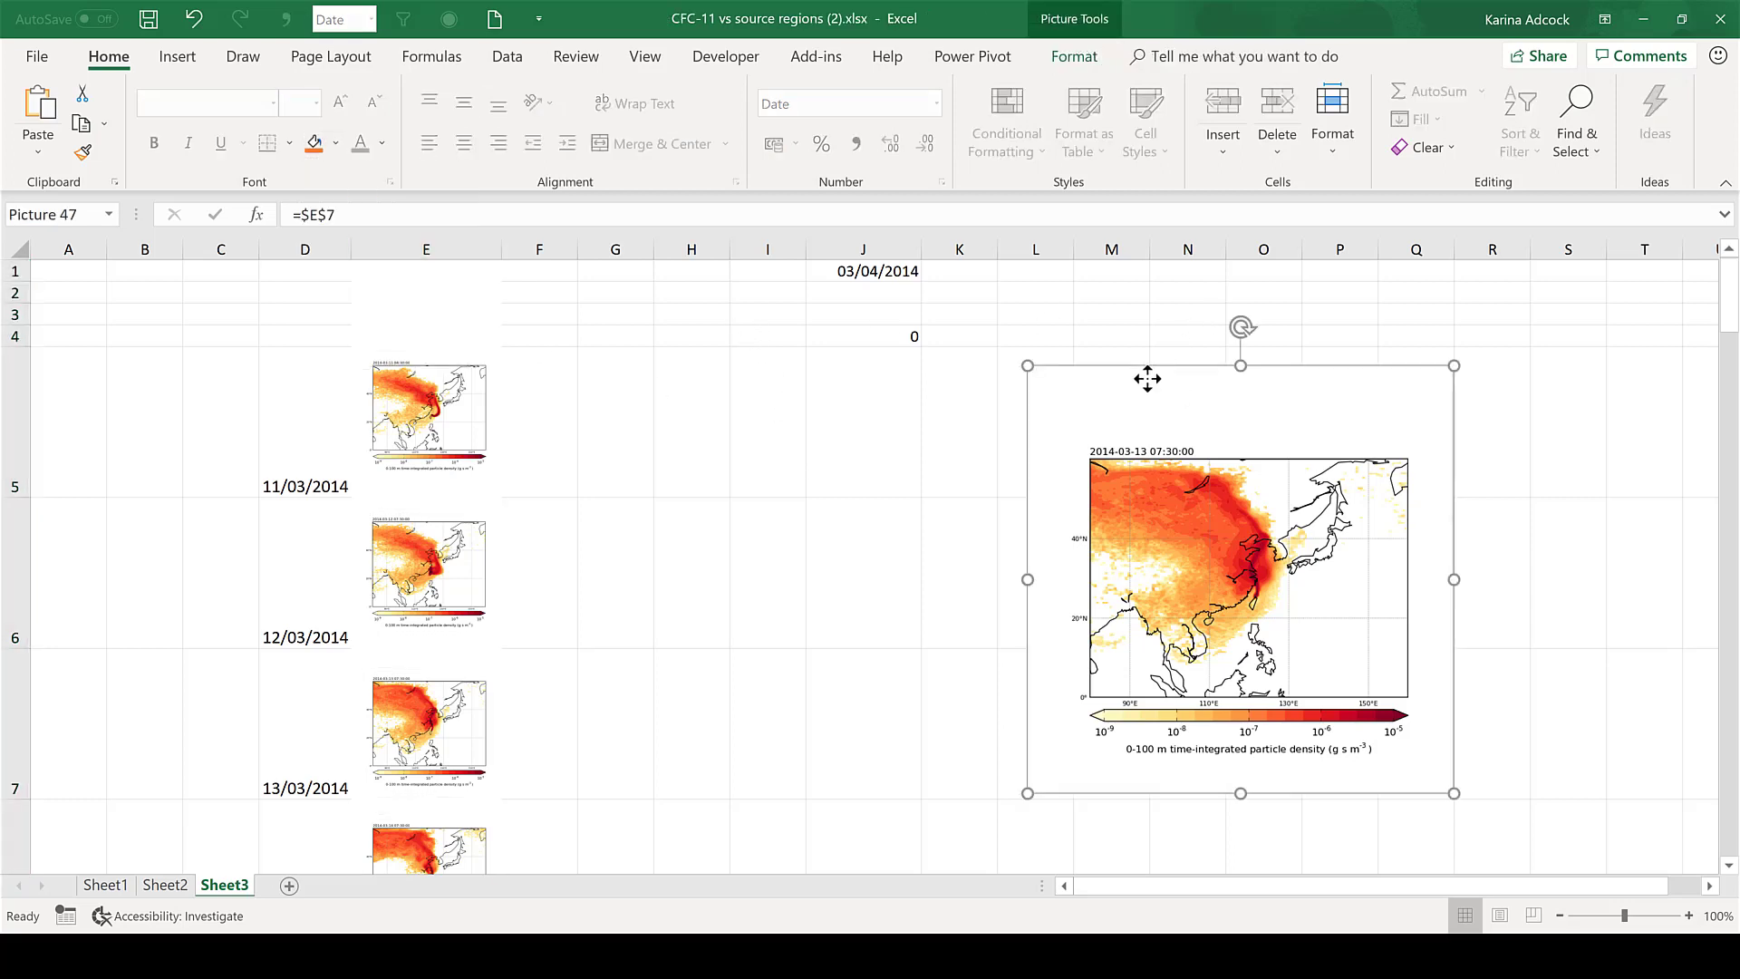
click(1073, 60)
click(1016, 90)
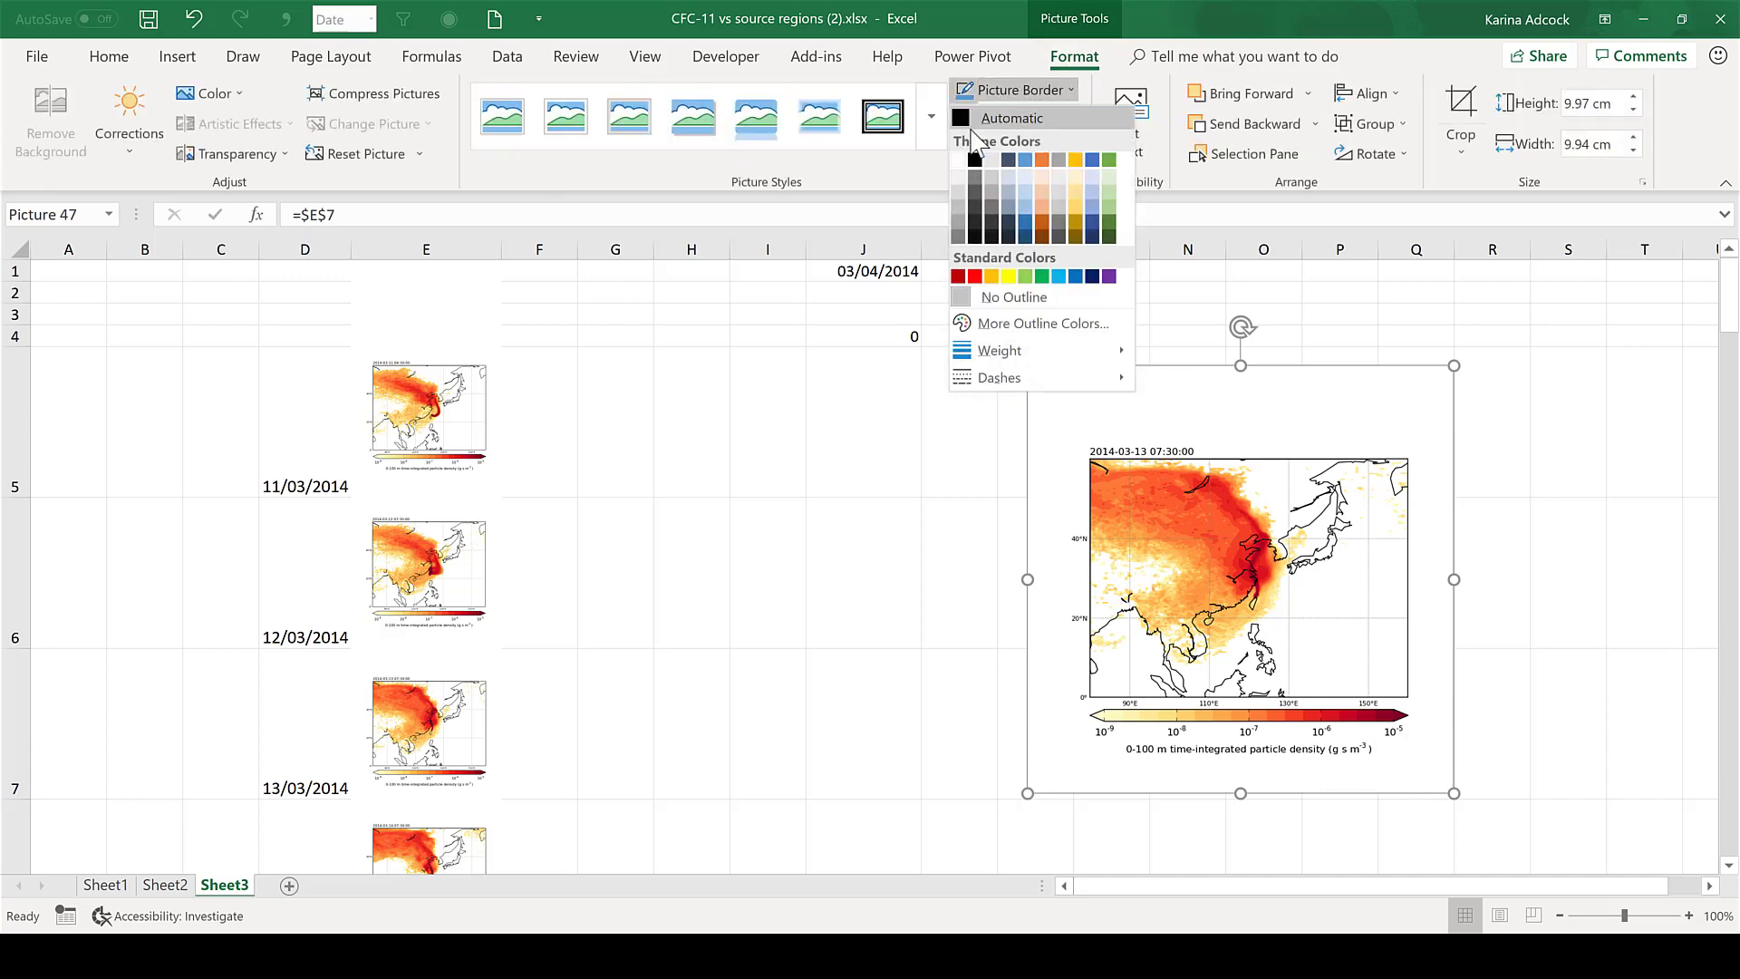
click(975, 161)
click(1014, 291)
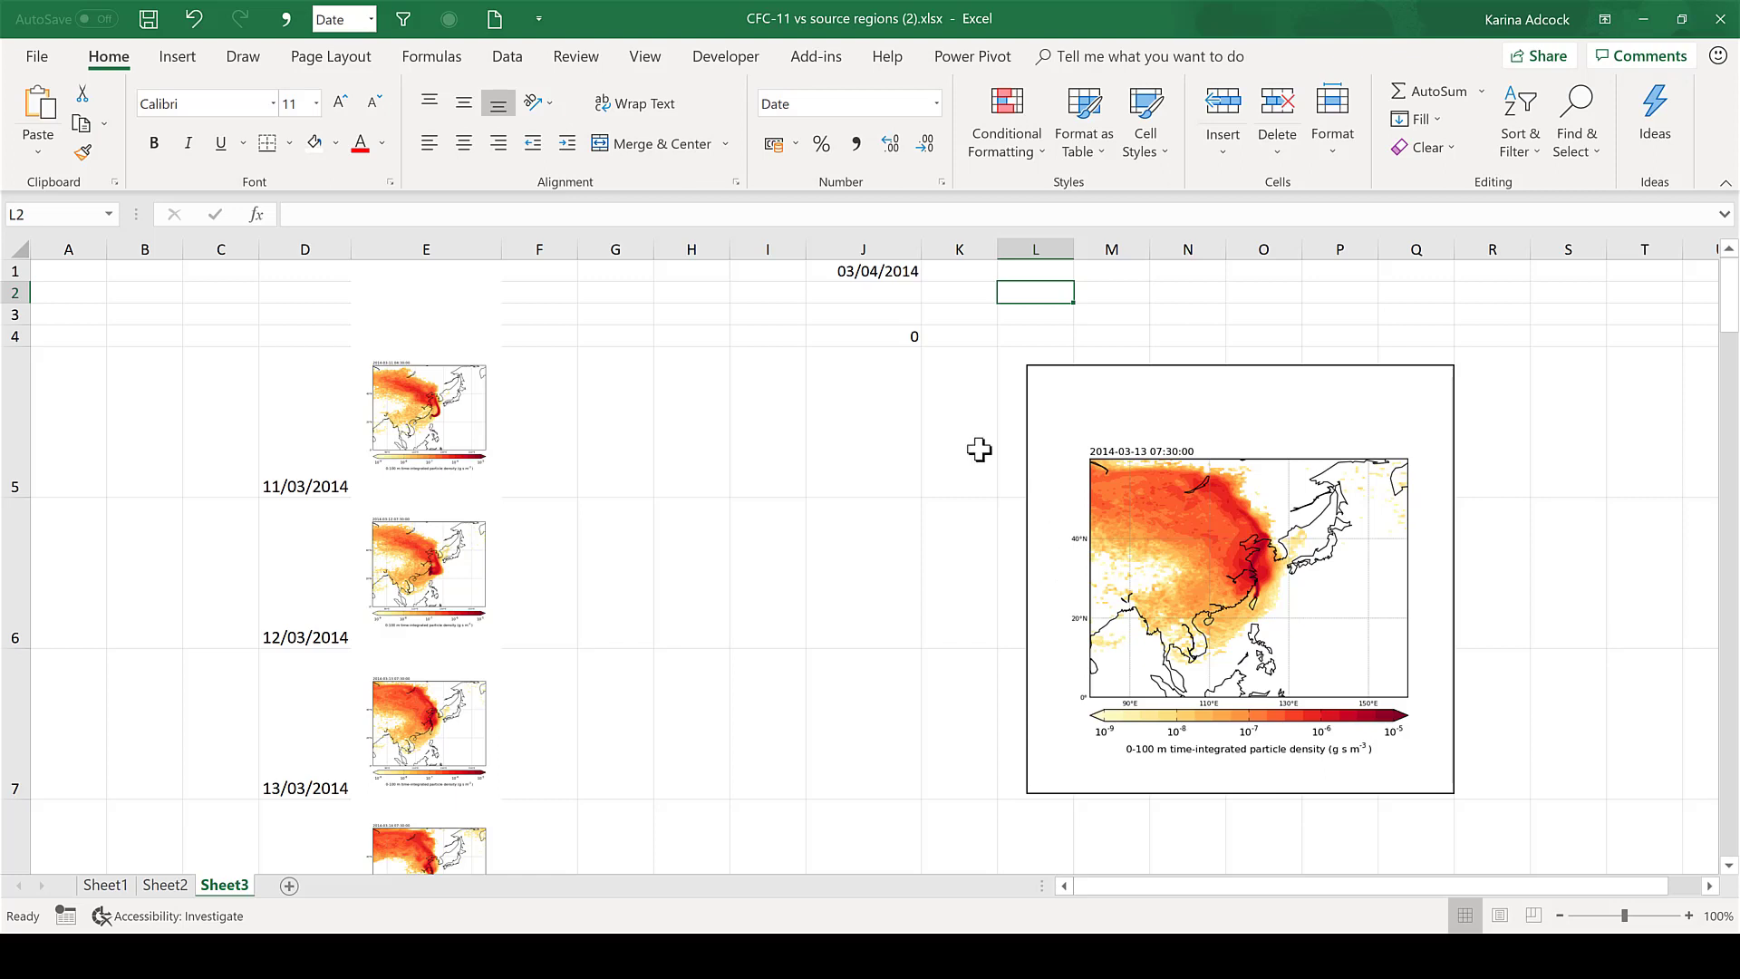
- Try 30/03/2014 in the J1 dropdown, and finish with 02/04/2014 selected
click(1116, 380)
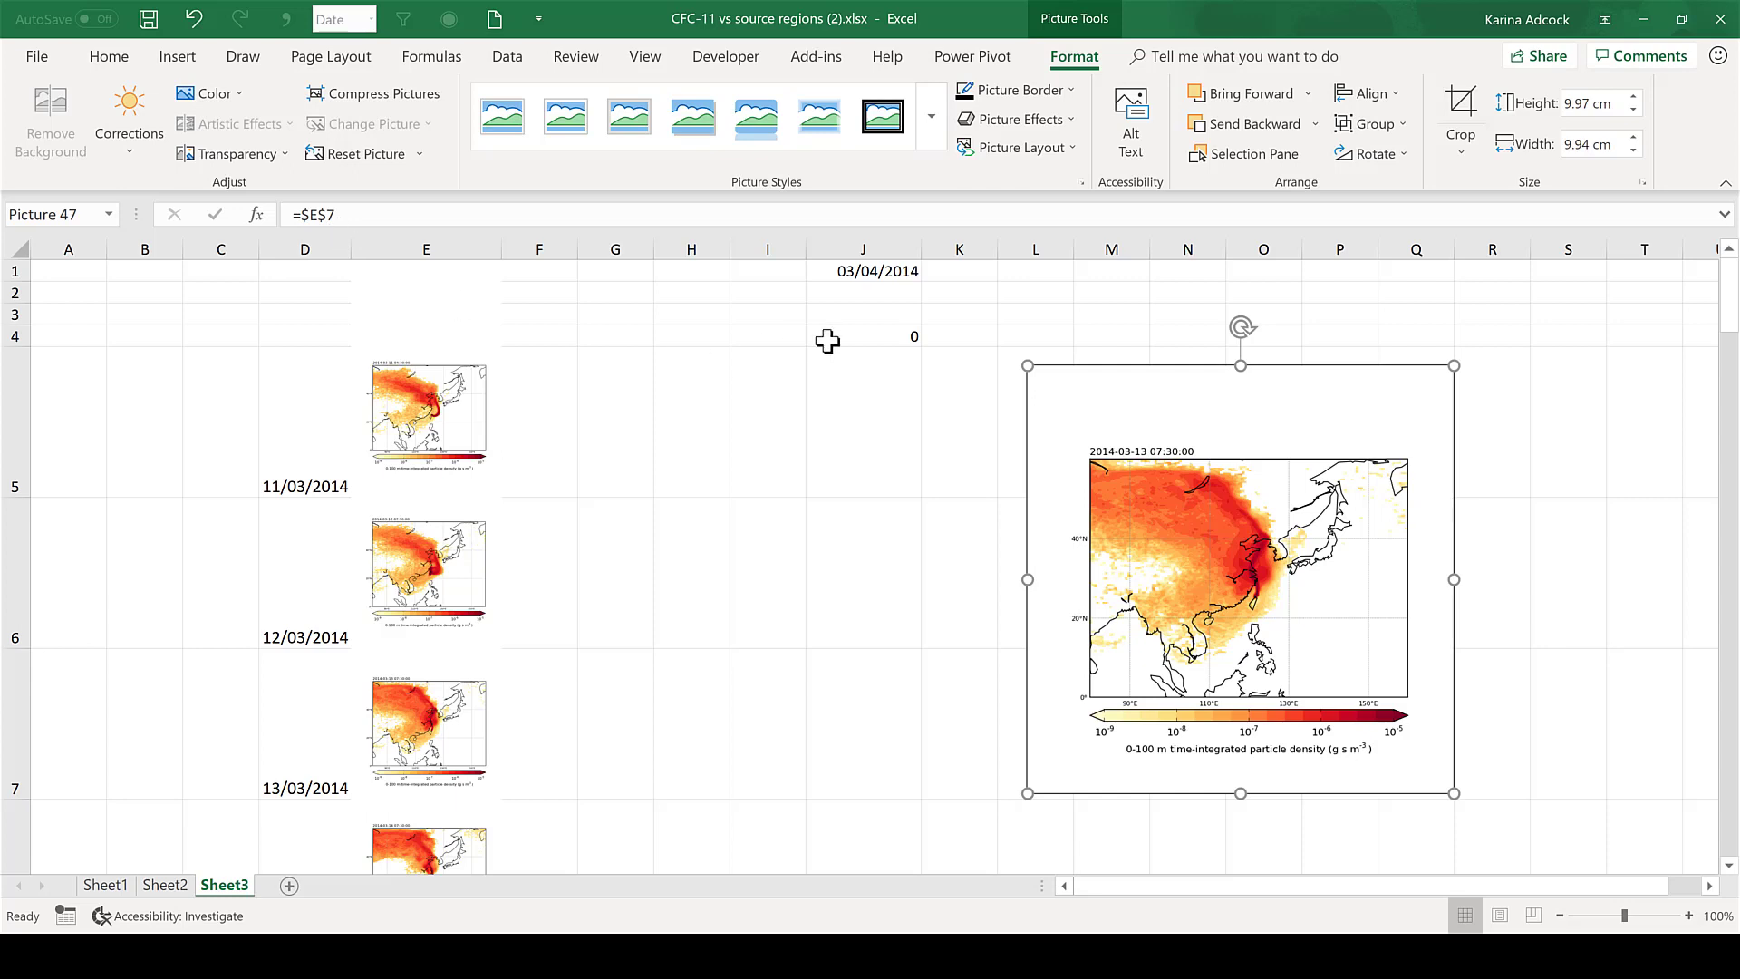
click(1001, 314)
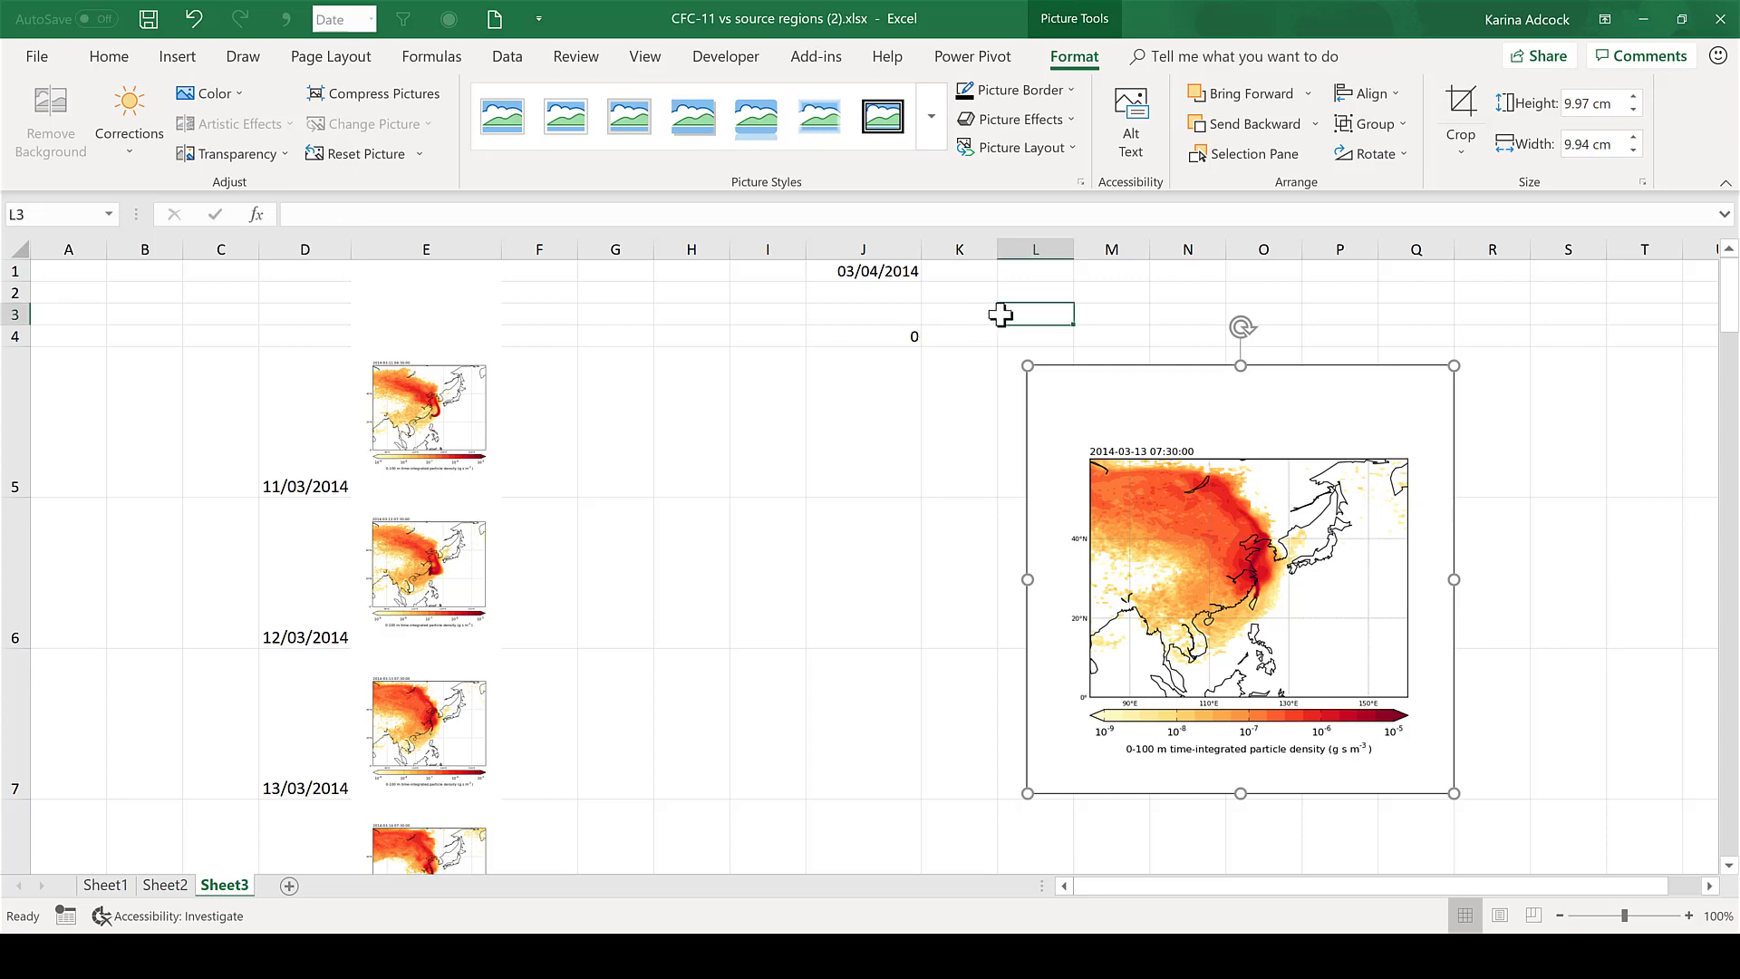
click(905, 269)
click(931, 272)
click(902, 288)
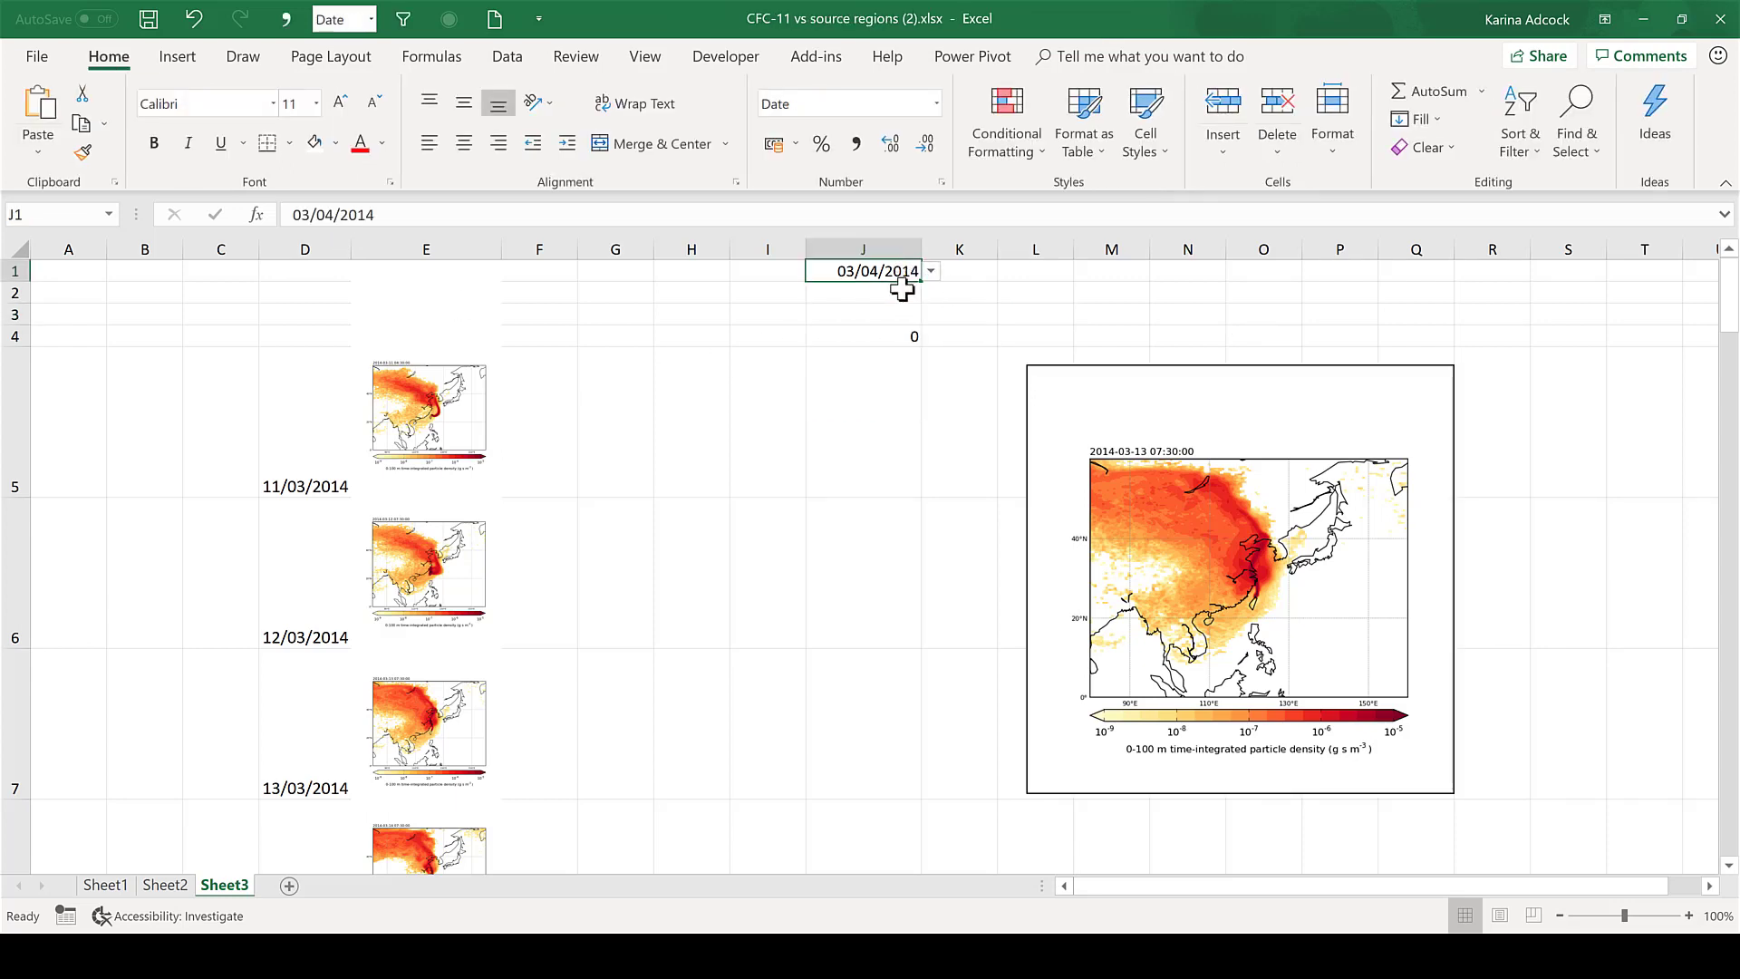
click(930, 272)
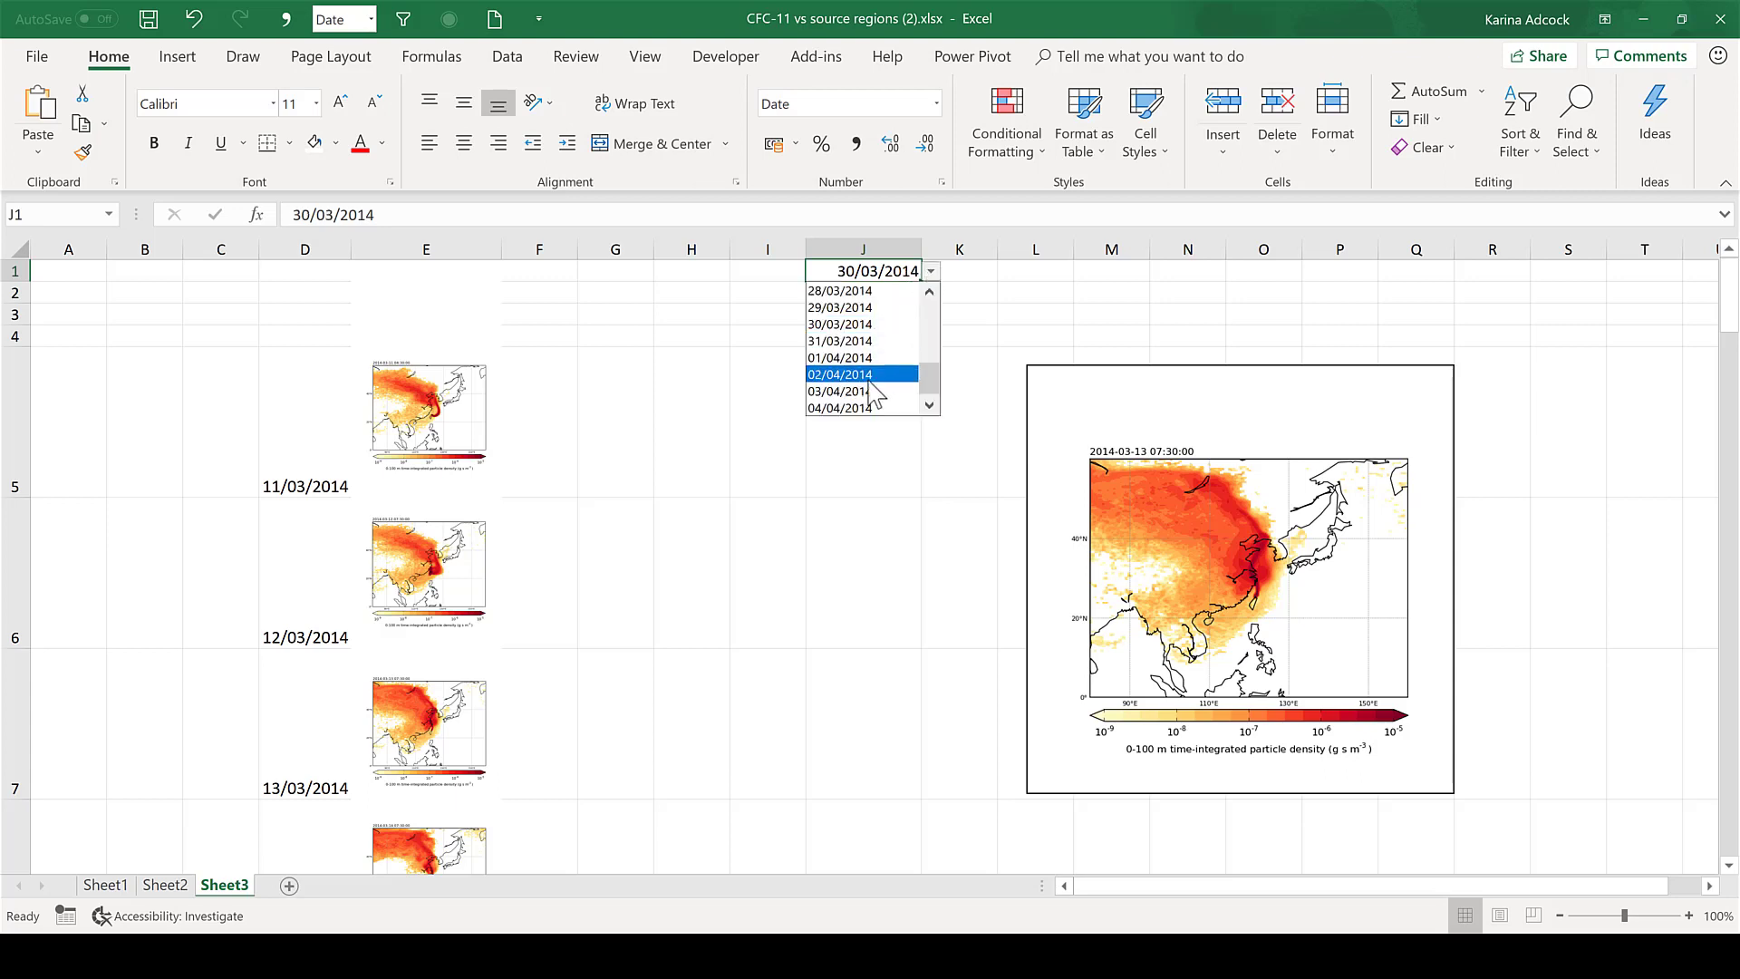
click(881, 373)
- Compare the INDEX/MATCH formula in J4 with the cell reference used by the linked picture
click(861, 338)
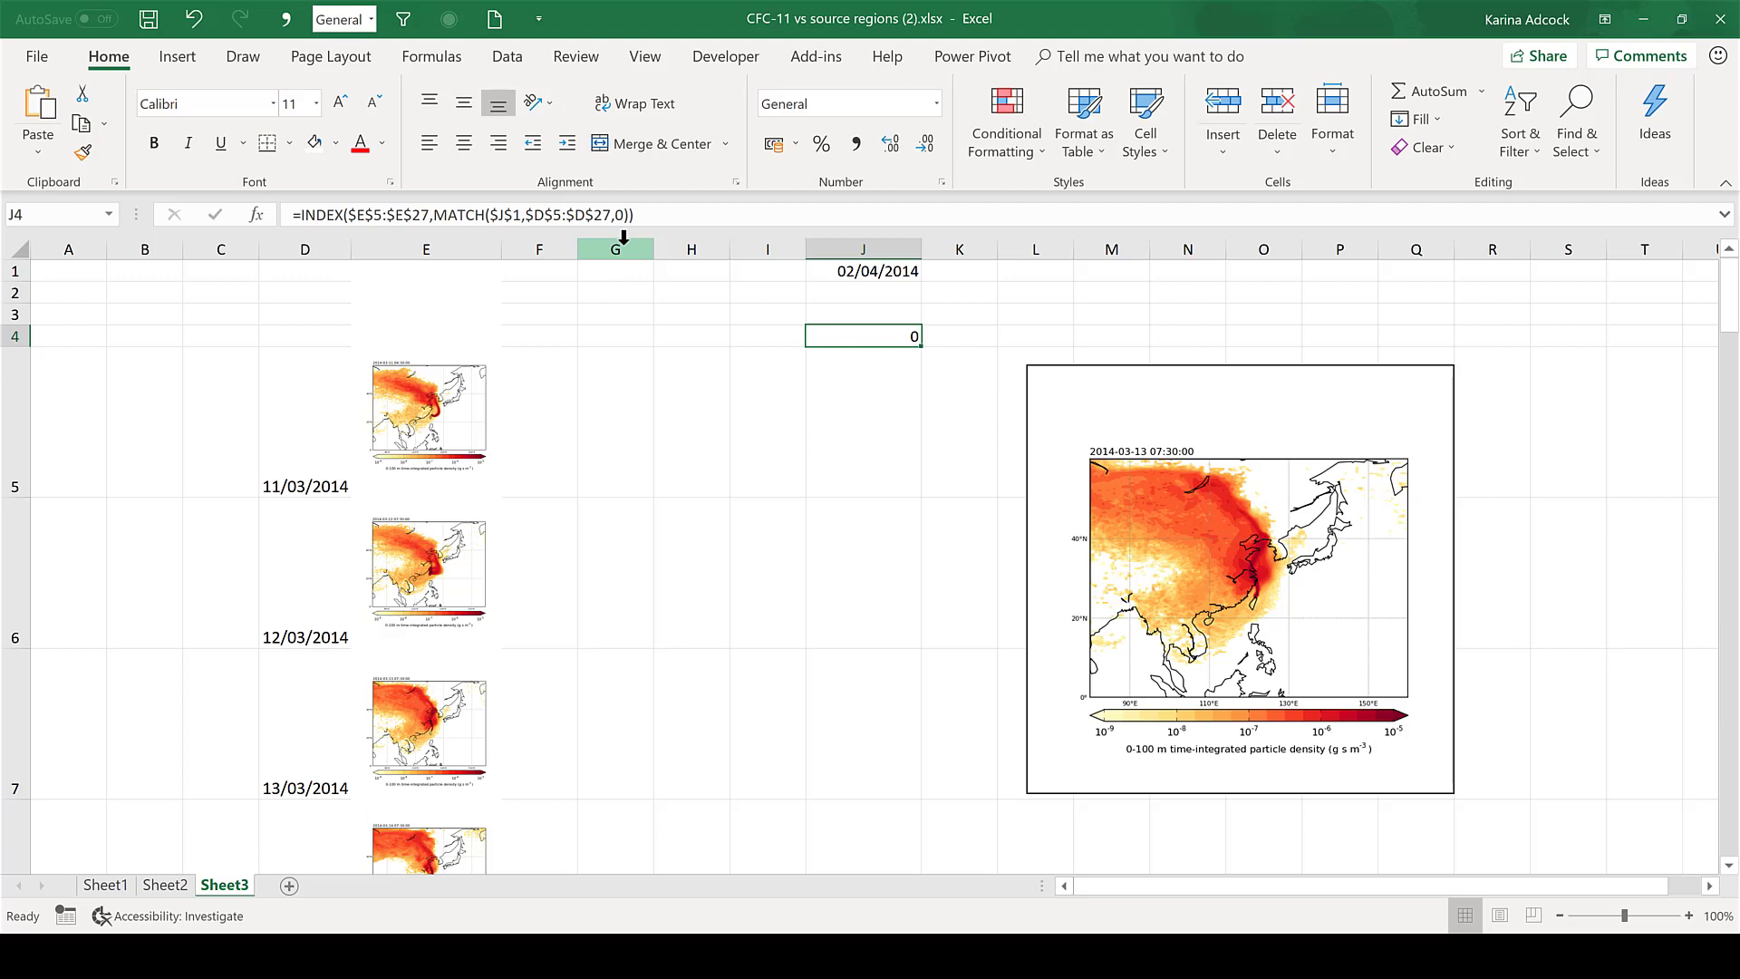
click(1124, 396)
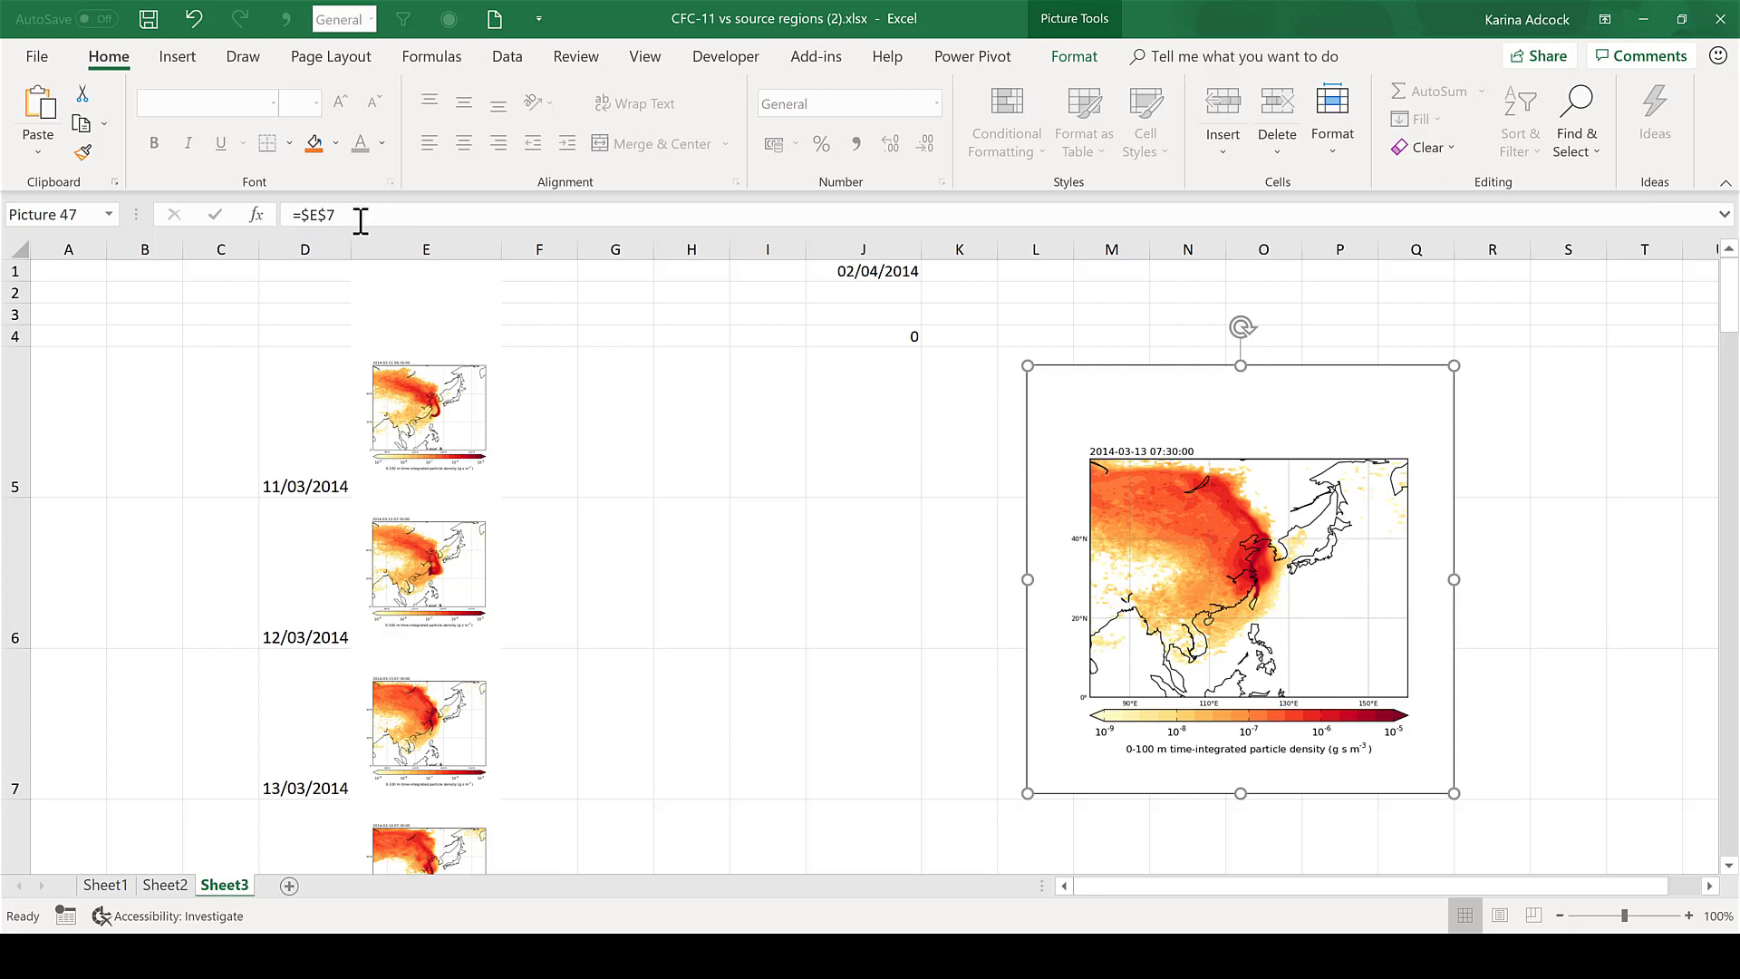
click(775, 377)
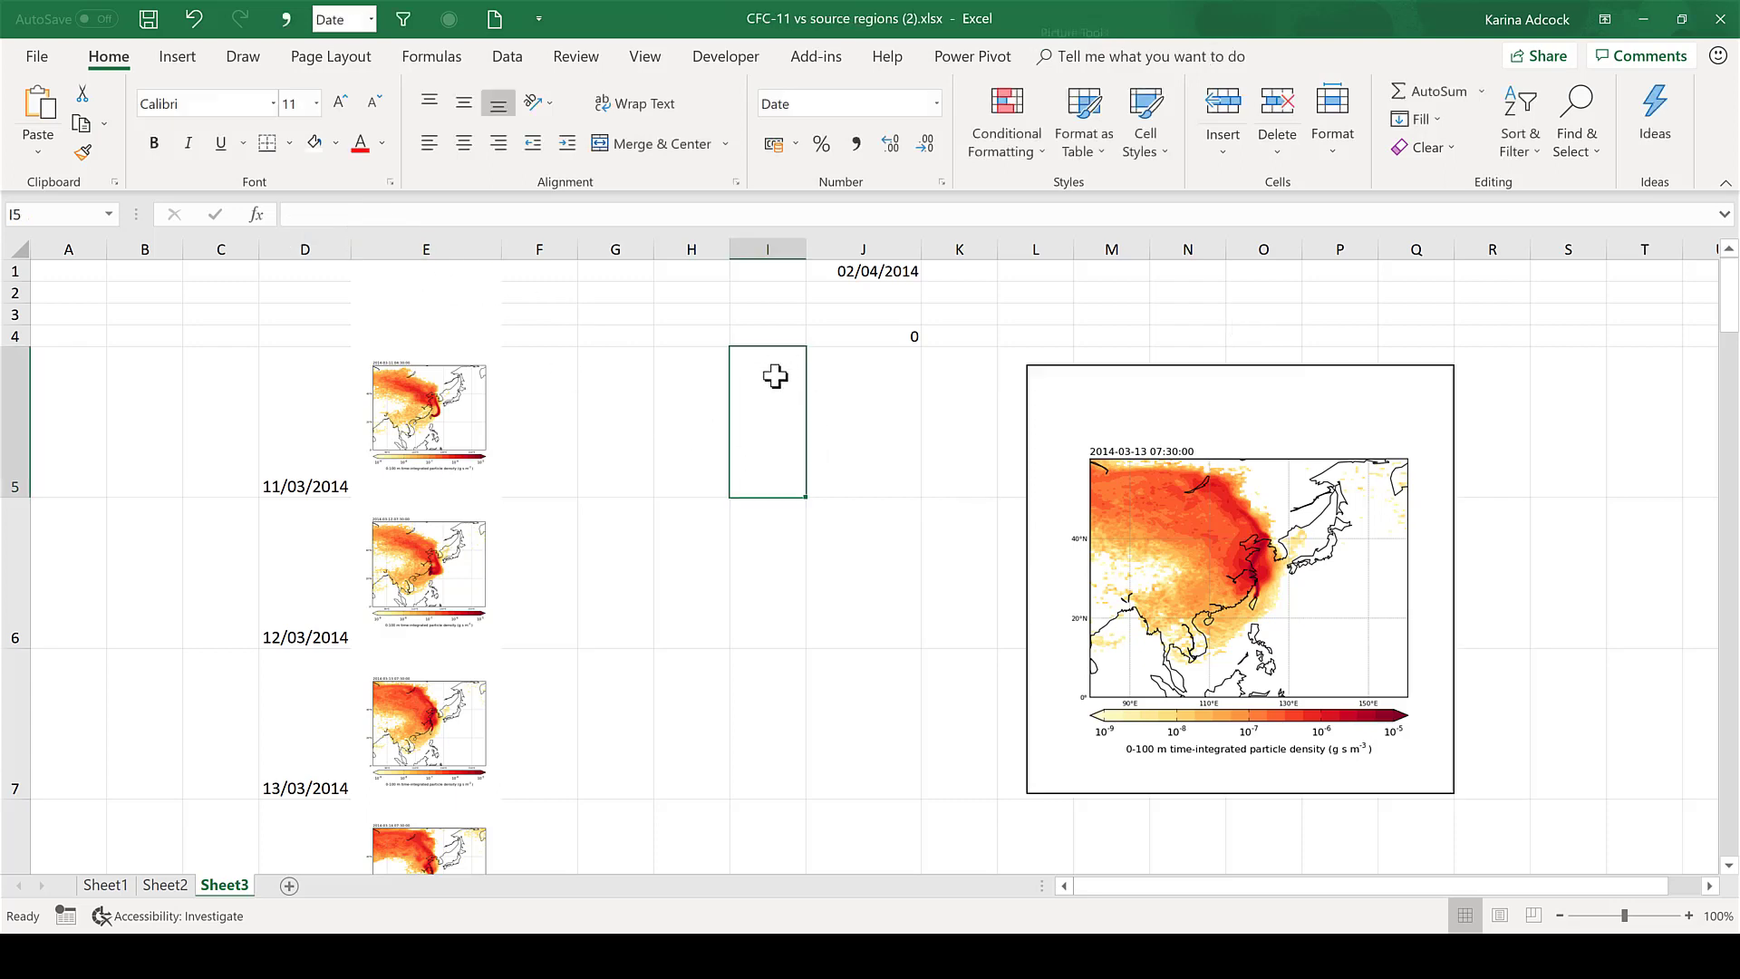
- Copy the full INDEX/MATCH formula text from J4 and leave the cell's formula unedited
click(876, 341)
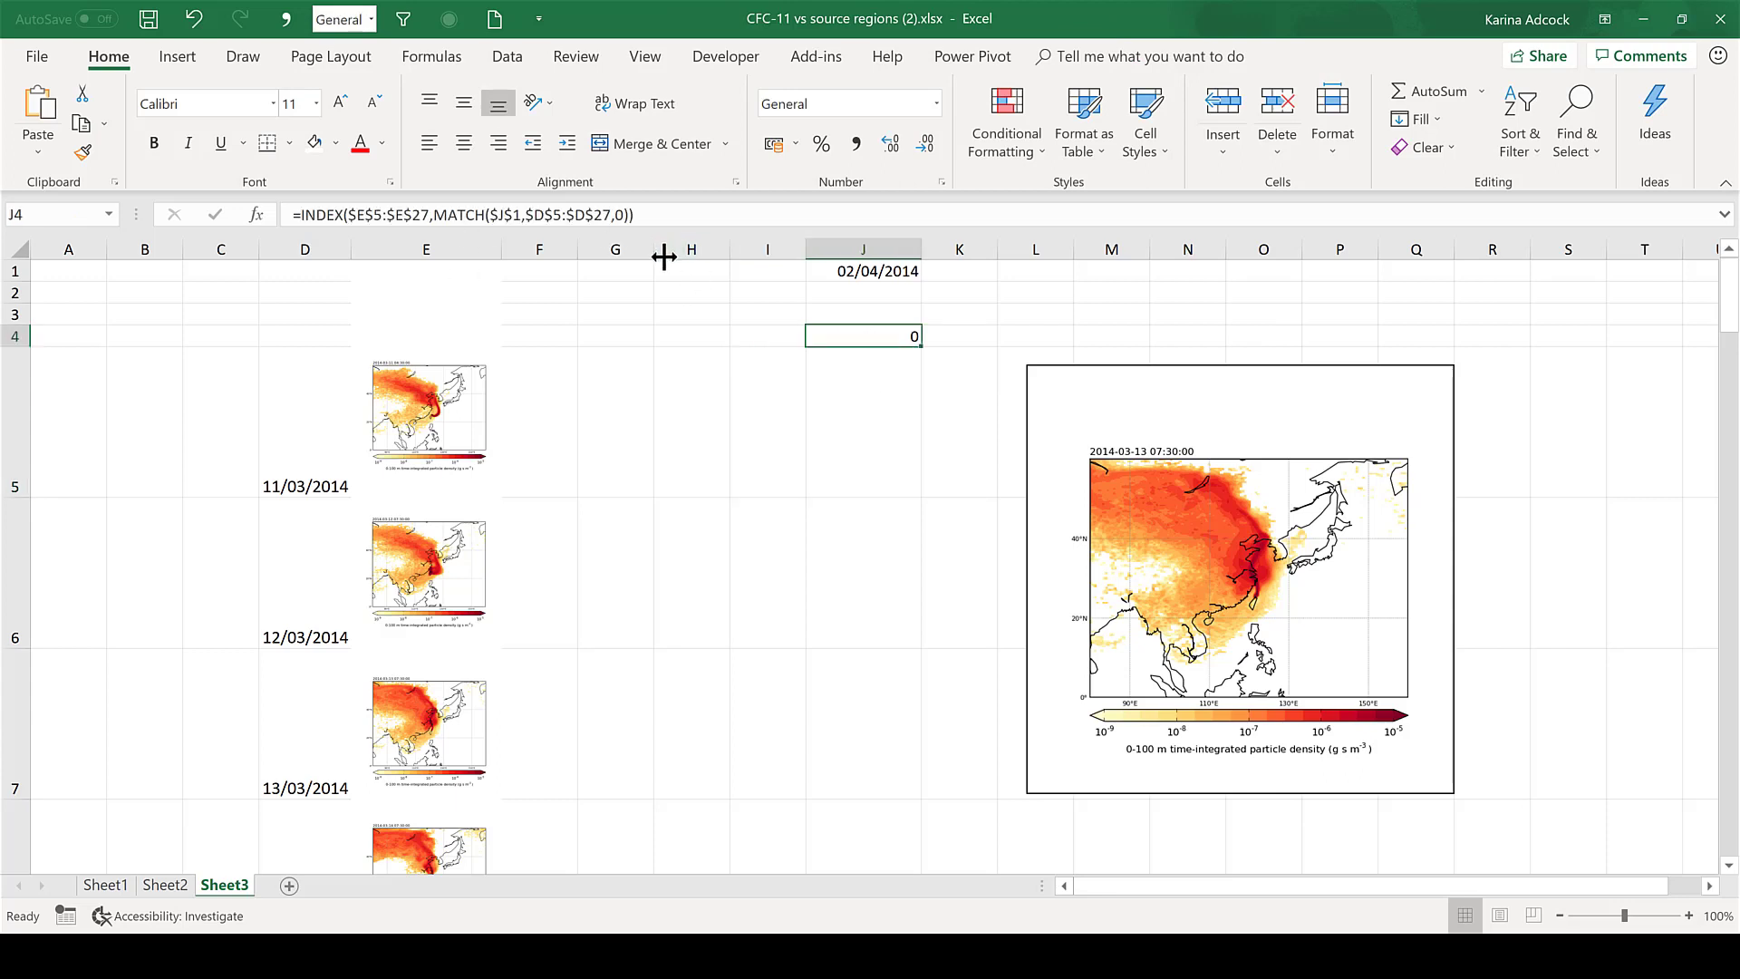
drag(647, 220, 290, 216)
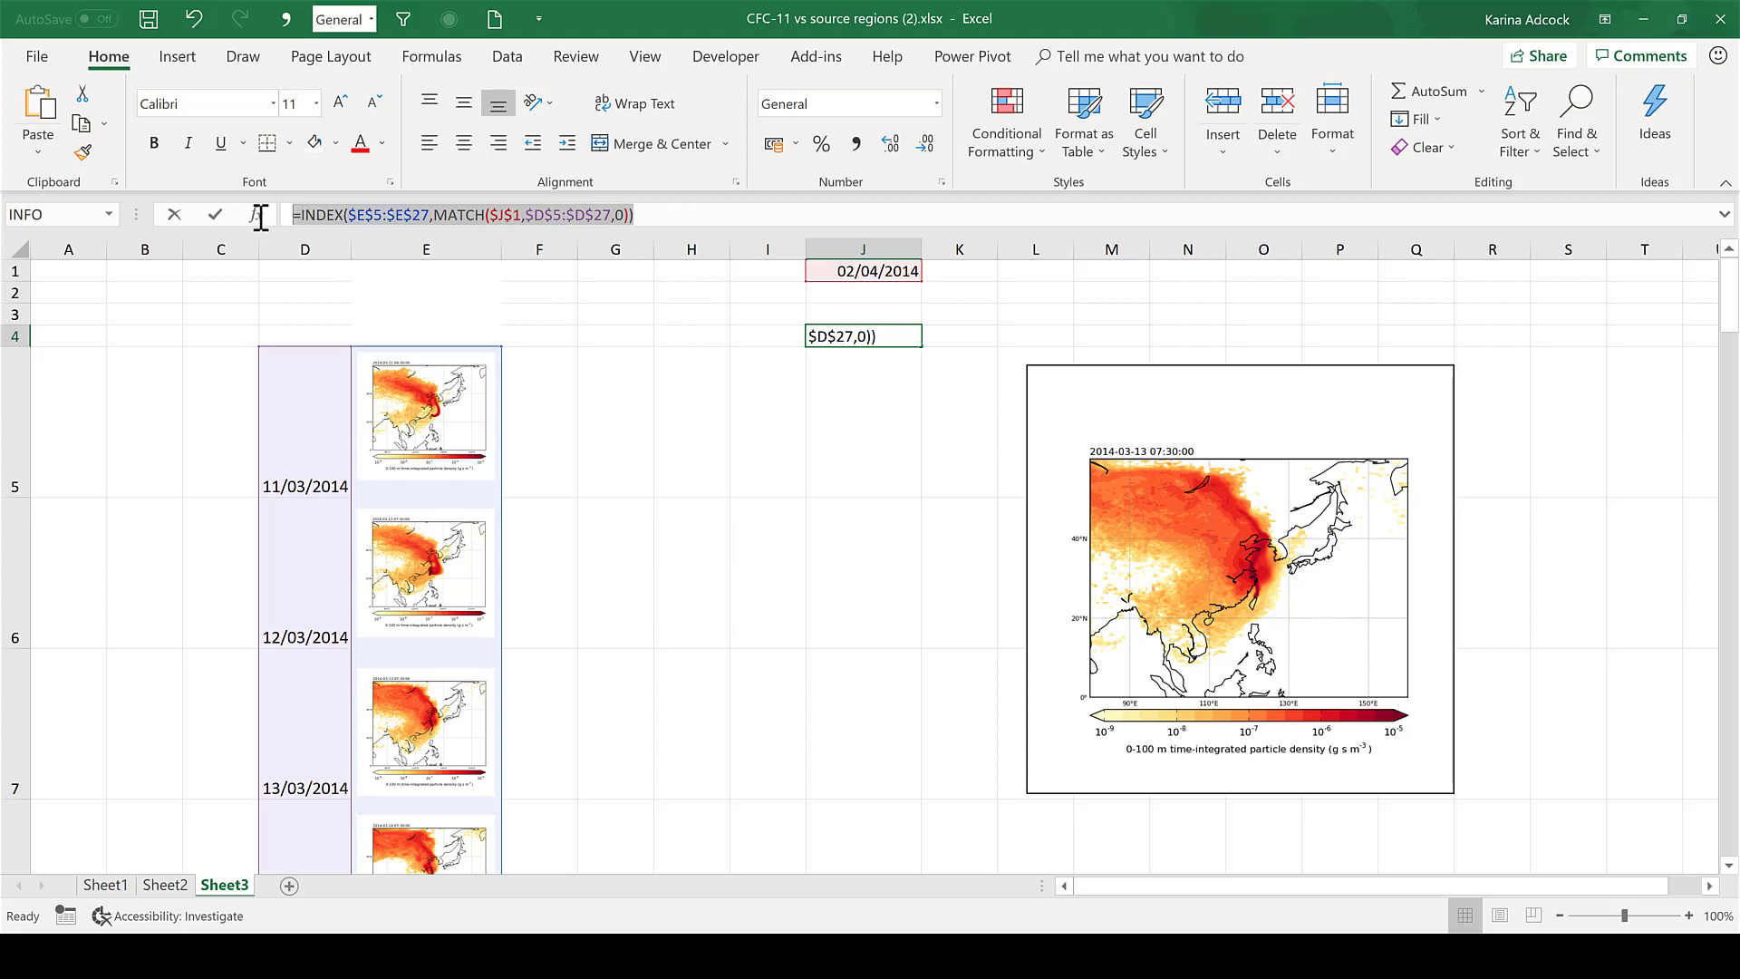
key(ctrl+c)
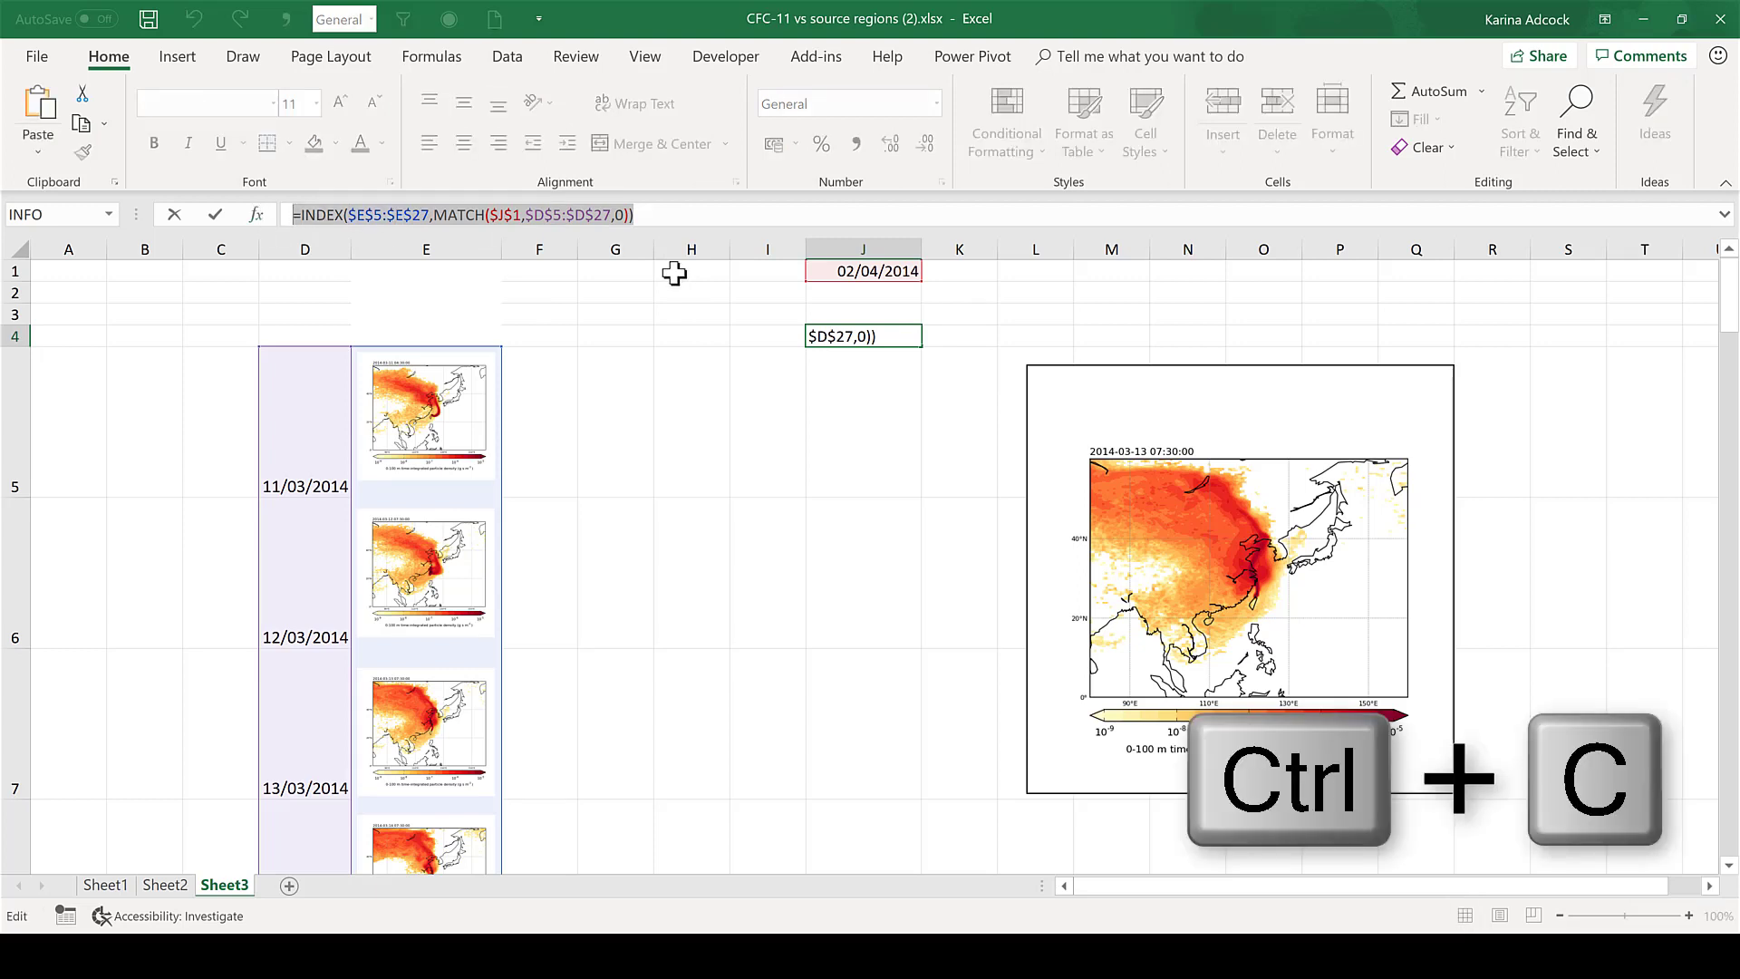
key(Escape)
click(734, 300)
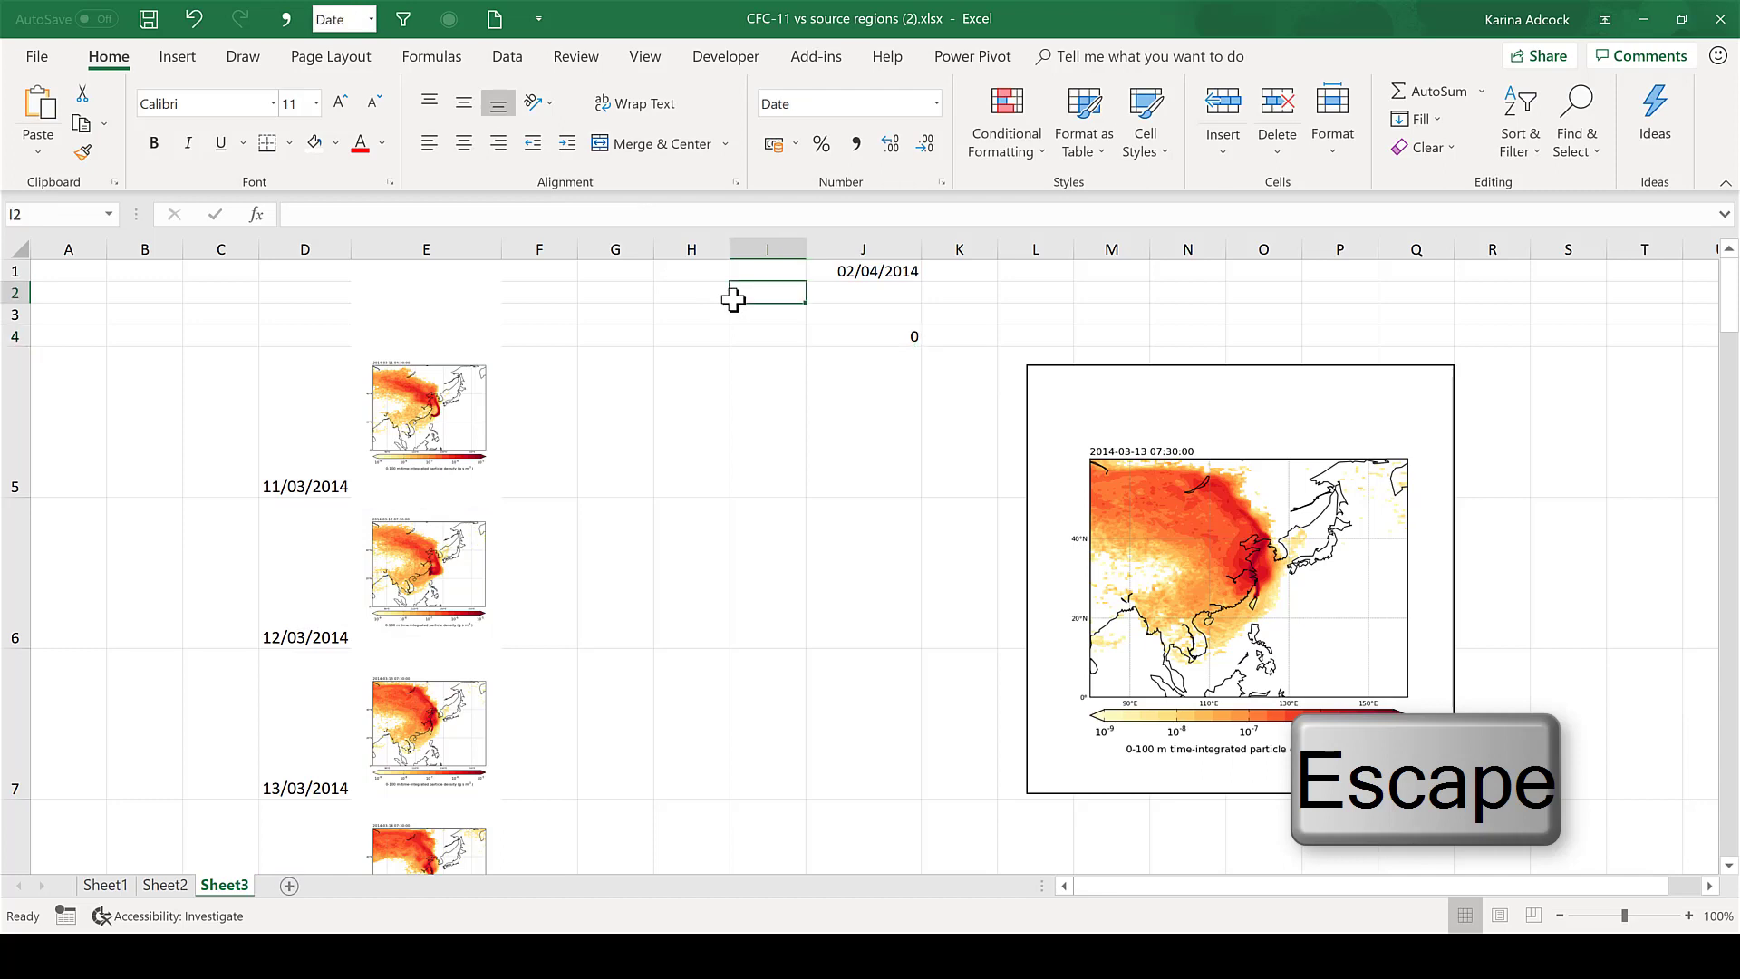
- Create a workbook-scoped name map that refers to the copied formula =INDEX($E$5:$E$27,MATCH($J$1,$D$5:$D$27,0))
click(435, 58)
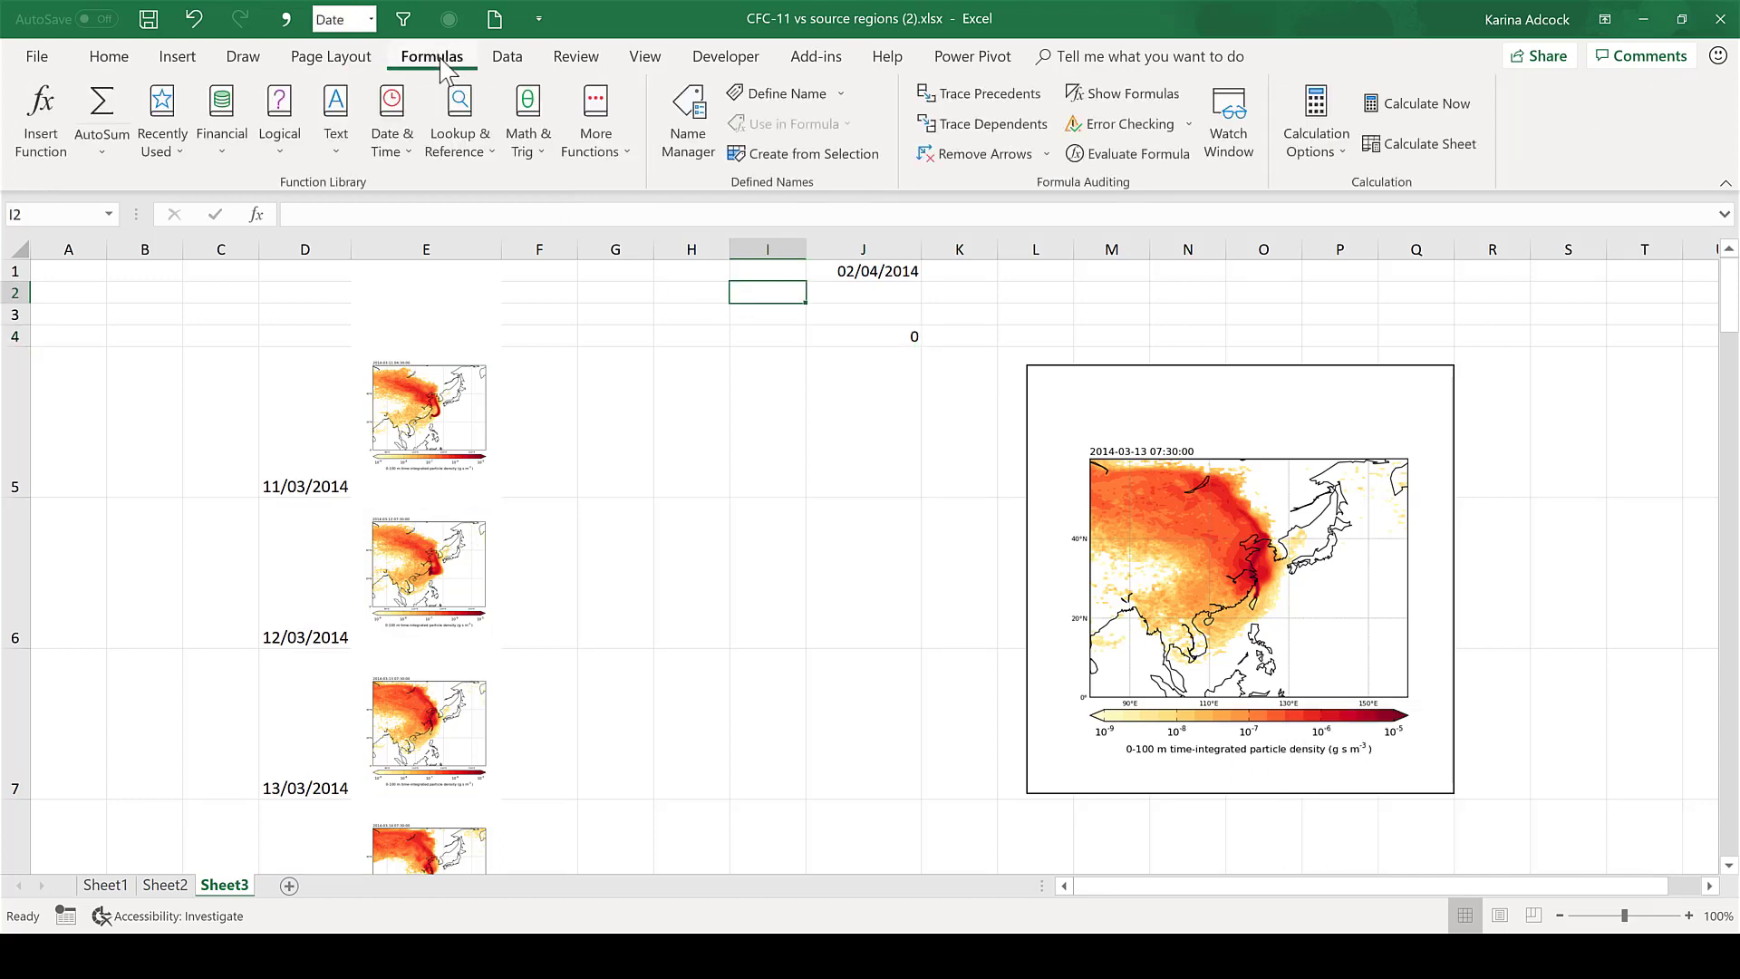
click(685, 145)
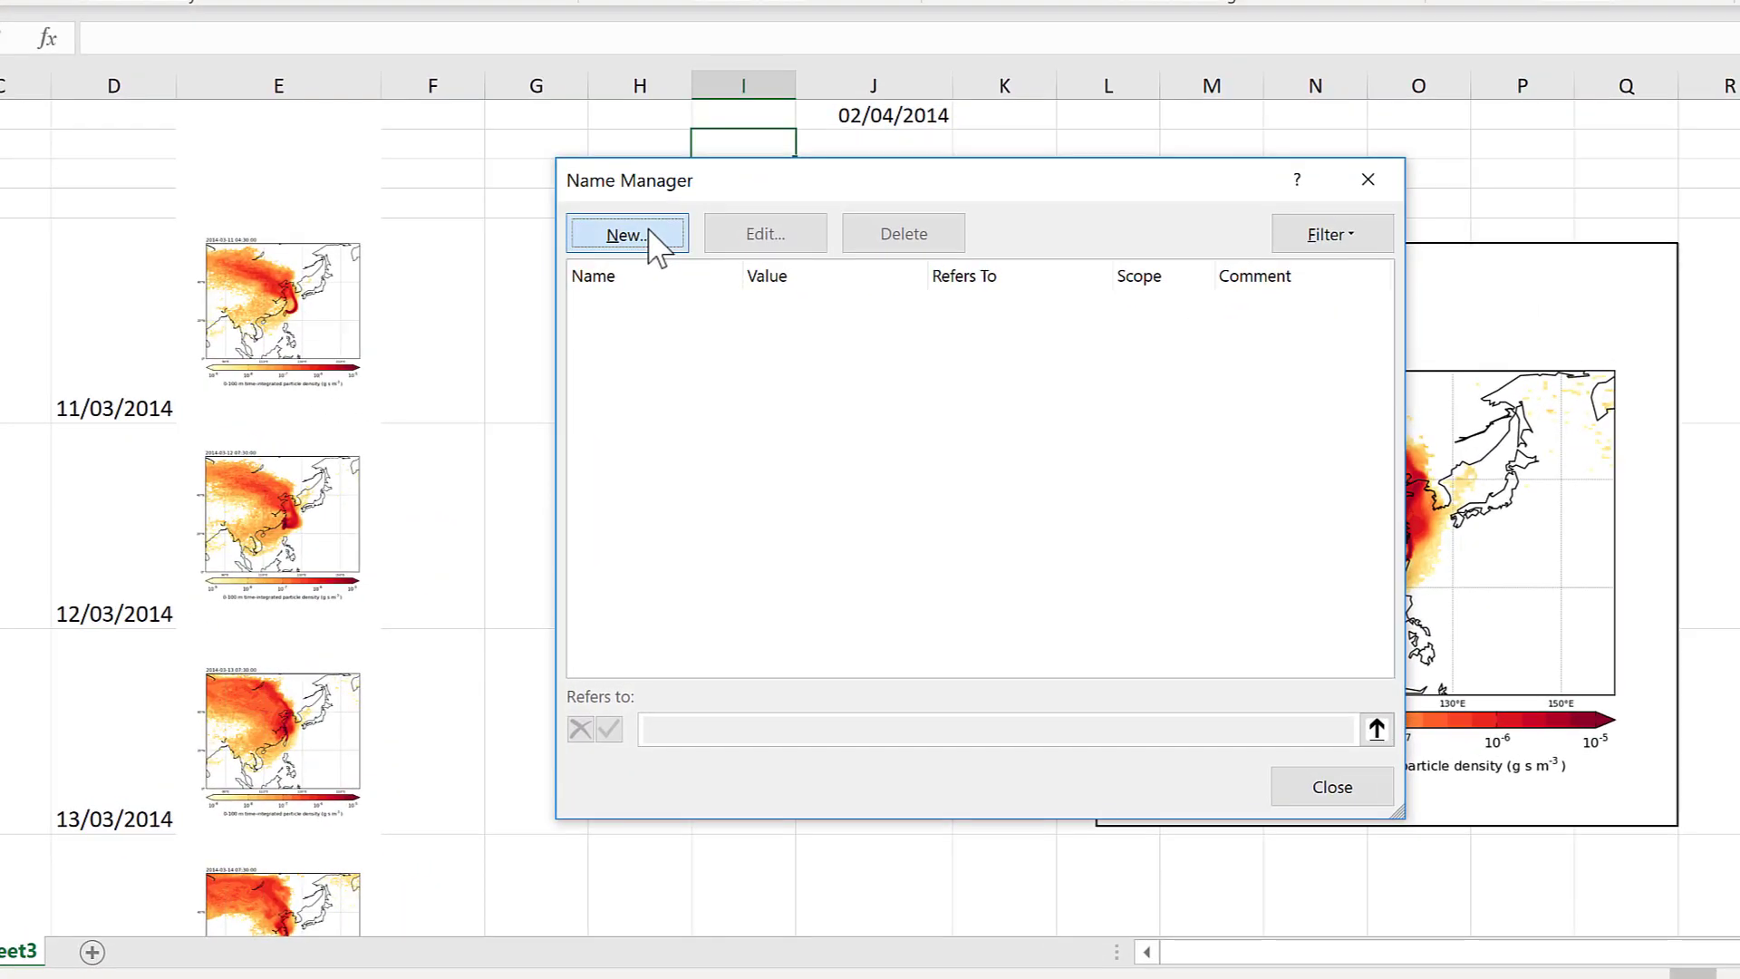
click(649, 238)
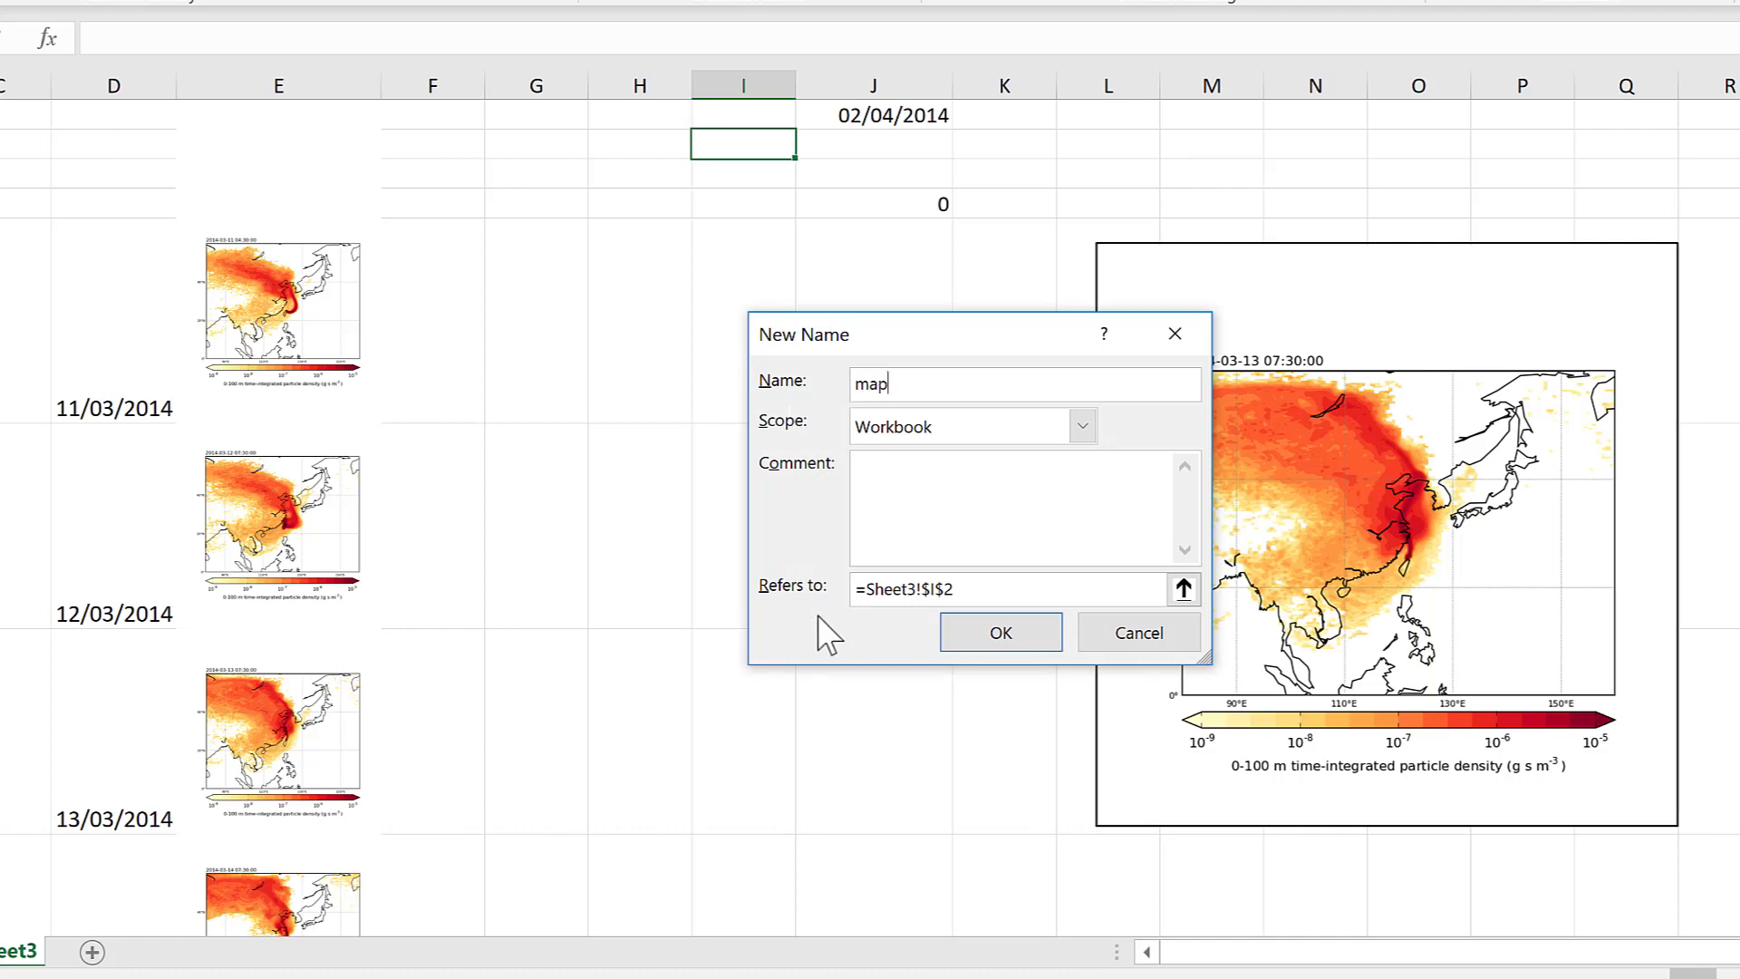
drag(990, 590, 846, 580)
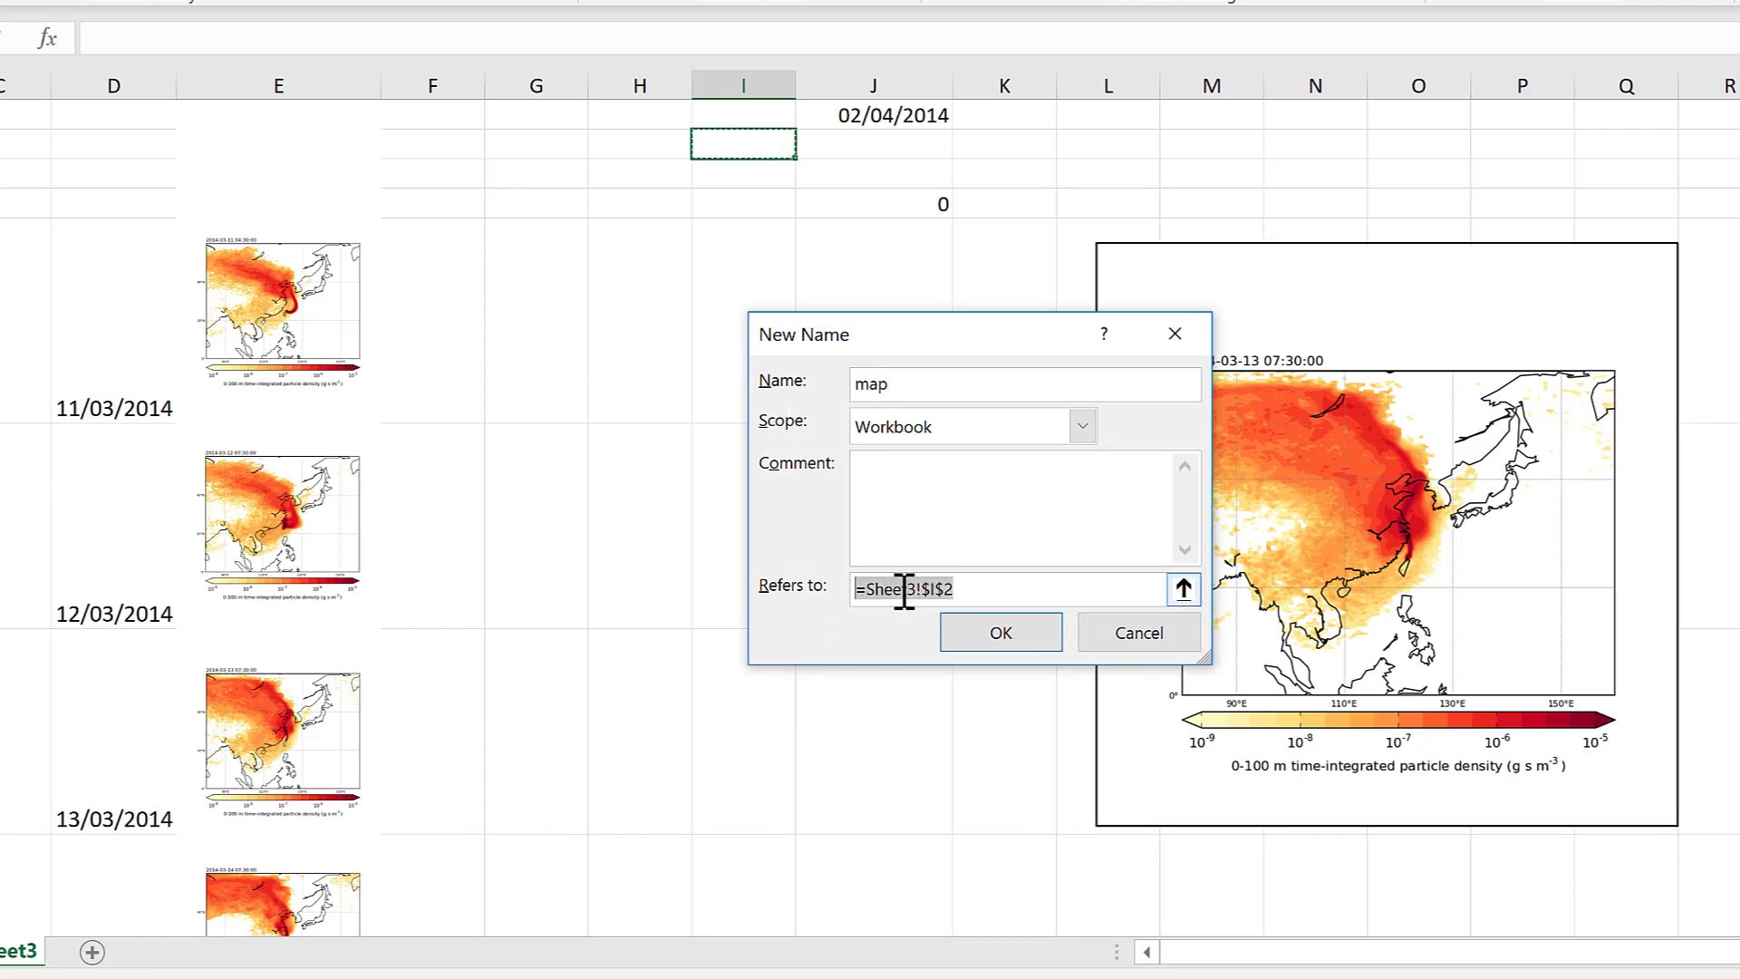
key(BackSpace)
key(ctrl+v)
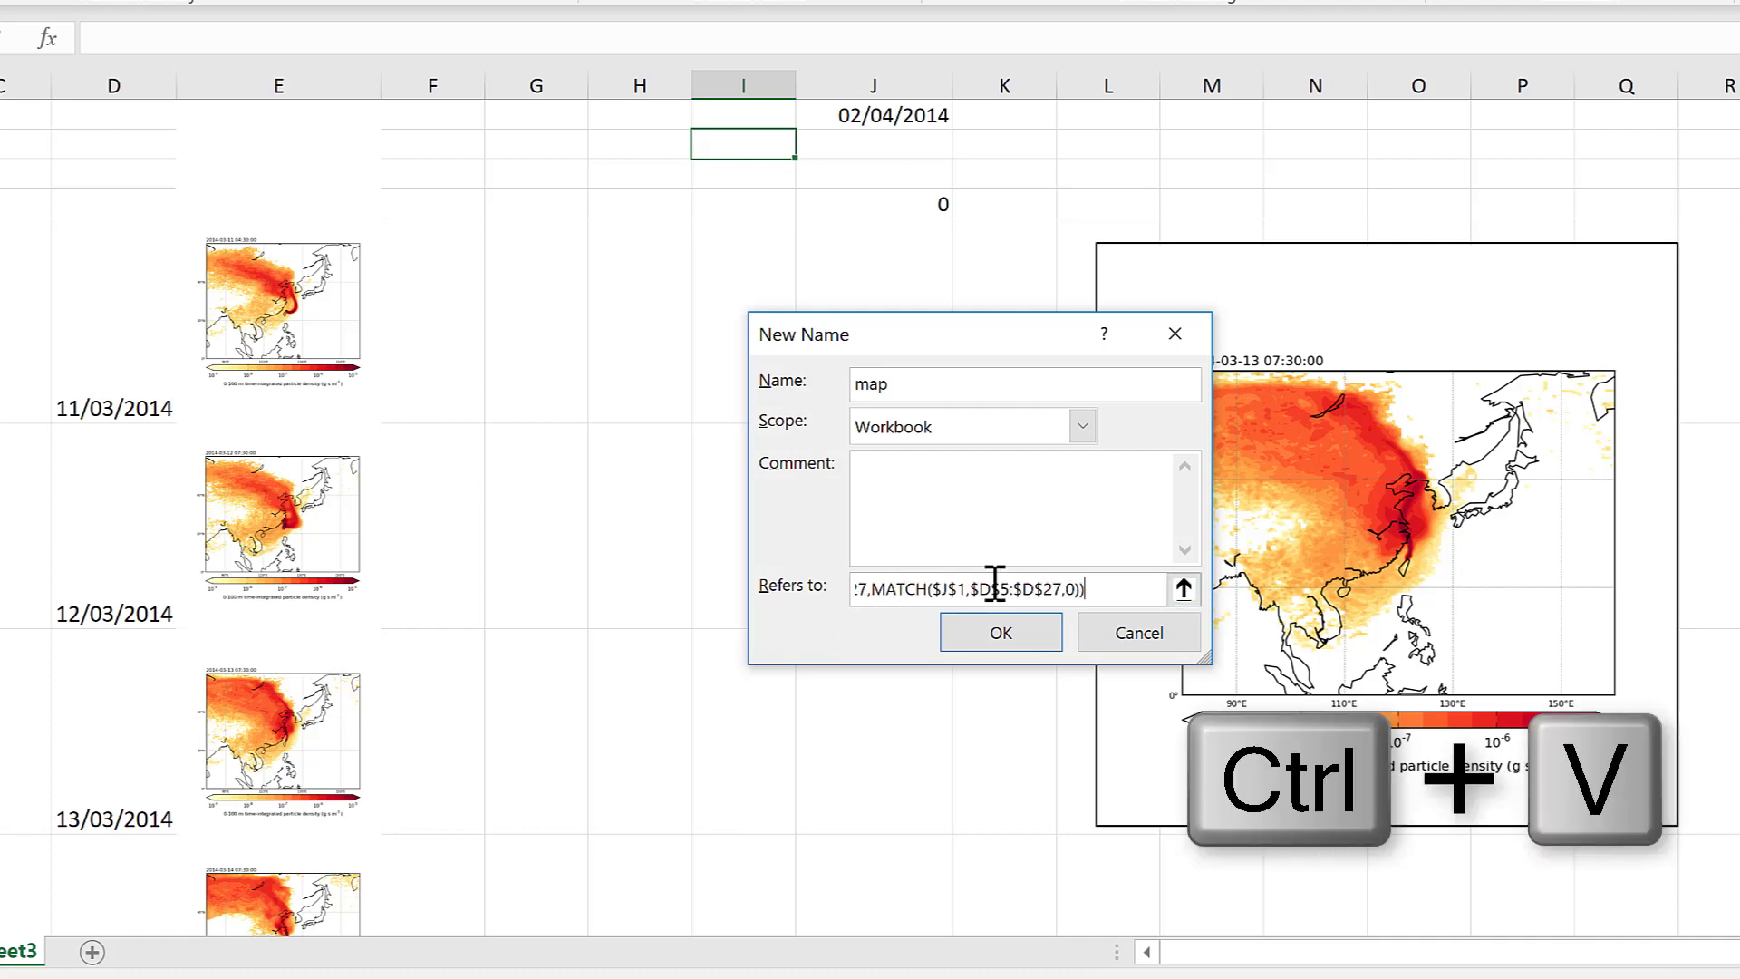
click(1001, 633)
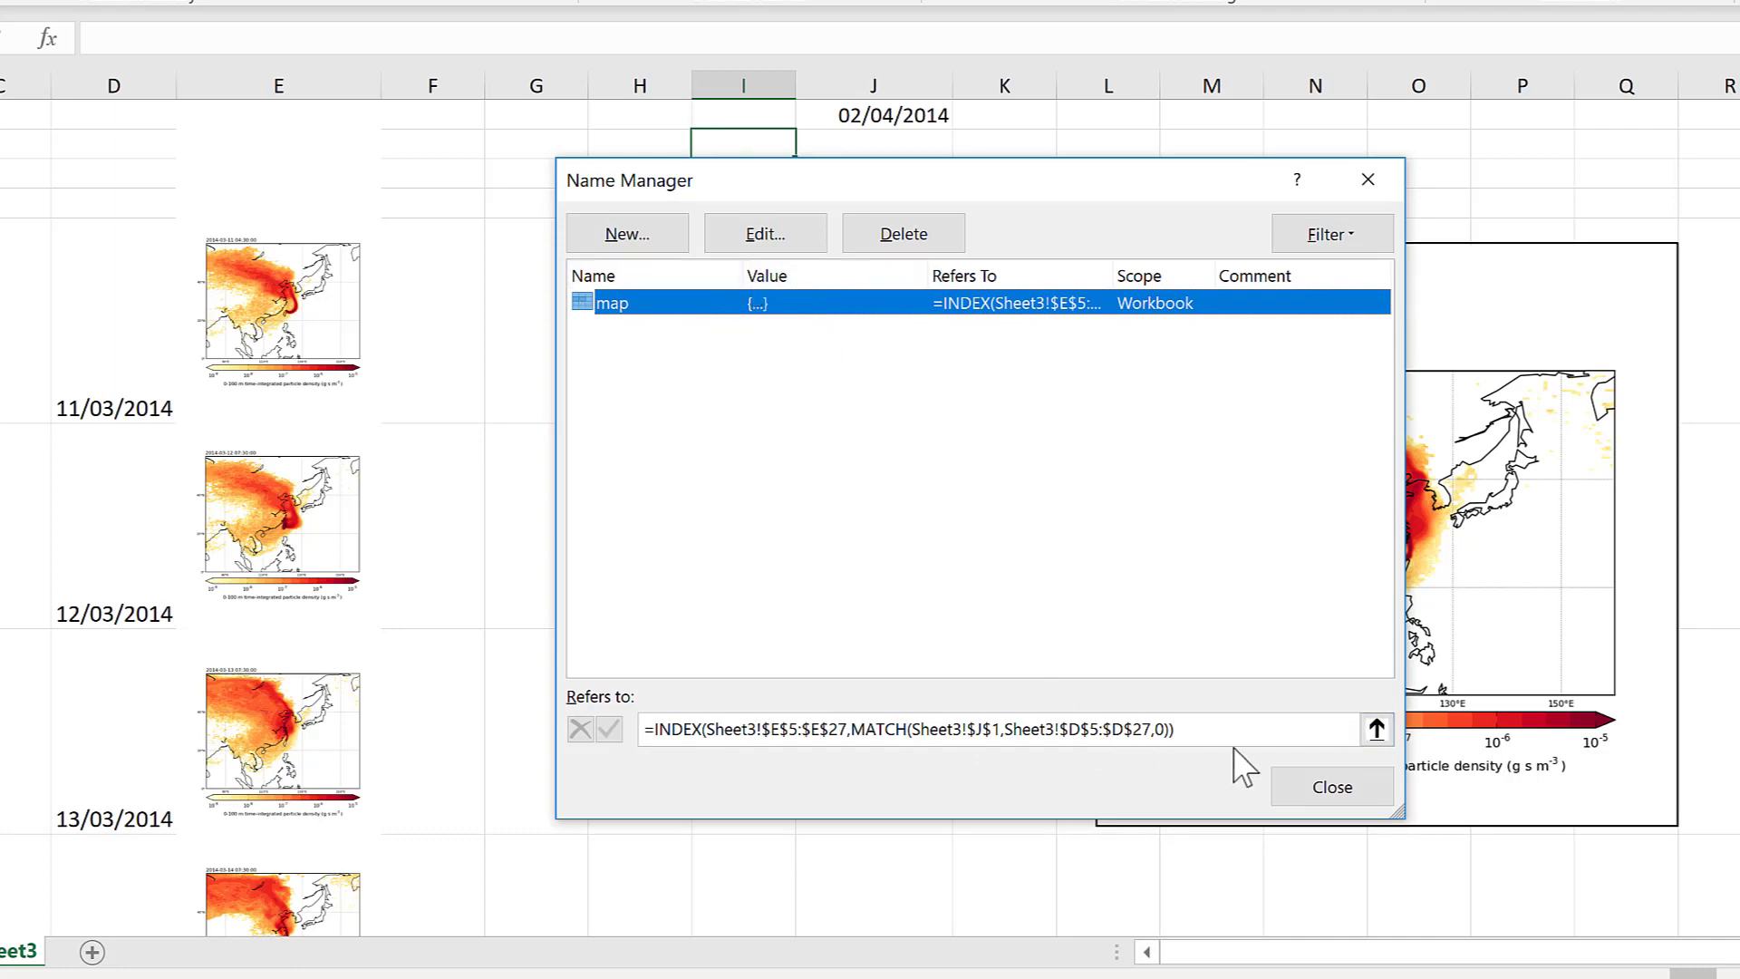
click(1351, 785)
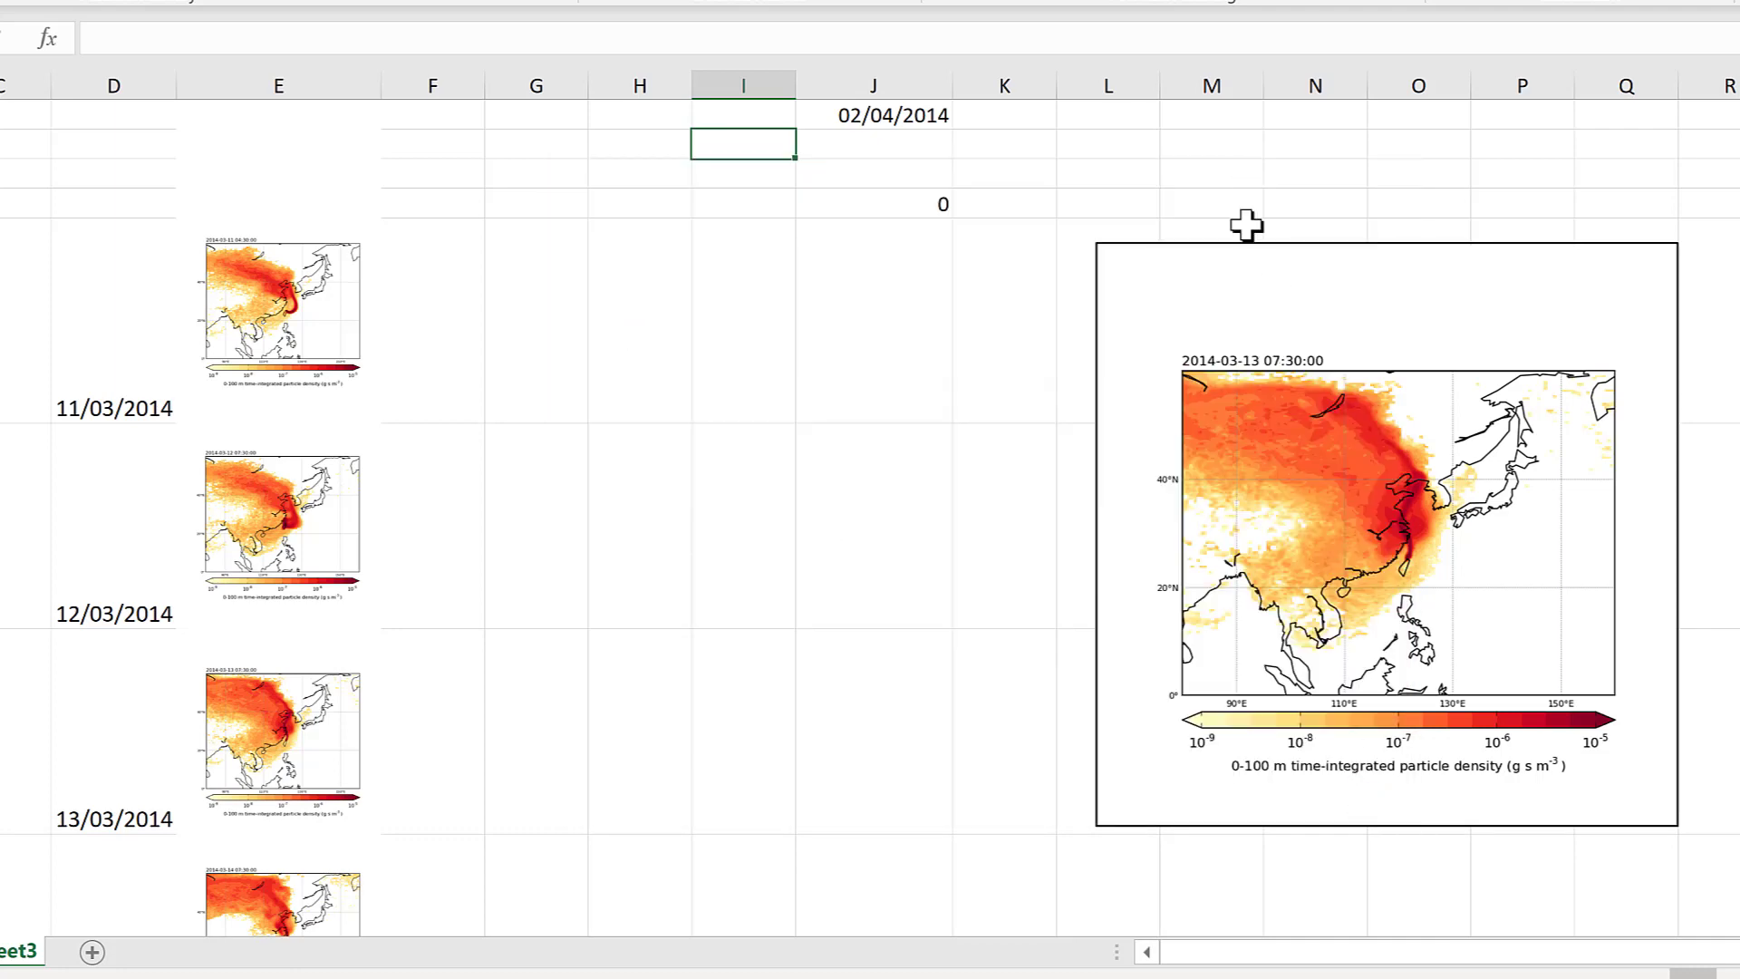
- Change the linked picture's reference to =map
click(1462, 604)
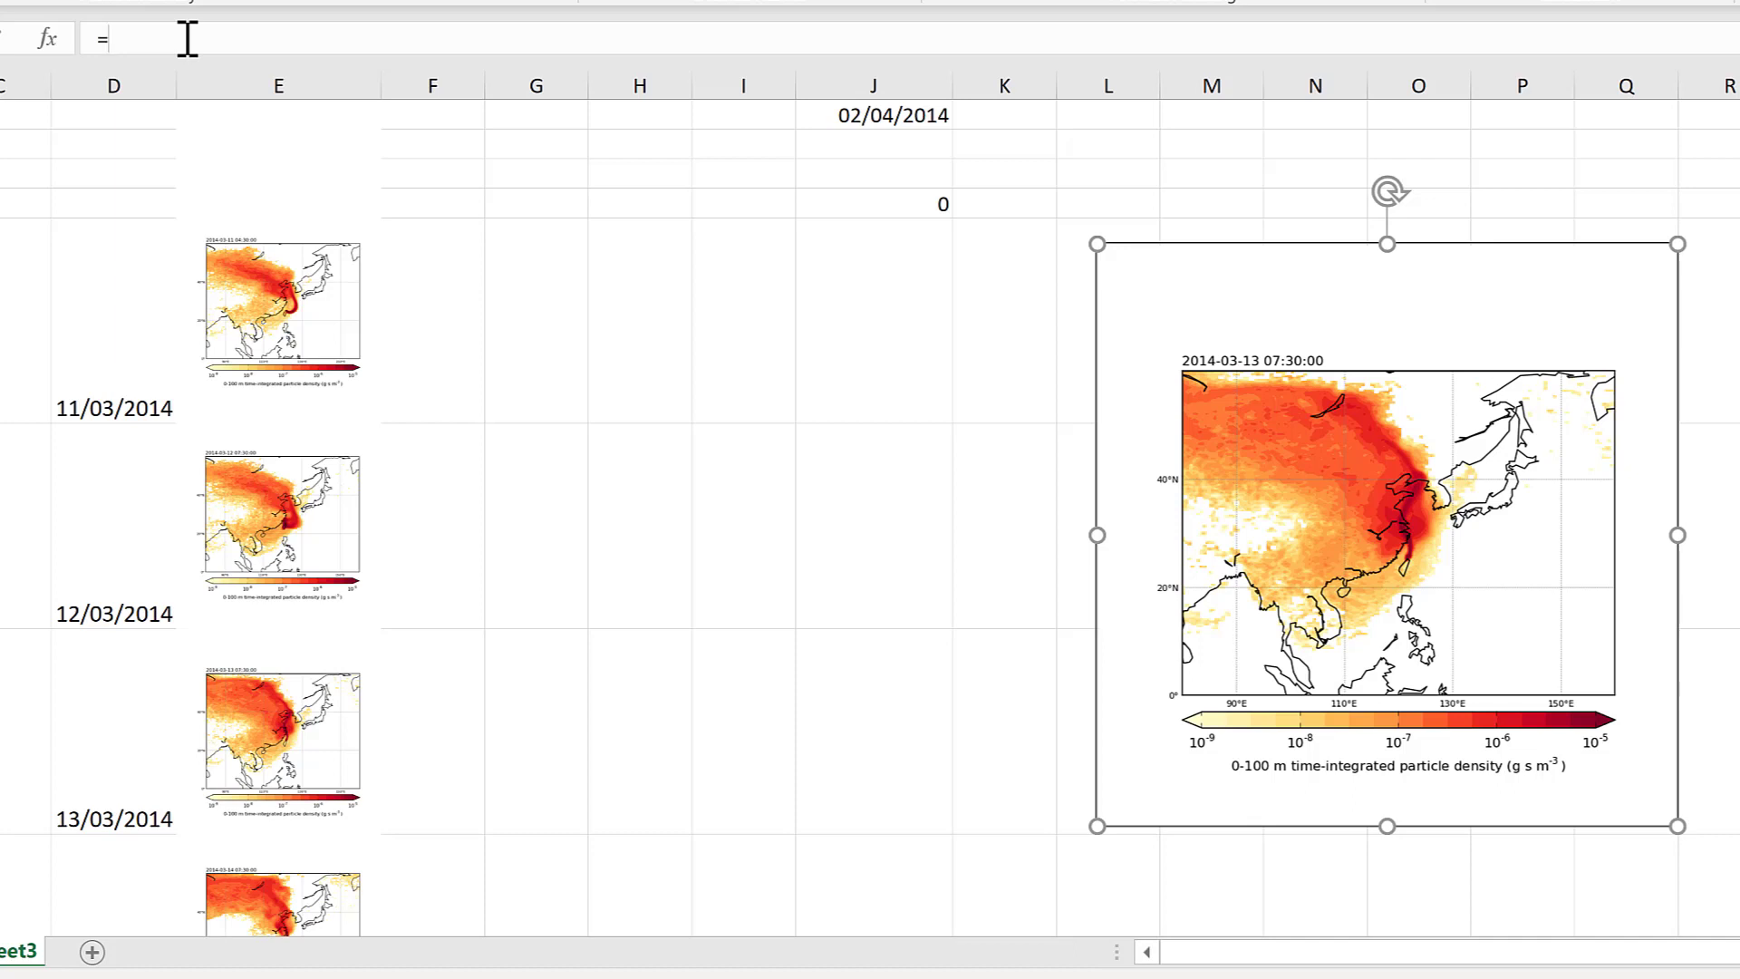
text(ma)
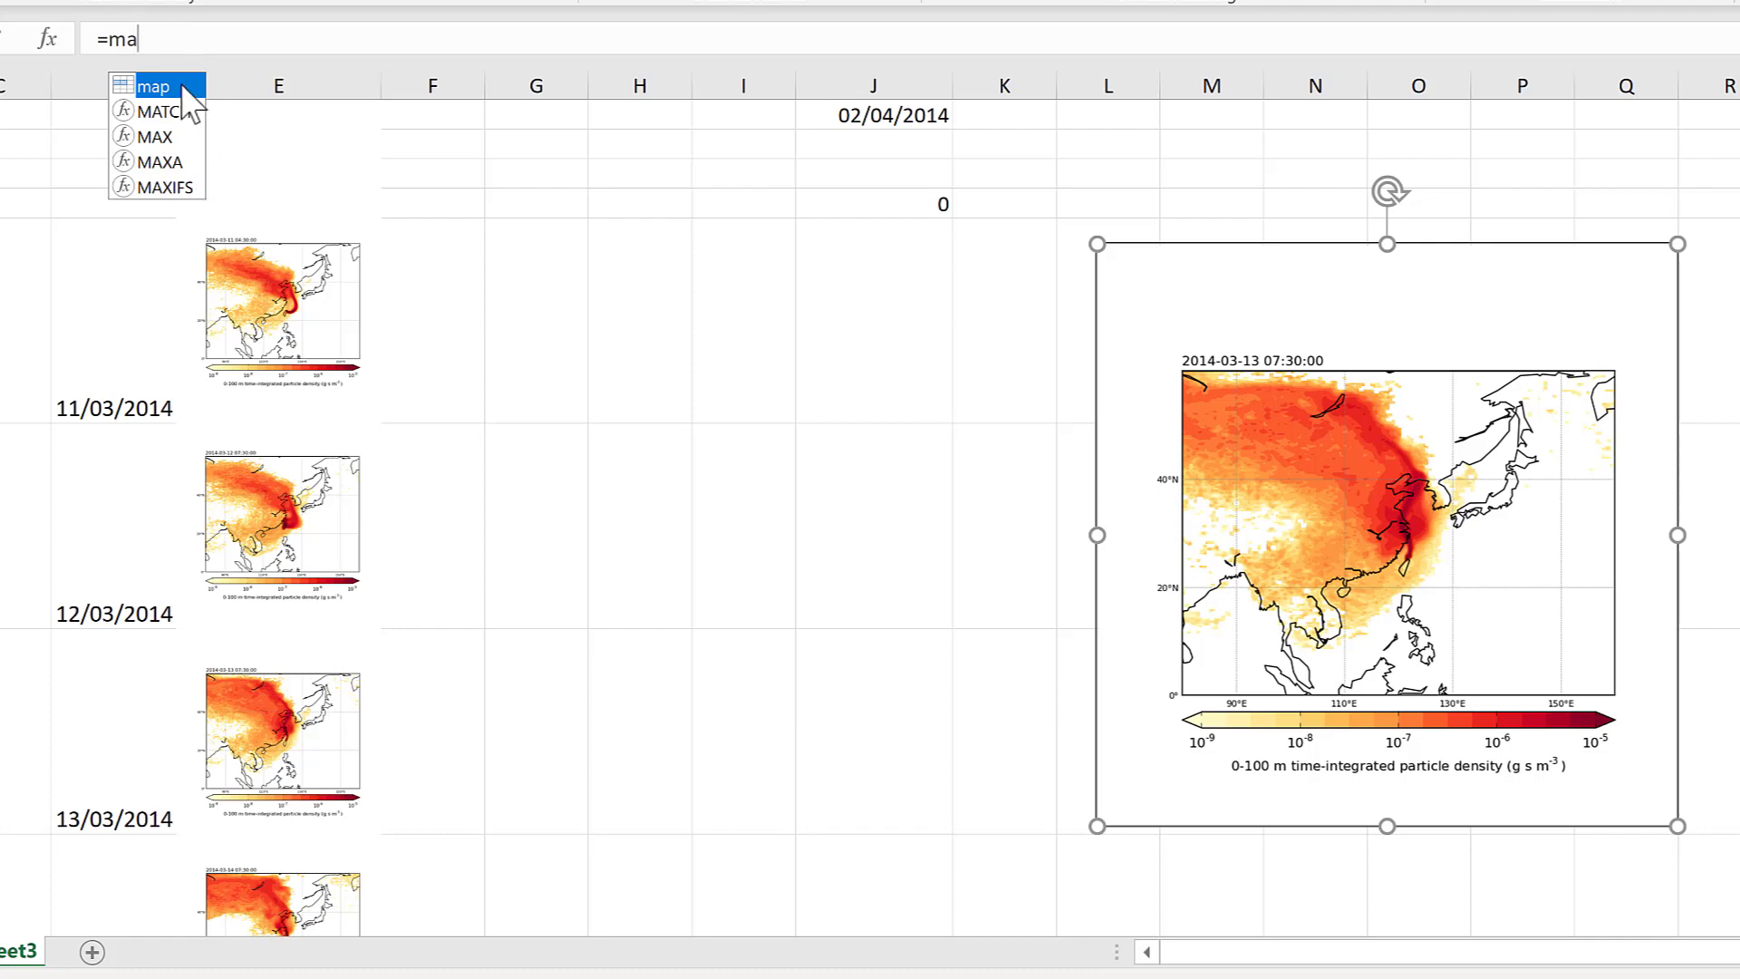
text(p)
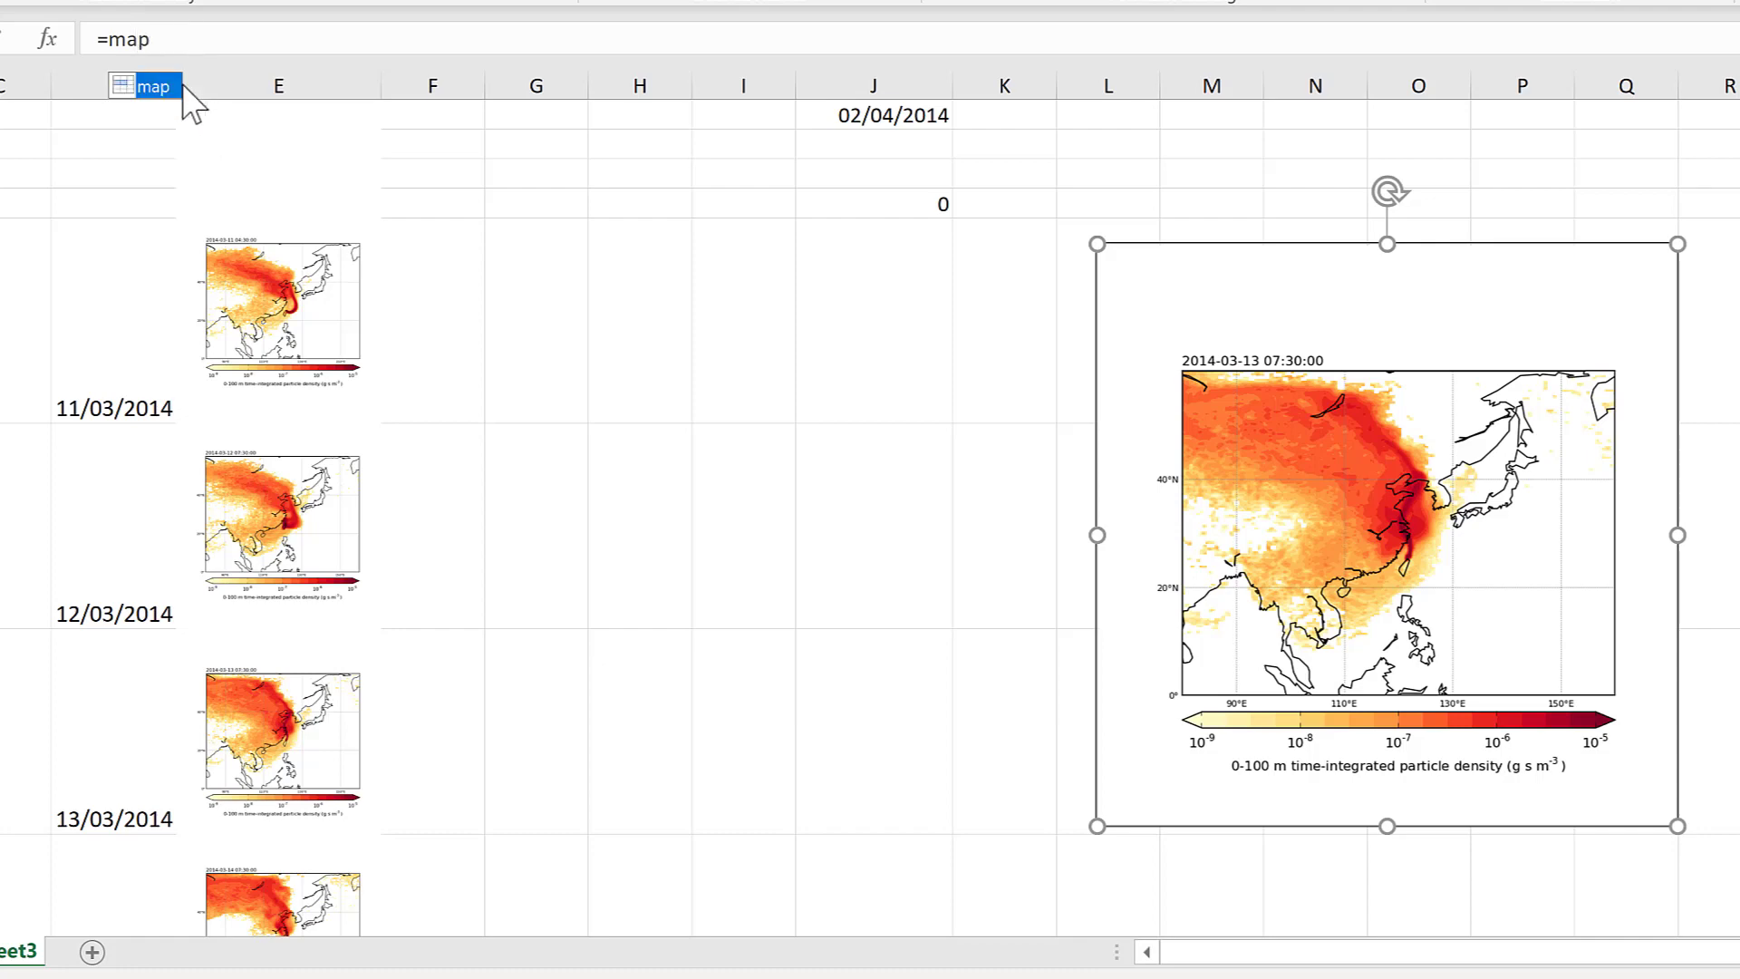
key(Return)
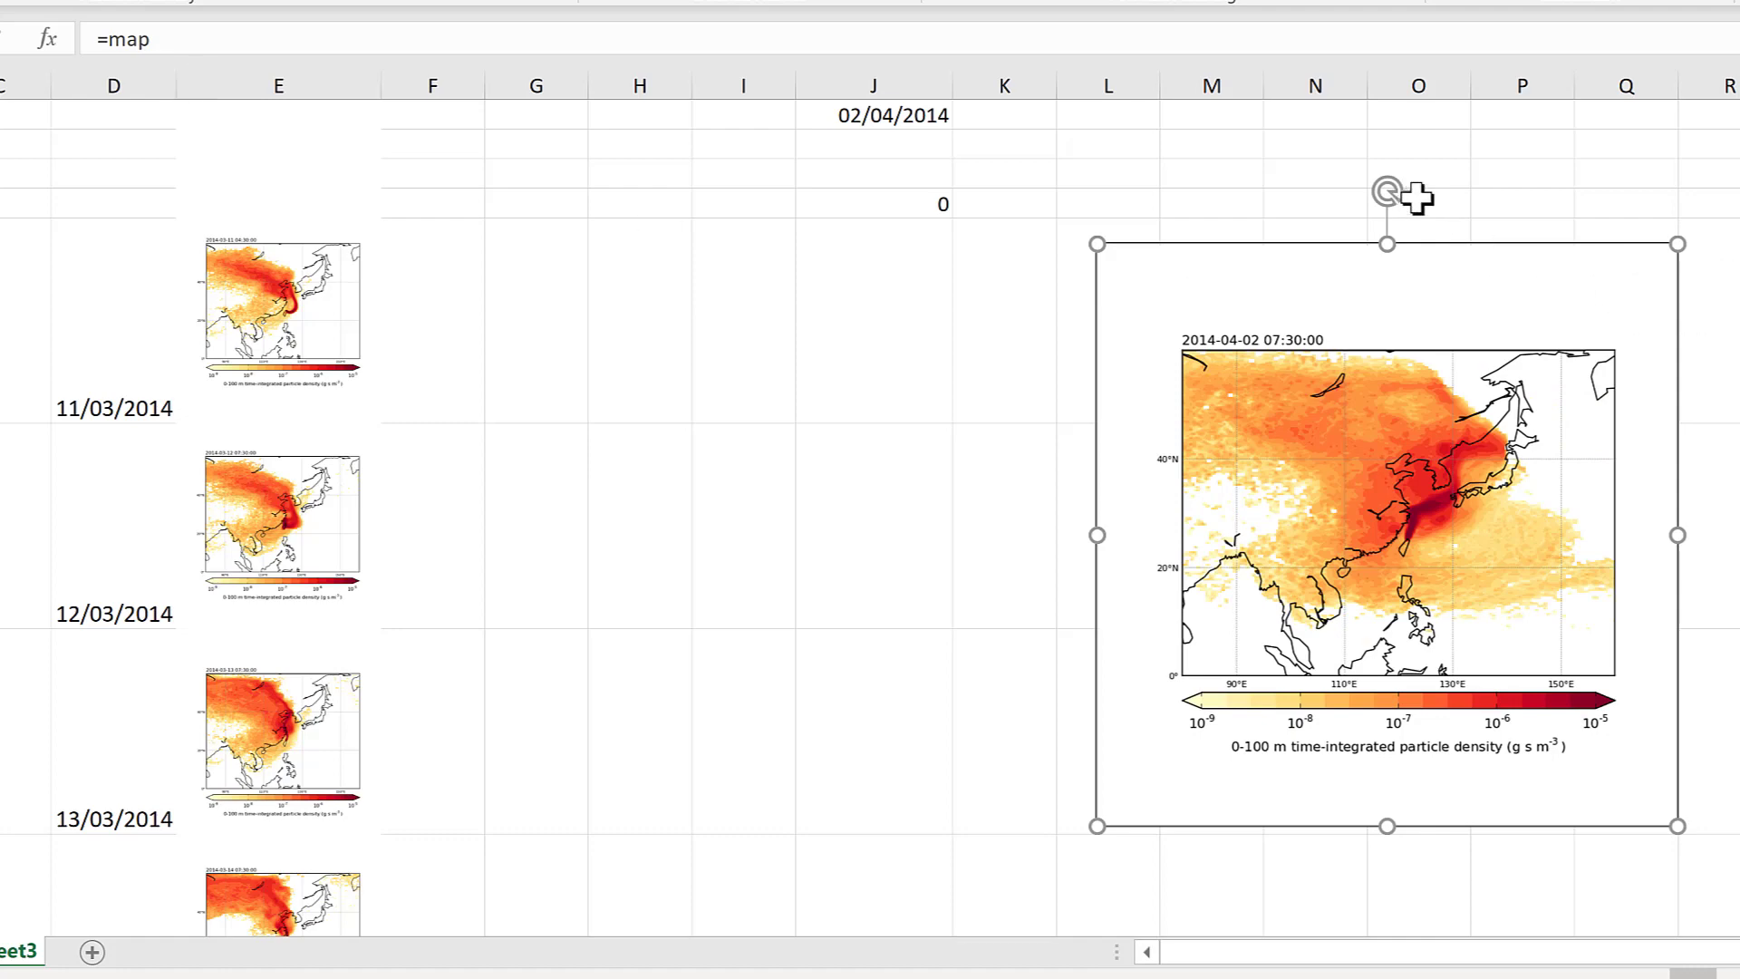
click(1451, 196)
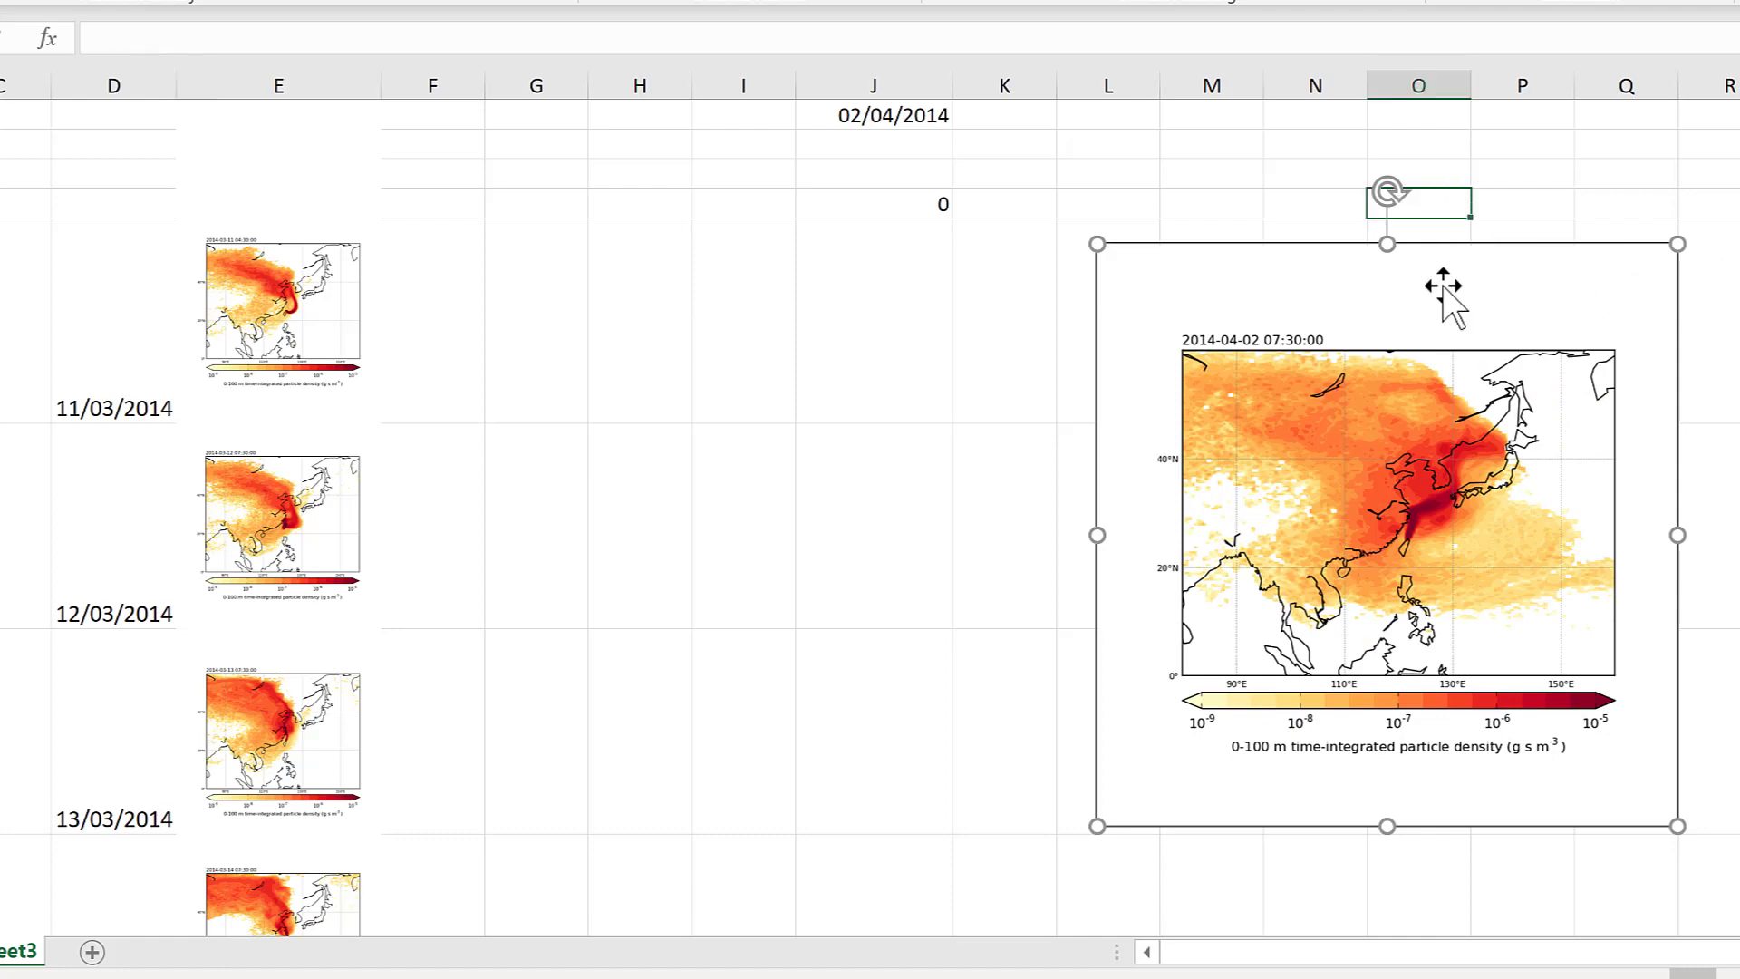
click(1519, 499)
- Test the linked picture by choosing 11/03/2014, 13/03/2014, 15/03/2014, 17/03/2014 and 19/03/2014 in turn in J1
click(905, 116)
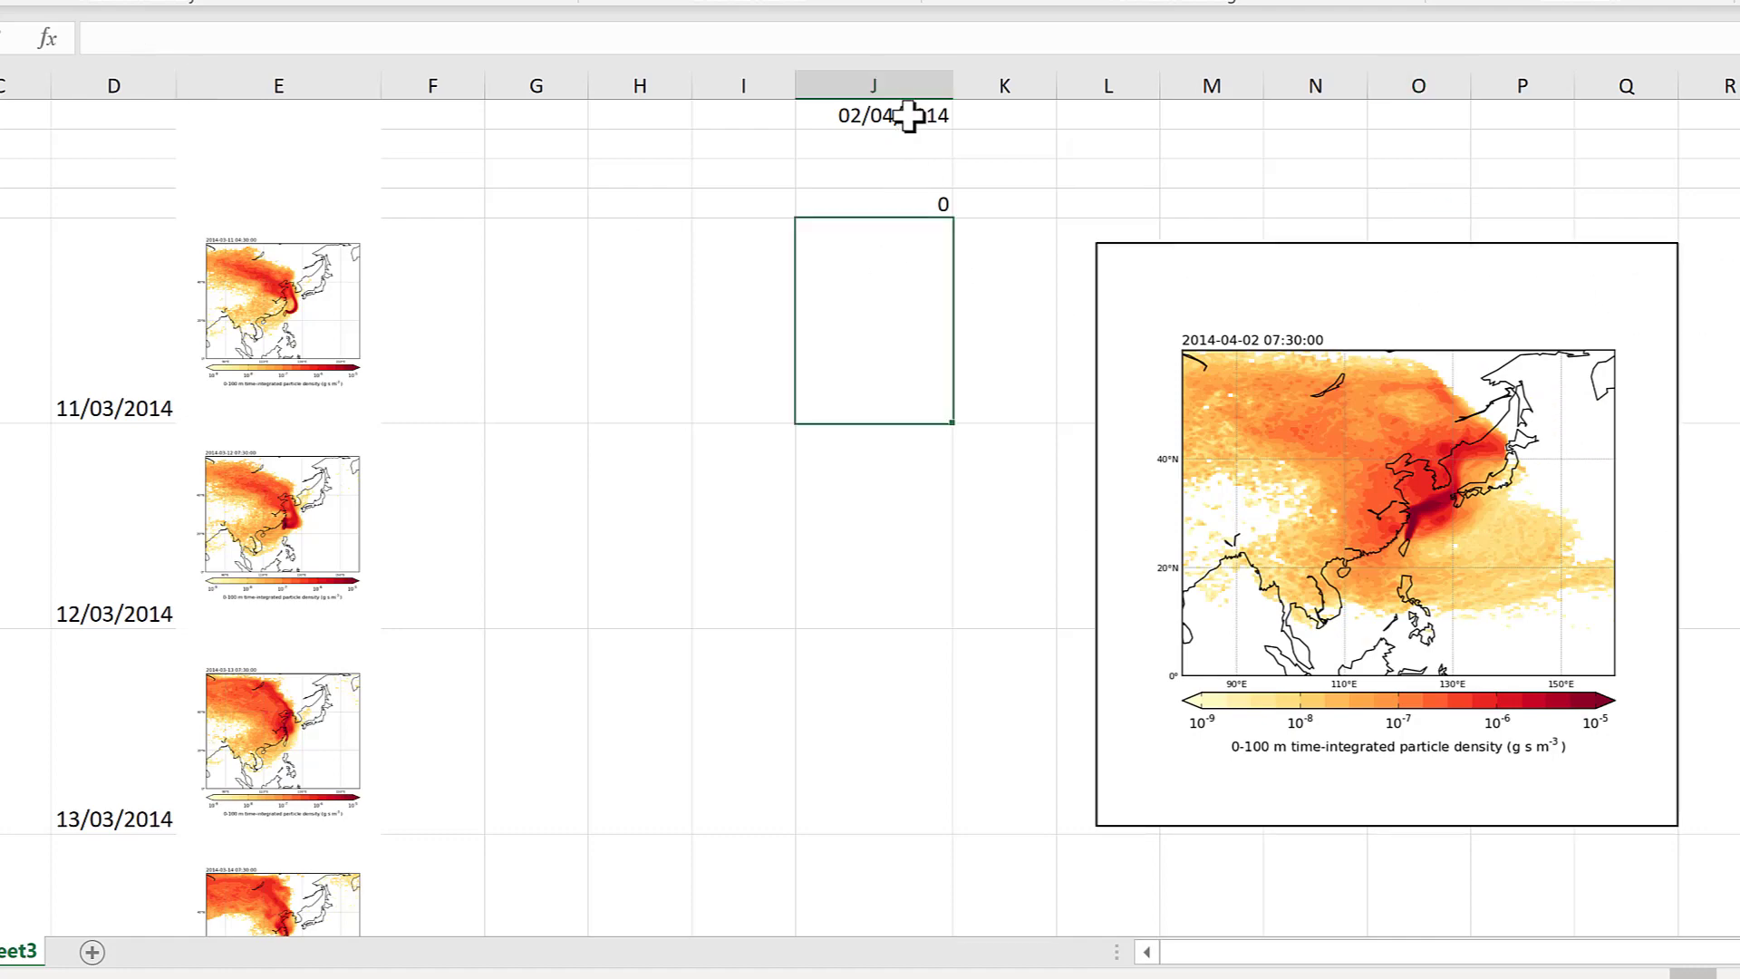
click(966, 121)
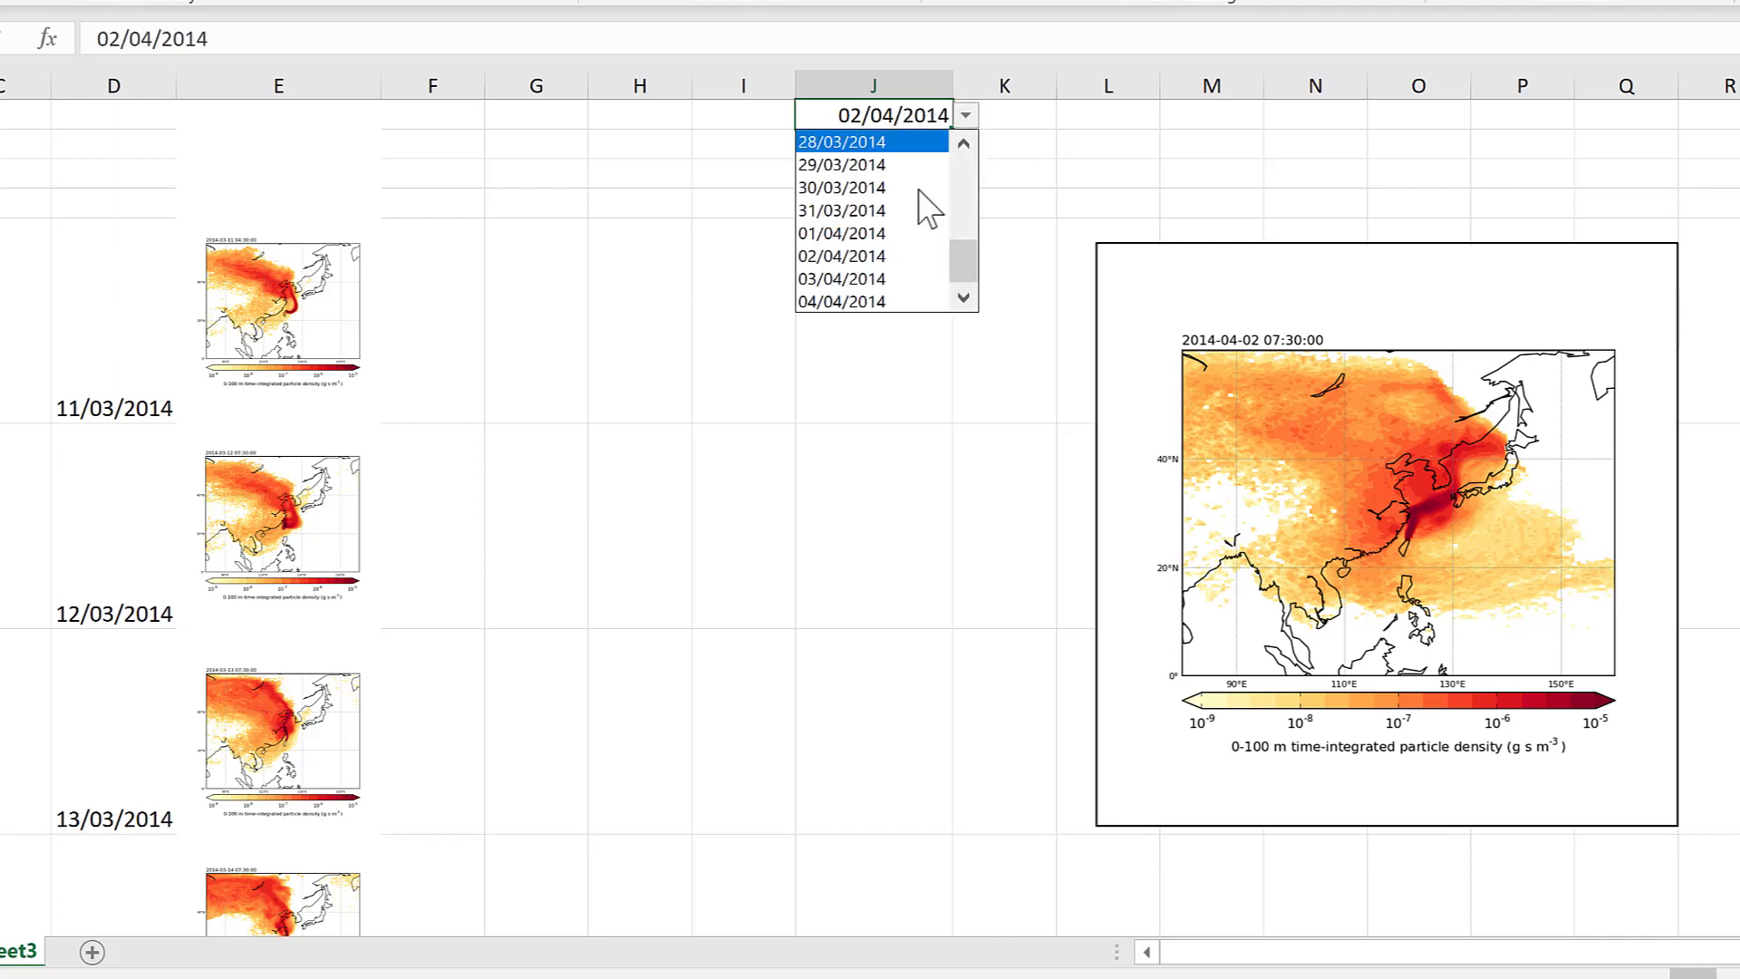
drag(962, 272, 962, 140)
click(938, 143)
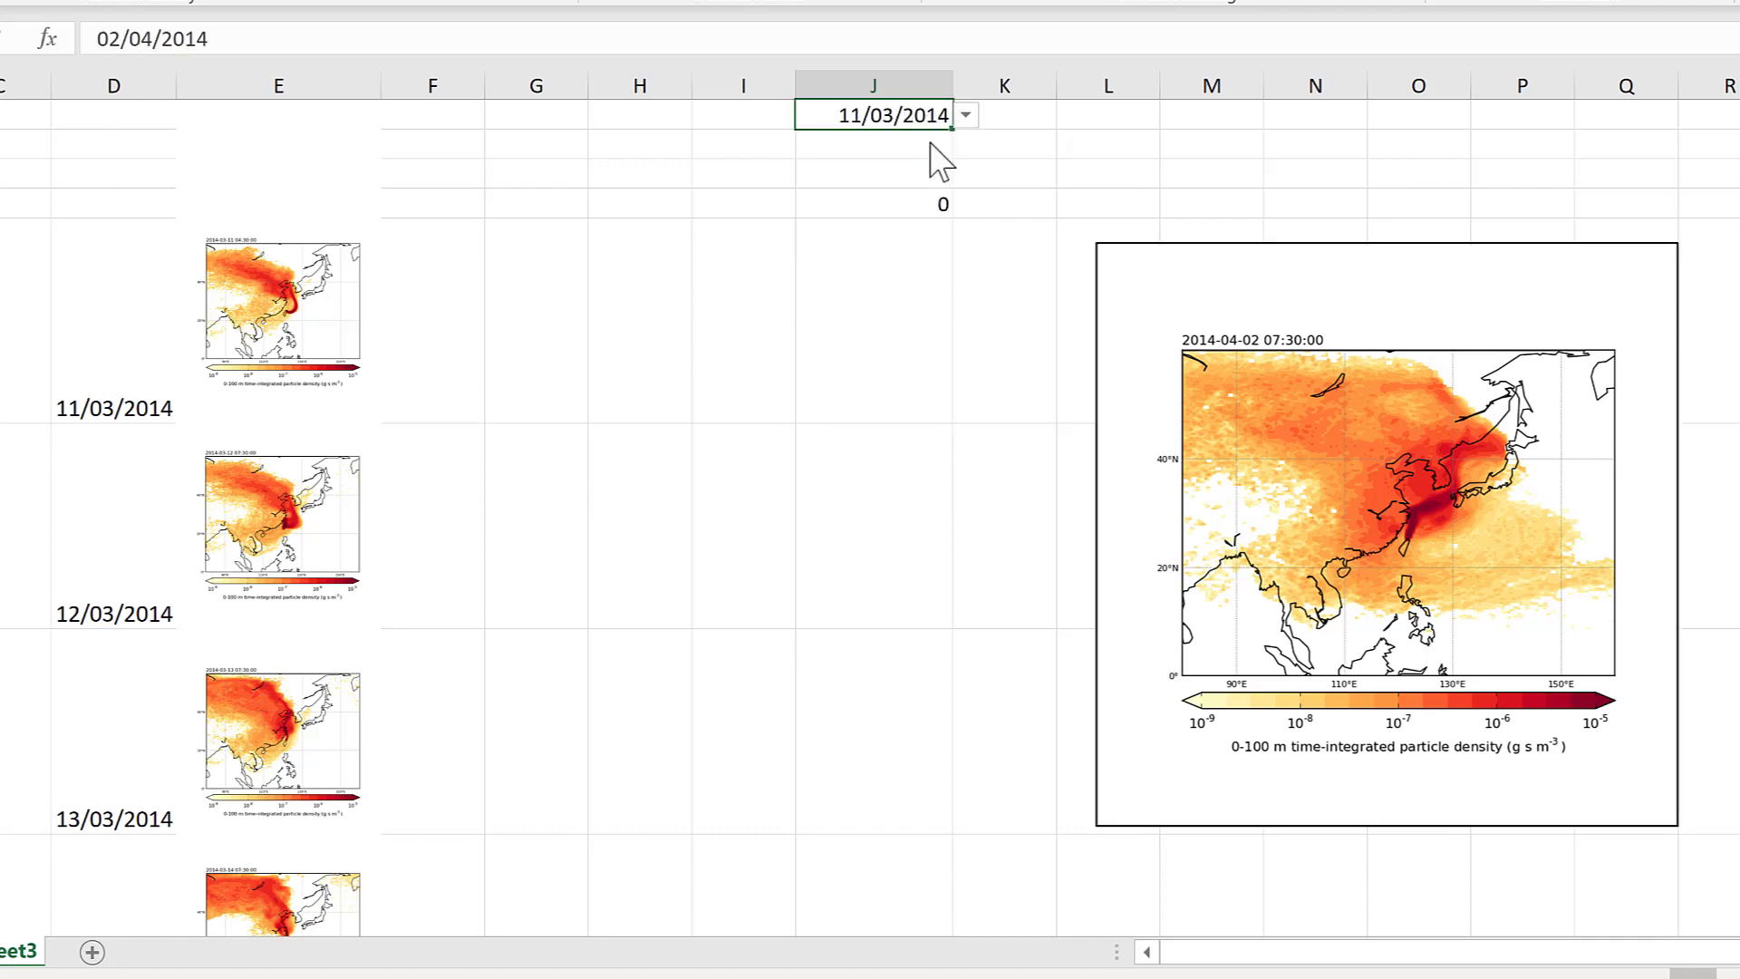
click(966, 115)
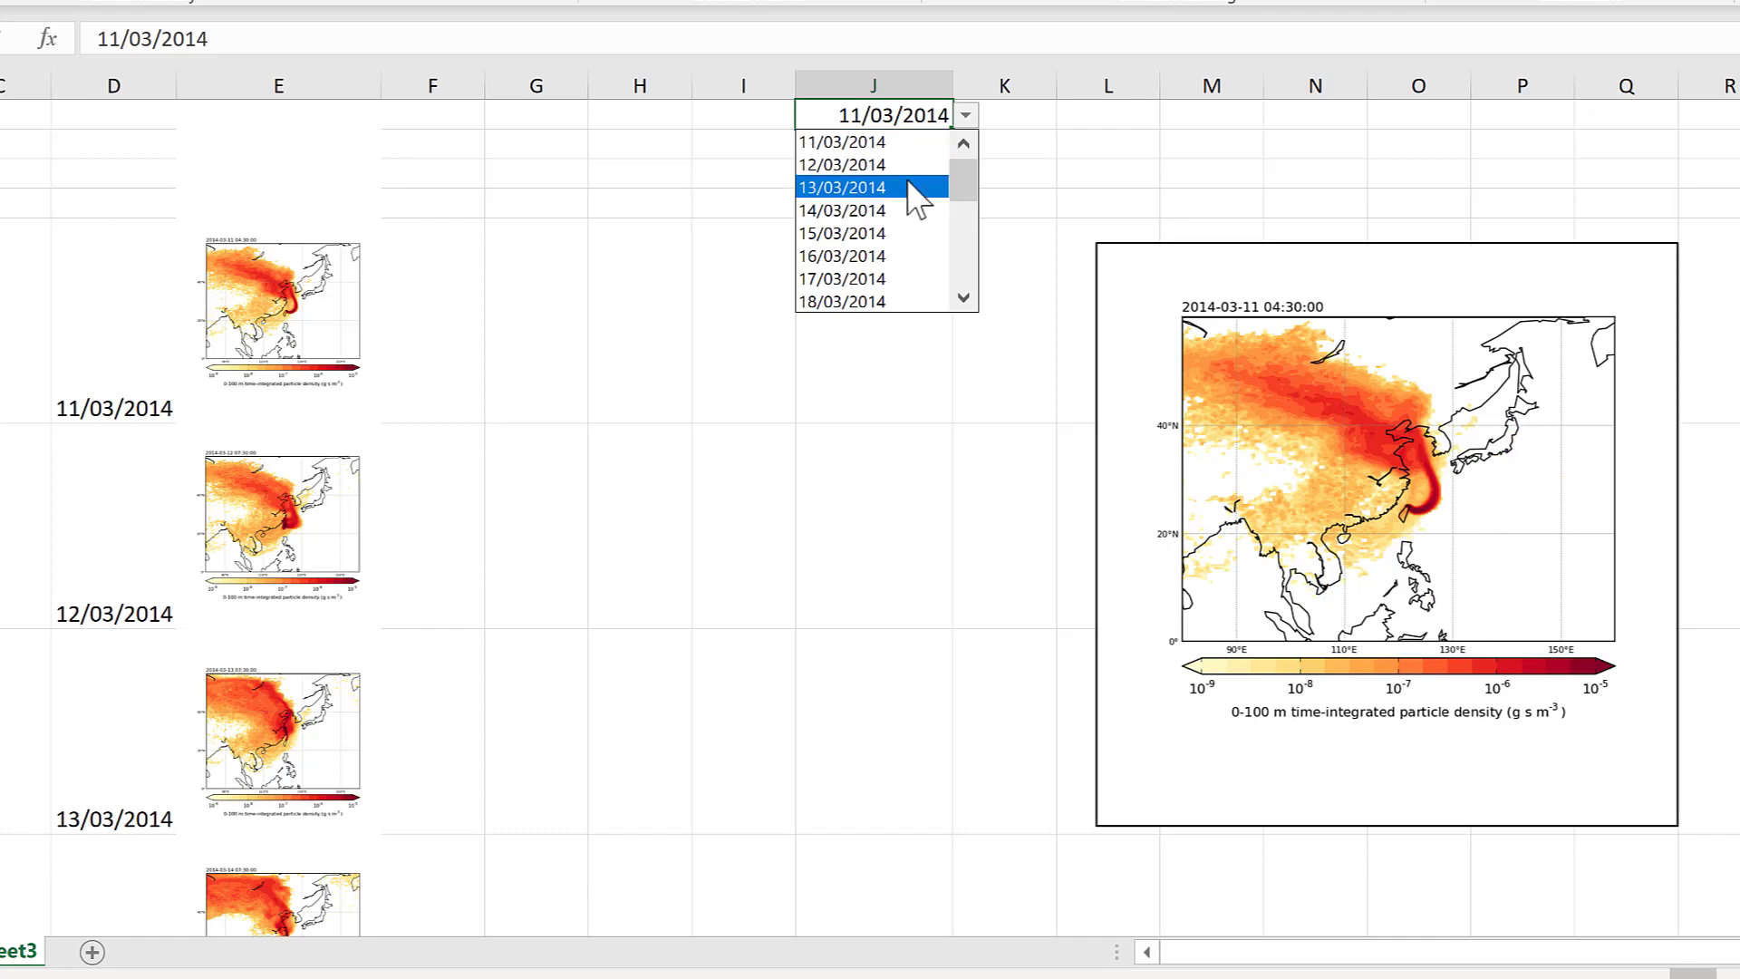
click(918, 185)
click(966, 115)
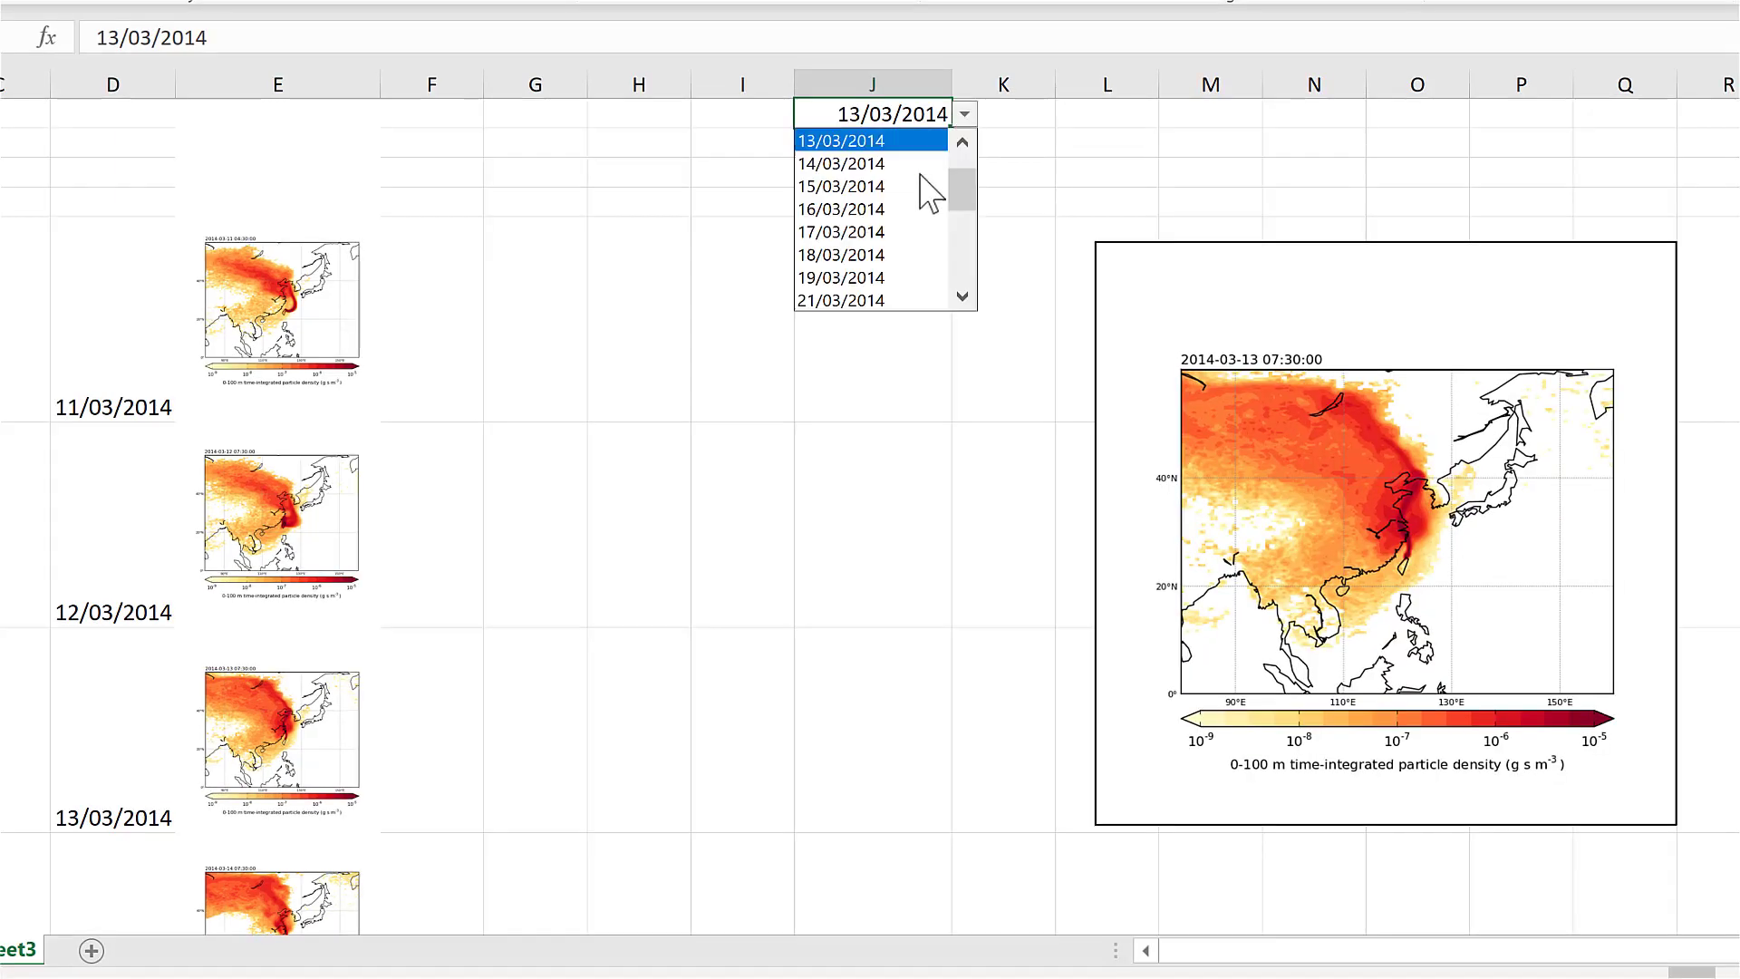
click(933, 184)
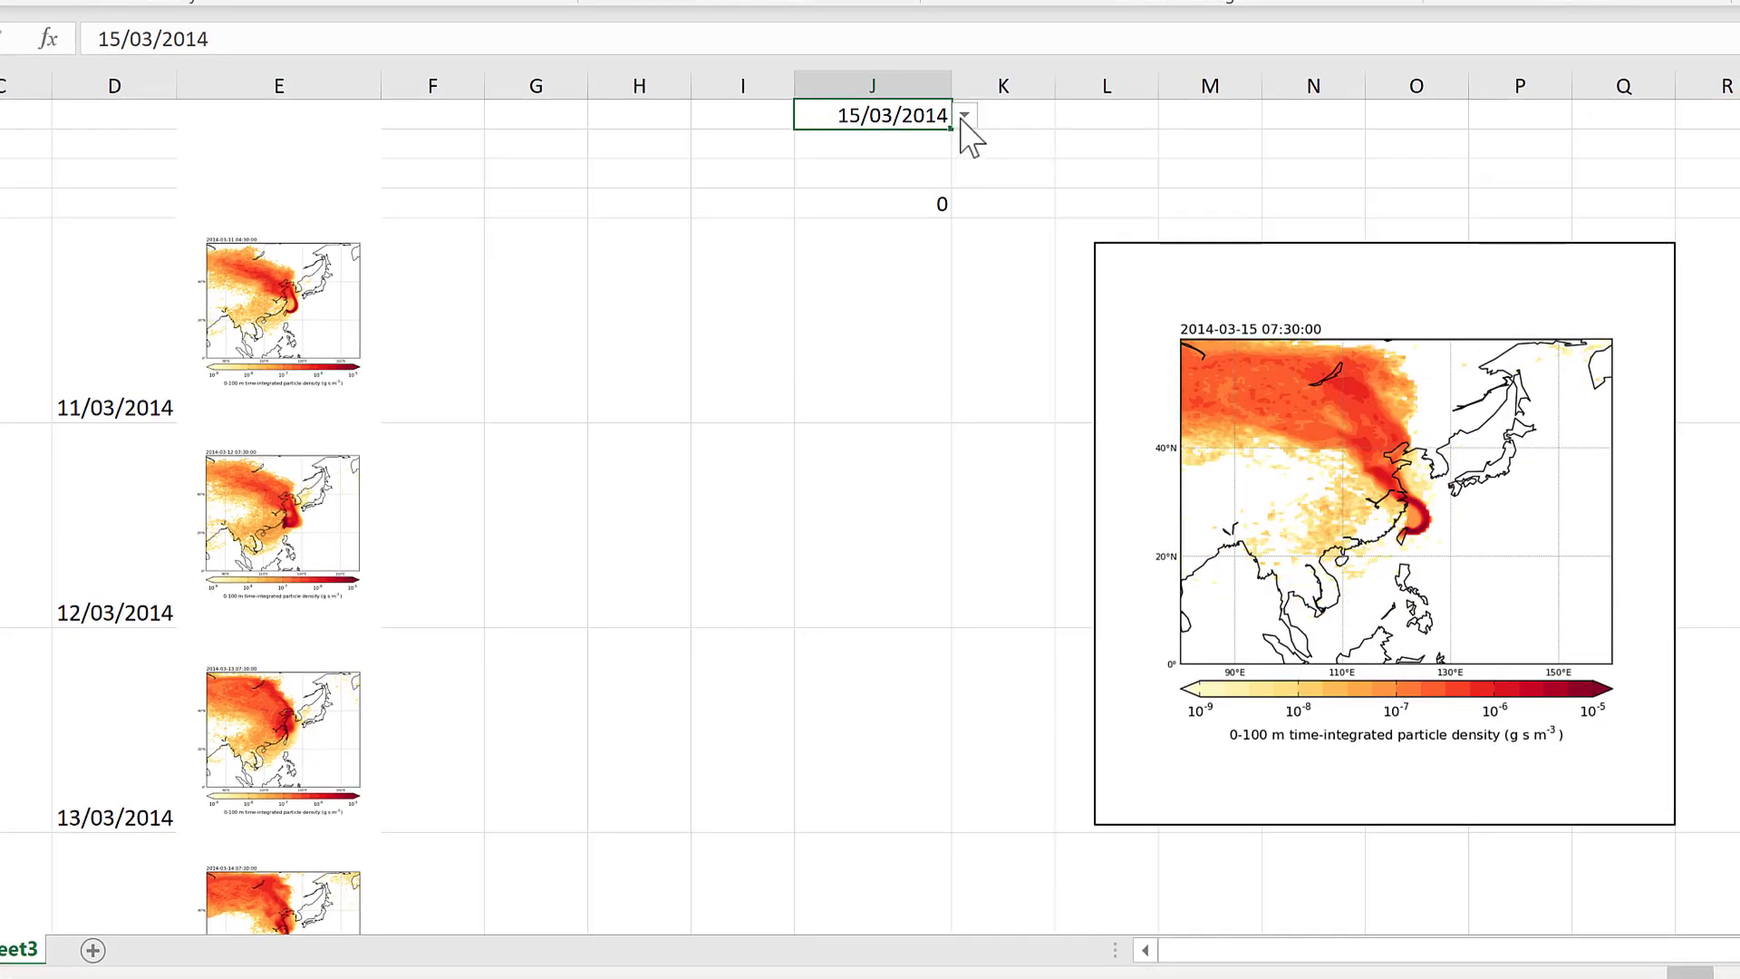
click(965, 116)
click(934, 185)
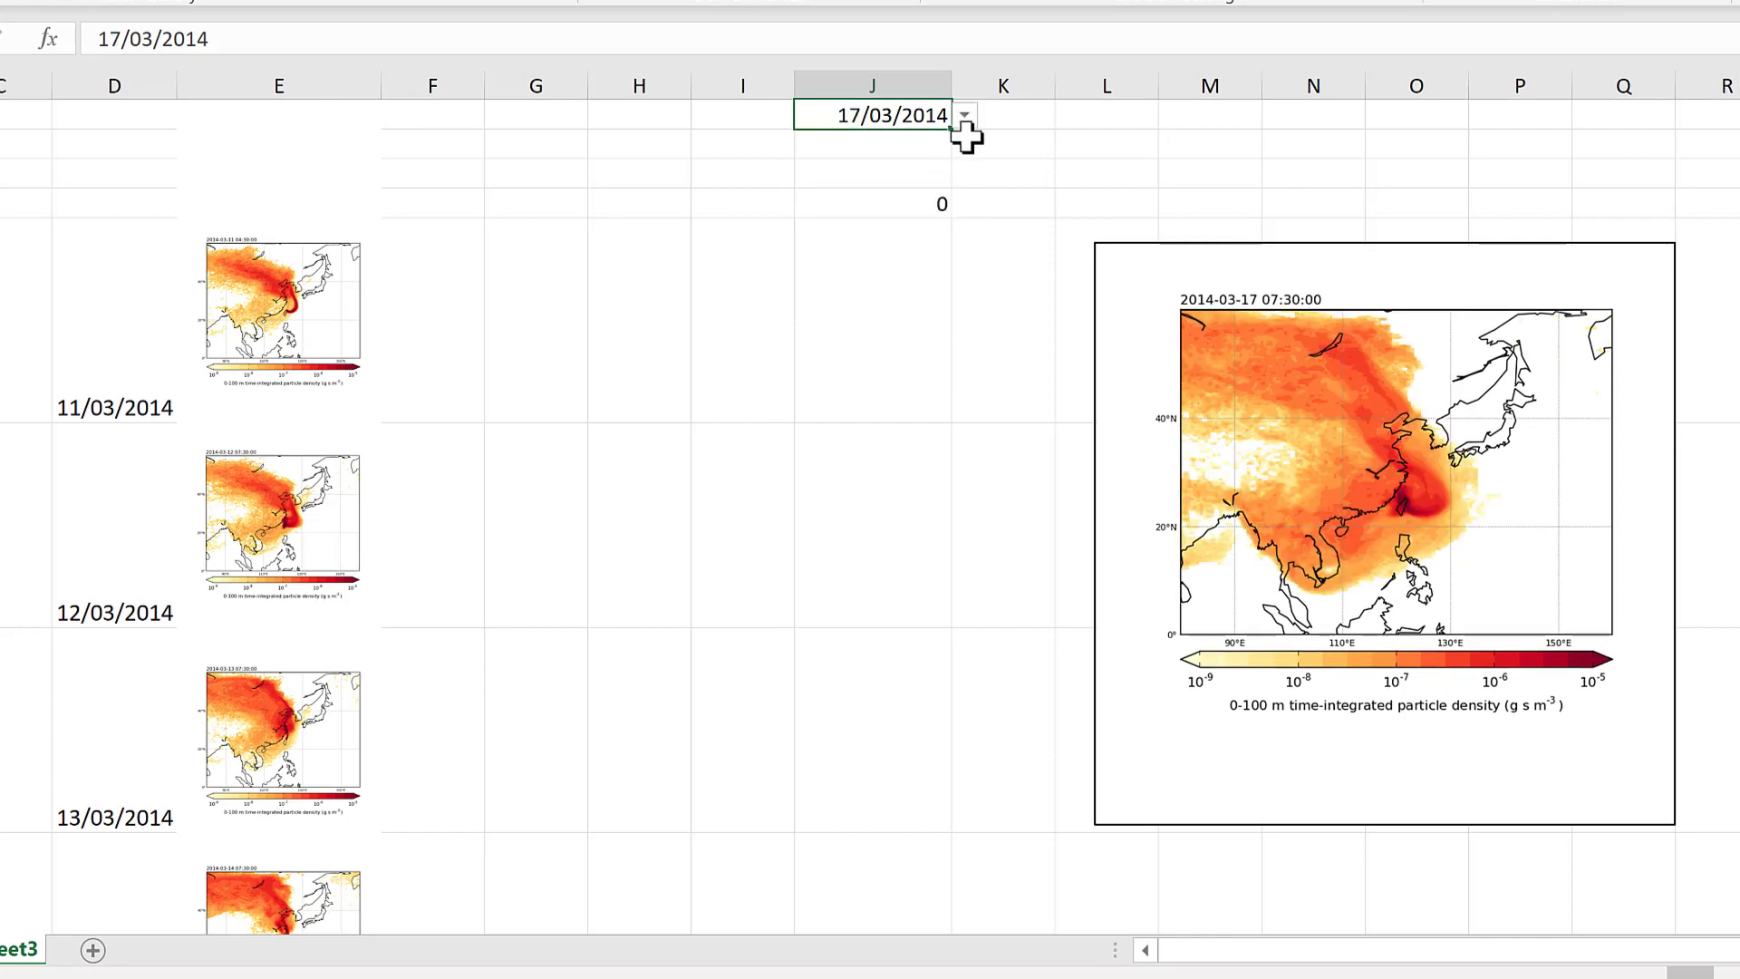
click(964, 116)
click(936, 181)
- Continue testing J1 with 22/03/2014, 25/03/2014, 27/03/2014, 29/03/2014, 31/03/2014 and 02/04/2014 in turn
click(964, 116)
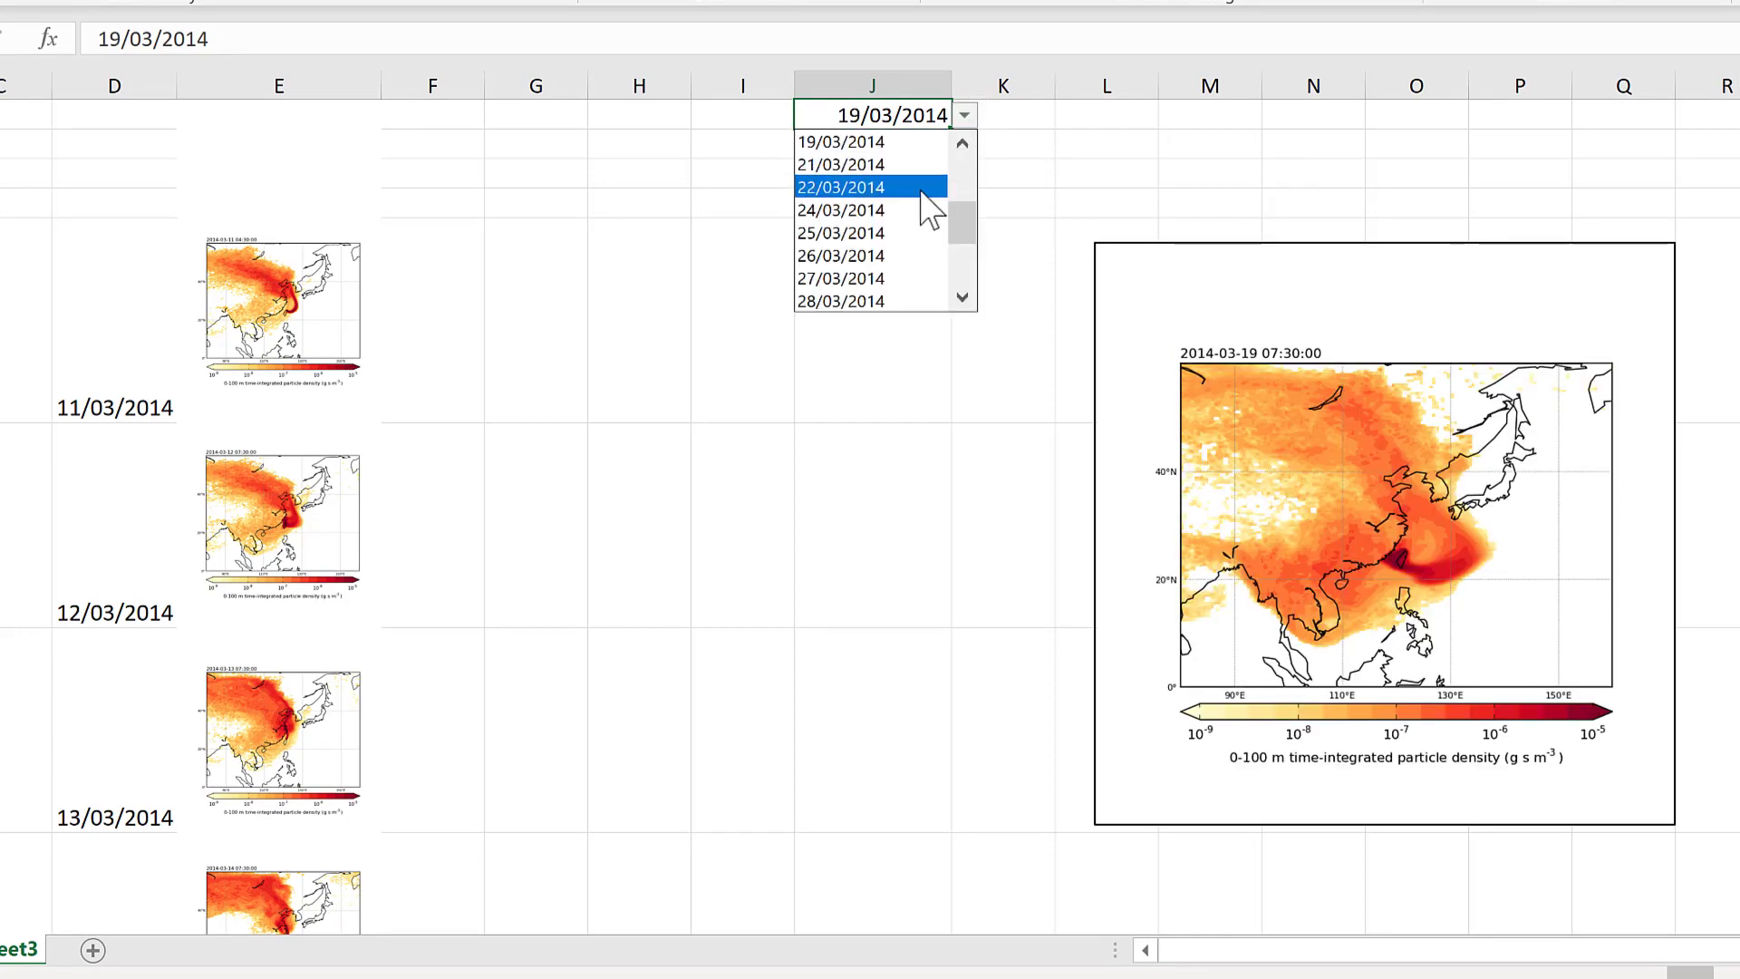
click(934, 192)
click(964, 116)
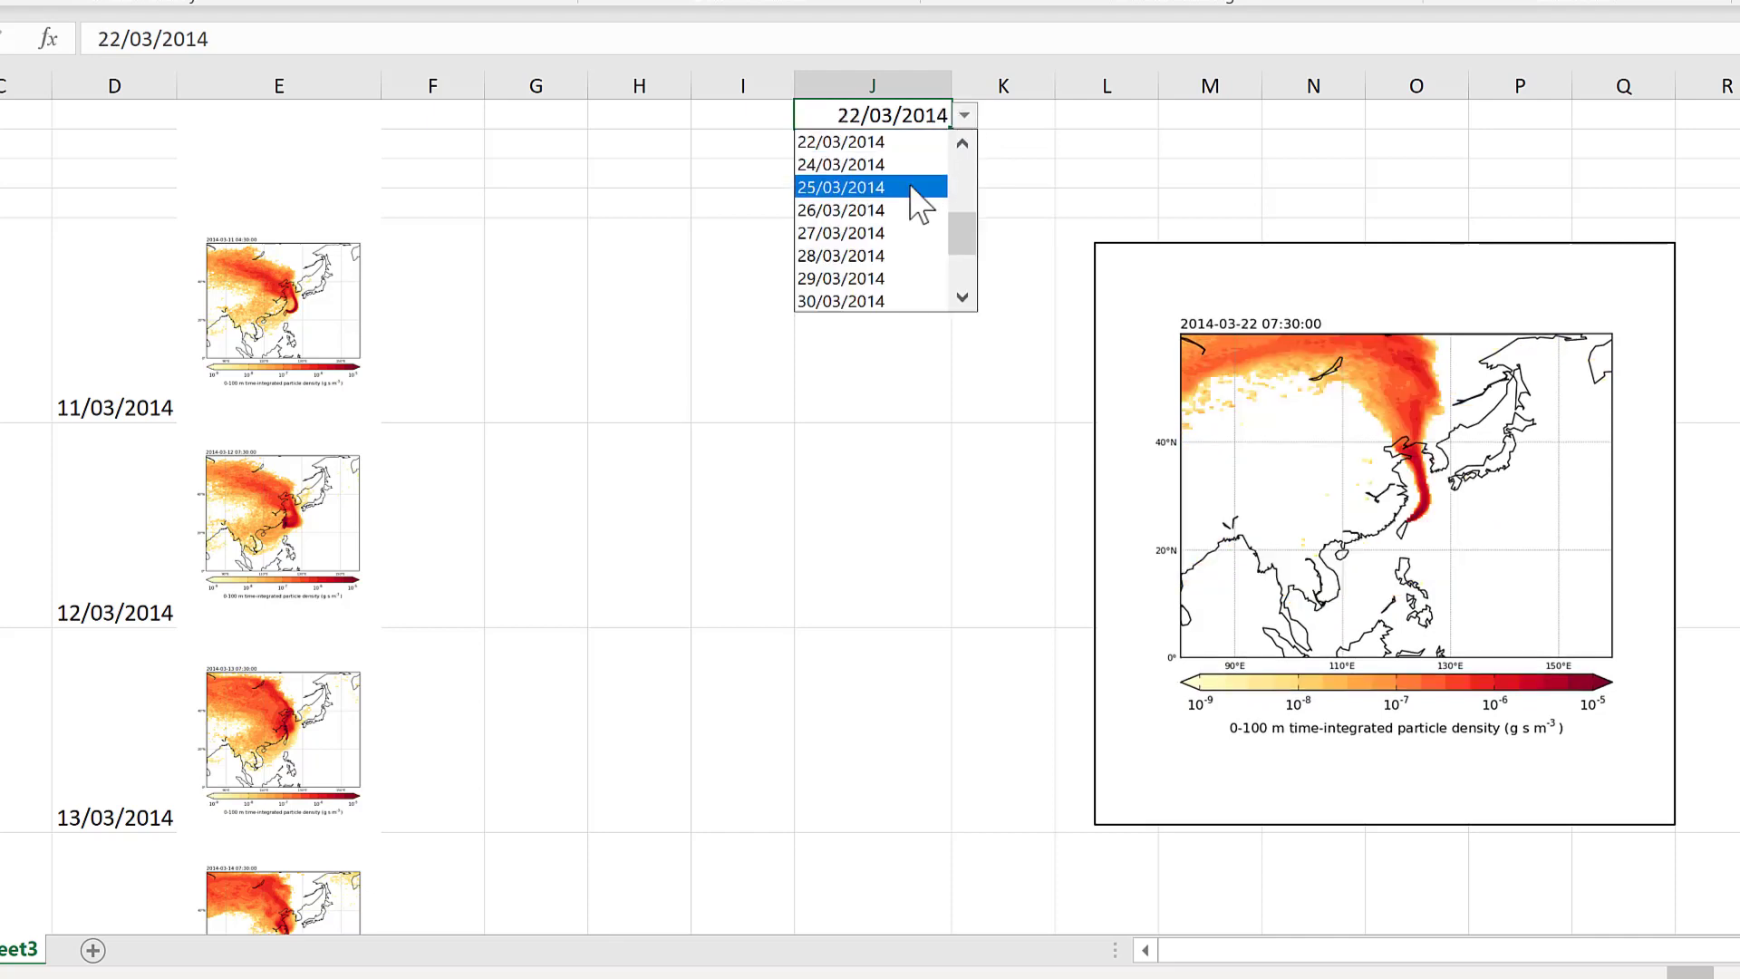
click(917, 184)
click(964, 116)
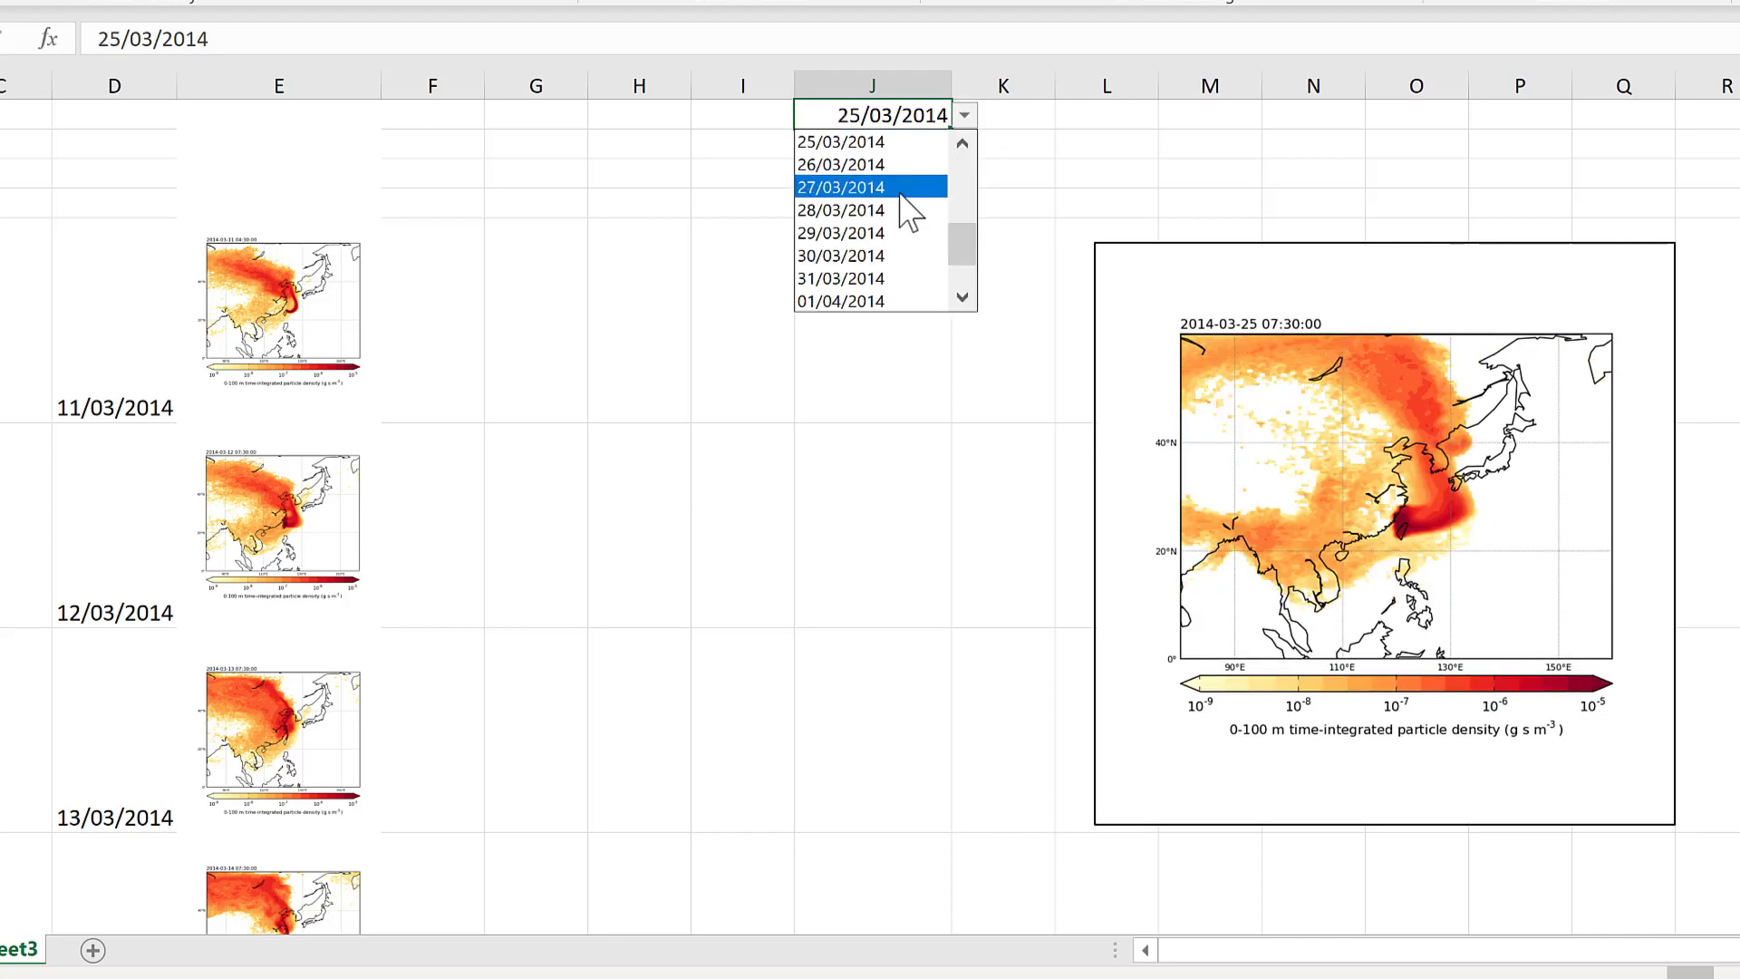
click(906, 212)
click(964, 116)
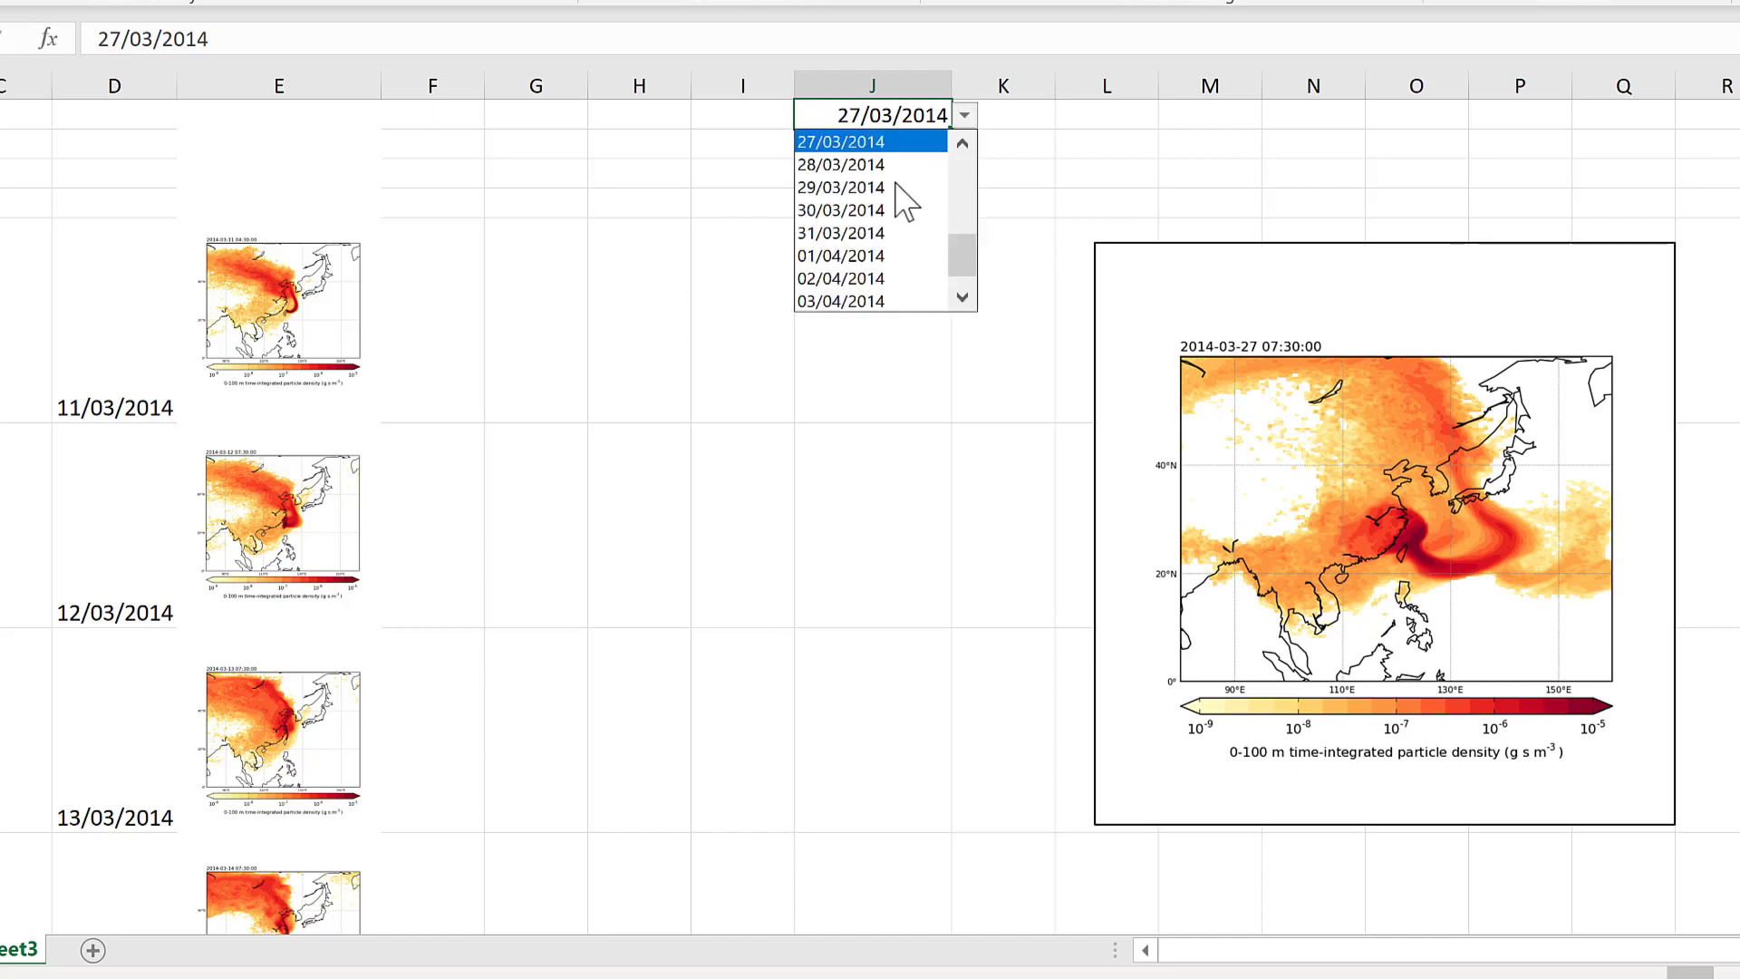
click(907, 188)
click(964, 116)
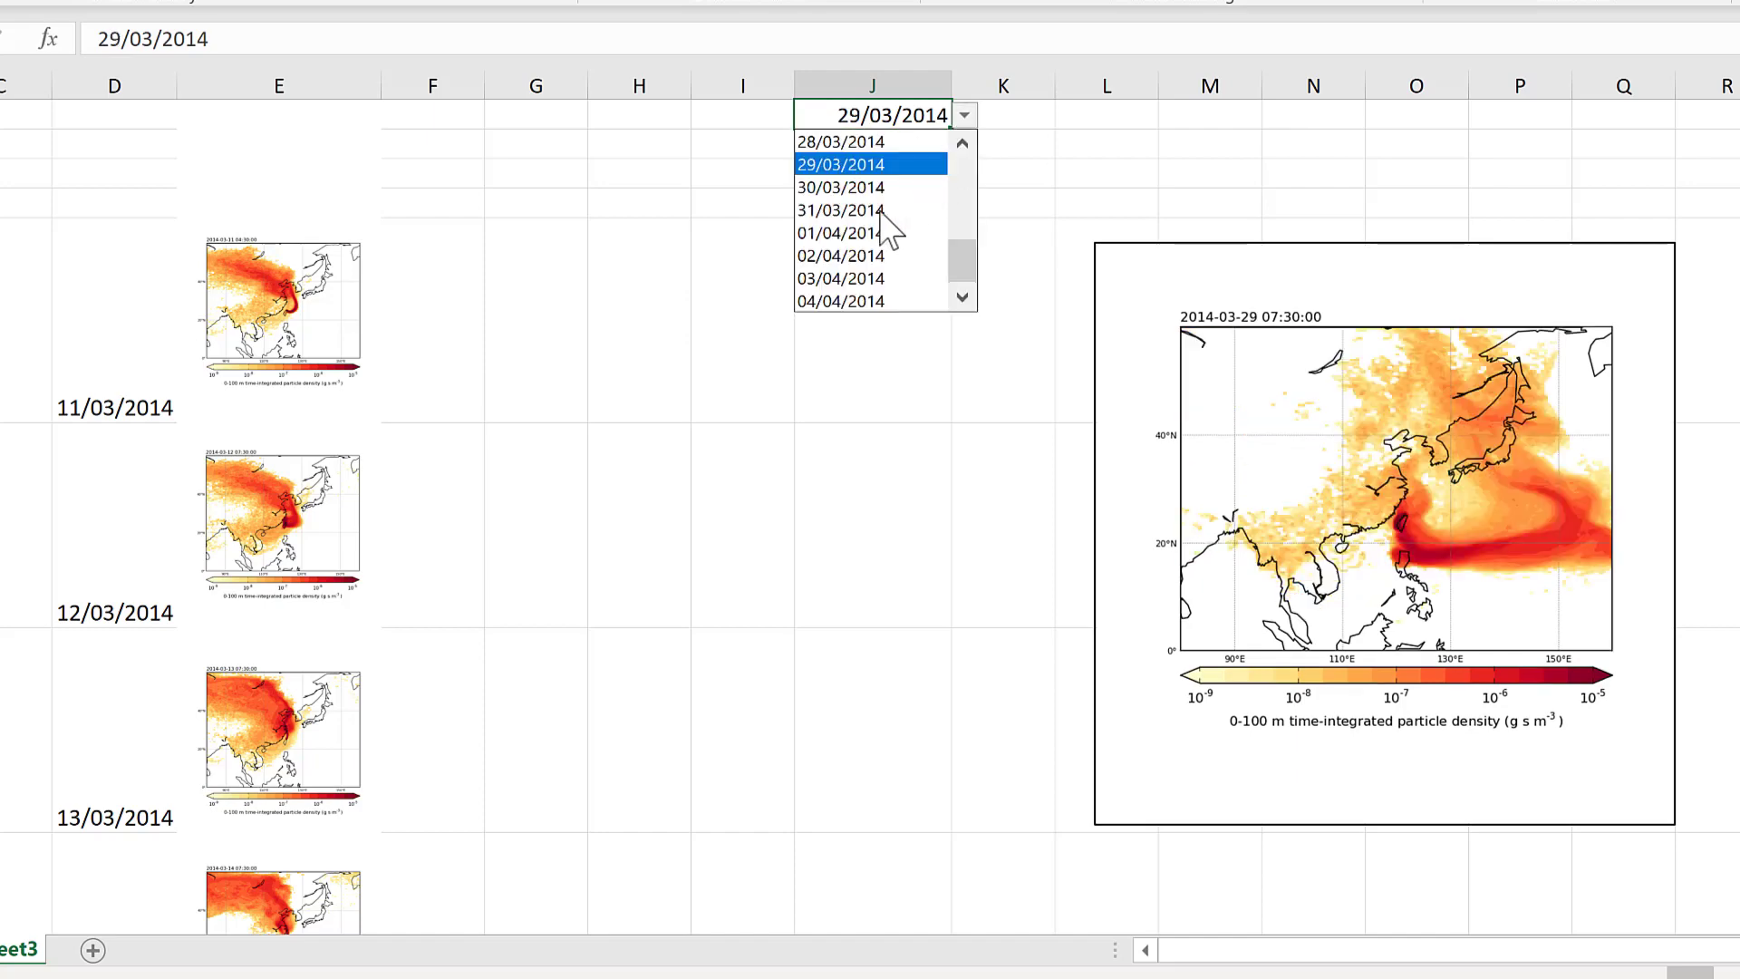
click(907, 207)
click(964, 118)
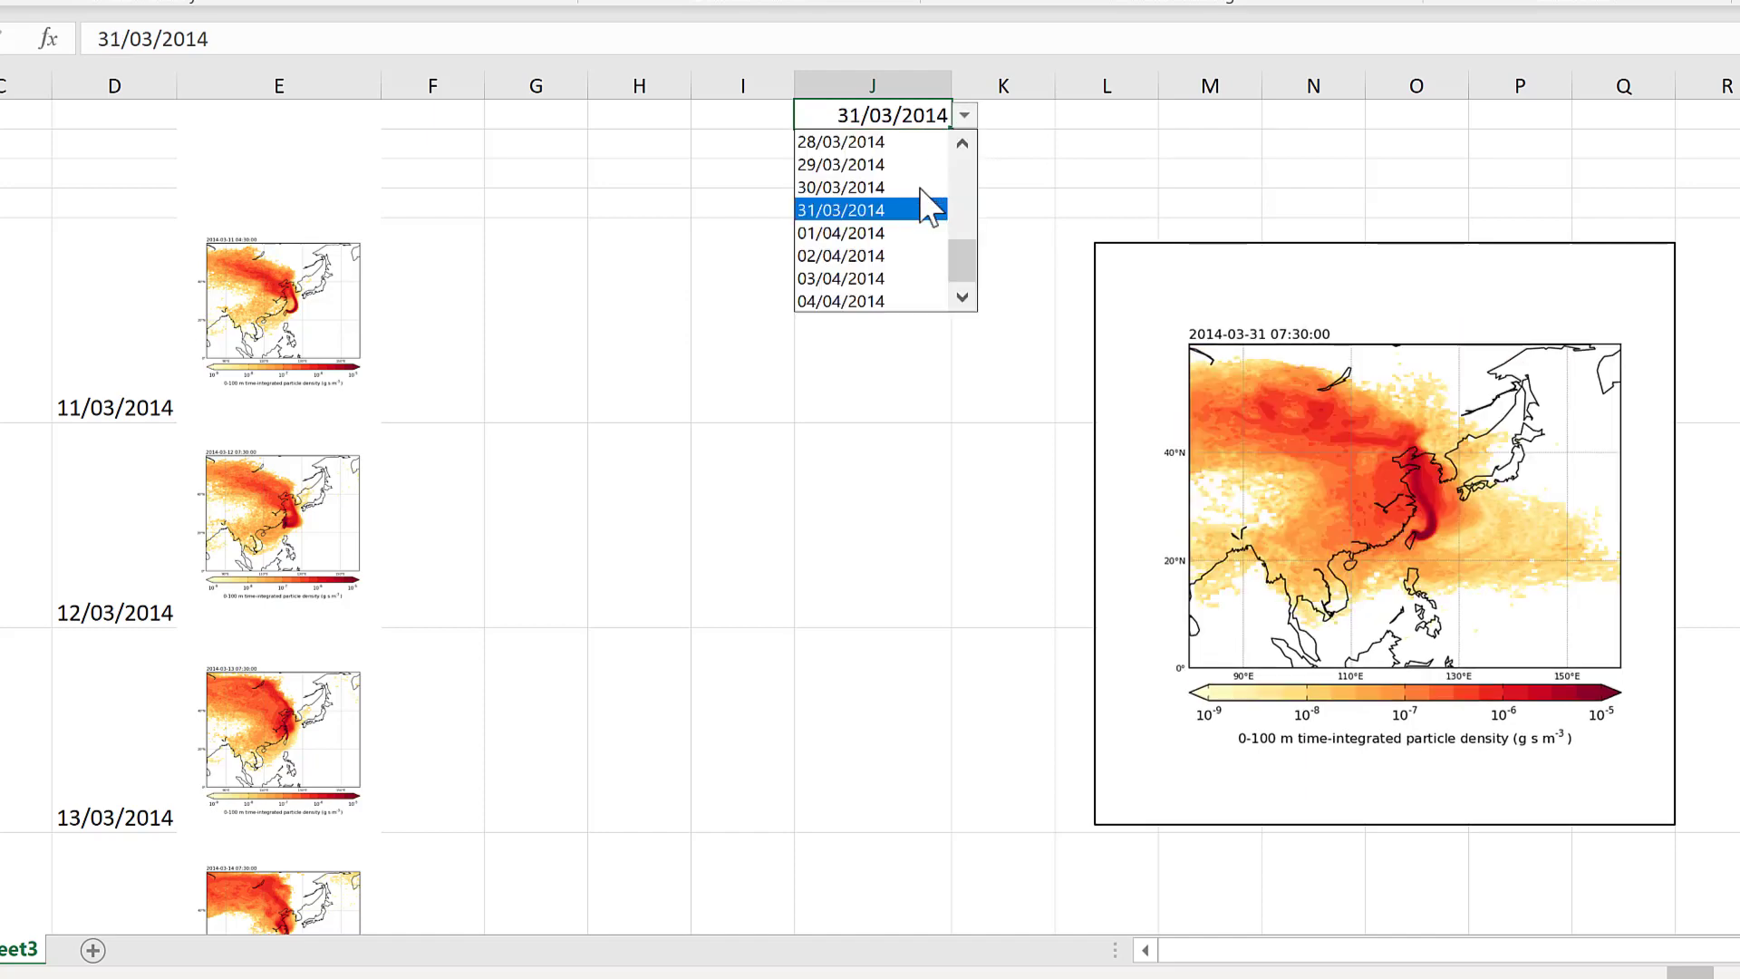
click(875, 252)
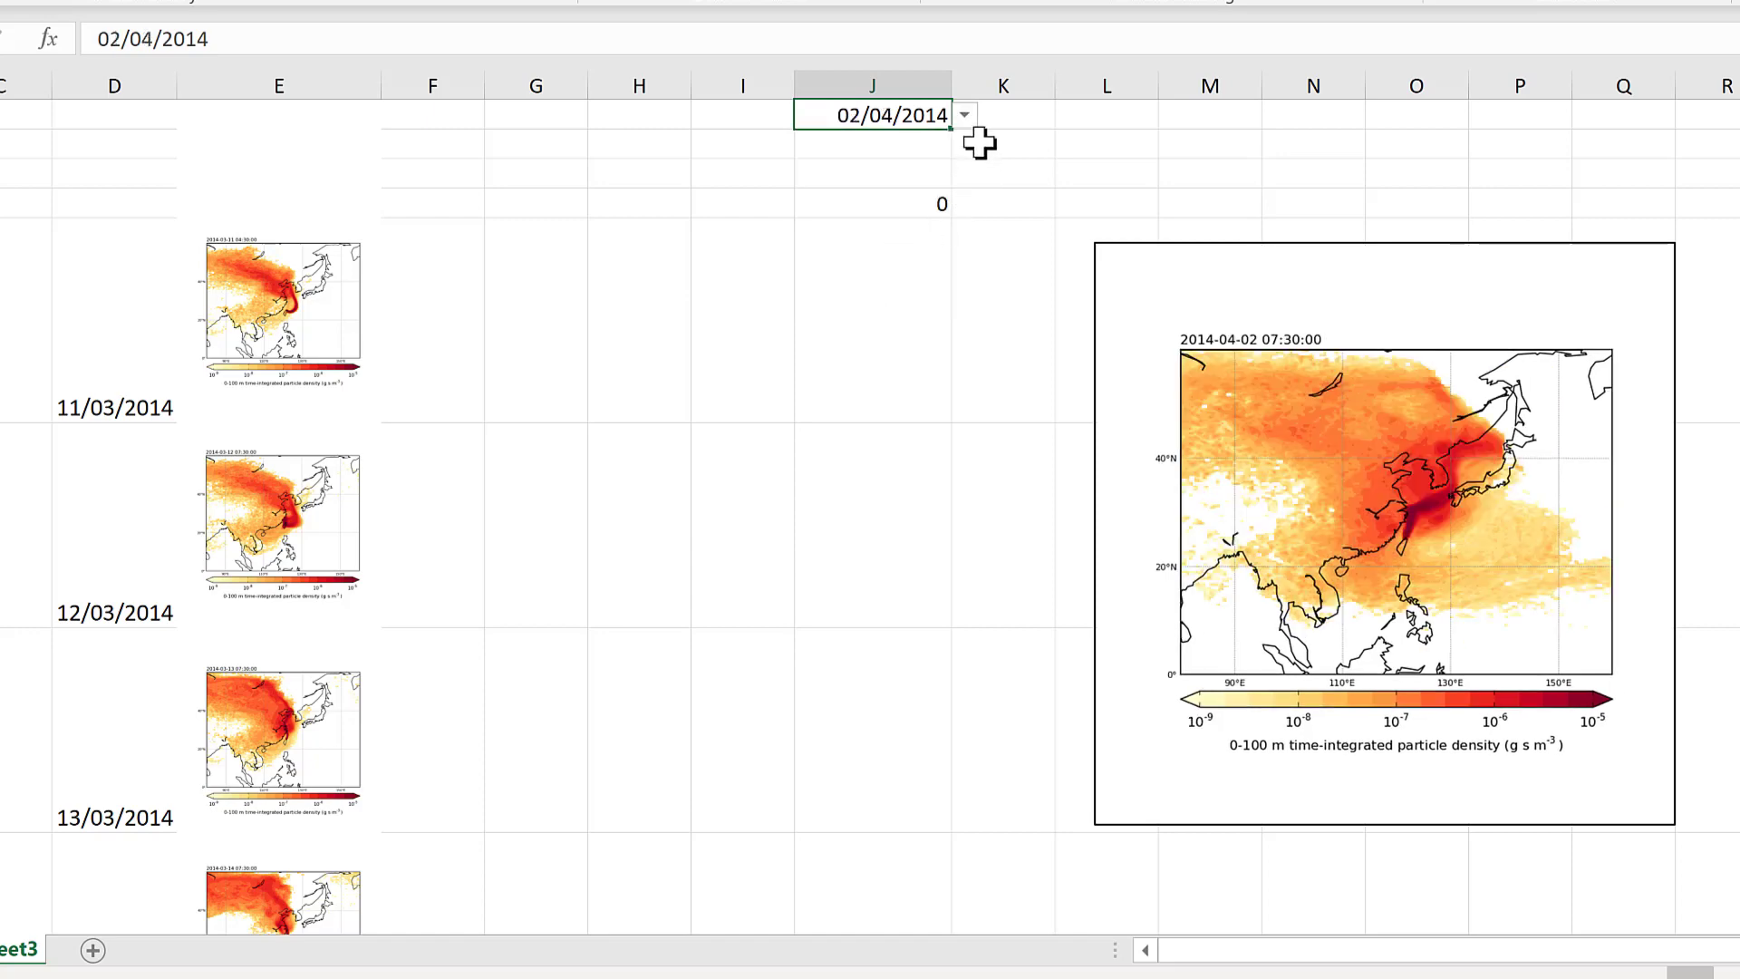
- Set the lookup date in J1 to 04/04/2014 and move the selection off the cell
click(964, 115)
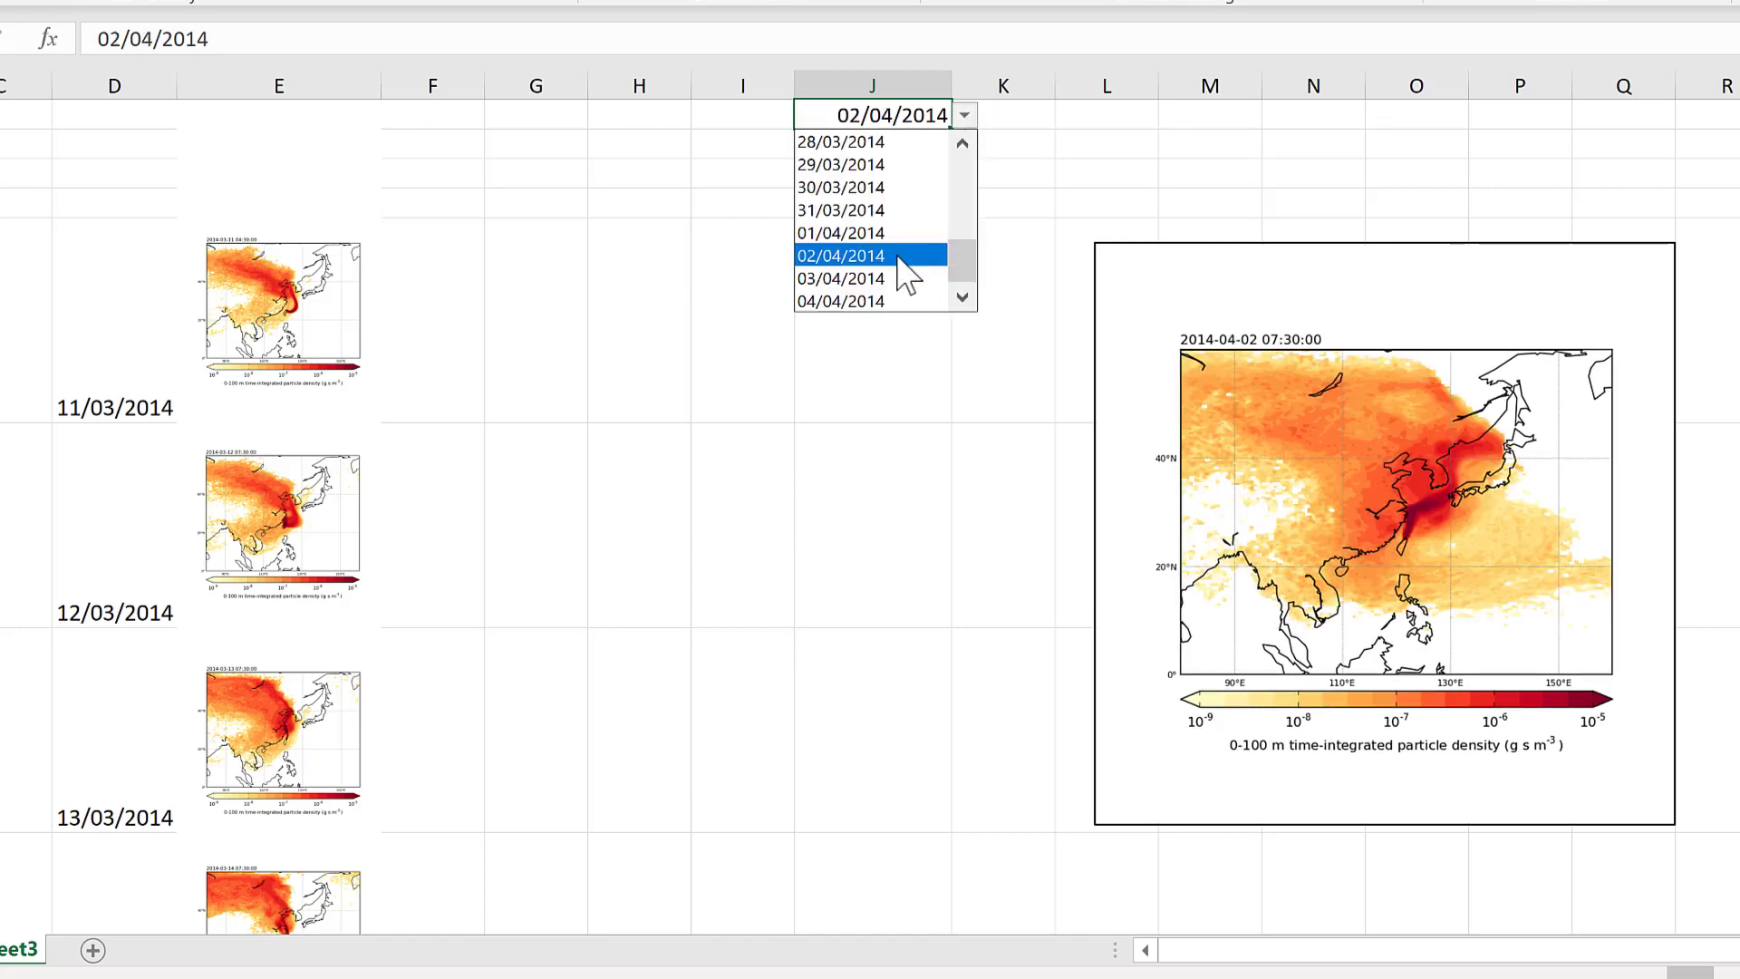
click(870, 303)
click(1043, 174)
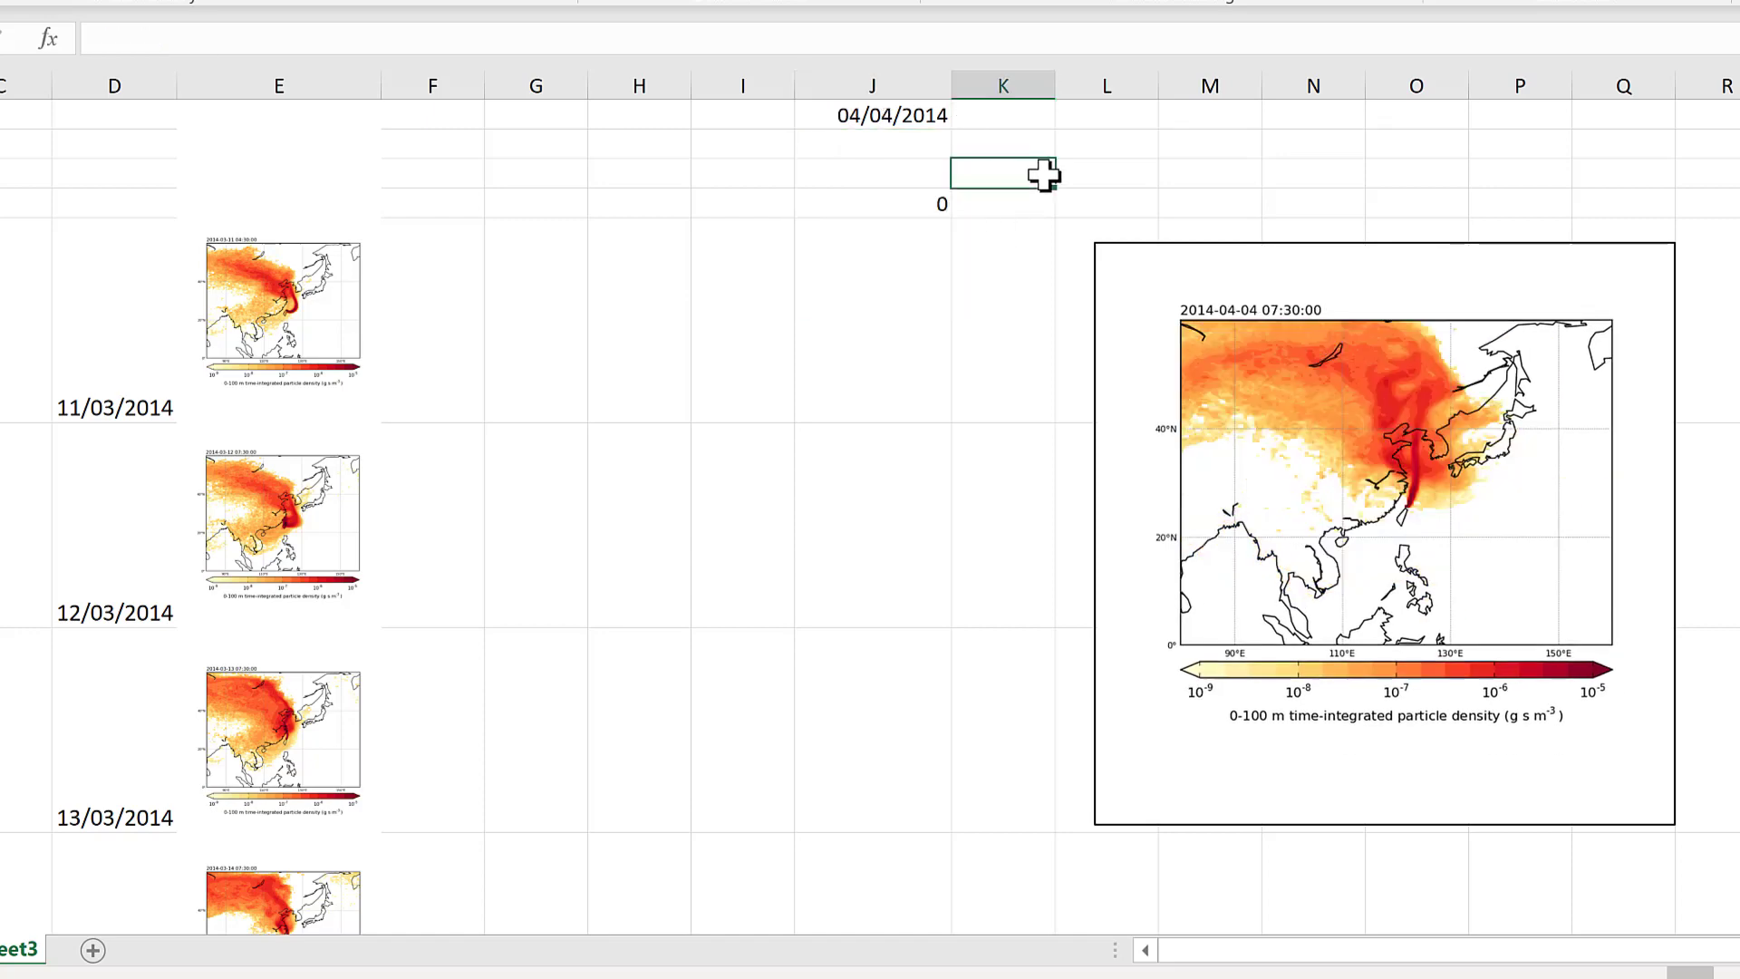